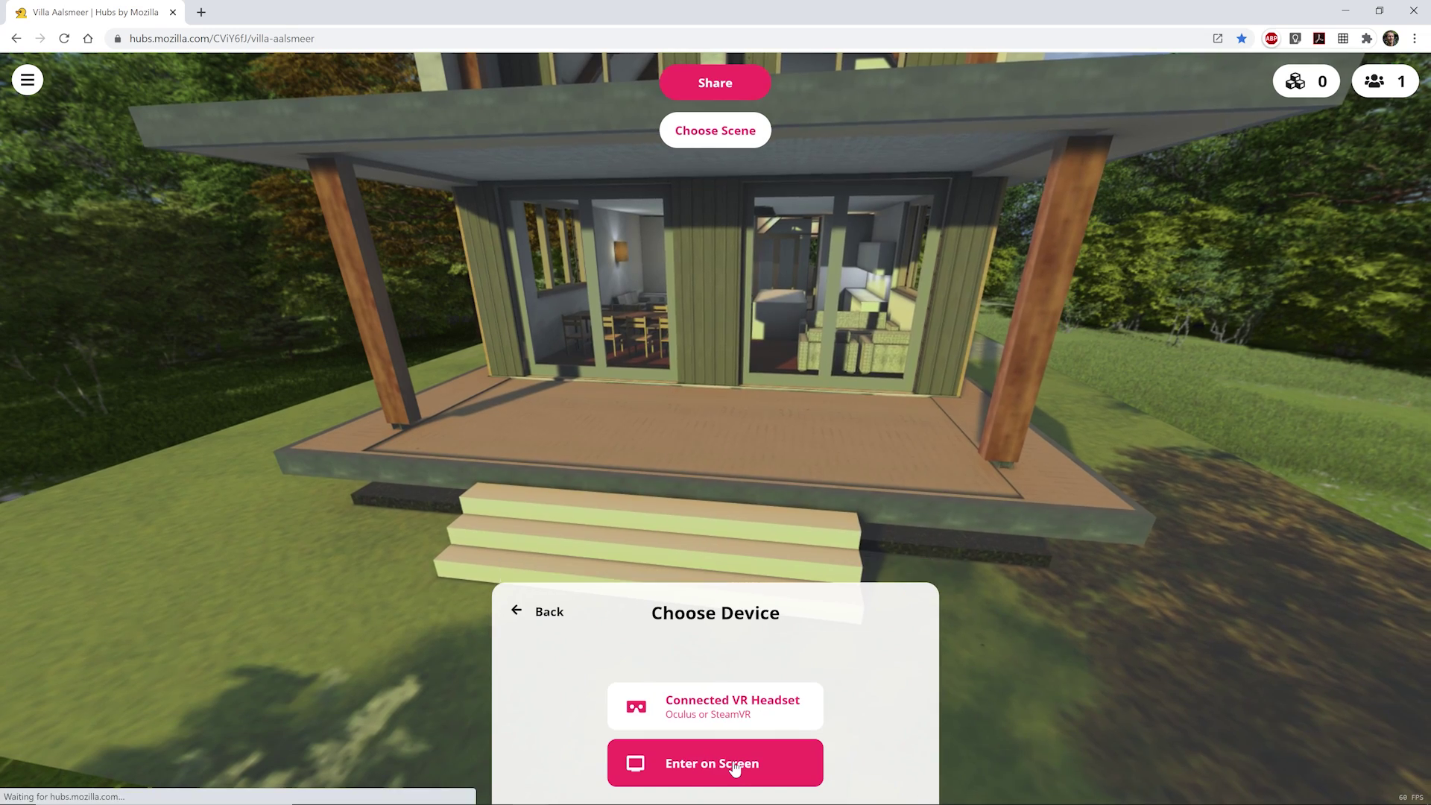
Step: Enter the Villa Aalsmeer room on screen and walk forward towards the terrace doors
{"action": "left_click", "coordinate": [734, 768]}
{"action": "left_click", "coordinate": [734, 768]}
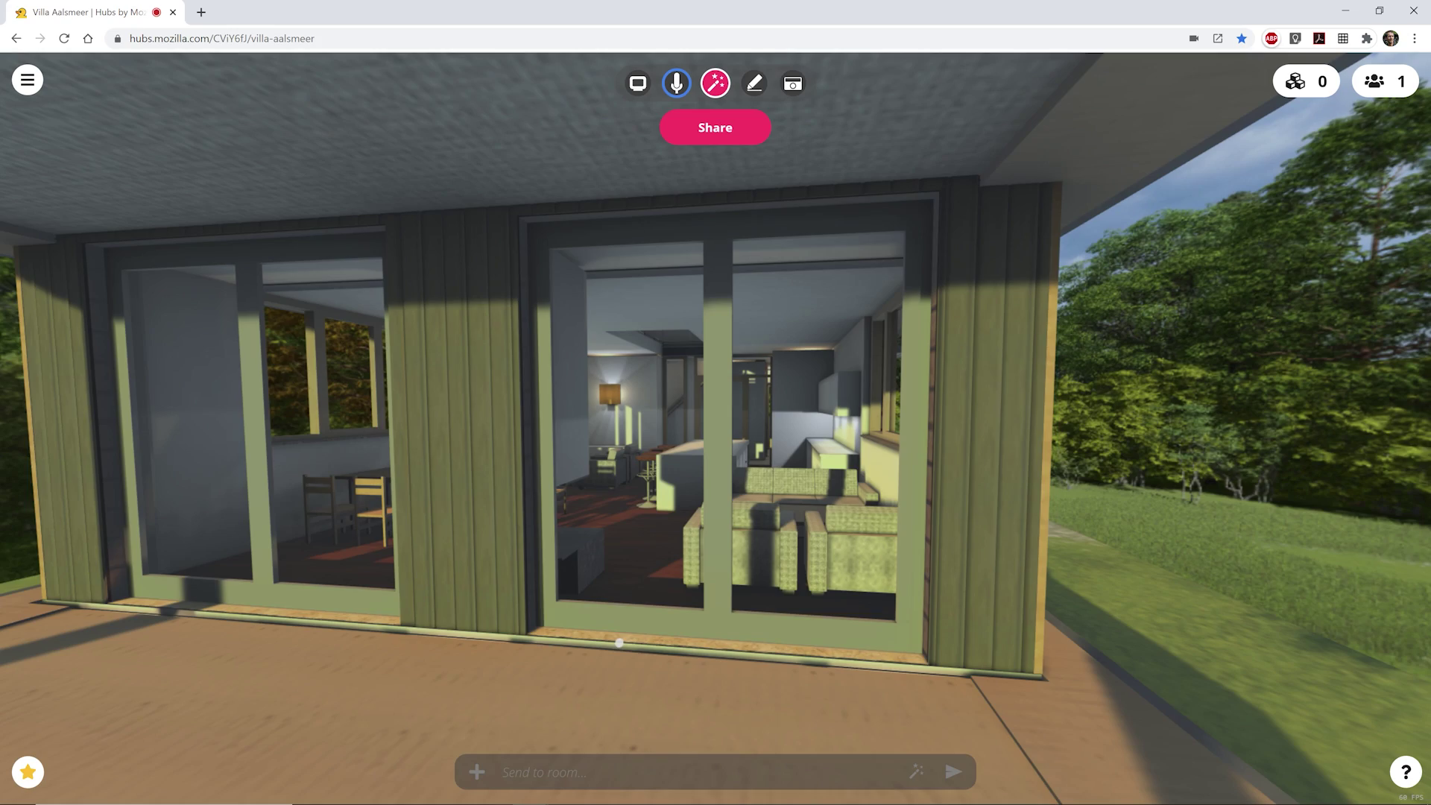
{"action": "key", "text": "w"}
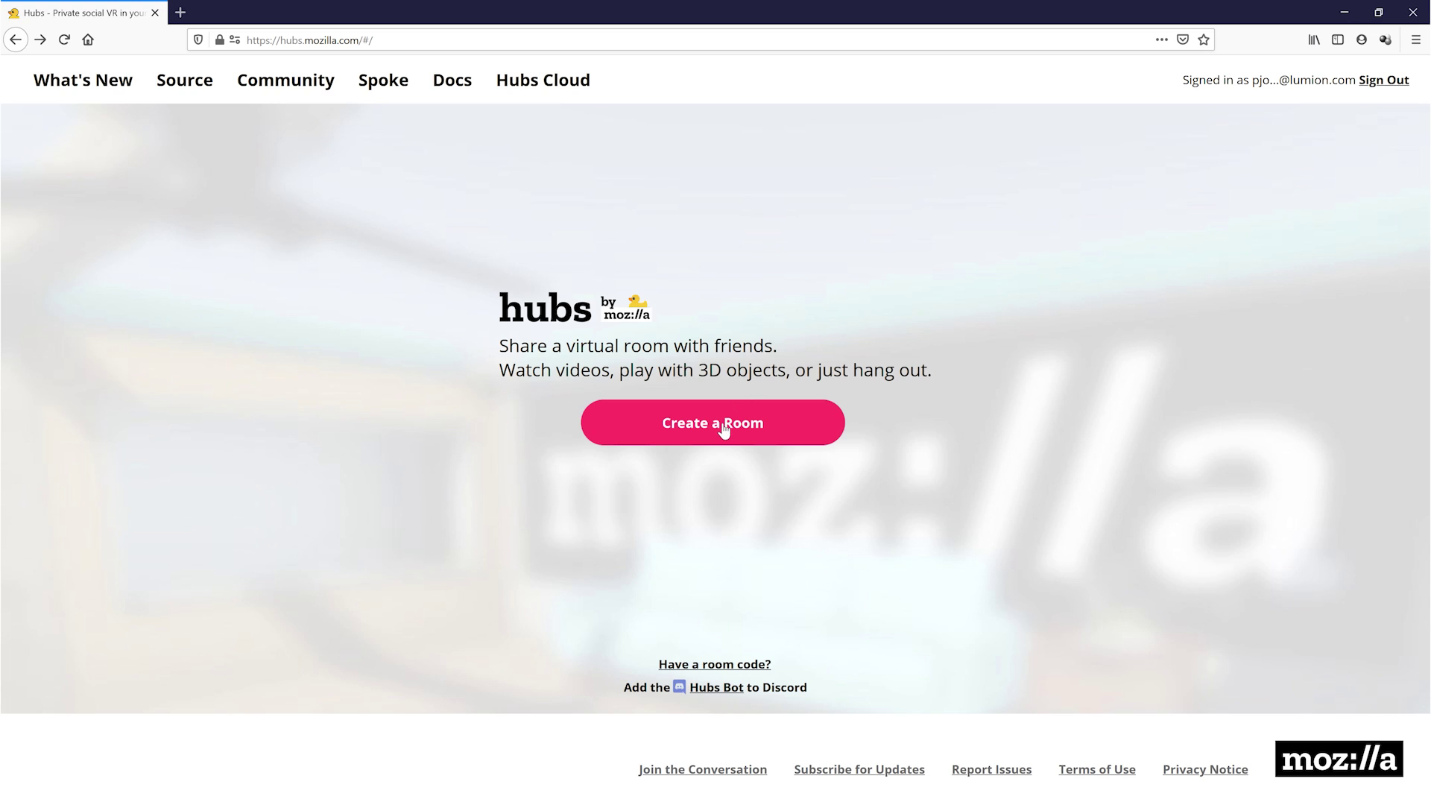
Step: Create a new Hubs room and change its scene to Cudillero Diorama
{"action": "left_click", "coordinate": [723, 428]}
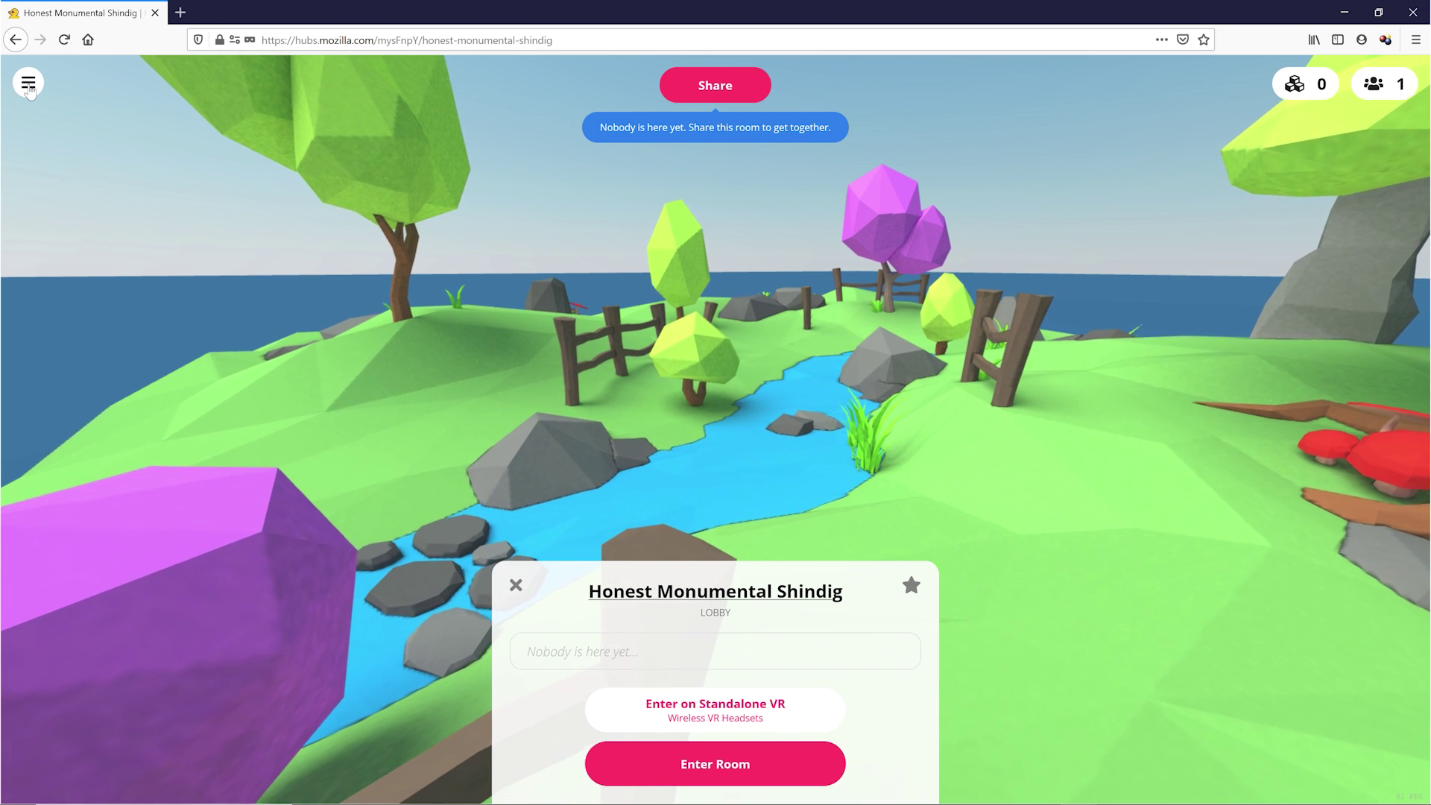
{"action": "left_click", "coordinate": [28, 82]}
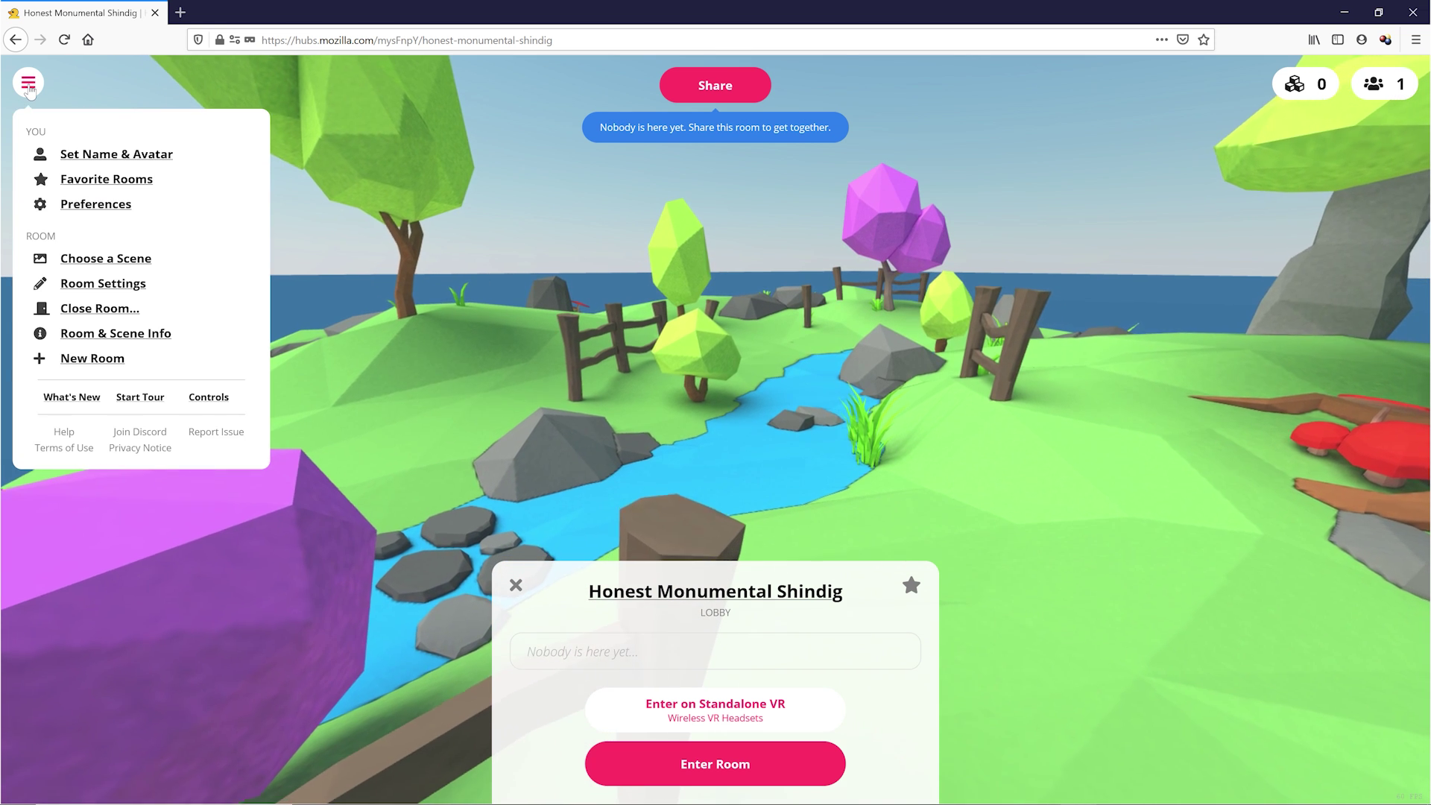
{"action": "left_click", "coordinate": [93, 257]}
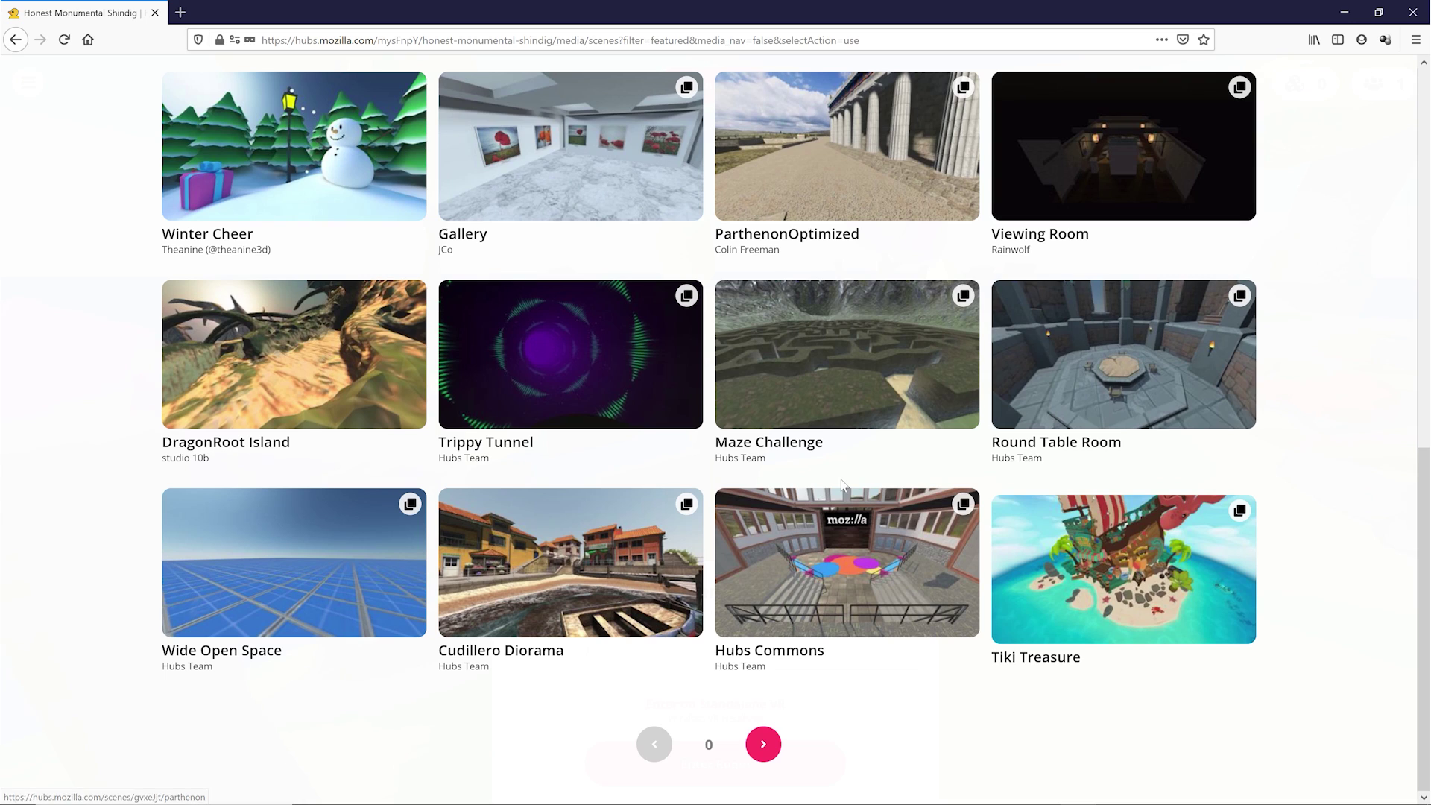
{"action": "left_click", "coordinate": [582, 568]}
Step: Walk along the wooden pier of the harbour scene and look around at the surrounding buildings
{"action": "key", "text": "w"}
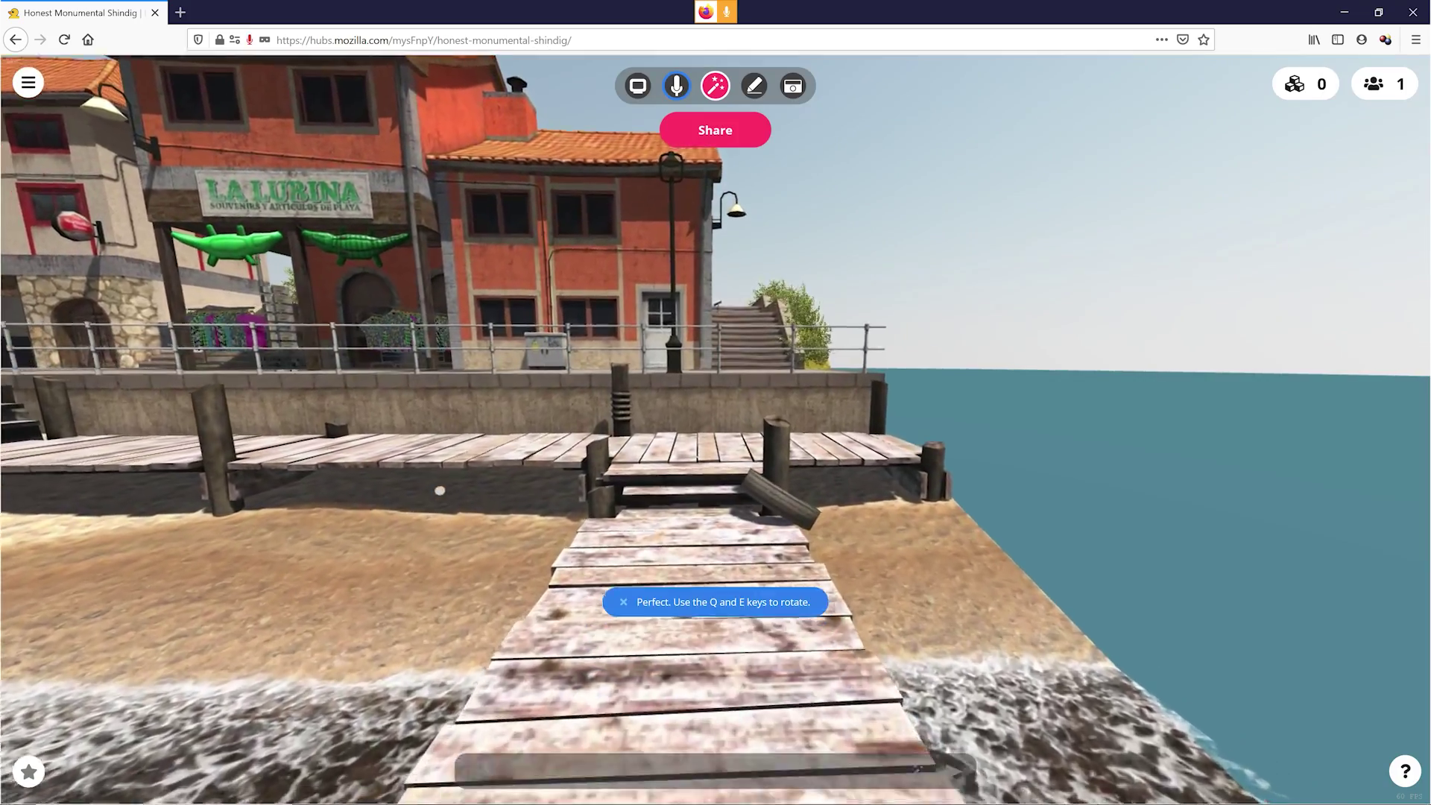
{"action": "key", "text": "w"}
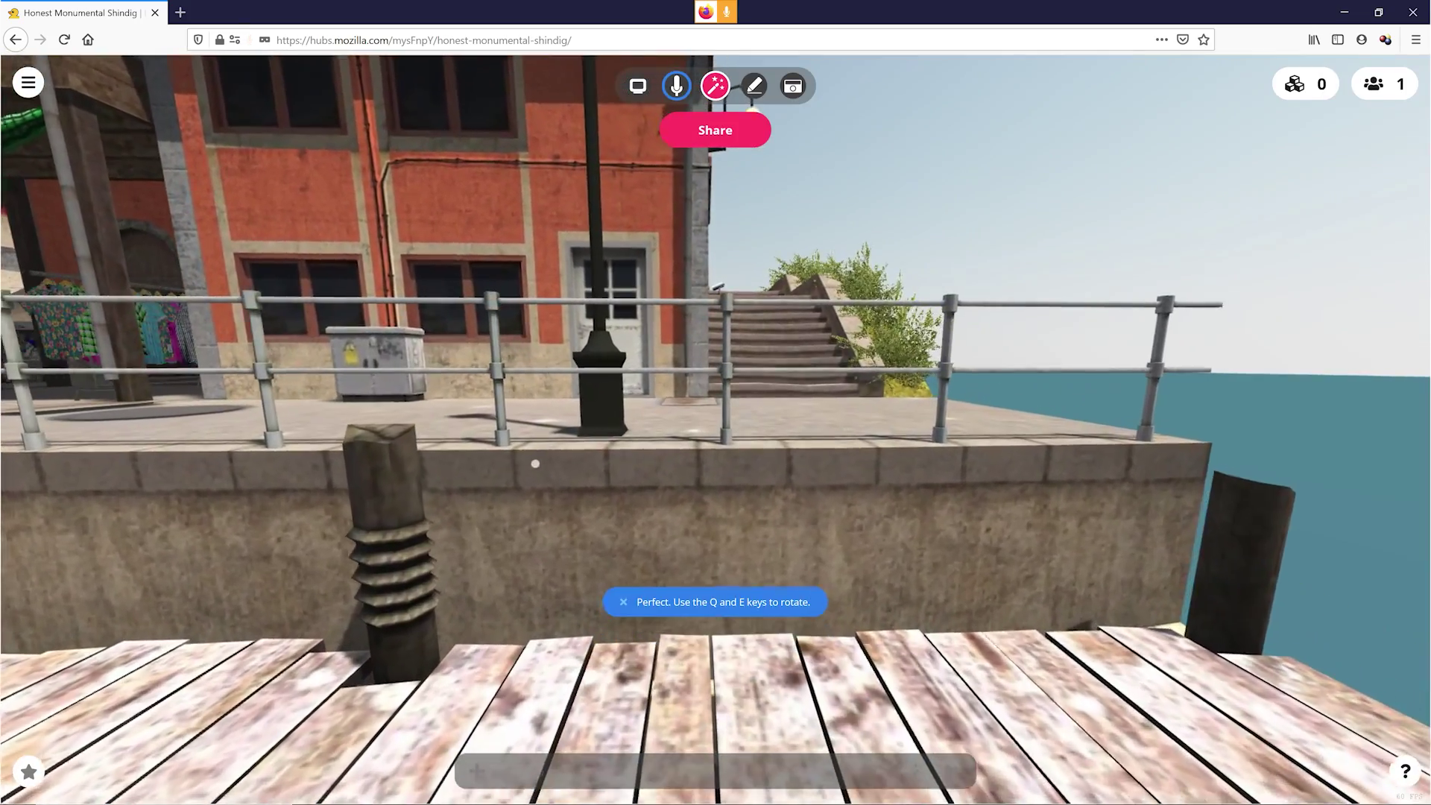
{"action": "key", "text": "s"}
{"action": "left_click_drag", "start_coordinate": [536, 464], "coordinate": [281, 431]}
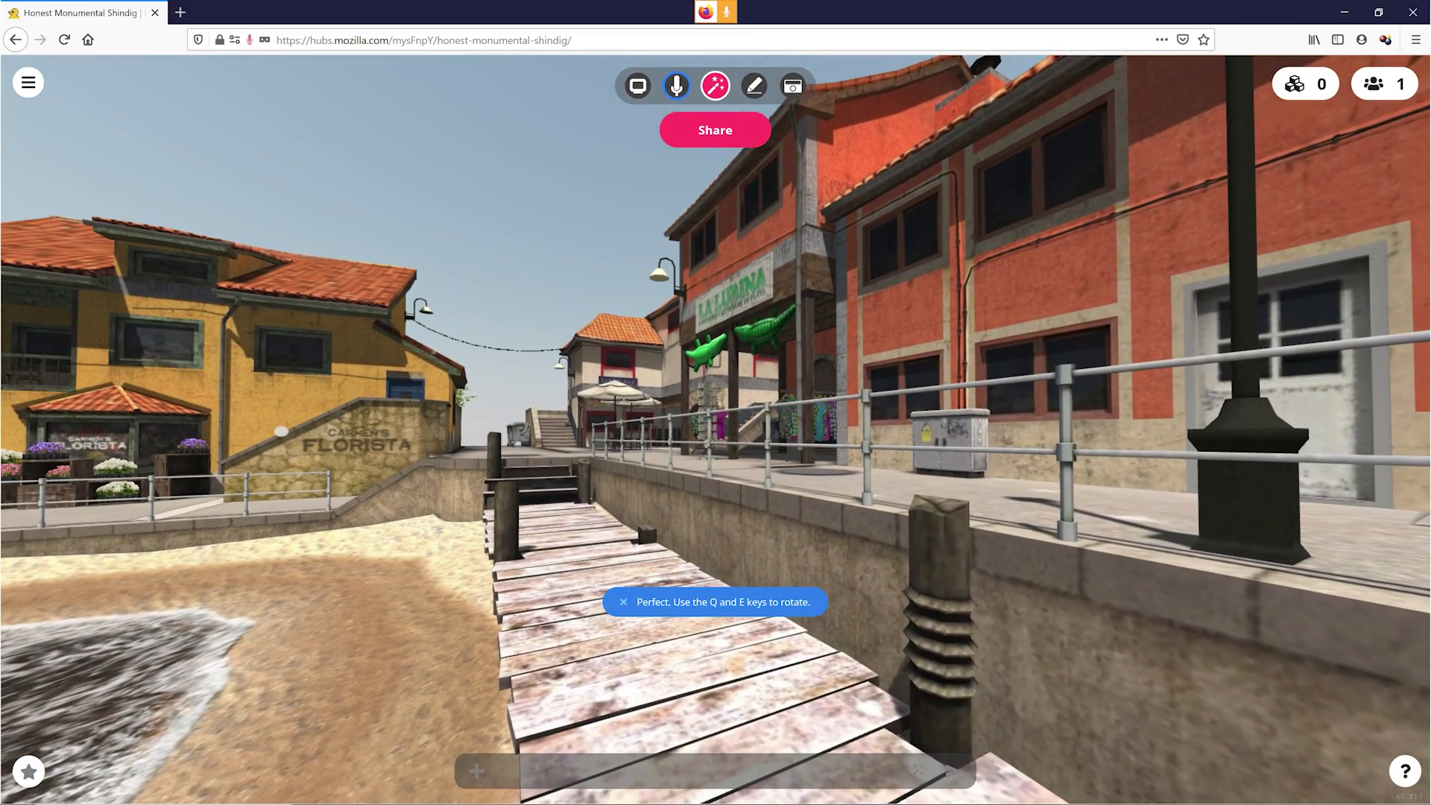
{"action": "right_click_drag", "start_coordinate": [567, 447], "coordinate": [541, 613]}
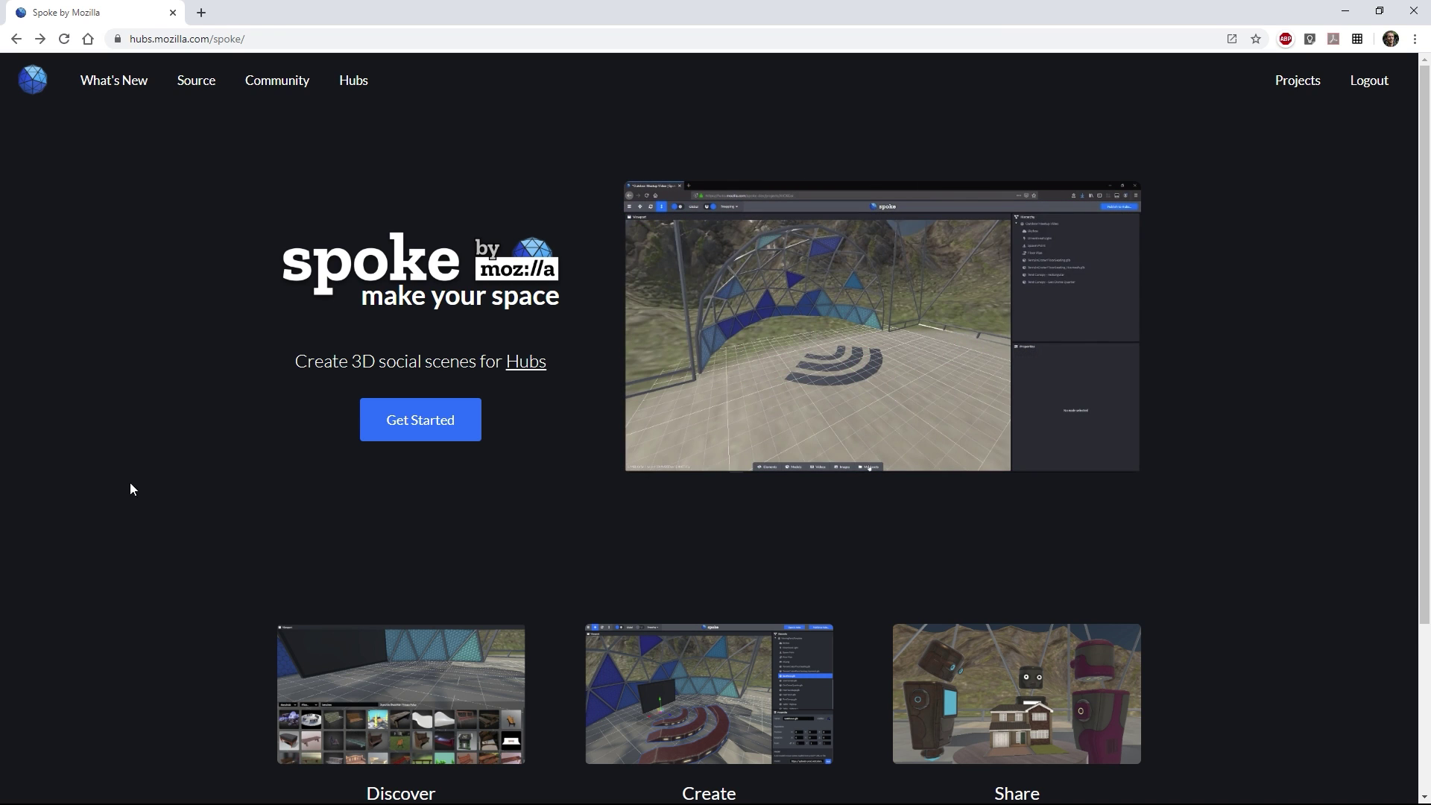
Step: Switch to Spoke and start a new project based on the Crater scene
{"action": "left_click", "coordinate": [404, 427]}
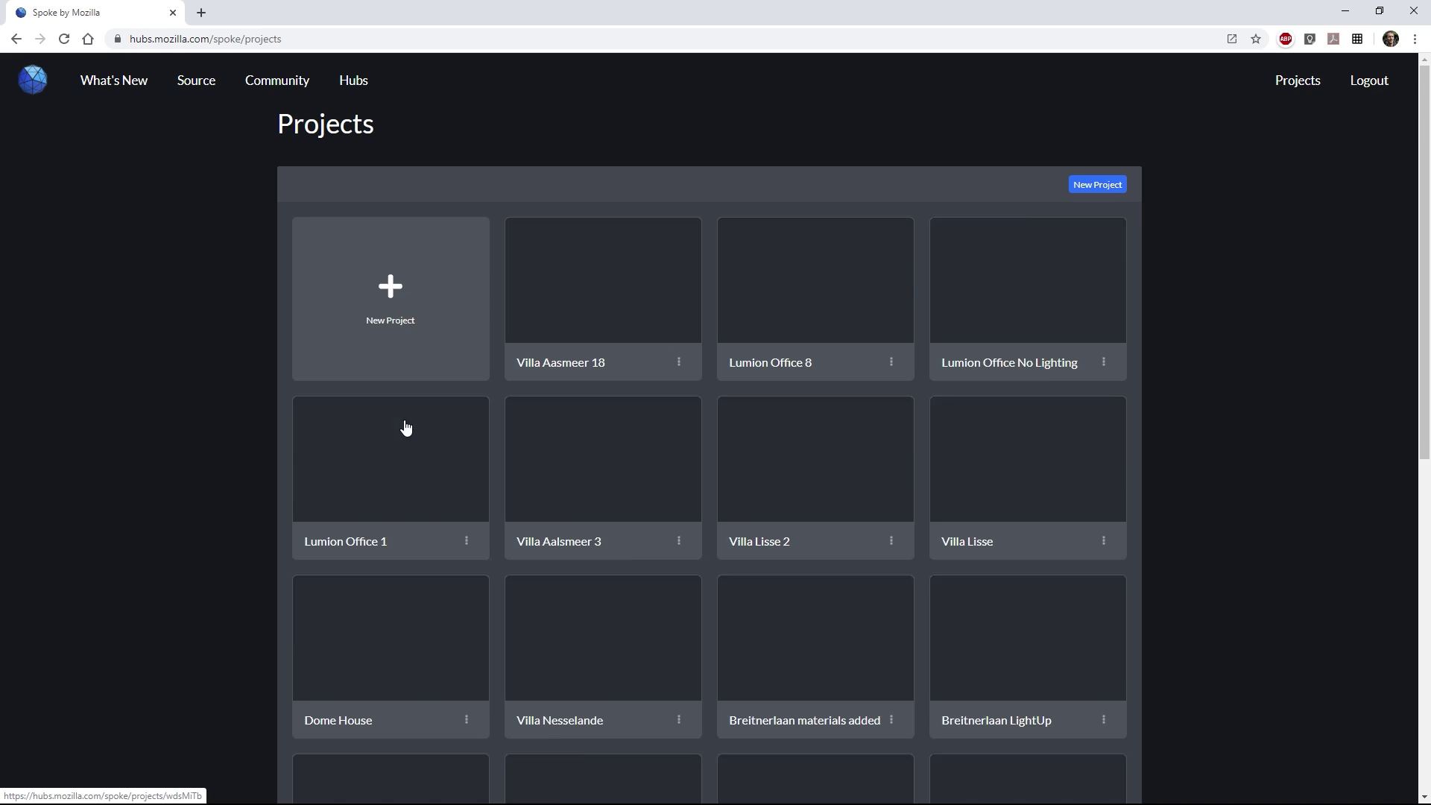
{"action": "left_click", "coordinate": [393, 340]}
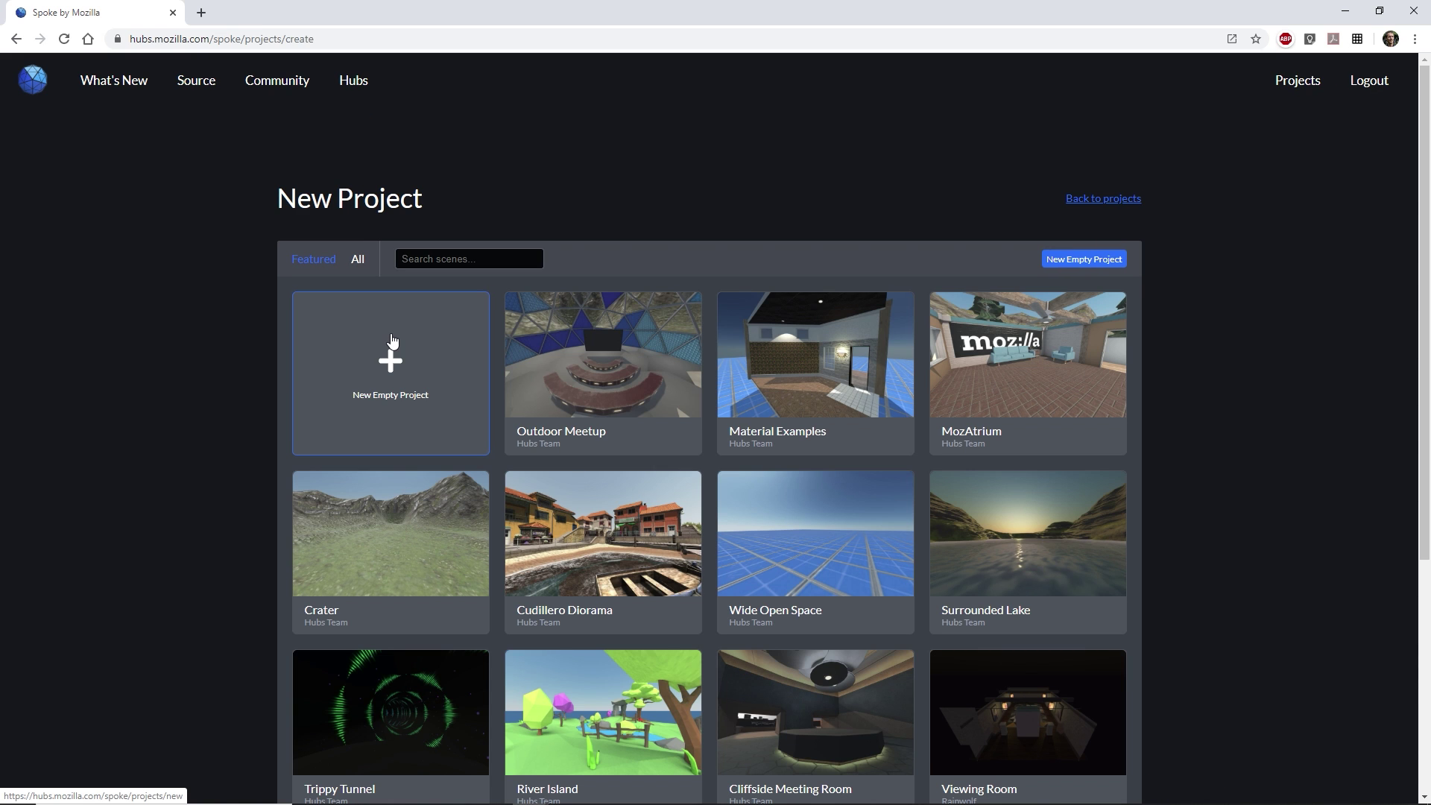
{"action": "left_click", "coordinate": [389, 362]}
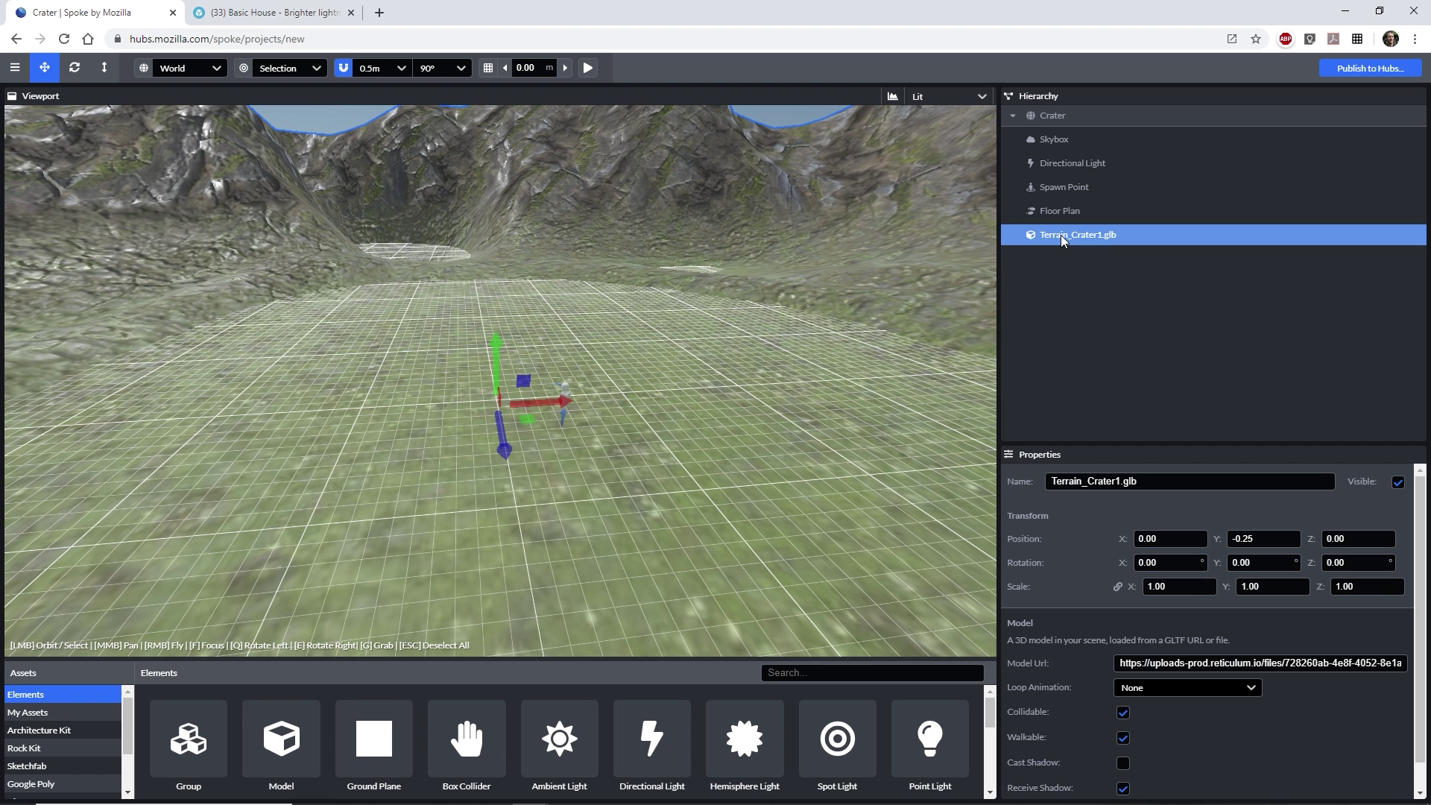
Step: Delete the Terrain_Crater1.glb terrain and place a Model element on the grid at about X 1, Z 1.5
{"action": "key", "text": "Delete"}
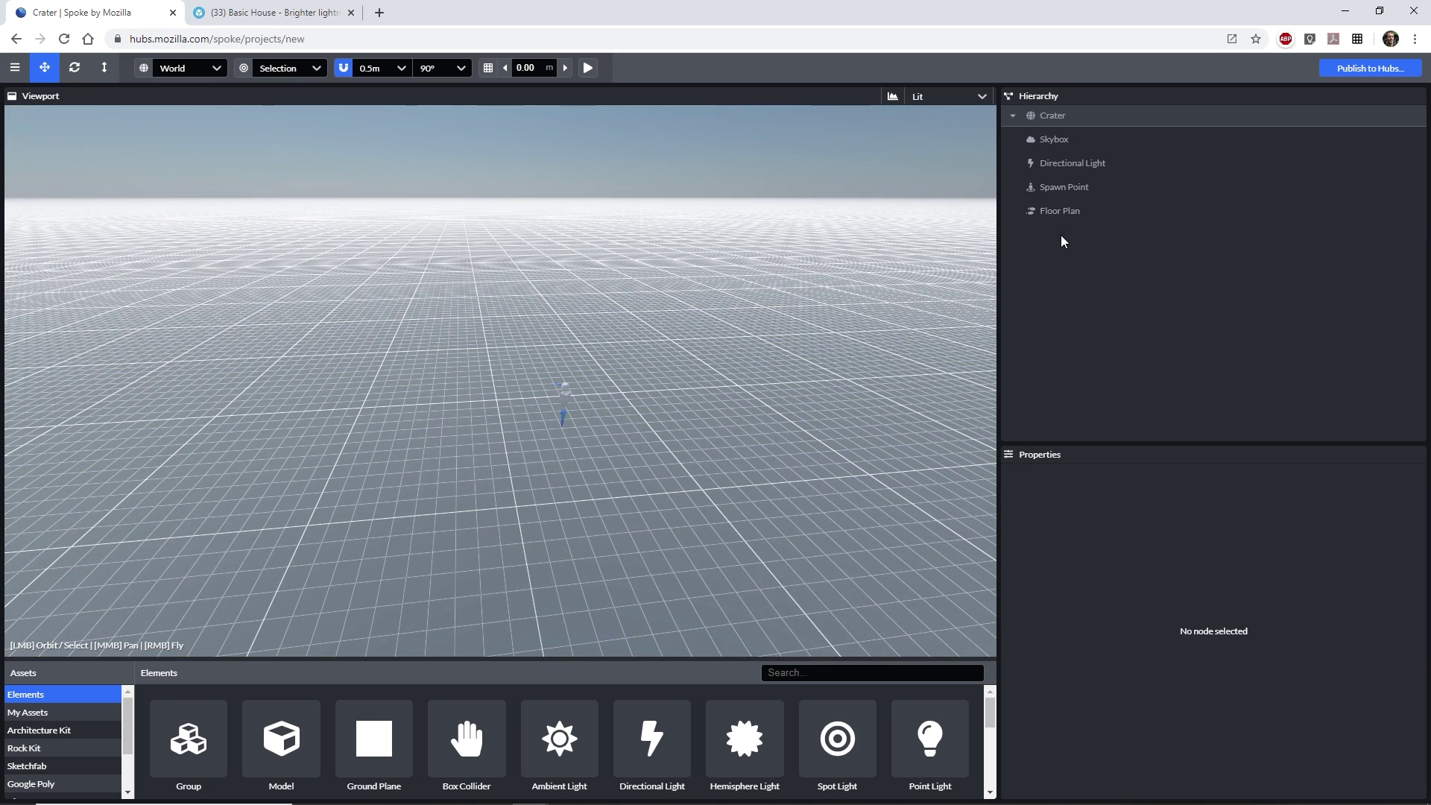
{"action": "left_click", "coordinate": [281, 737]}
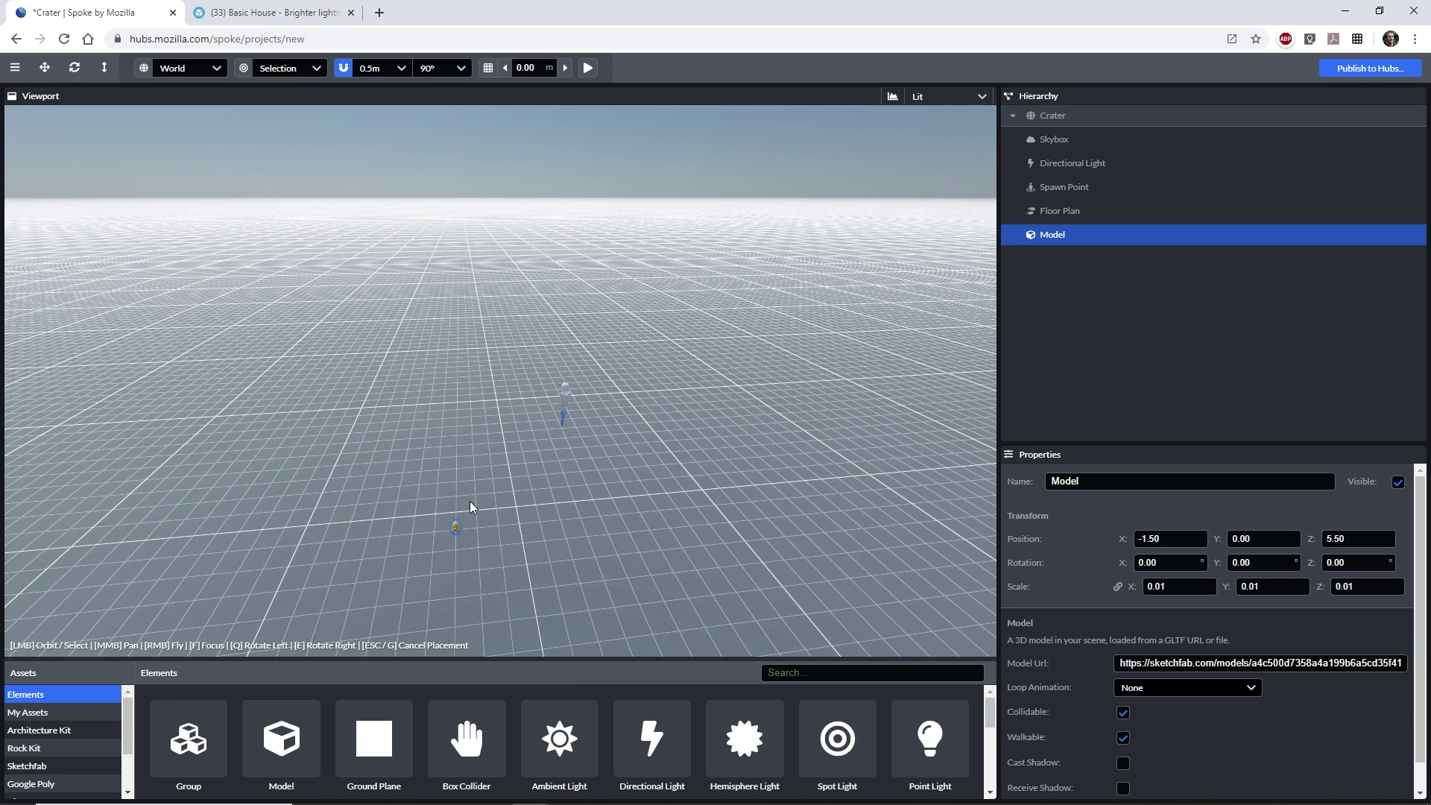
{"action": "left_click", "coordinate": [532, 418]}
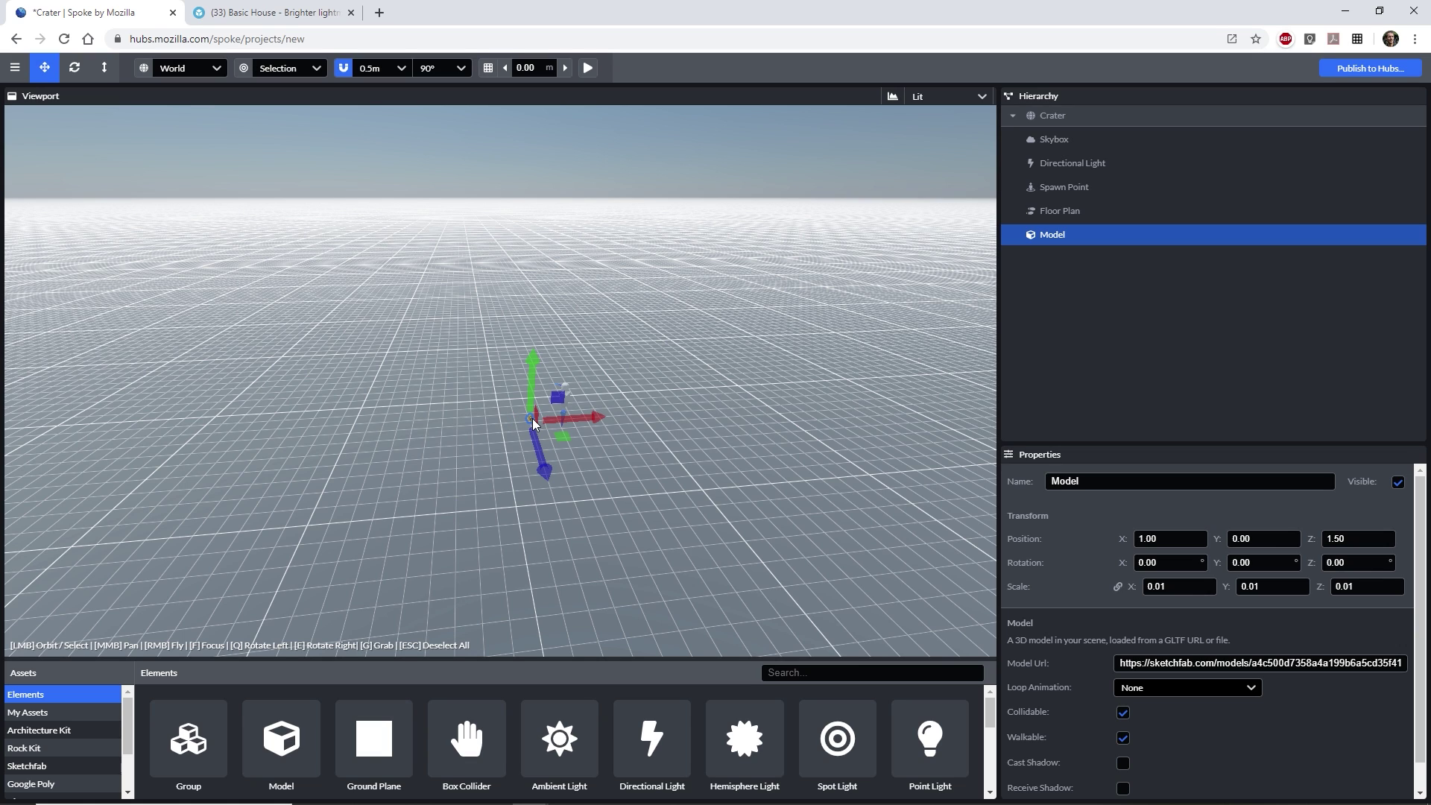
Step: Copy the Sketchfab page address of "Basic House - Brighter lightmaps" and set it as the placed model's Model Url
{"action": "triple_click", "coordinate": [1204, 662]}
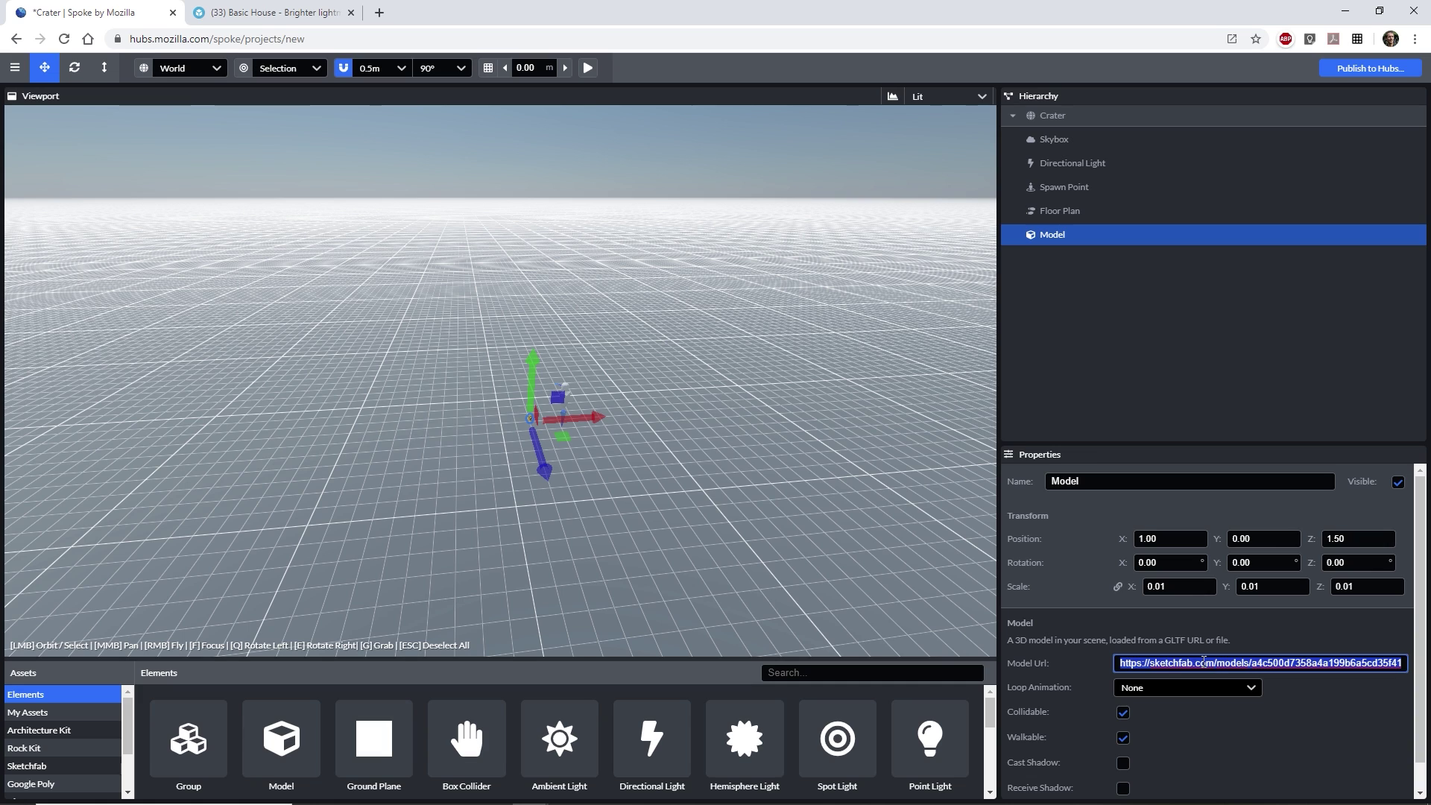
{"action": "key", "text": "ctrl+v"}
{"action": "key", "text": "Return"}
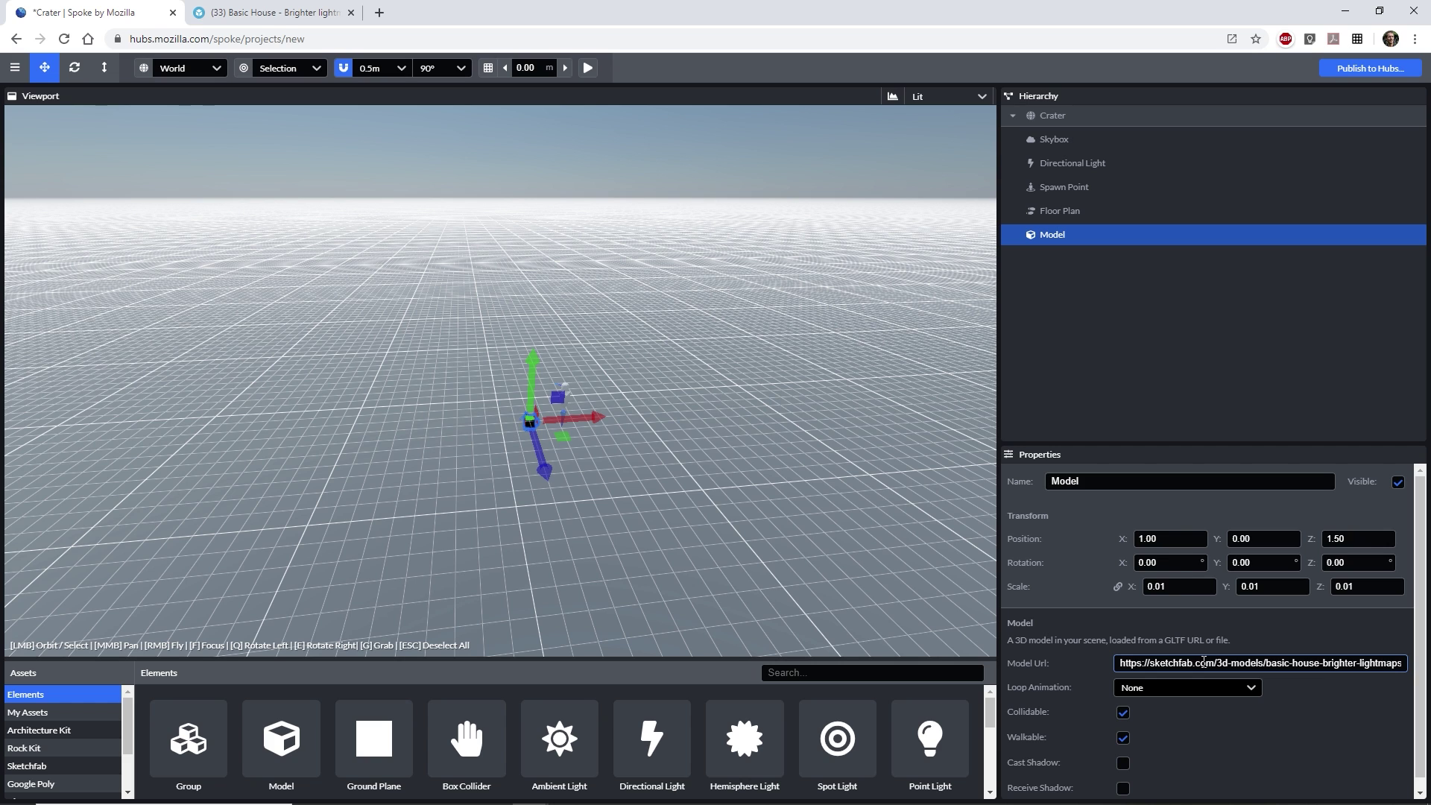
{"action": "key", "text": "ctrl+Tab"}
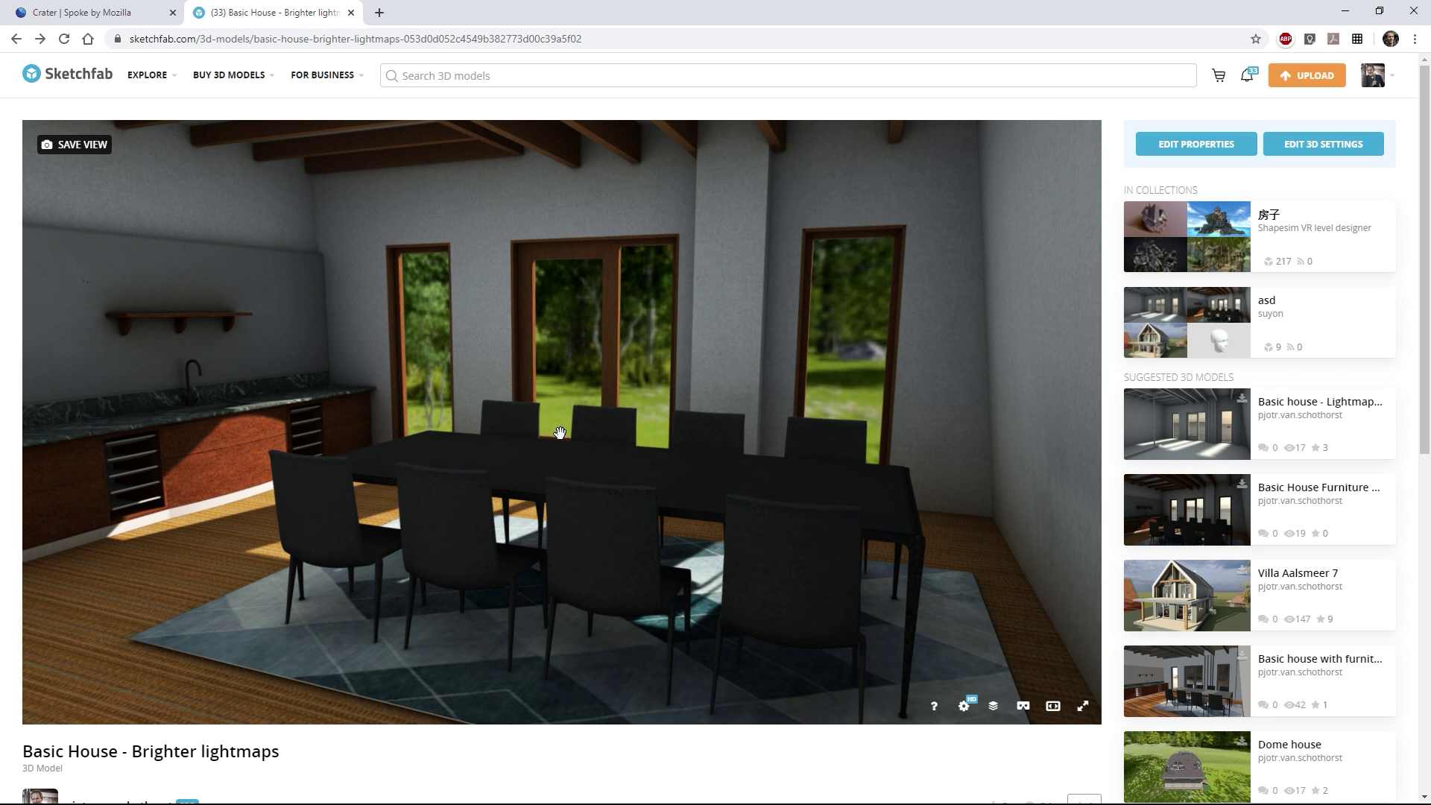
{"action": "left_click", "coordinate": [489, 45]}
{"action": "right_click", "coordinate": [489, 45]}
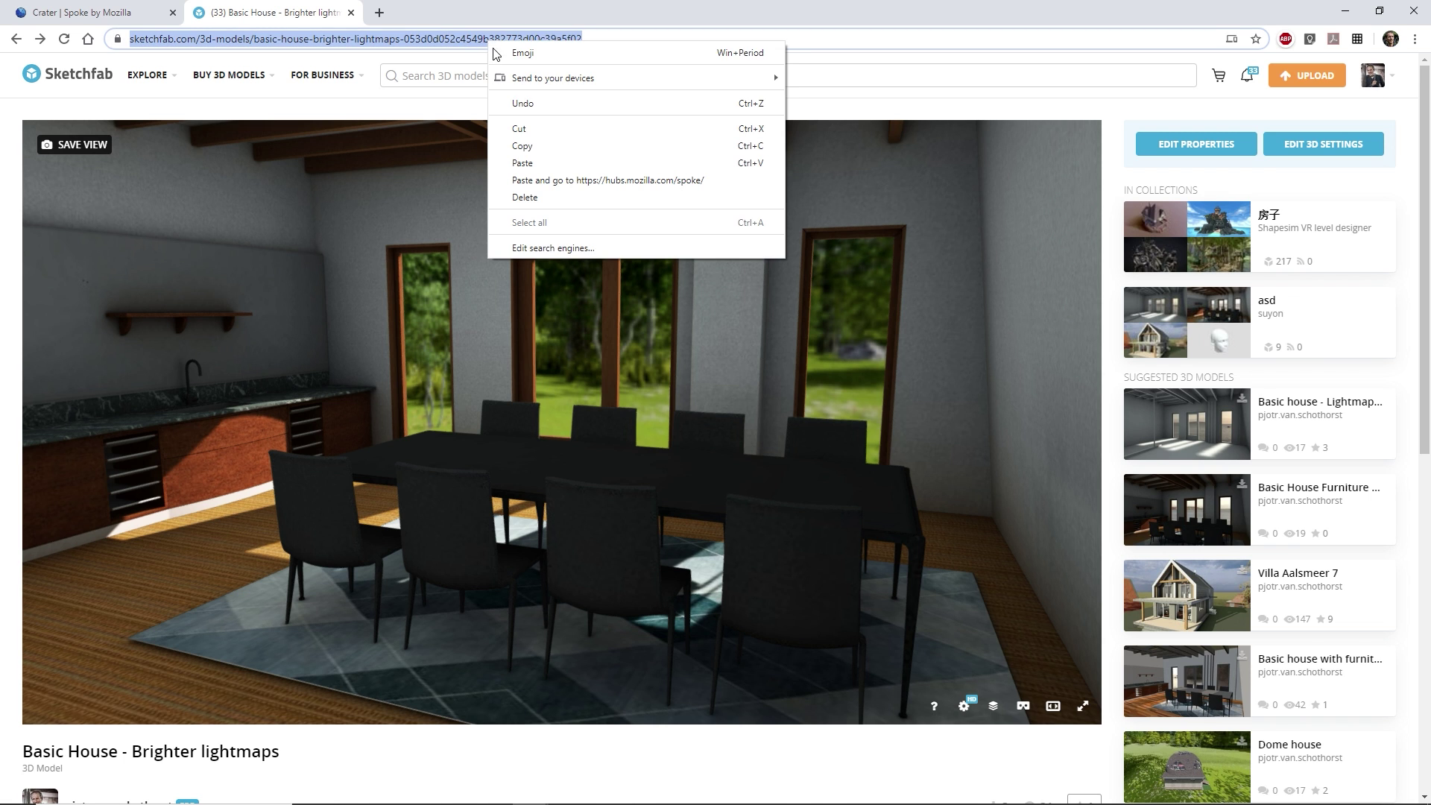
{"action": "left_click", "coordinate": [518, 143]}
{"action": "key", "text": "ctrl+Page_Up"}
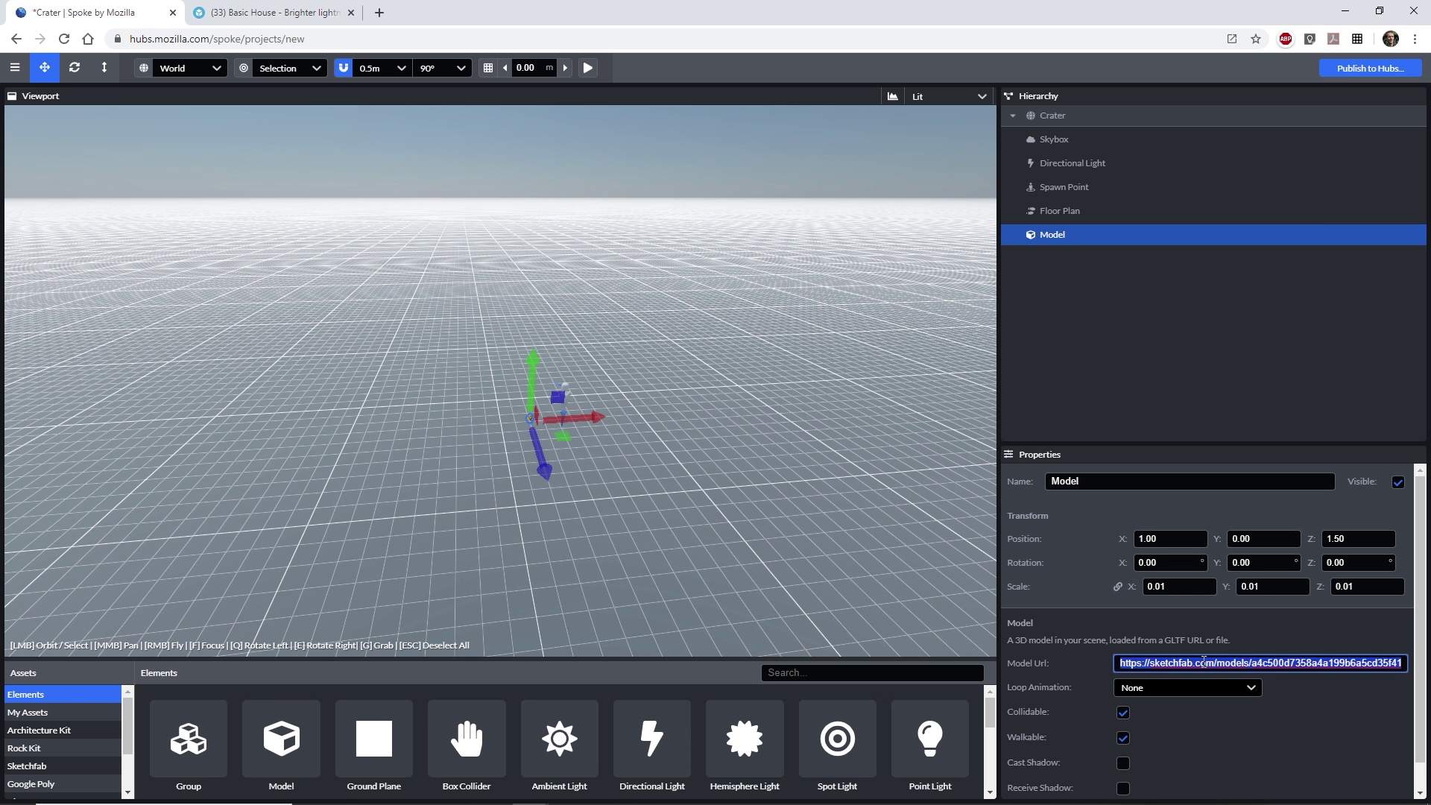
{"action": "key", "text": "ctrl+v"}
{"action": "key", "text": "Return"}
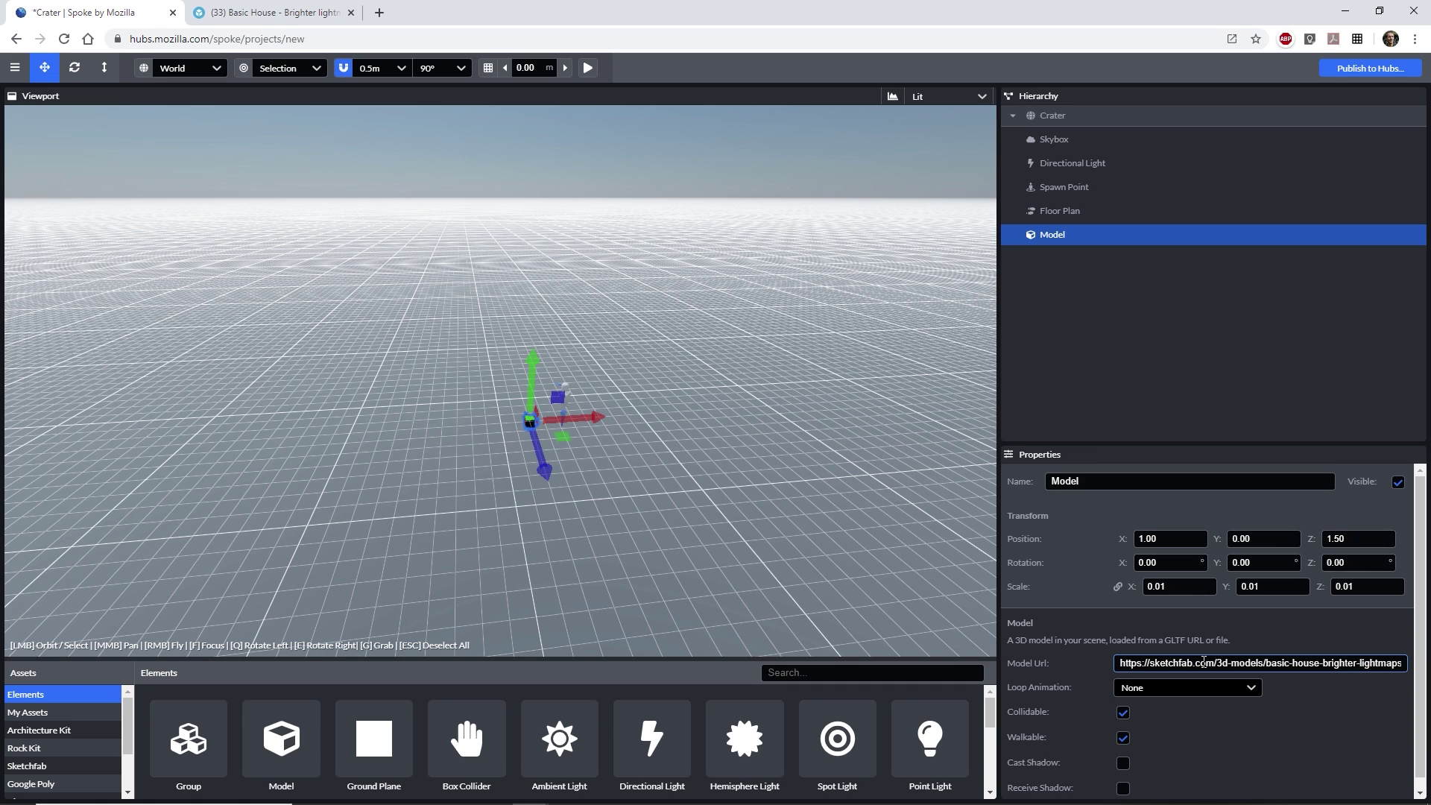
Step: Set the house model's scale to 1 on all axes and deselect it
{"action": "left_click", "coordinate": [1193, 588]}
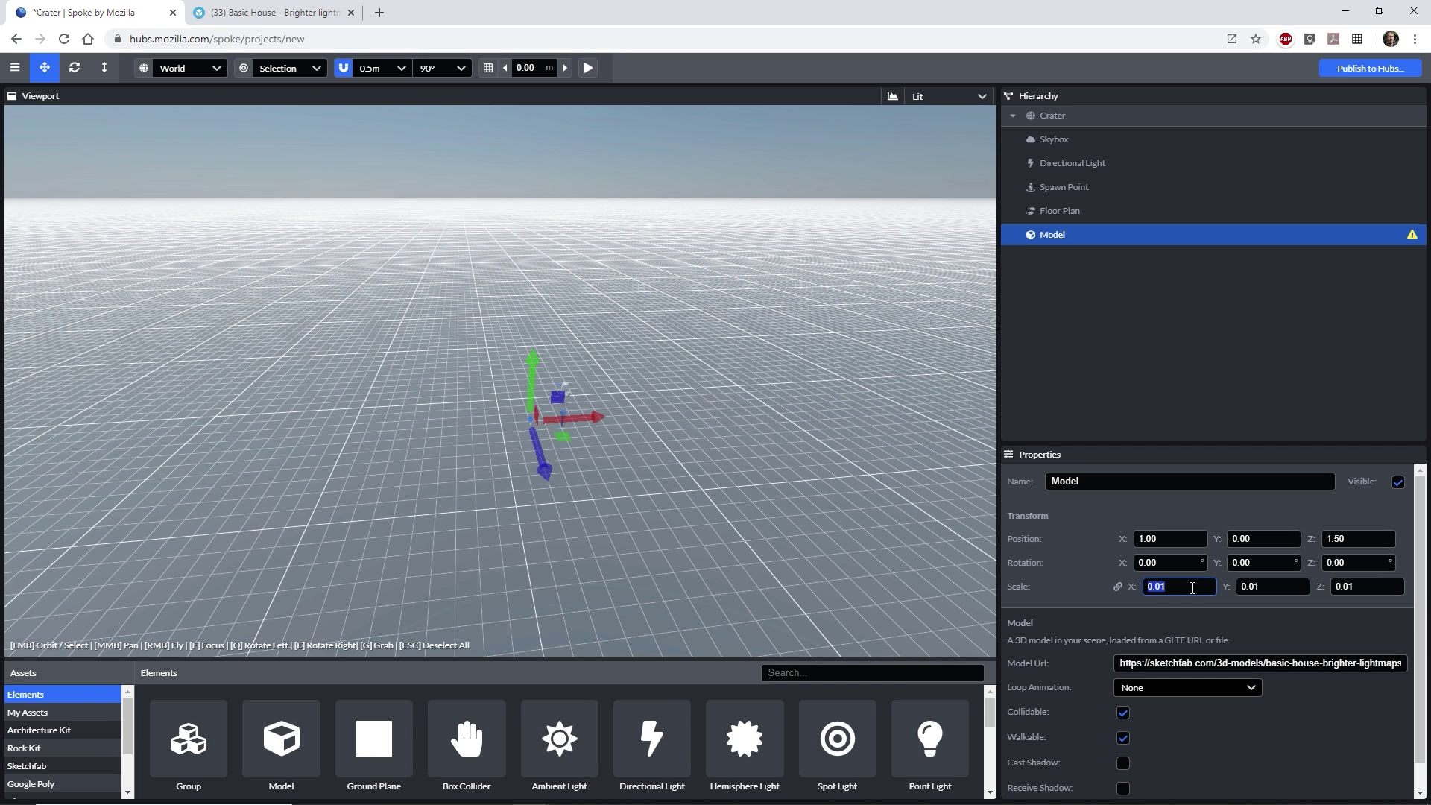
{"action": "type", "text": "1"}
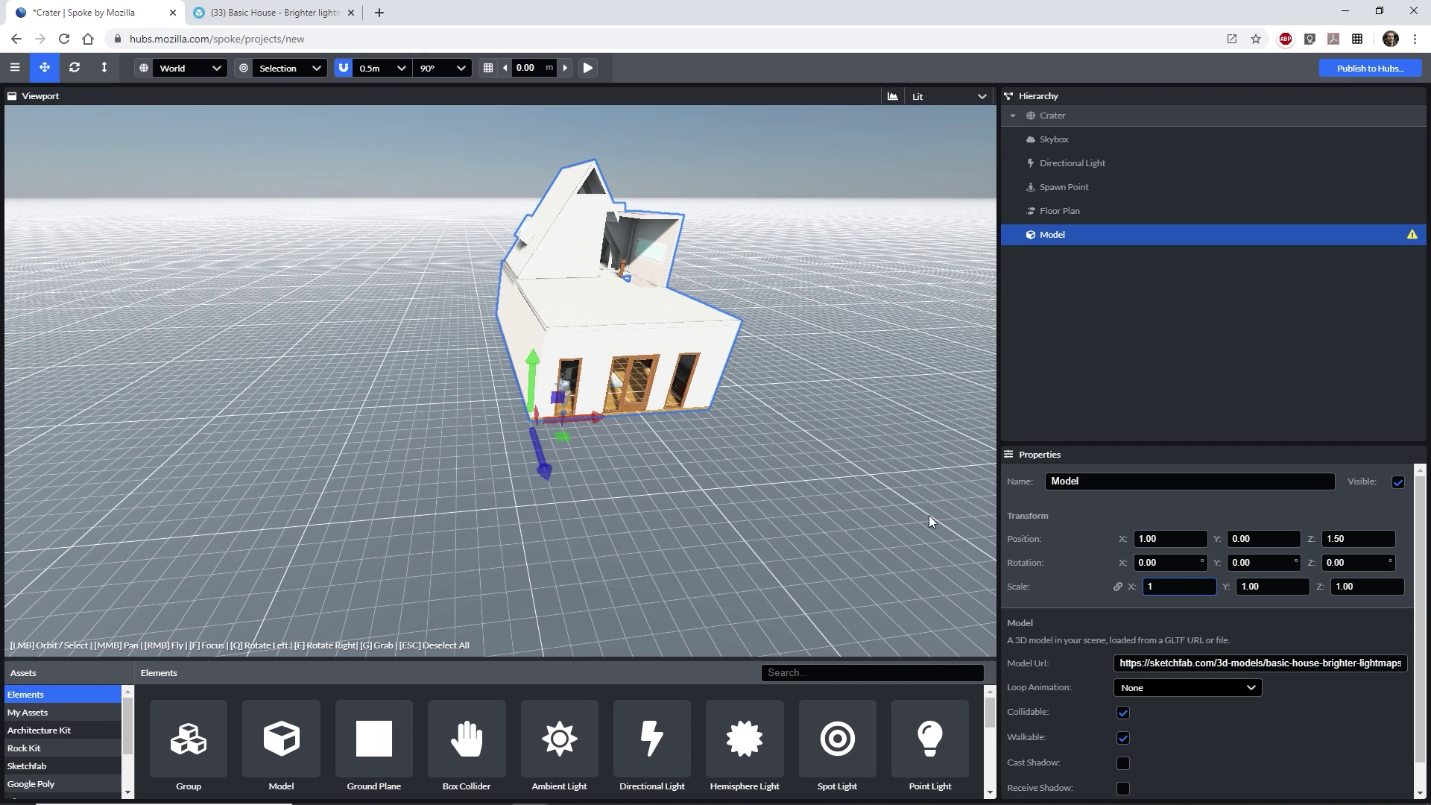
{"action": "left_click", "coordinate": [574, 448]}
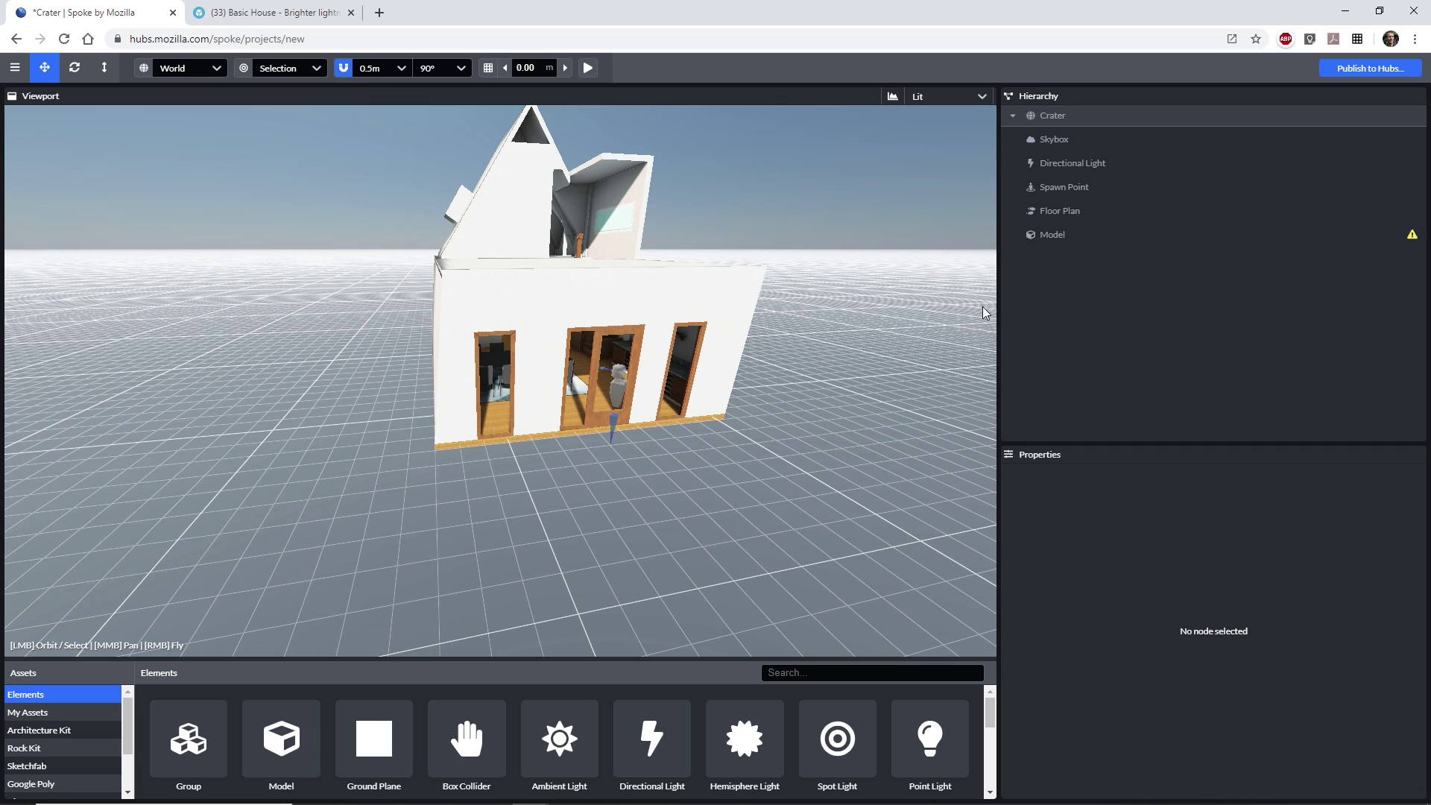
Step: Delete the directional light and add a hemisphere light to the scene instead
{"action": "left_click", "coordinate": [1062, 166]}
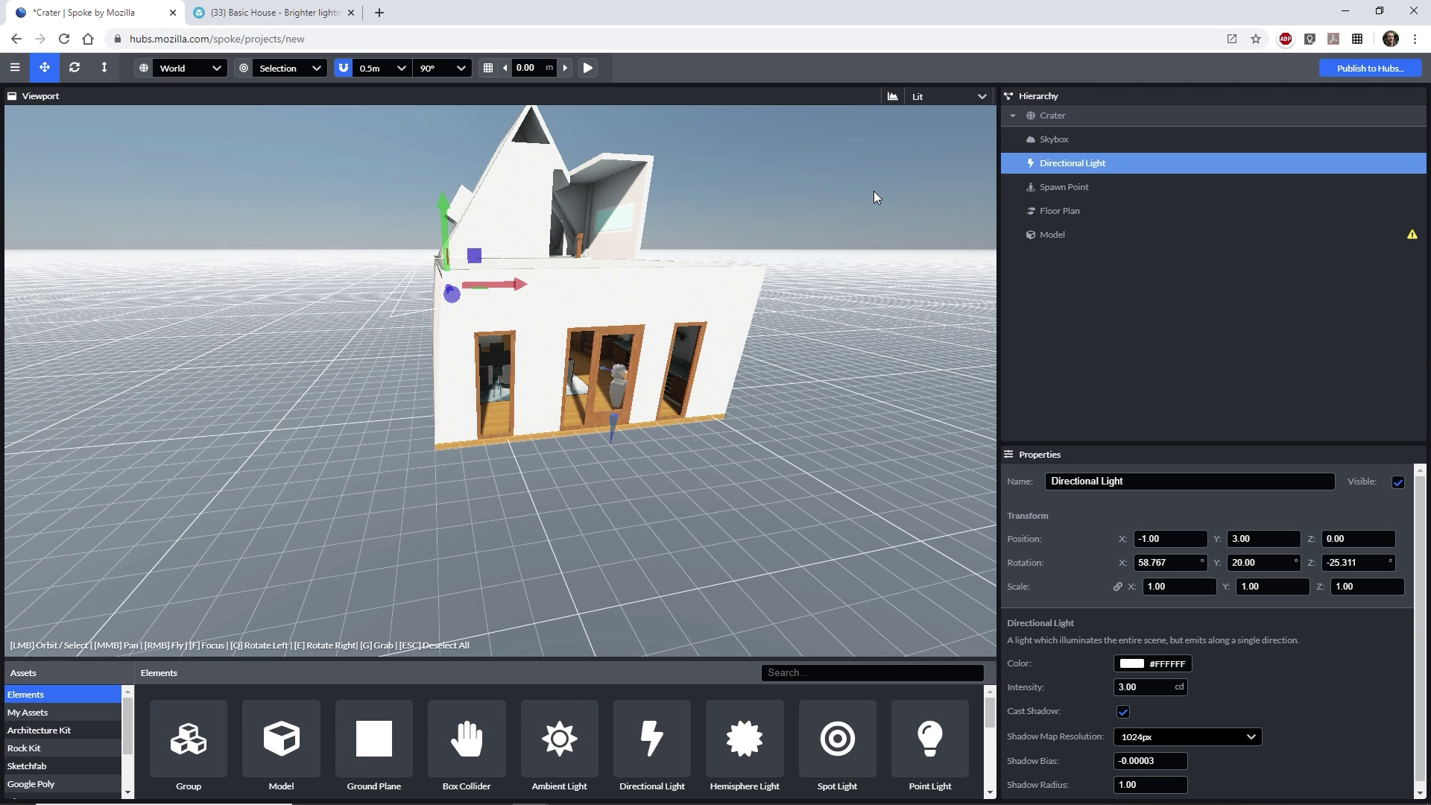
{"action": "key", "text": "Delete"}
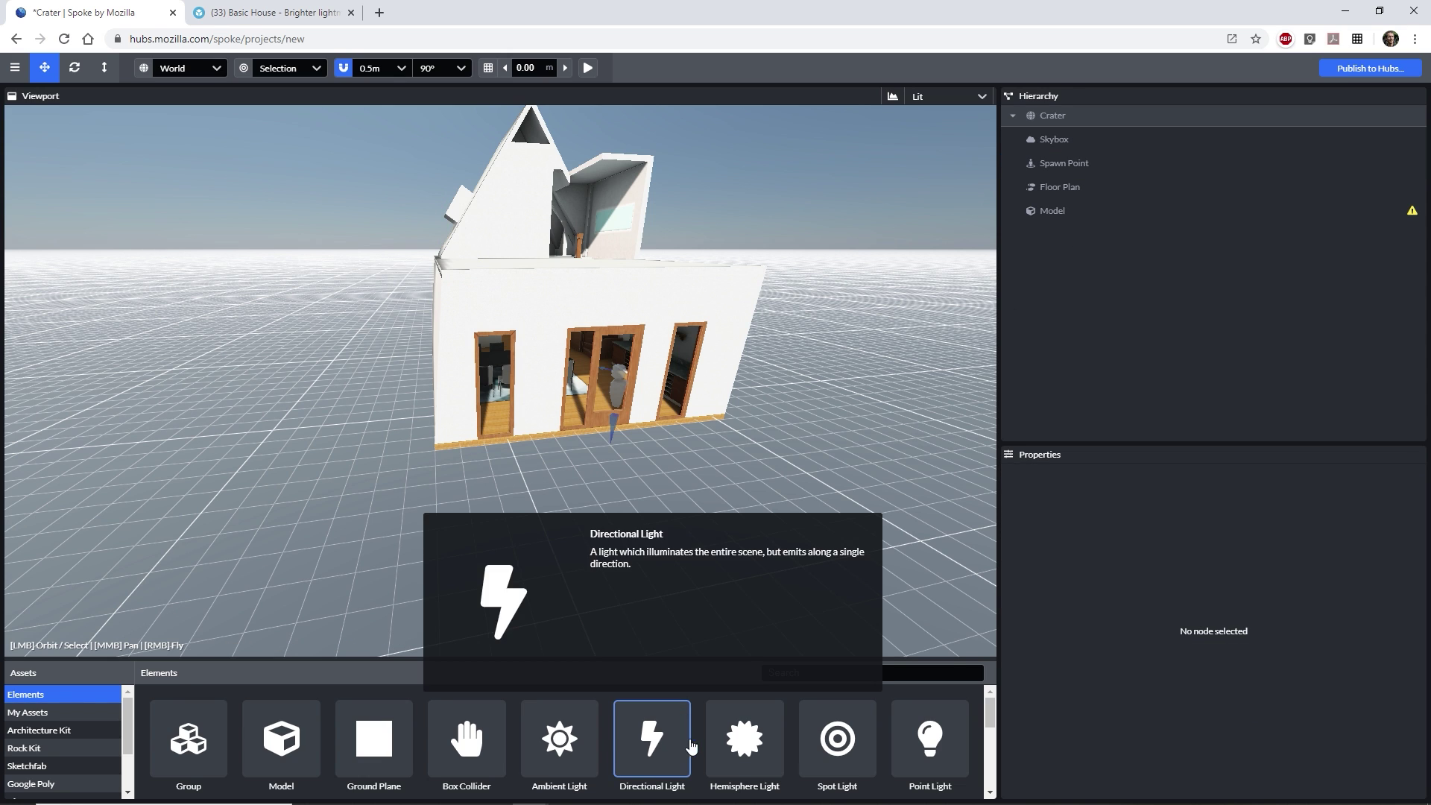
{"action": "left_click", "coordinate": [745, 738]}
{"action": "left_click_drag", "start_coordinate": [718, 456], "coordinate": [857, 328]}
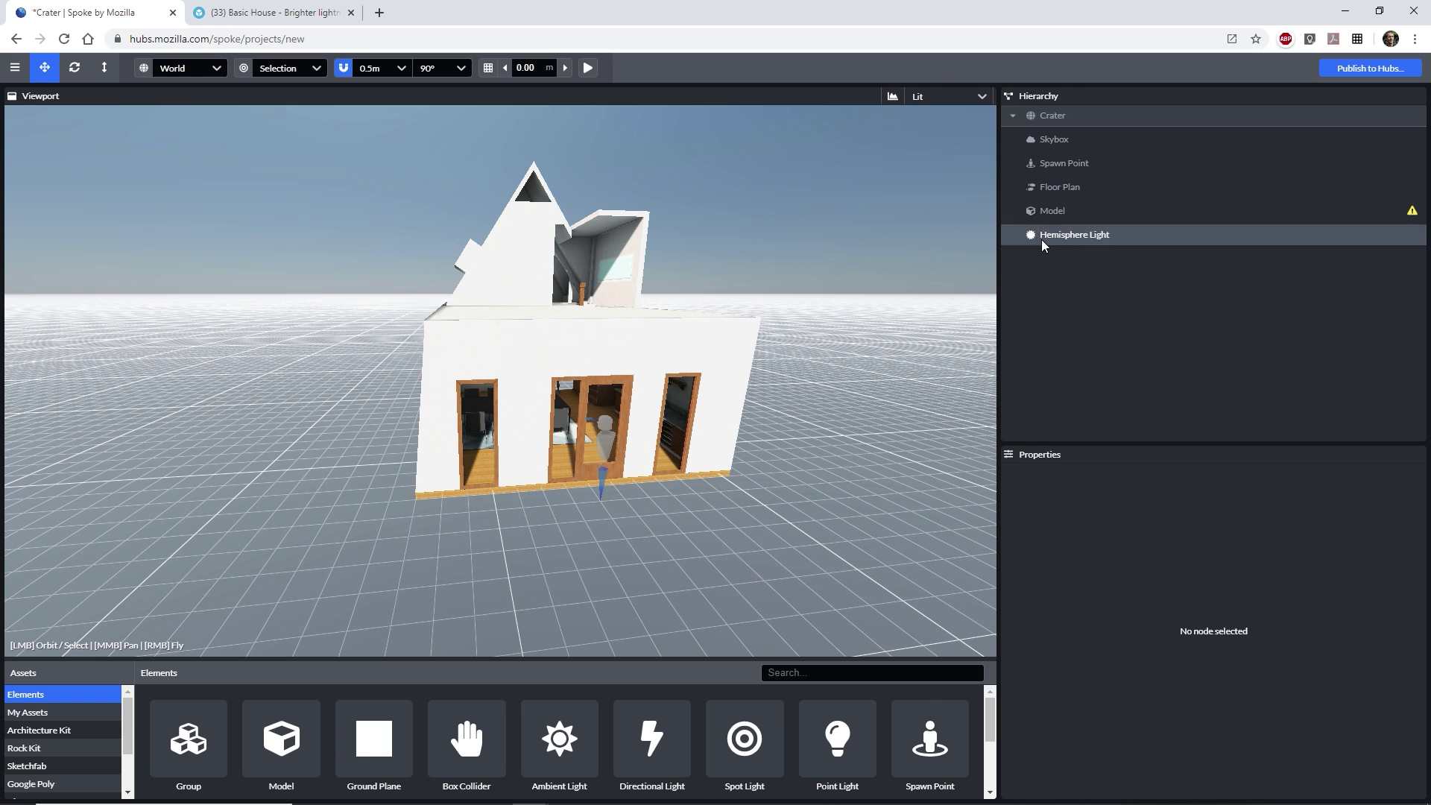
Step: Rename both the Crater scene root and the house model as "Basic House"
{"action": "left_click", "coordinate": [1057, 116]}
{"action": "type", "text": "Basic House"}
{"action": "left_click_drag", "start_coordinate": [1088, 482], "coordinate": [1042, 481]}
{"action": "left_click", "coordinate": [1054, 211]}
{"action": "type", "text": "Basic House"}
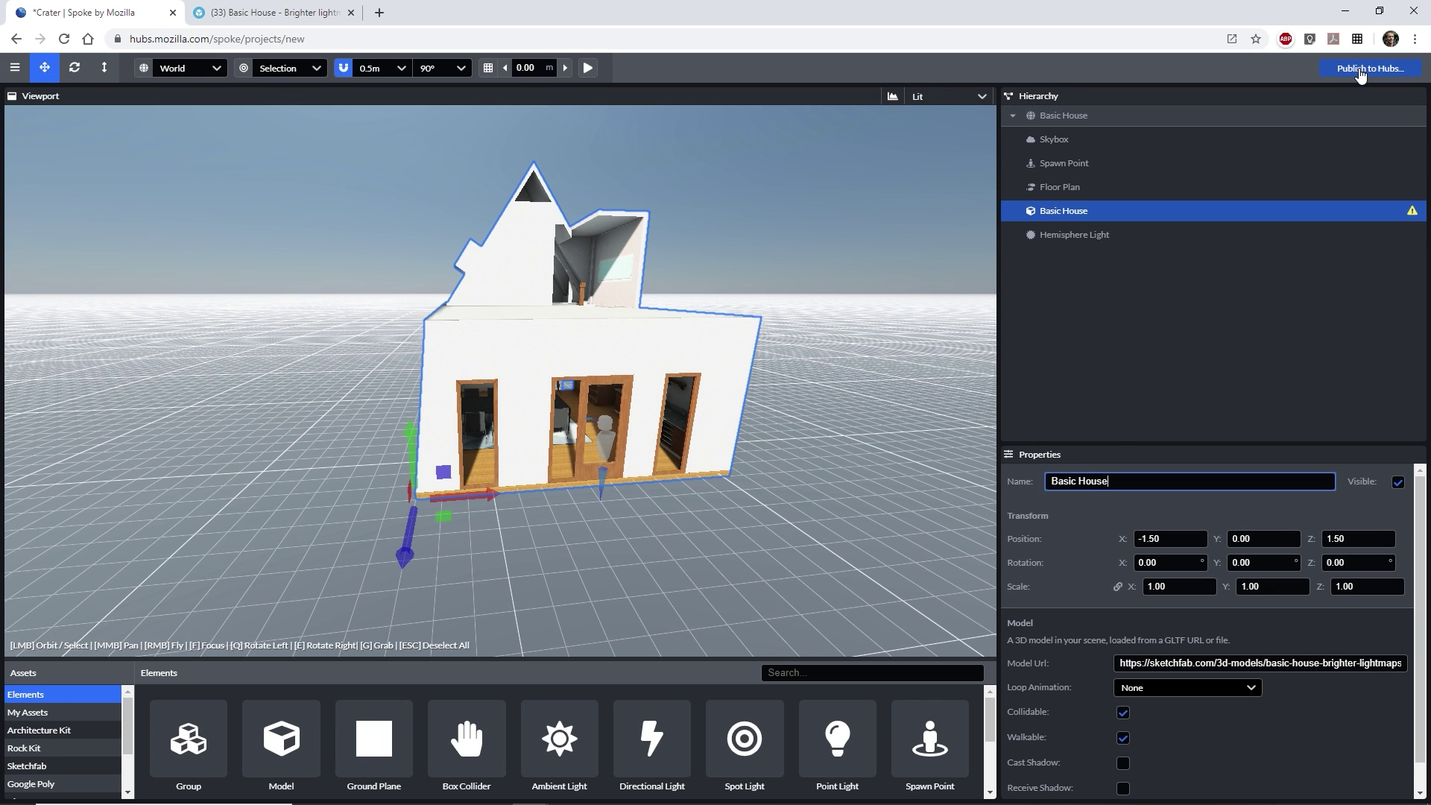
Step: Save the project as Basic House and publish the scene to Hubs with remixing and promotion left off
{"action": "left_click", "coordinate": [1358, 69]}
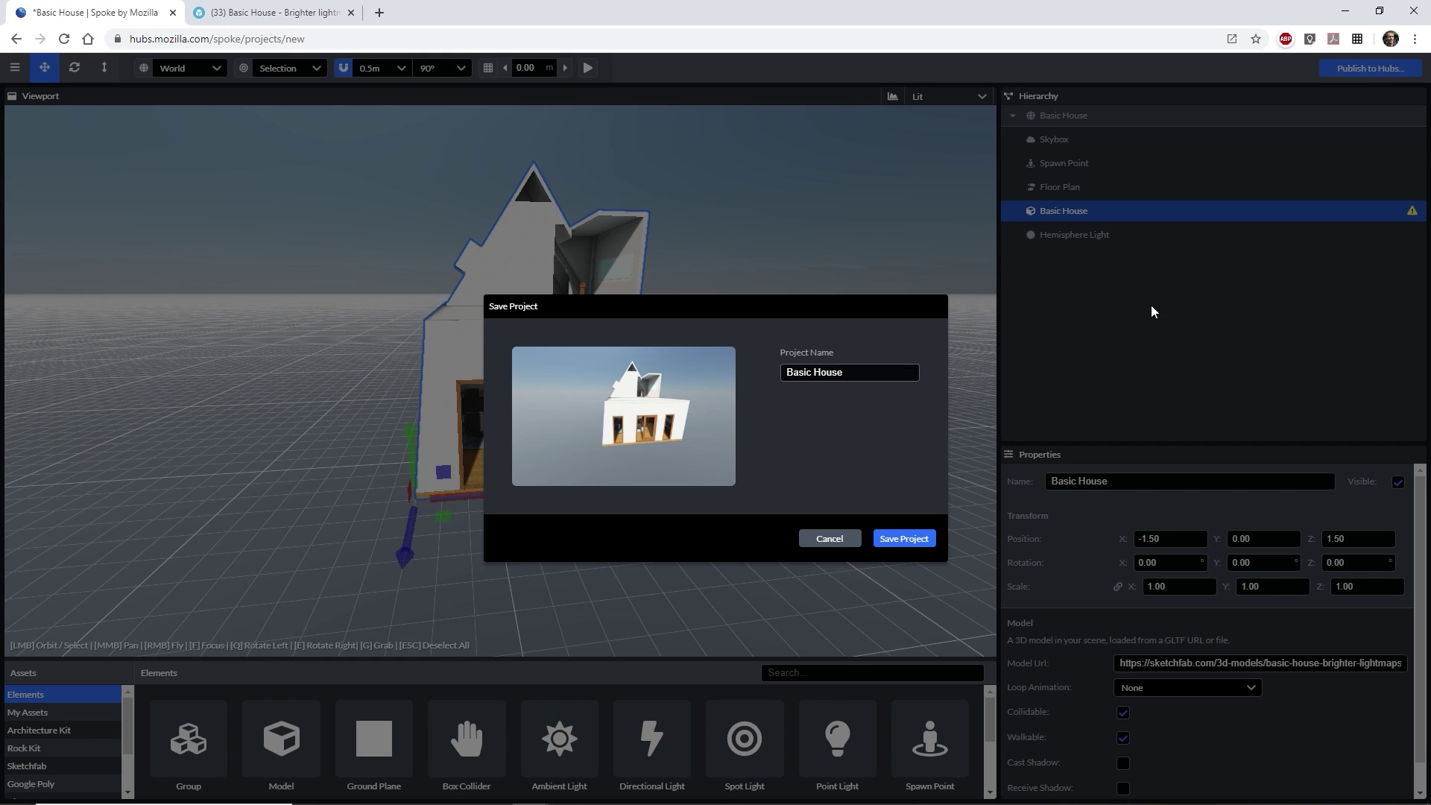
{"action": "left_click", "coordinate": [910, 538]}
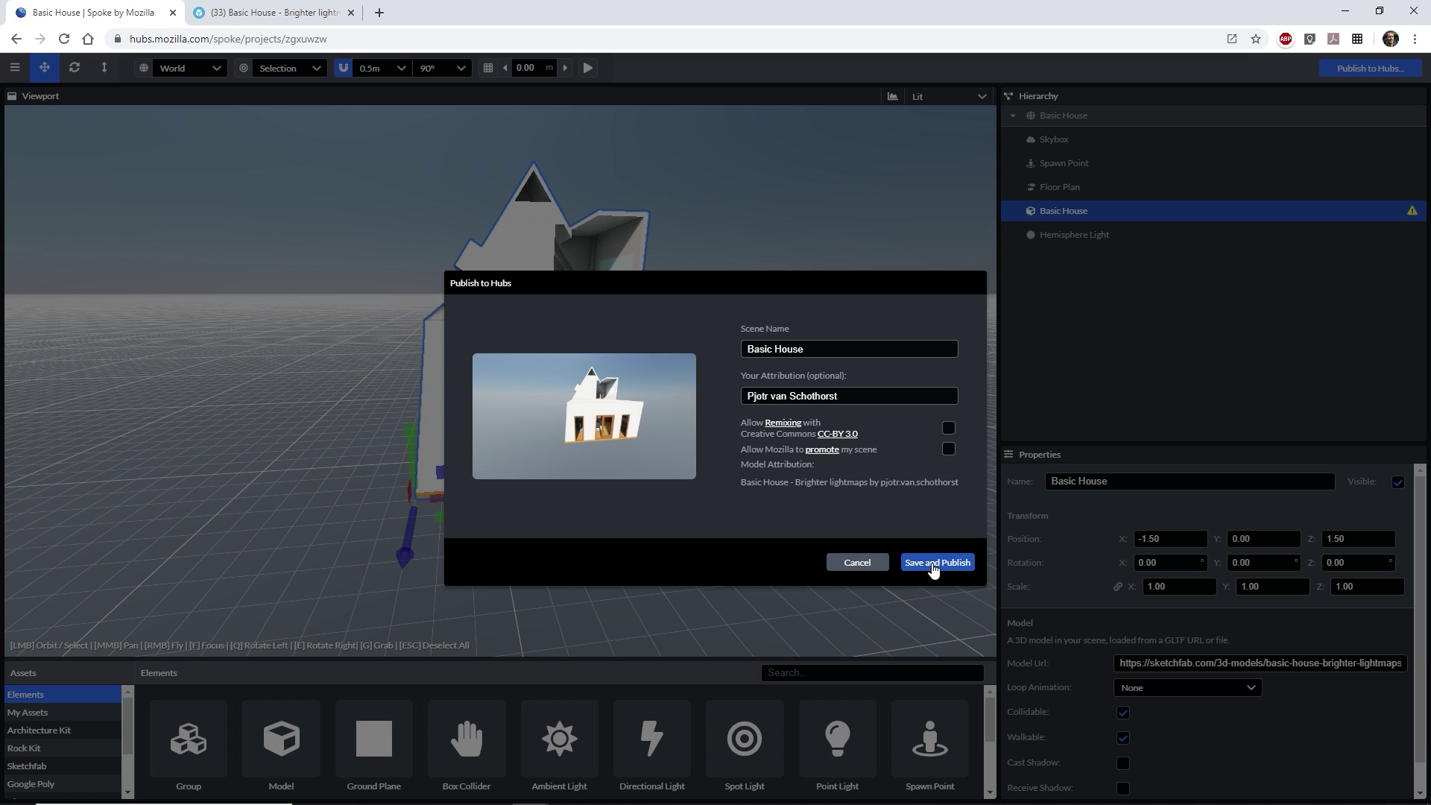
{"action": "left_click", "coordinate": [929, 565]}
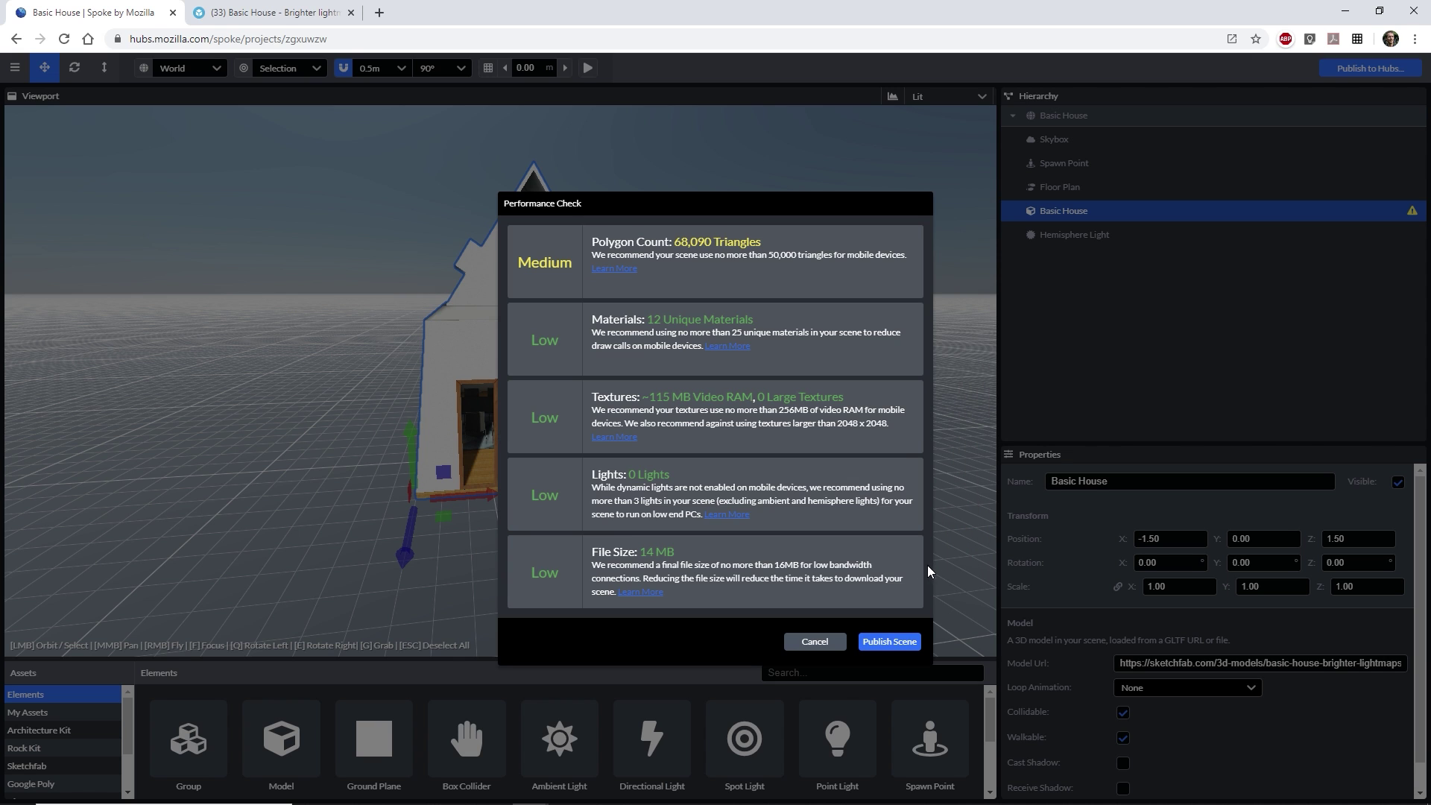
{"action": "left_click", "coordinate": [900, 643]}
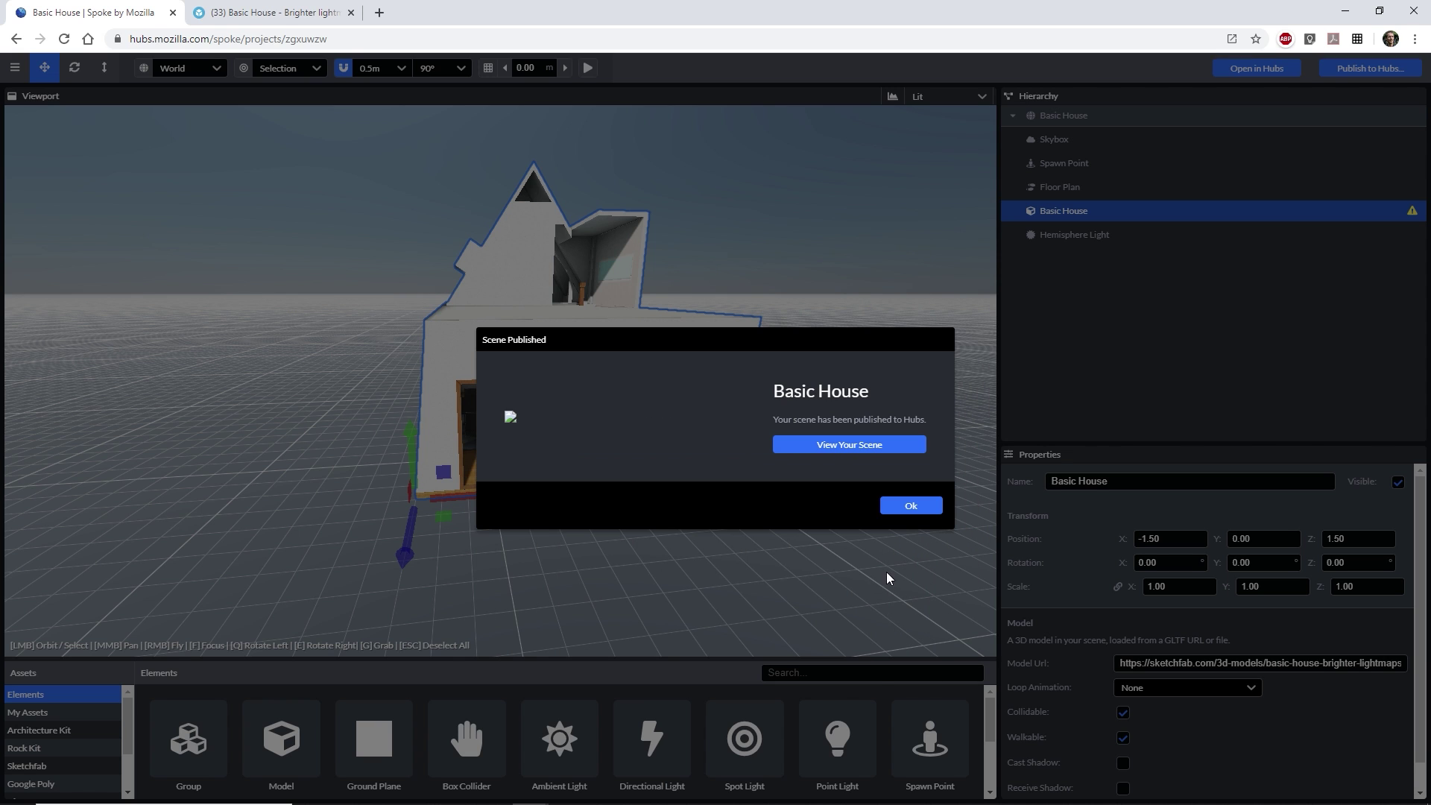
Step: Create a Hubs room from the published Basic House scene and rename the room "Basic House 1"
{"action": "left_click", "coordinate": [852, 446]}
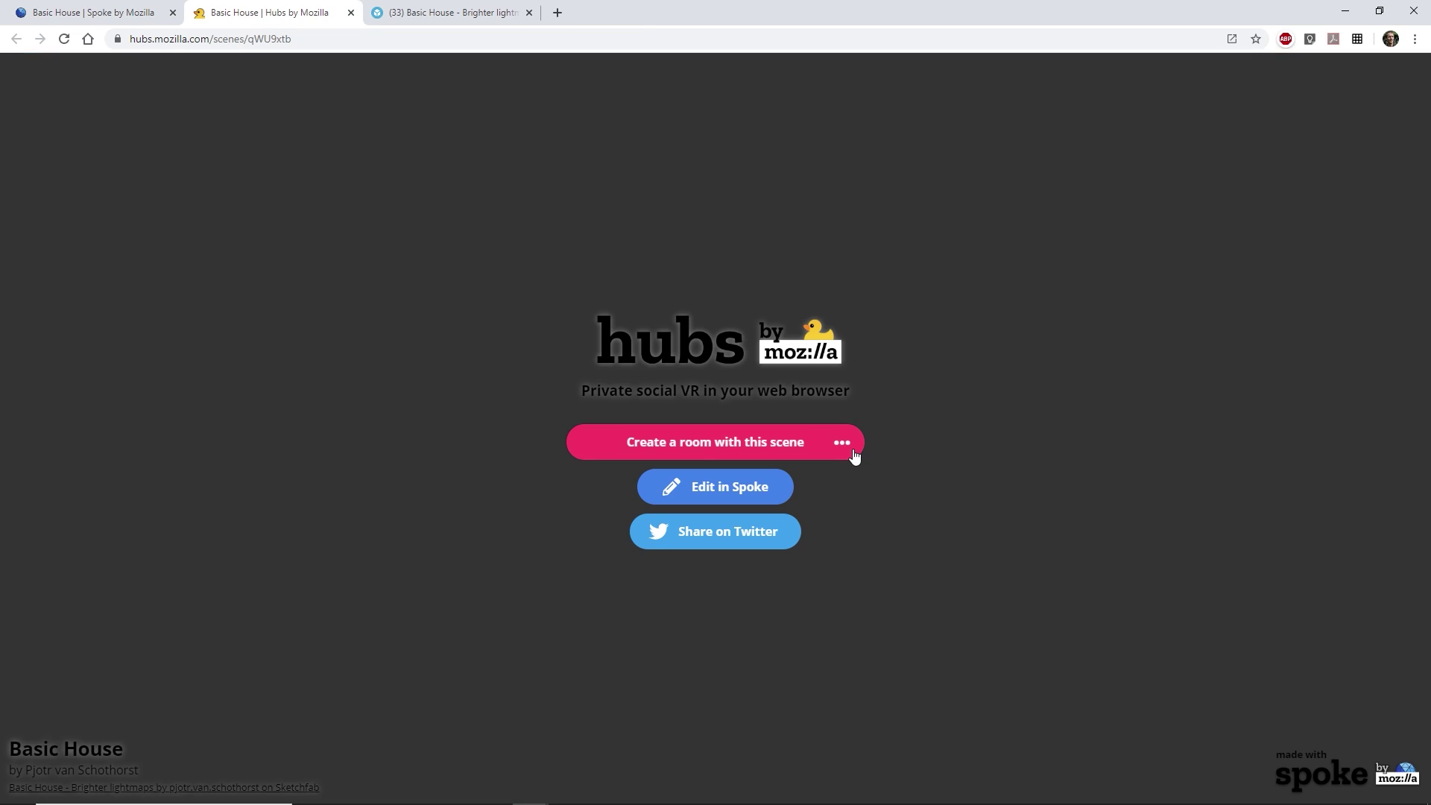
{"action": "left_click", "coordinate": [708, 445]}
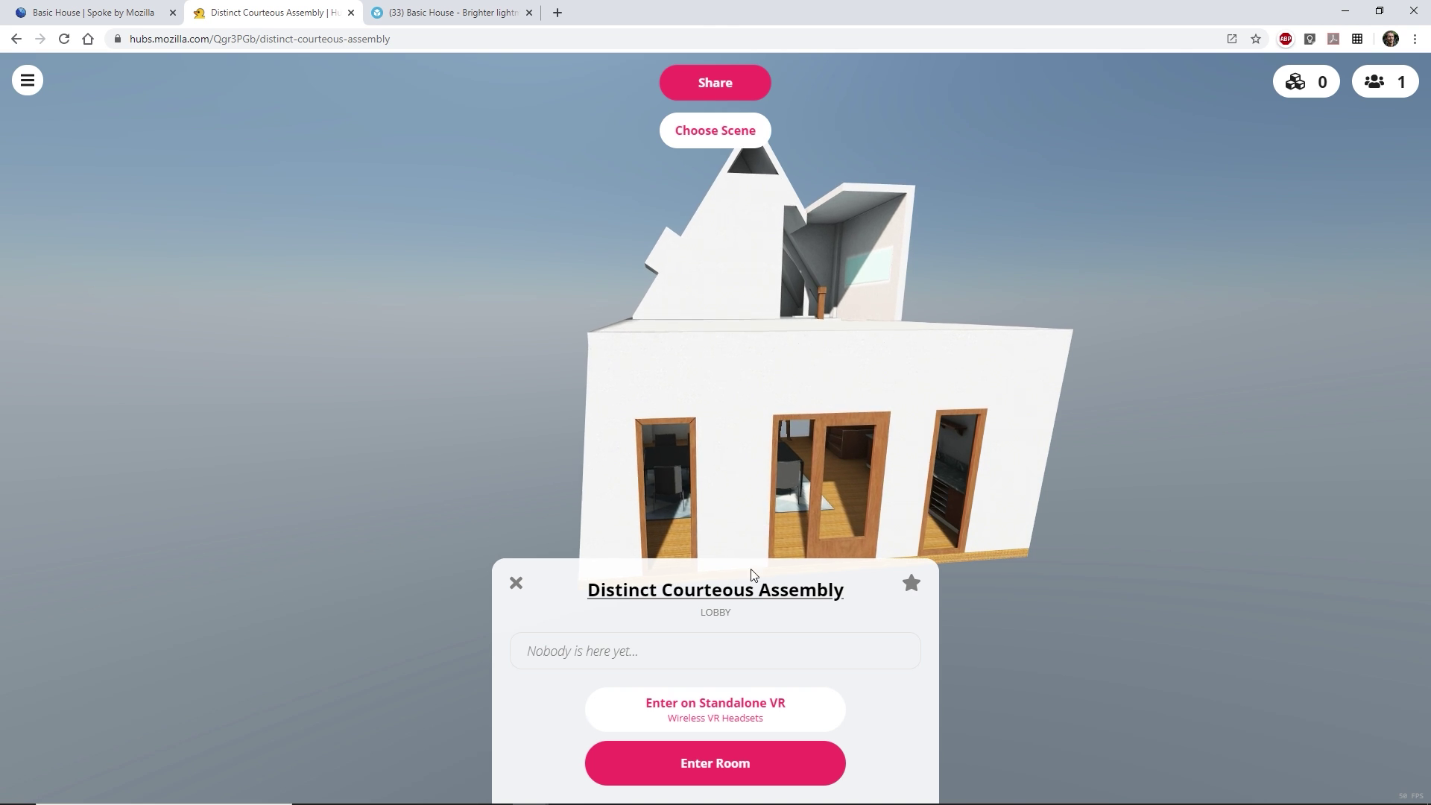
{"action": "left_click", "coordinate": [749, 593]}
{"action": "triple_click", "coordinate": [771, 242]}
{"action": "type", "text": "Basic House 1"}
{"action": "key", "text": "Return"}
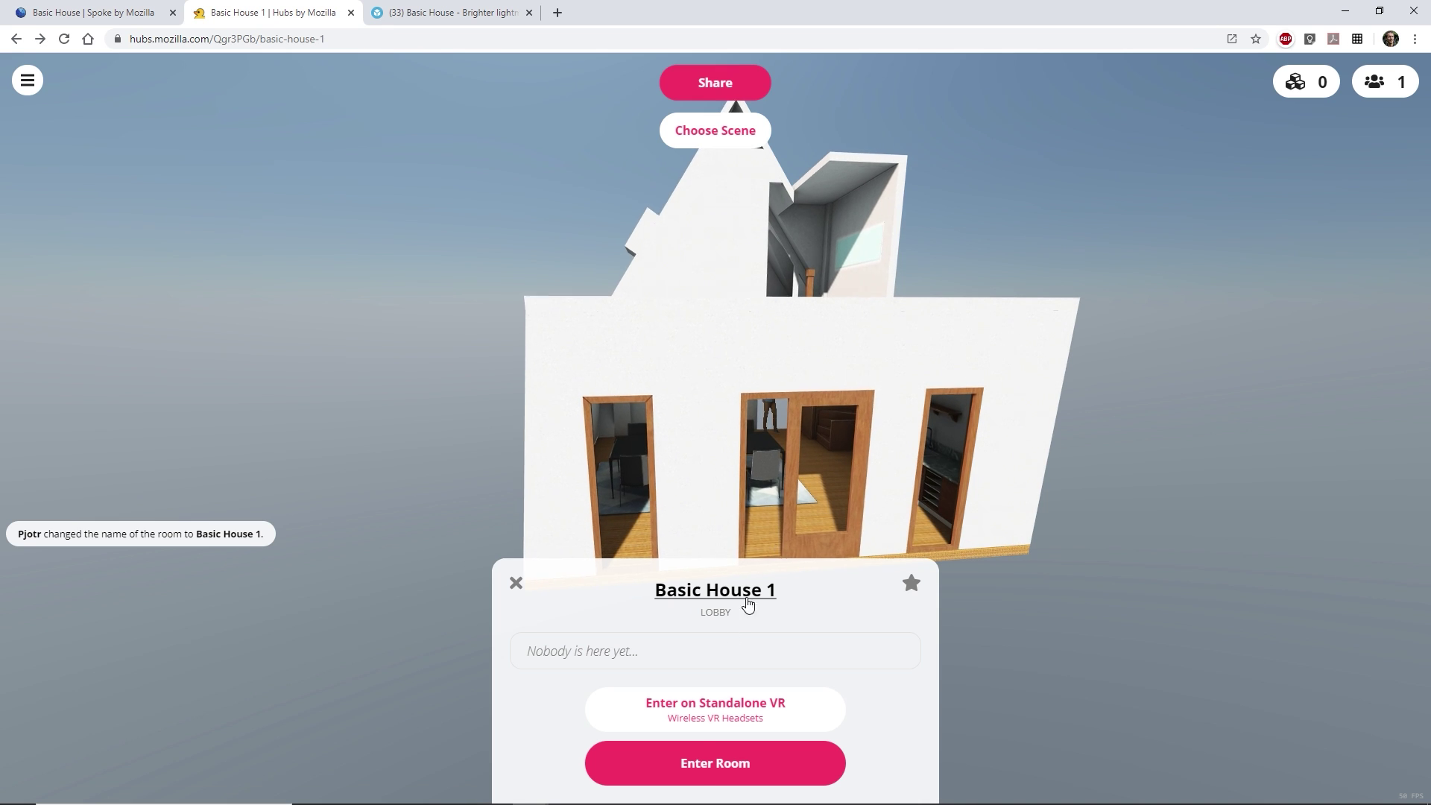
Step: Enter the Basic House 1 room with the default microphone settings
{"action": "left_click", "coordinate": [701, 764]}
{"action": "left_click", "coordinate": [701, 764]}
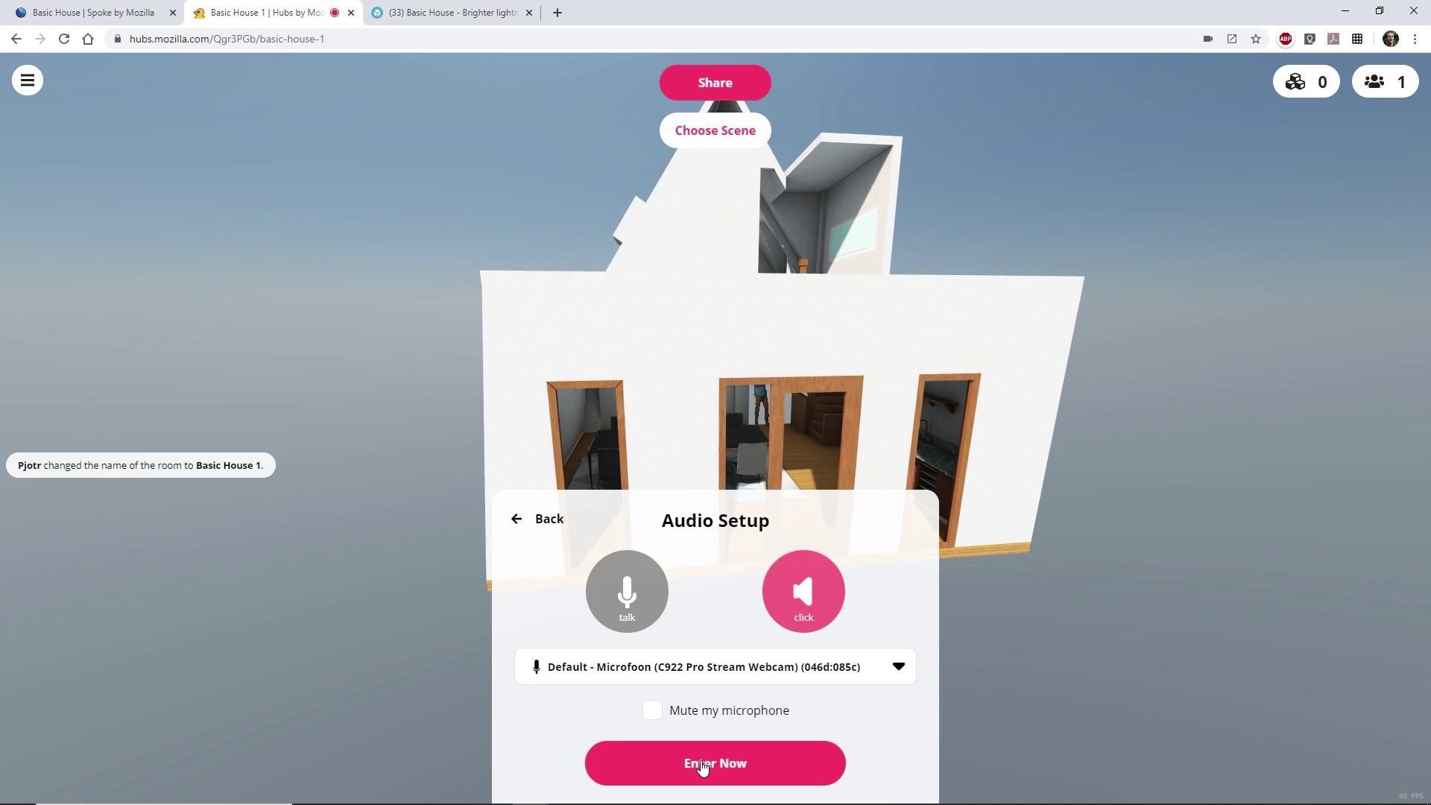
{"action": "left_click", "coordinate": [701, 764]}
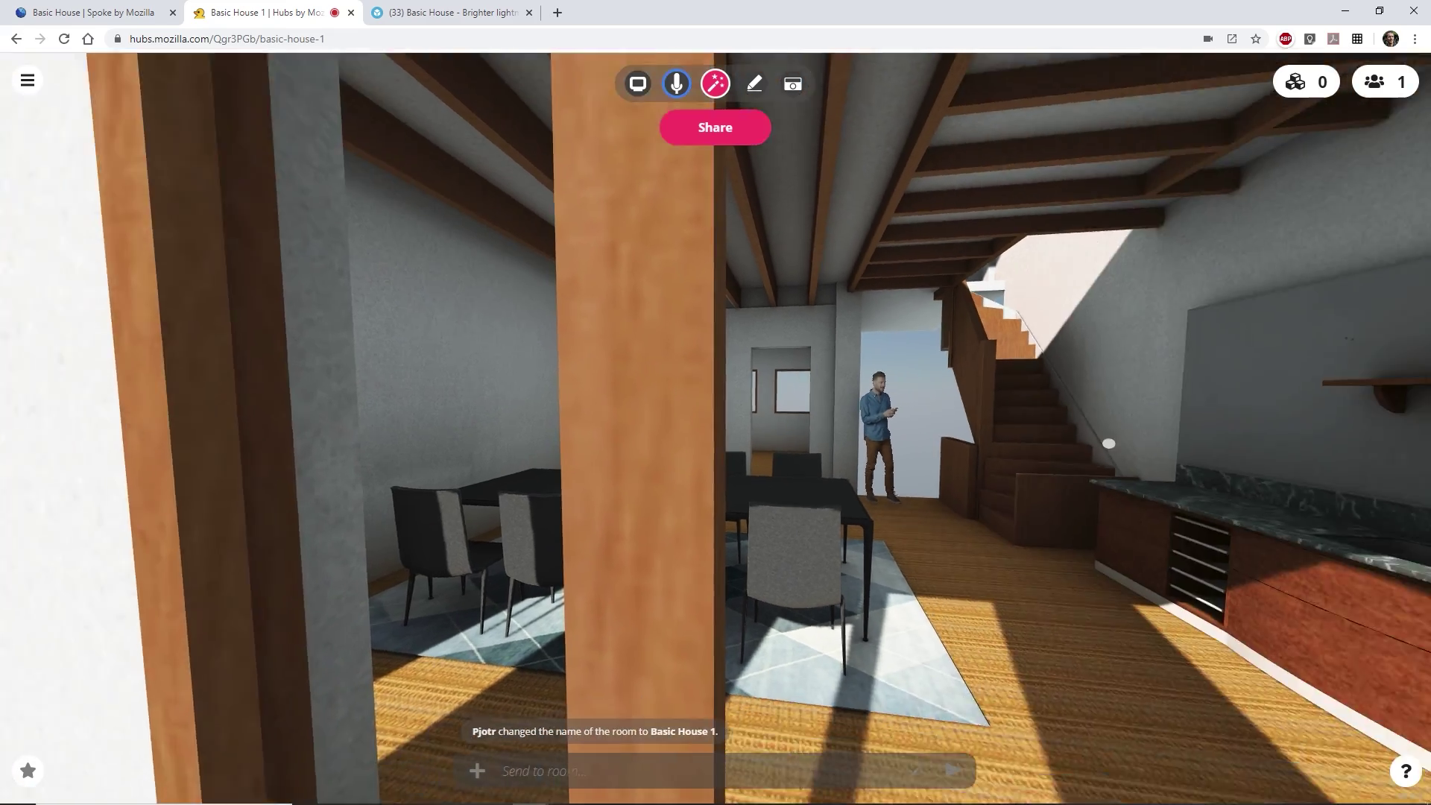
Step: Walk into the house past the dining table towards the staircase, and turn to view the dining area
{"action": "key", "text": "w"}
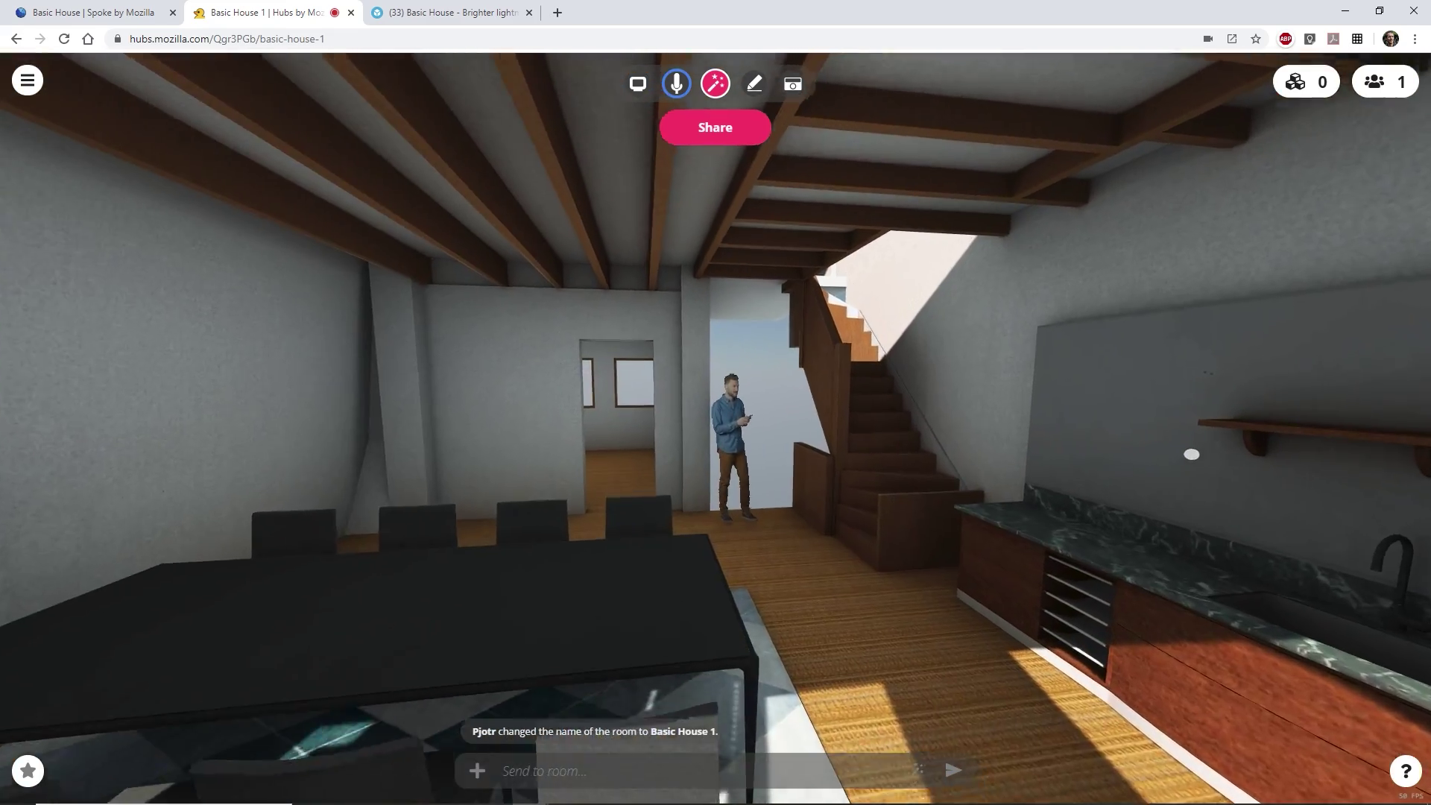
{"action": "key", "text": "w"}
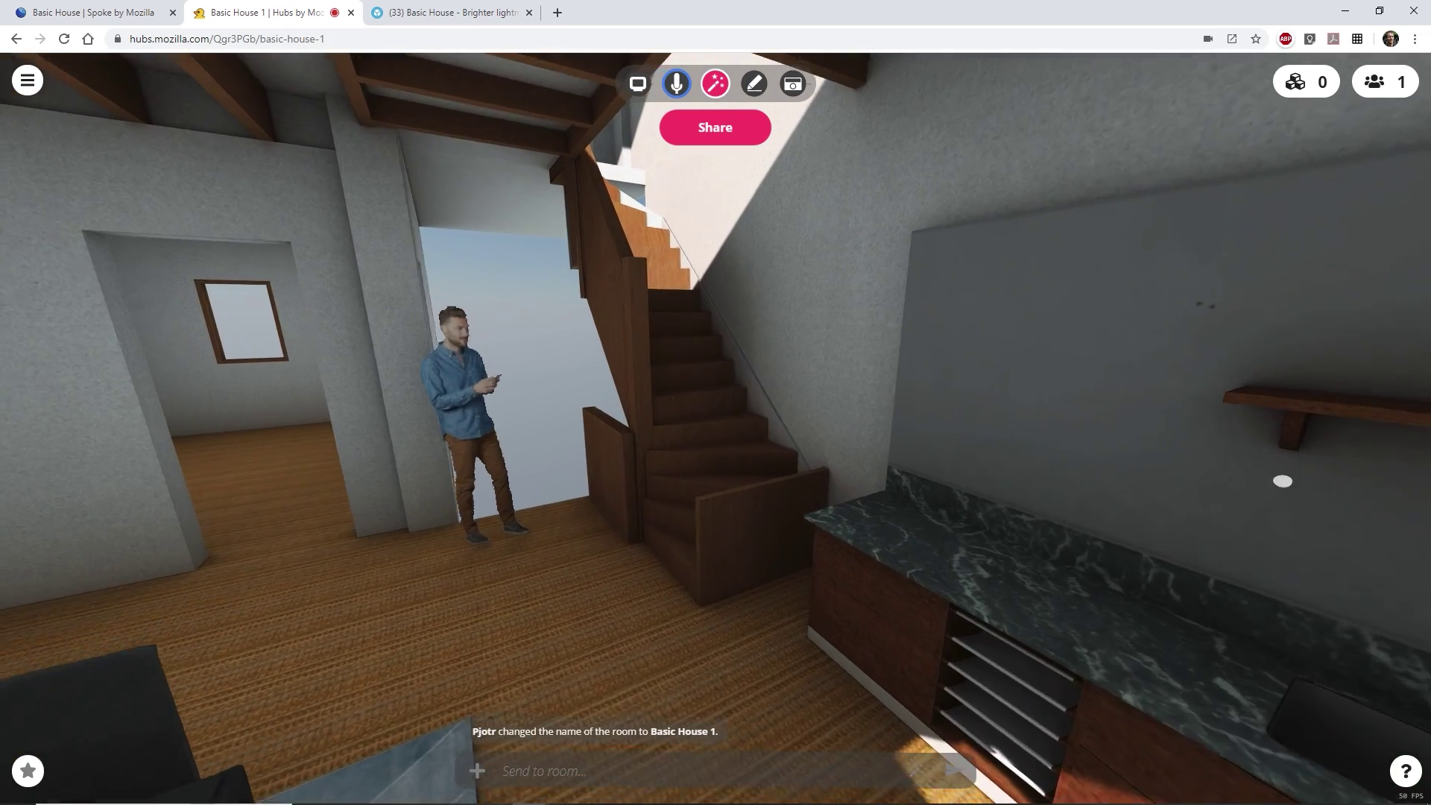
{"action": "key", "text": "w"}
{"action": "key", "text": "q"}
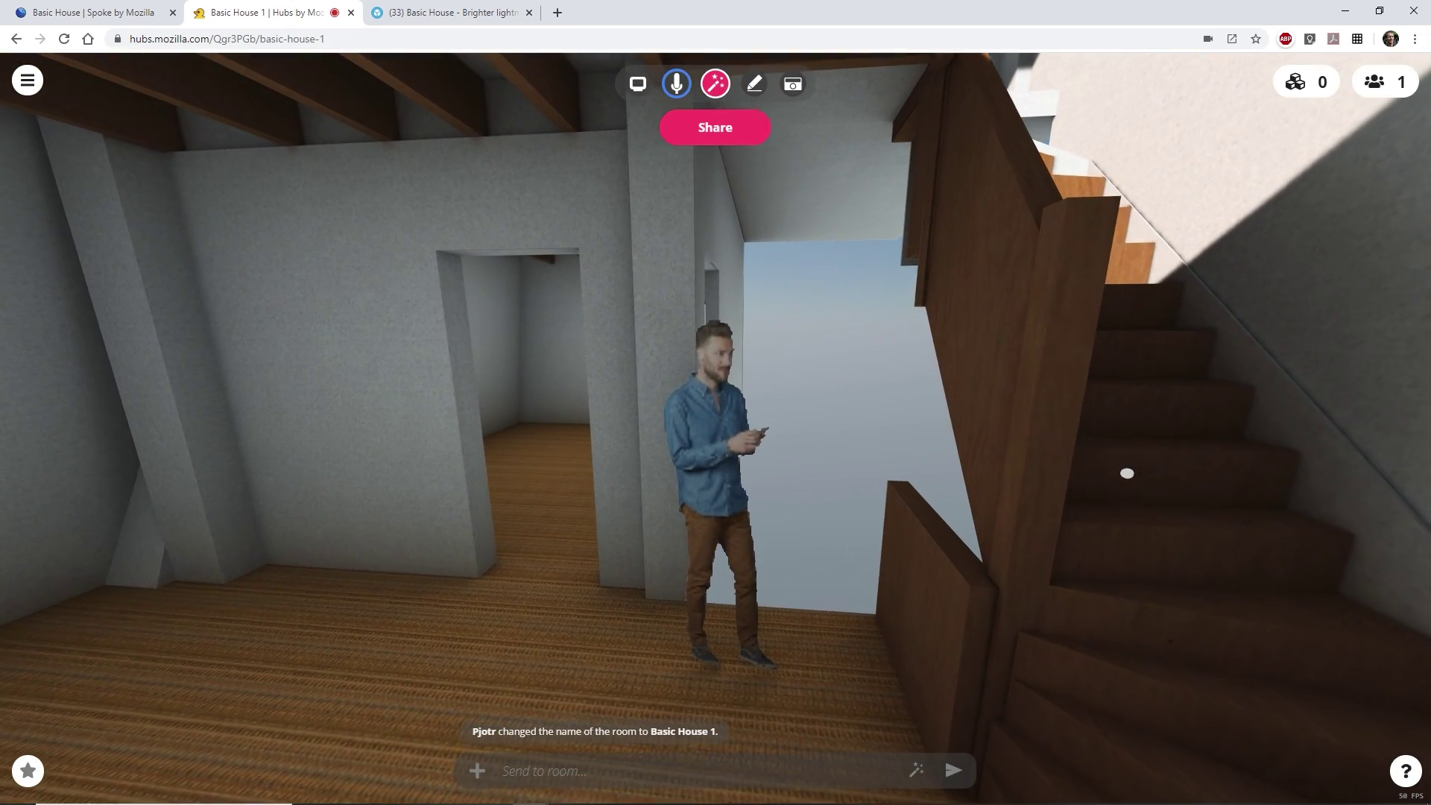
{"action": "key", "text": "q"}
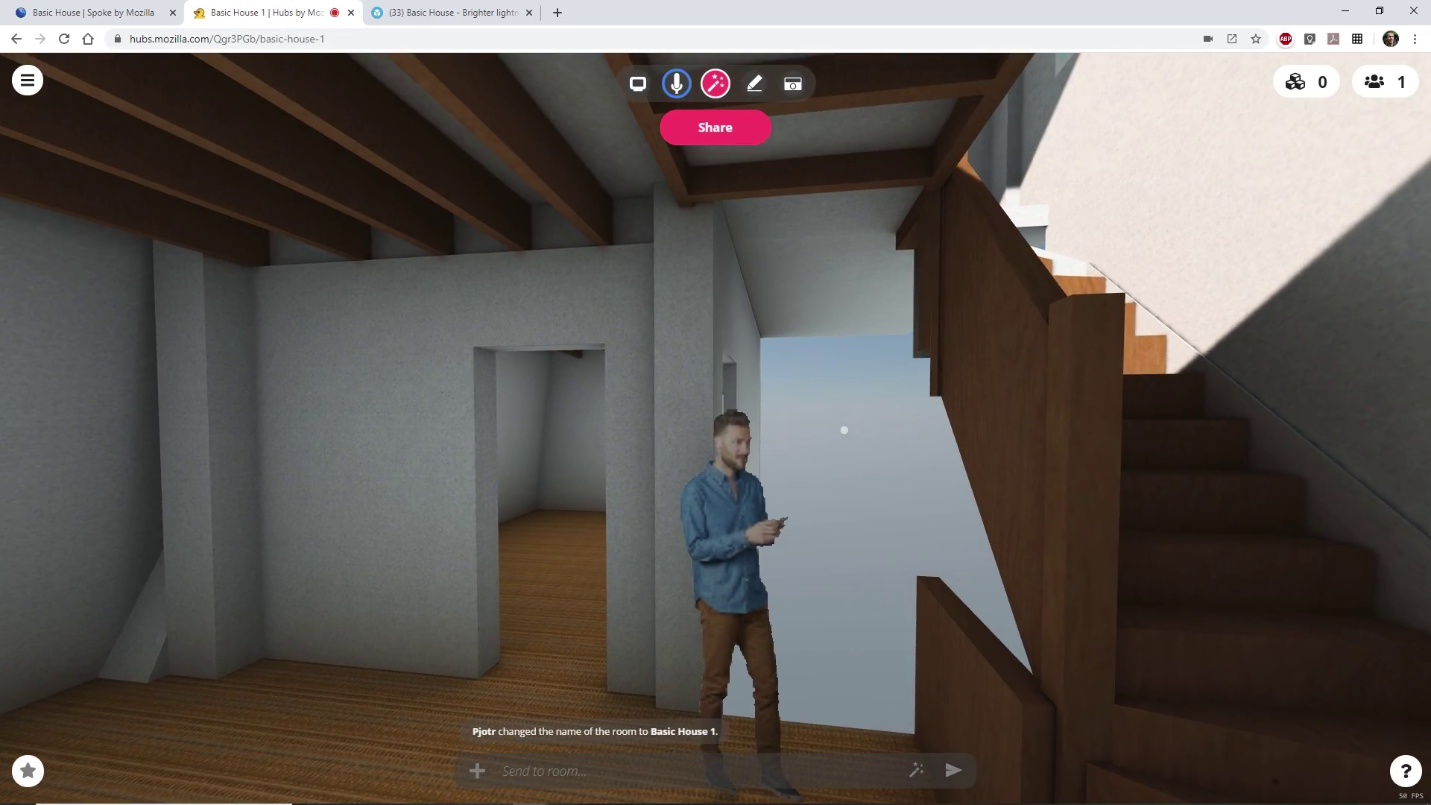
{"action": "key", "text": "q"}
{"action": "key", "text": "q"}
{"action": "key", "text": "q"}
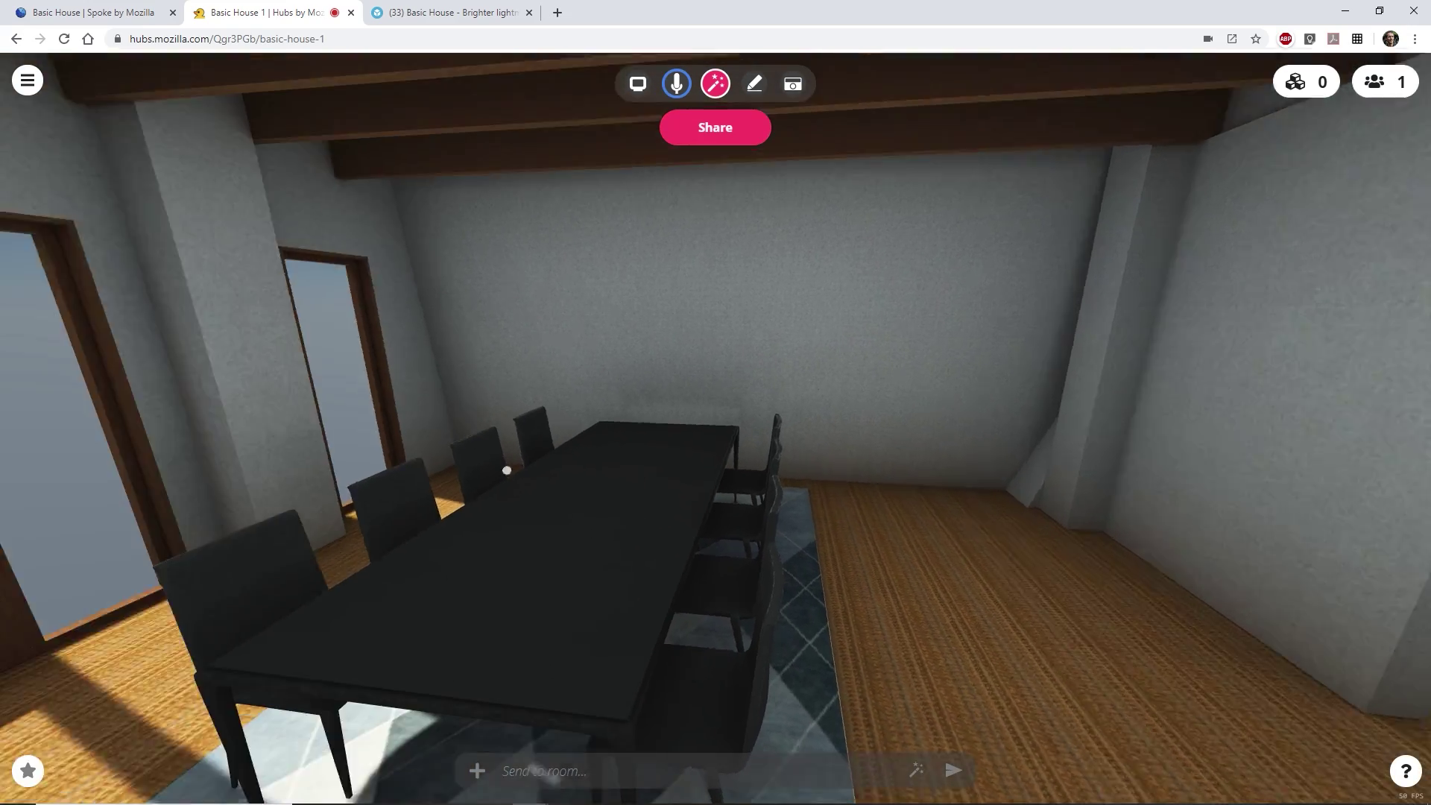
Step: Turn towards the front windows and move around the kitchen and dining room to examine the interior
{"action": "key", "text": "q"}
{"action": "key", "text": "q"}
{"action": "key", "text": "q"}
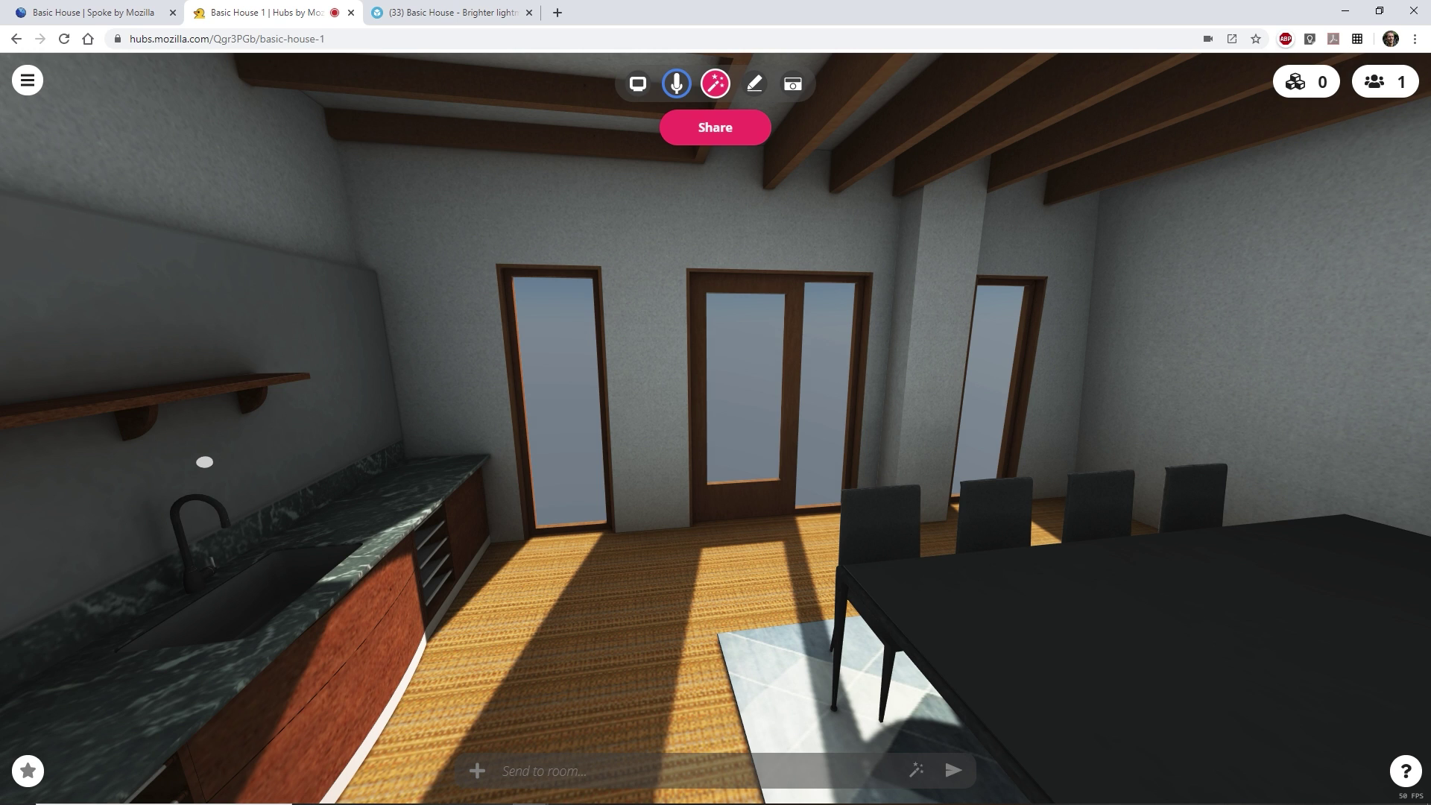
{"action": "key", "text": "q"}
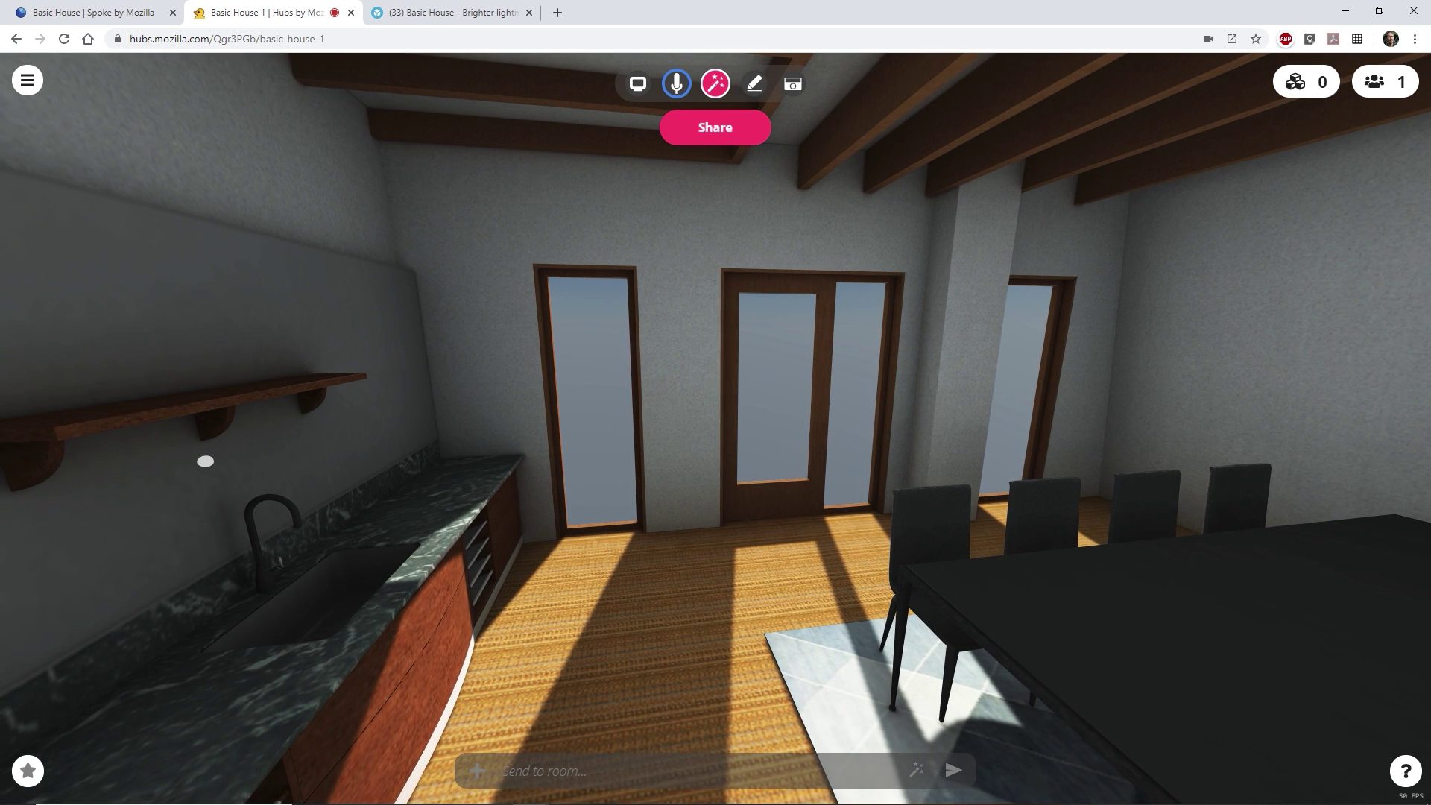
{"action": "key", "text": "d"}
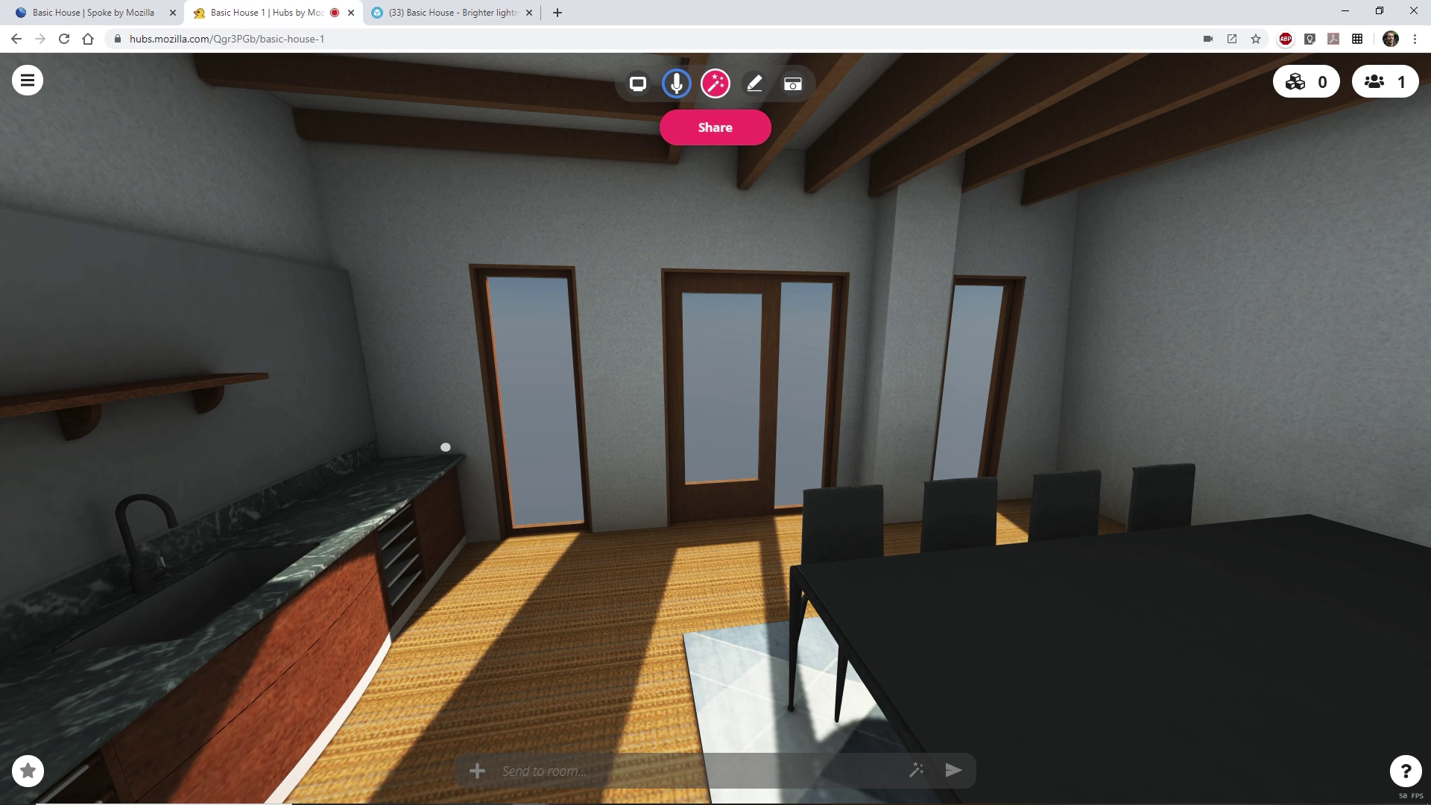
{"action": "key", "text": "s"}
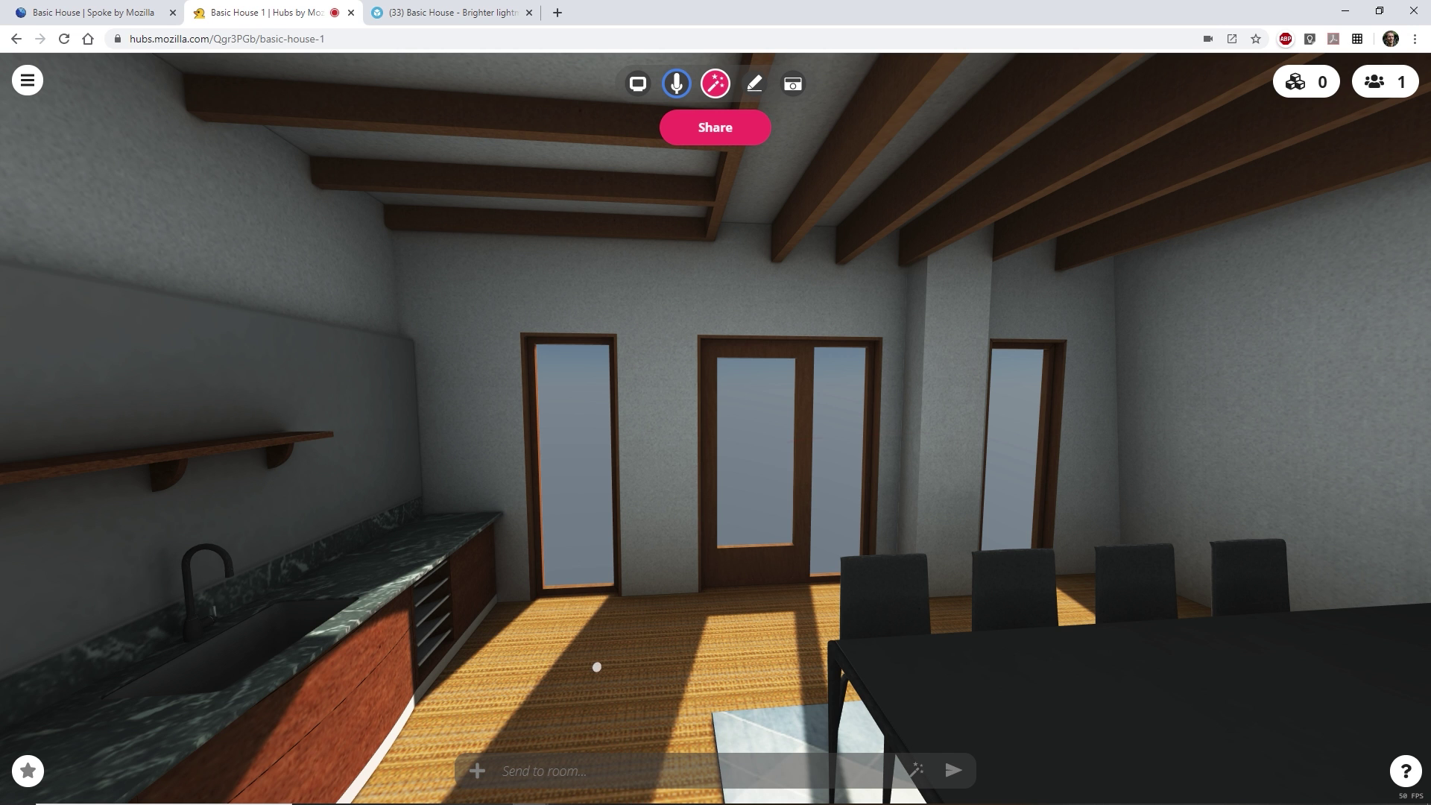
{"action": "right_click_drag", "start_coordinate": [715, 429], "coordinate": [607, 509]}
{"action": "right_click_drag", "start_coordinate": [722, 537], "coordinate": [1396, 489]}
Step: Enter the room's link code on the Hubs link page in the VR headset's browser
{"action": "left_click", "coordinate": [714, 140]}
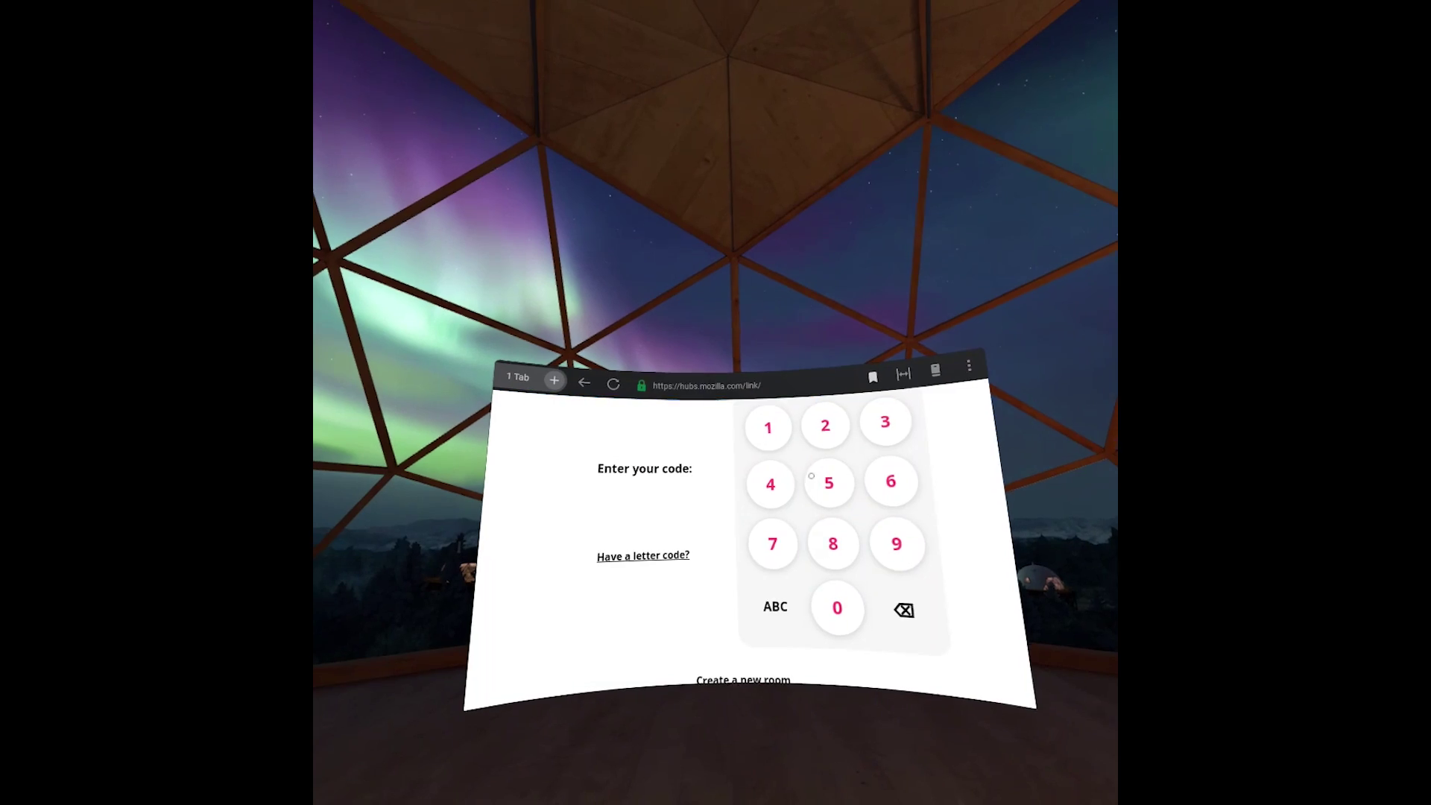
{"action": "left_click", "coordinate": [808, 485]}
{"action": "left_click", "coordinate": [789, 399]}
{"action": "left_click", "coordinate": [801, 575]}
{"action": "left_click", "coordinate": [796, 515]}
{"action": "left_click", "coordinate": [734, 458]}
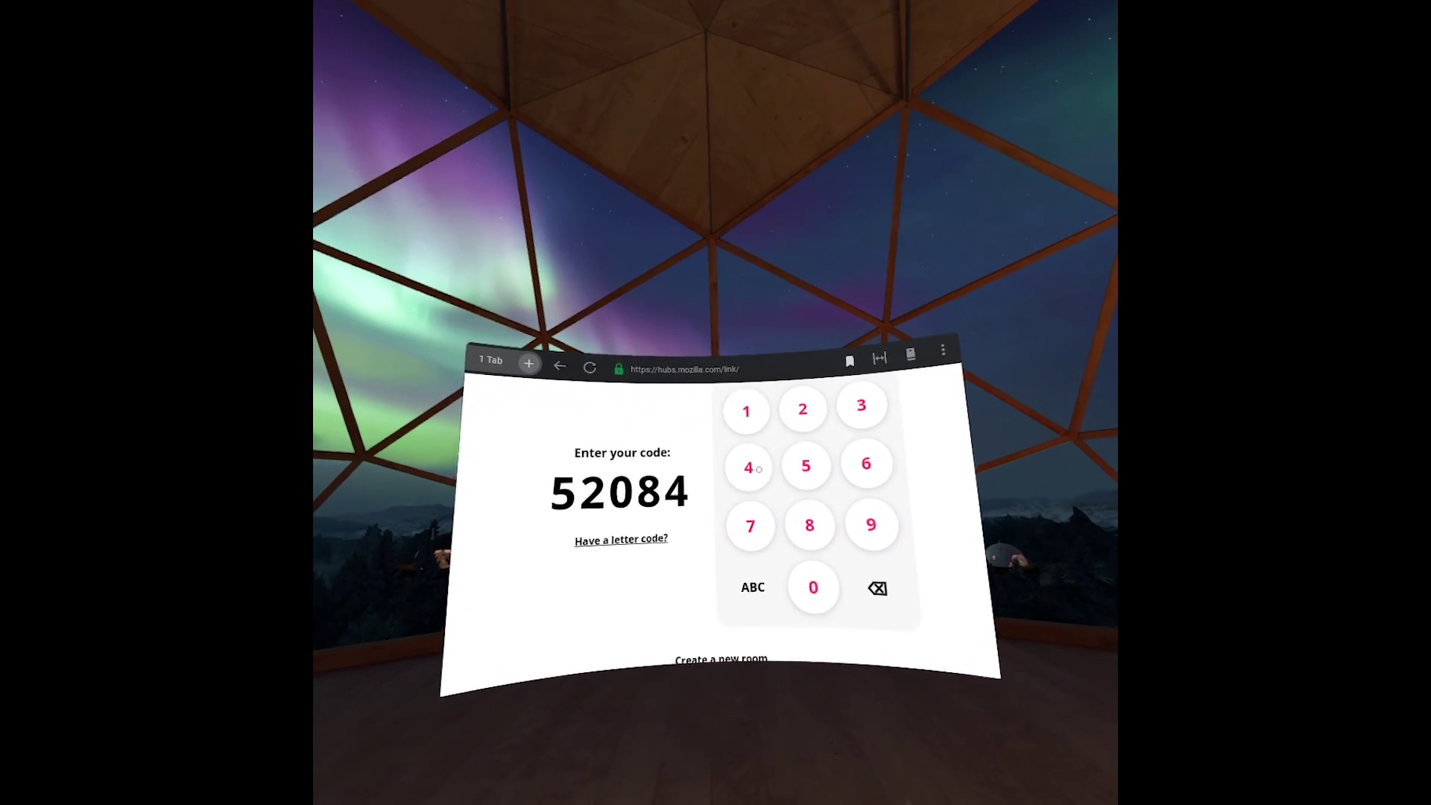
{"action": "left_click", "coordinate": [735, 457]}
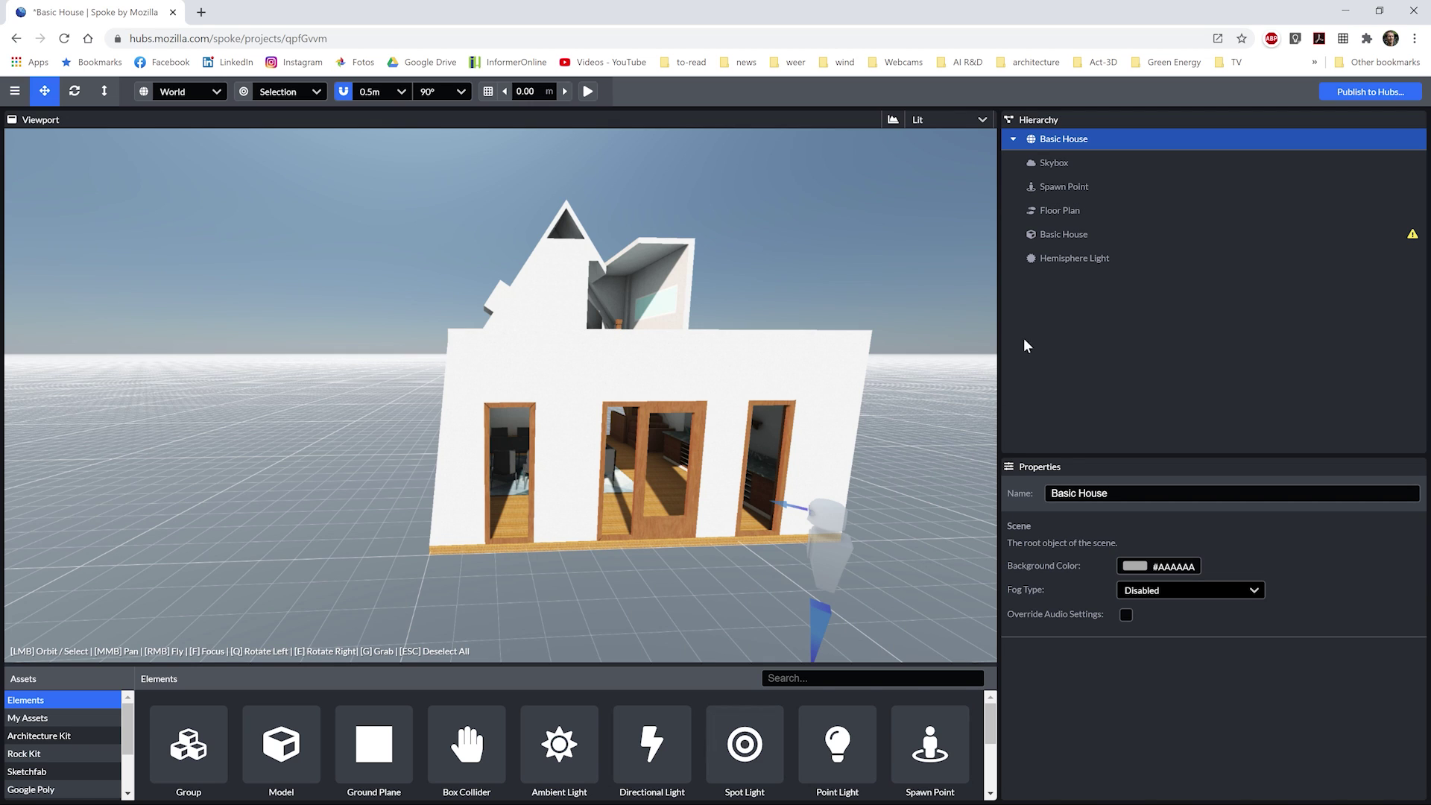
Step: Check the Basic House model's collidable and walkable options in Spoke and regenerate the floor plan
{"action": "left_click", "coordinate": [1059, 236]}
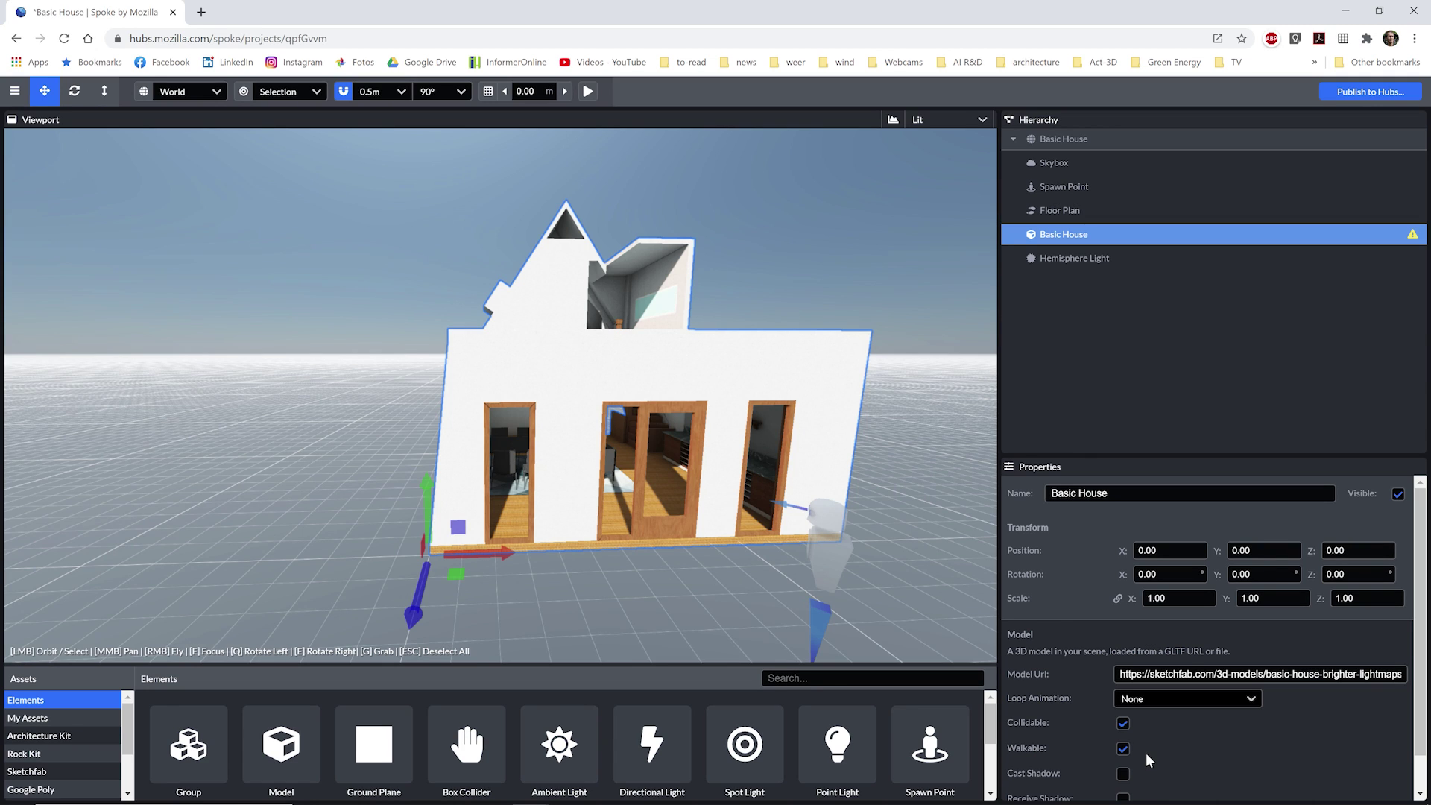
{"action": "left_click", "coordinate": [1062, 211]}
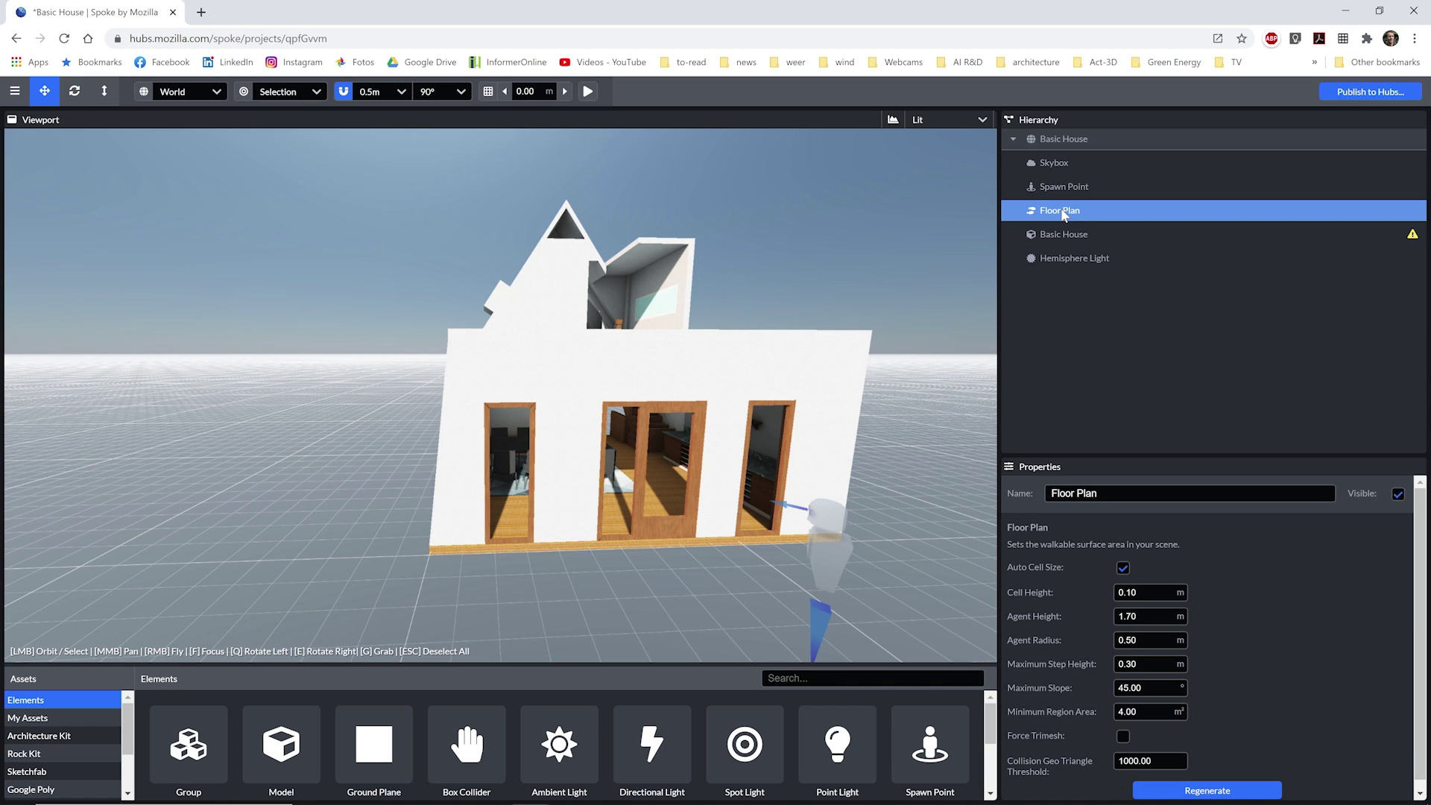
{"action": "left_click", "coordinate": [1182, 791]}
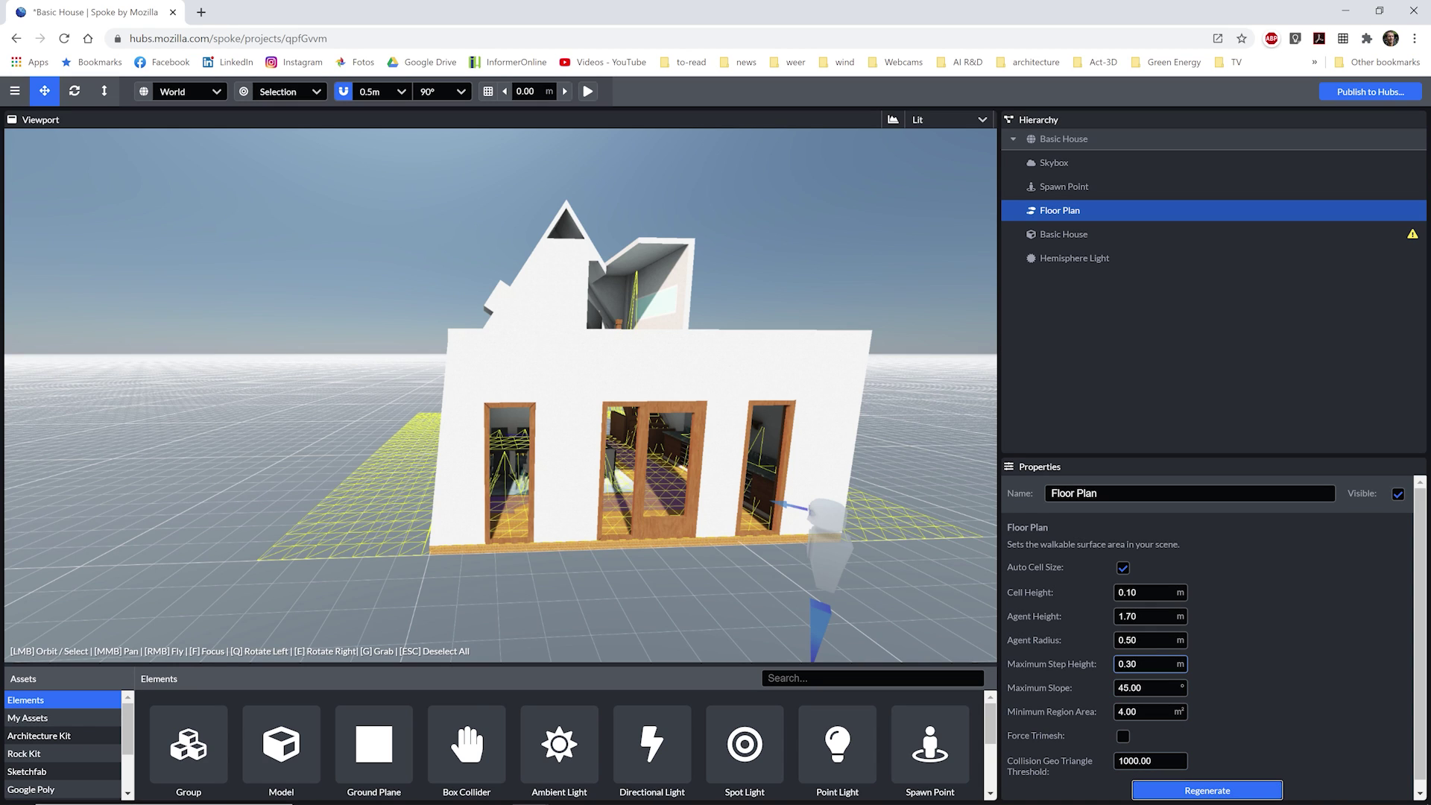
Step: Set the floor plan's agent height to 1.78 m and regenerate it
{"action": "left_click", "coordinate": [1148, 615]}
{"action": "left_click", "coordinate": [1132, 616]}
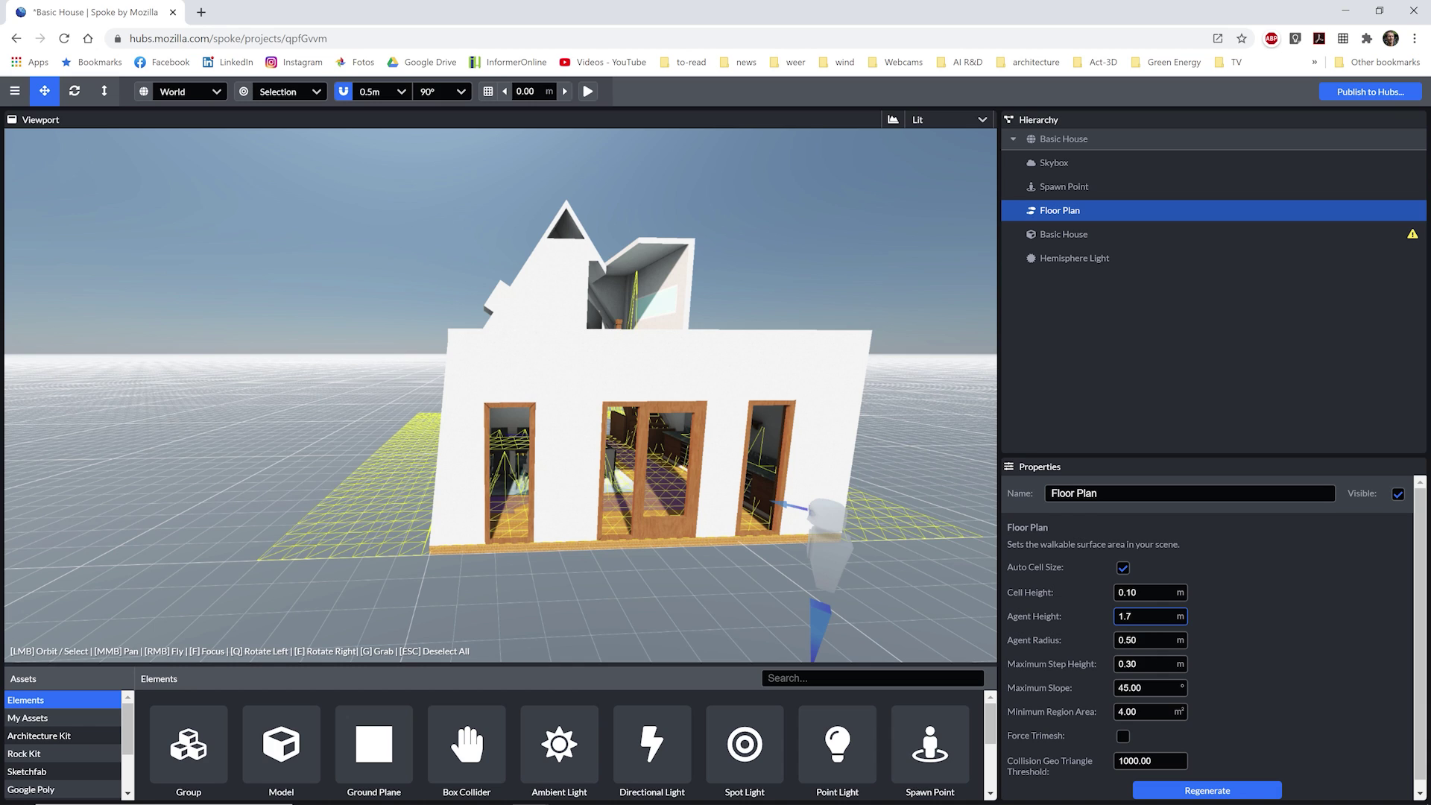
{"action": "type", "text": "8"}
{"action": "left_click", "coordinate": [1195, 791]}
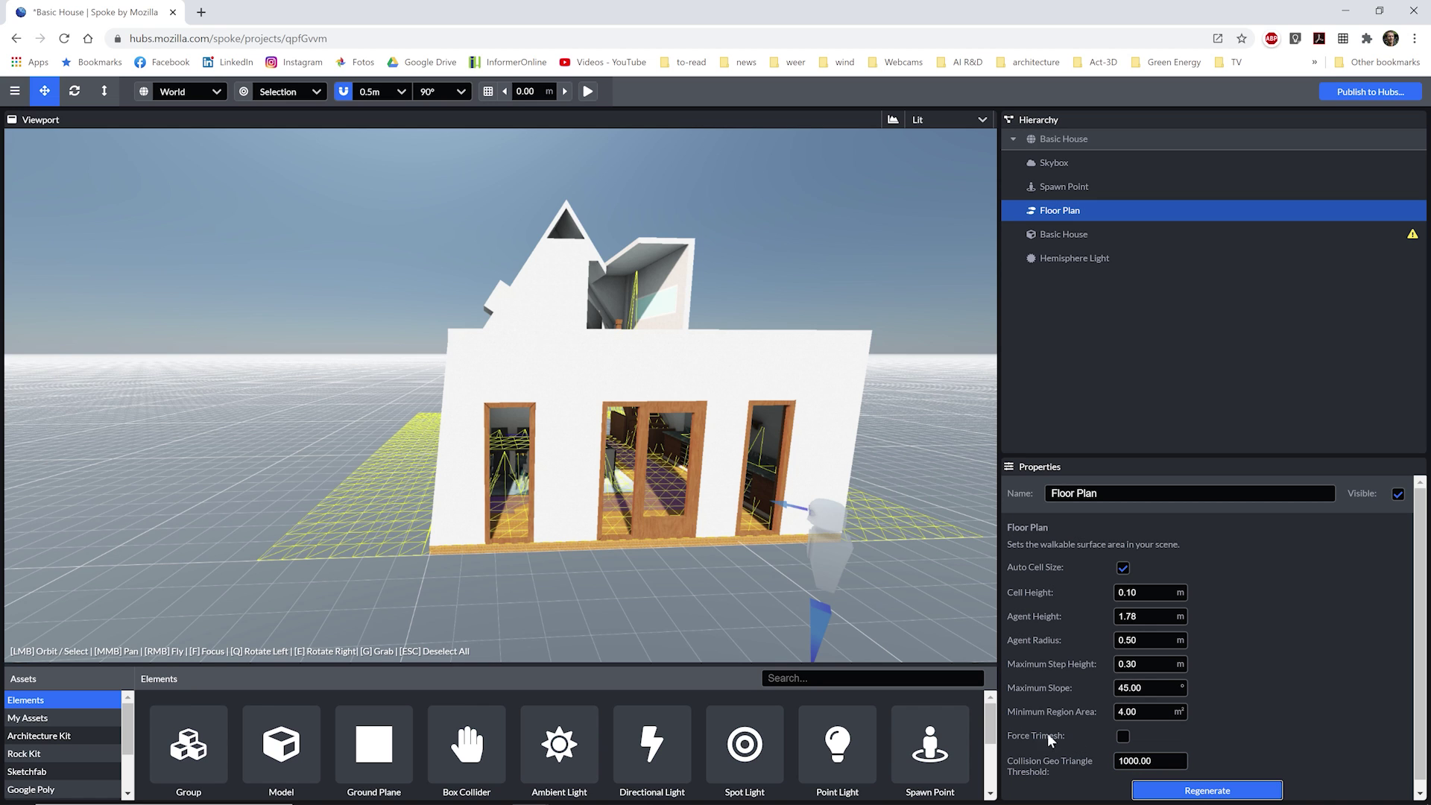
Step: Examine the floor plan's walkable mesh inside the house through the front door and windows
{"action": "scroll", "coordinate": [634, 524], "scroll_direction": "up", "scroll_amount": 1}
{"action": "scroll", "coordinate": [635, 527], "scroll_direction": "up", "scroll_amount": 5}
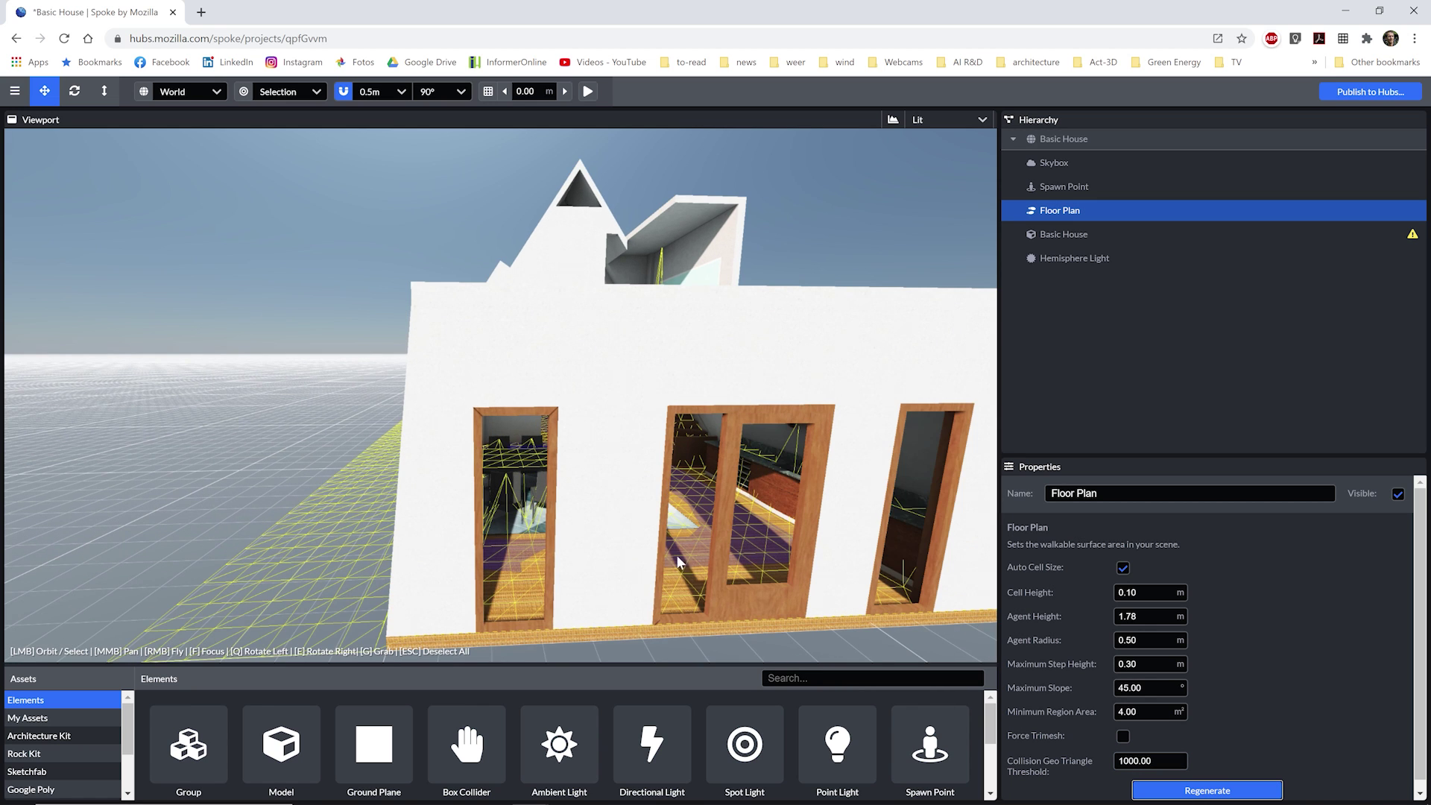
{"action": "mouse_move", "coordinate": [682, 553]}
{"action": "left_mouse_down"}
{"action": "mouse_move", "coordinate": [652, 564]}
{"action": "mouse_move", "coordinate": [695, 560]}
{"action": "left_mouse_up"}
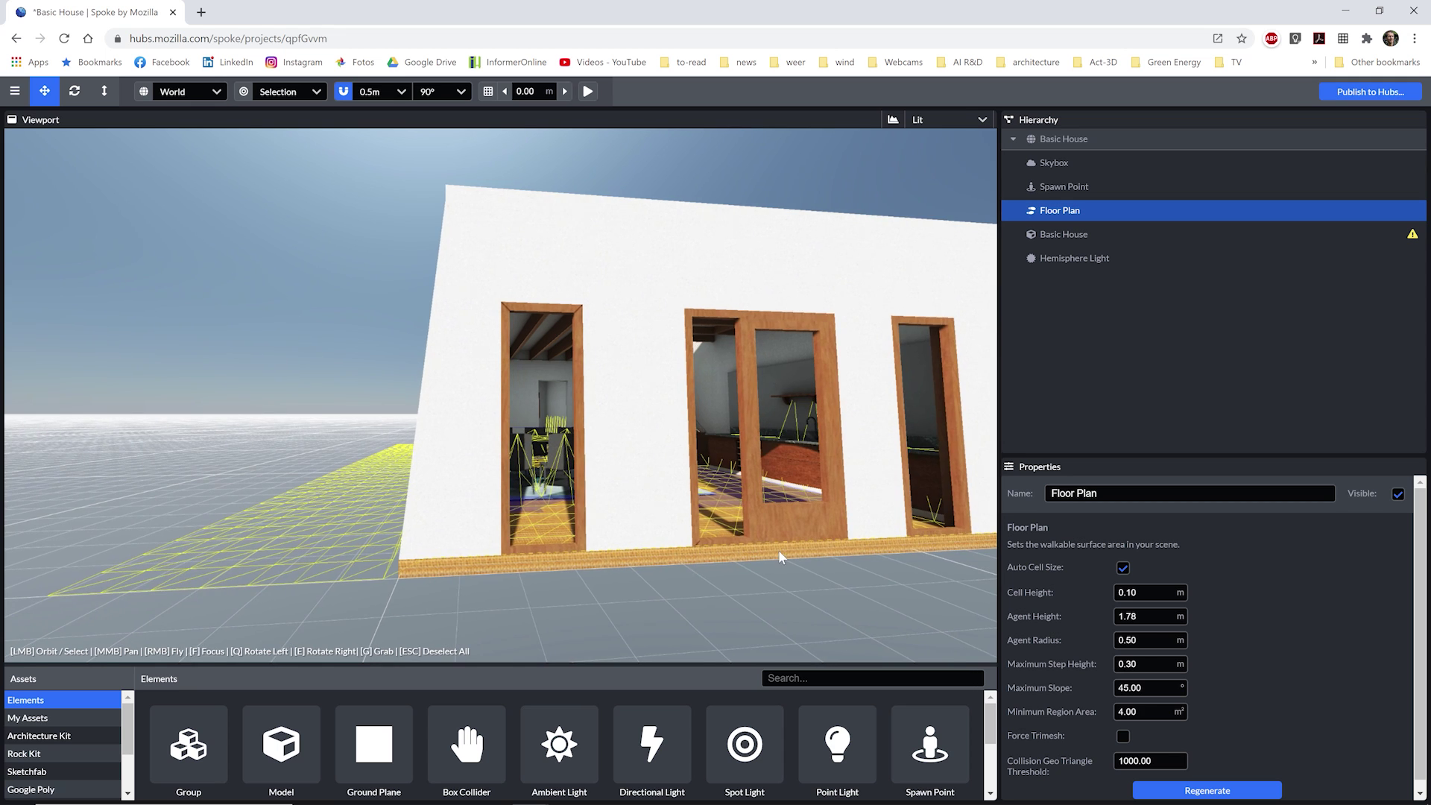
{"action": "scroll", "coordinate": [778, 549], "scroll_direction": "up", "scroll_amount": 3}
{"action": "scroll", "coordinate": [753, 517], "scroll_direction": "down", "scroll_amount": 3}
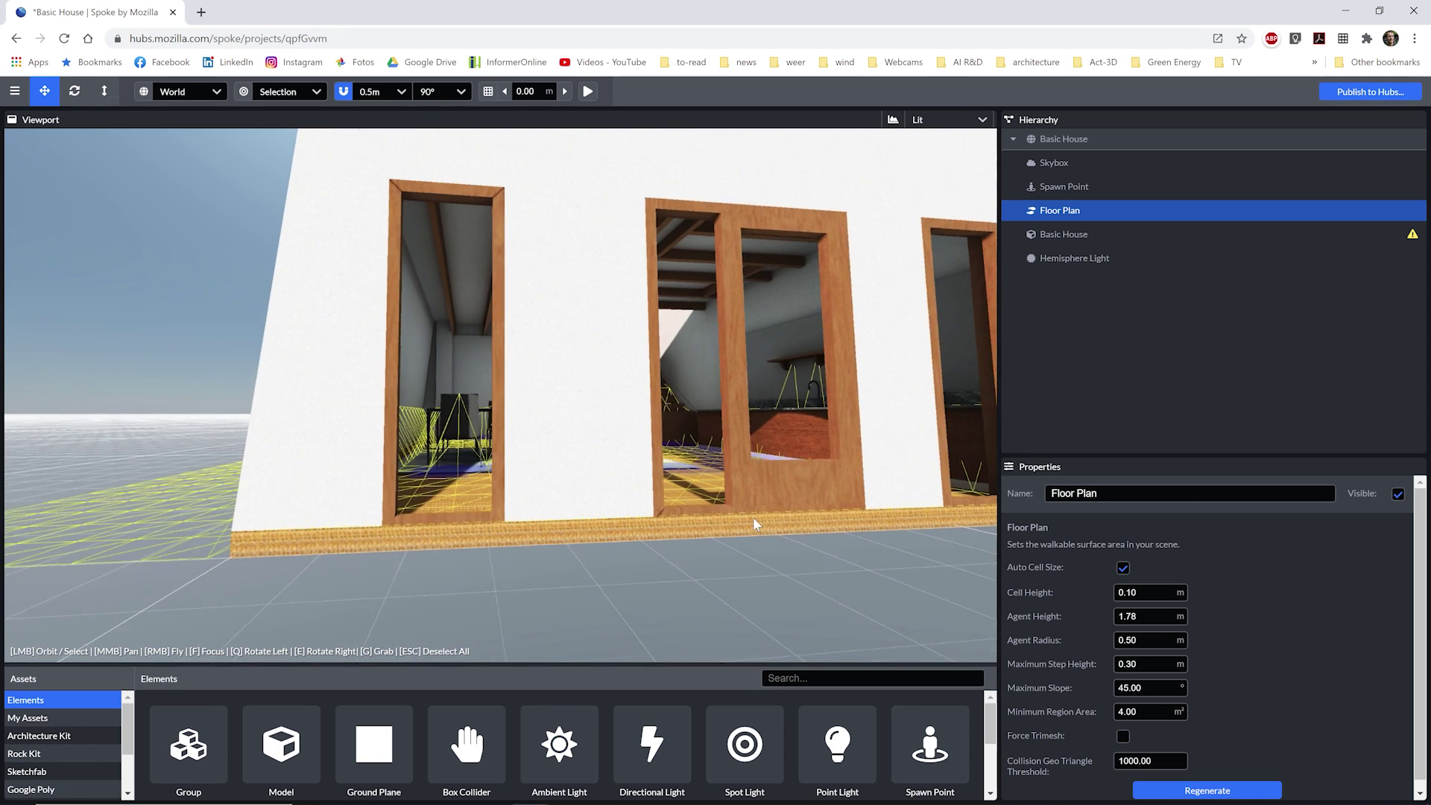
{"action": "left_click_drag", "start_coordinate": [742, 527], "coordinate": [745, 531]}
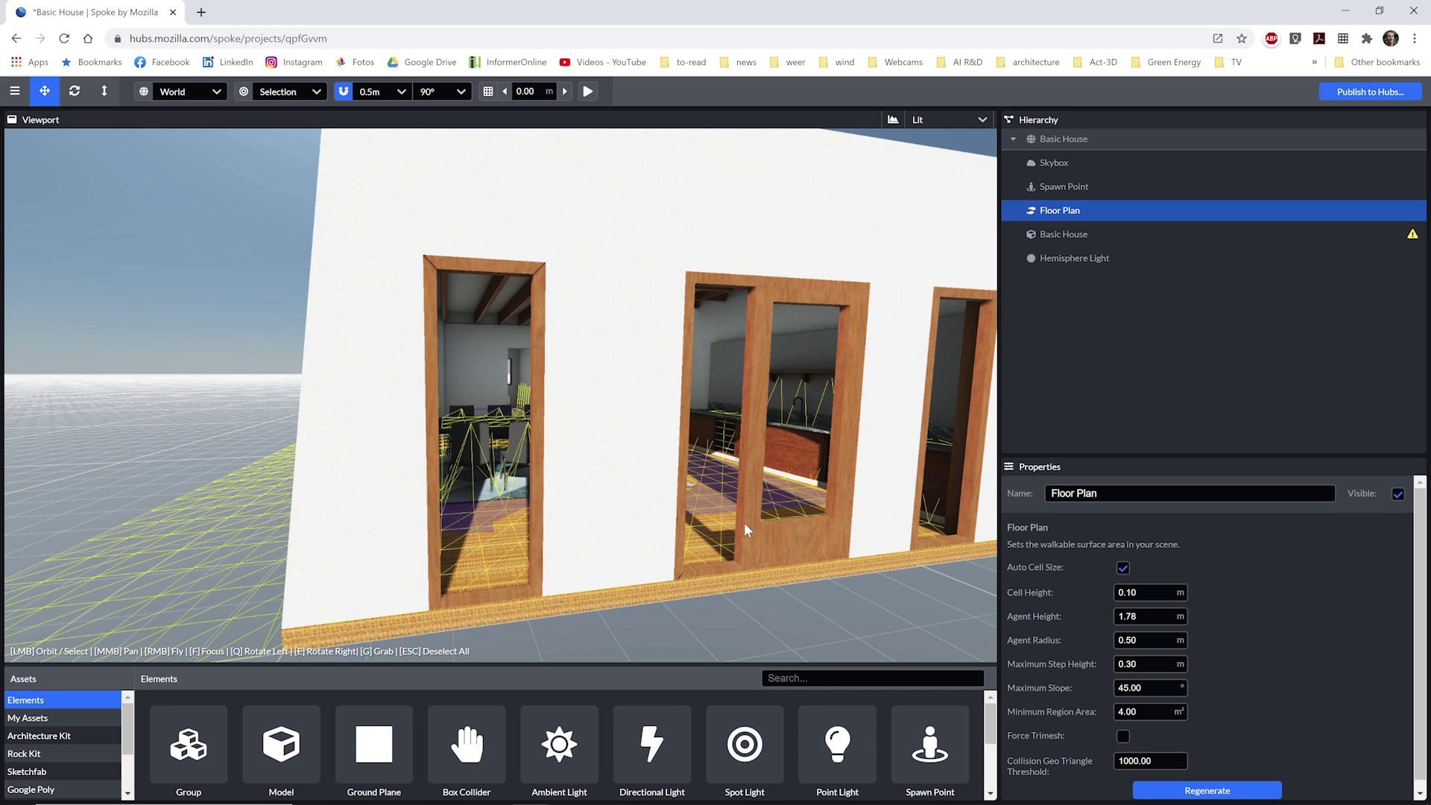
Step: Duplicate the Basic House model and rename the copy "Basic House Collision"
{"action": "left_click", "coordinate": [1058, 232]}
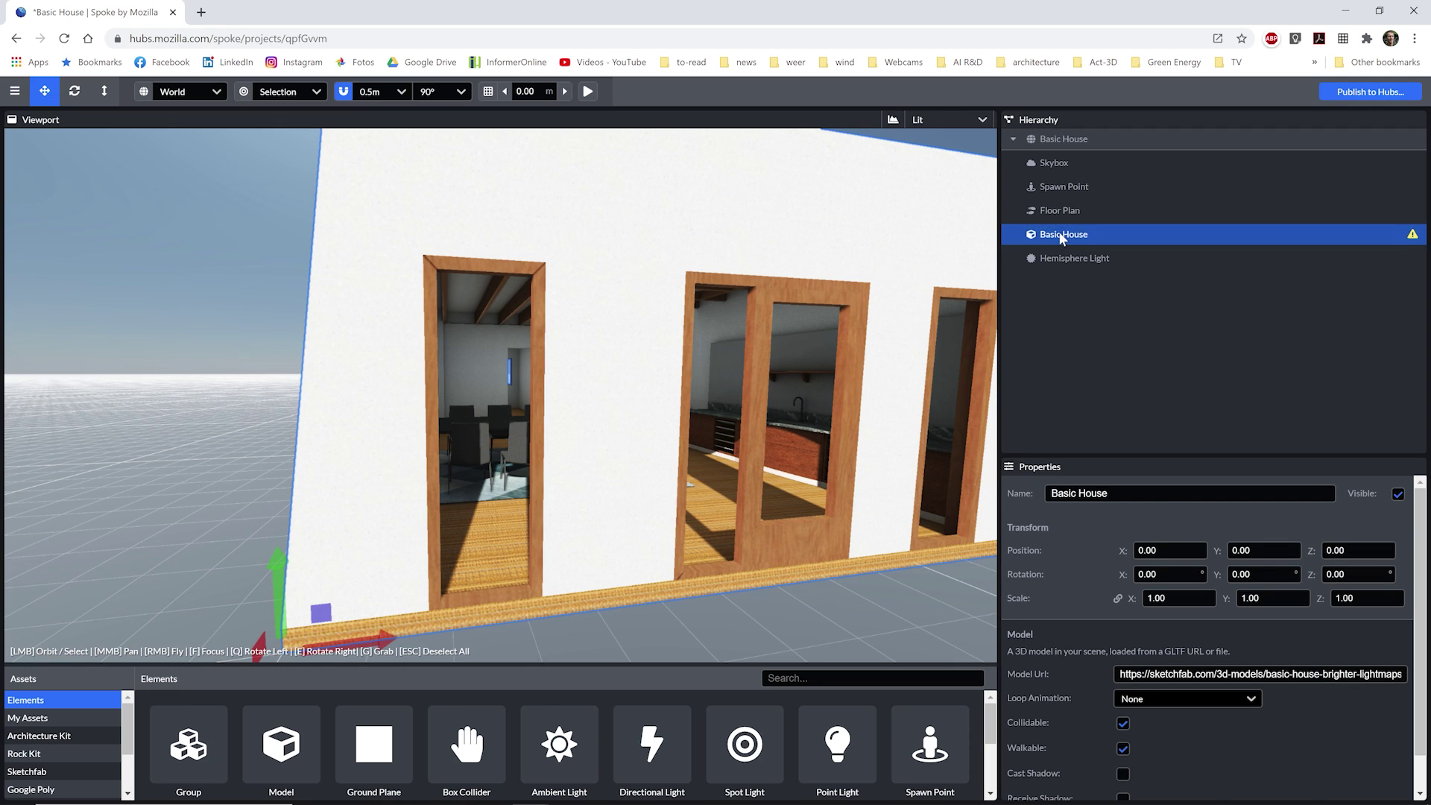
{"action": "right_click", "coordinate": [1061, 236]}
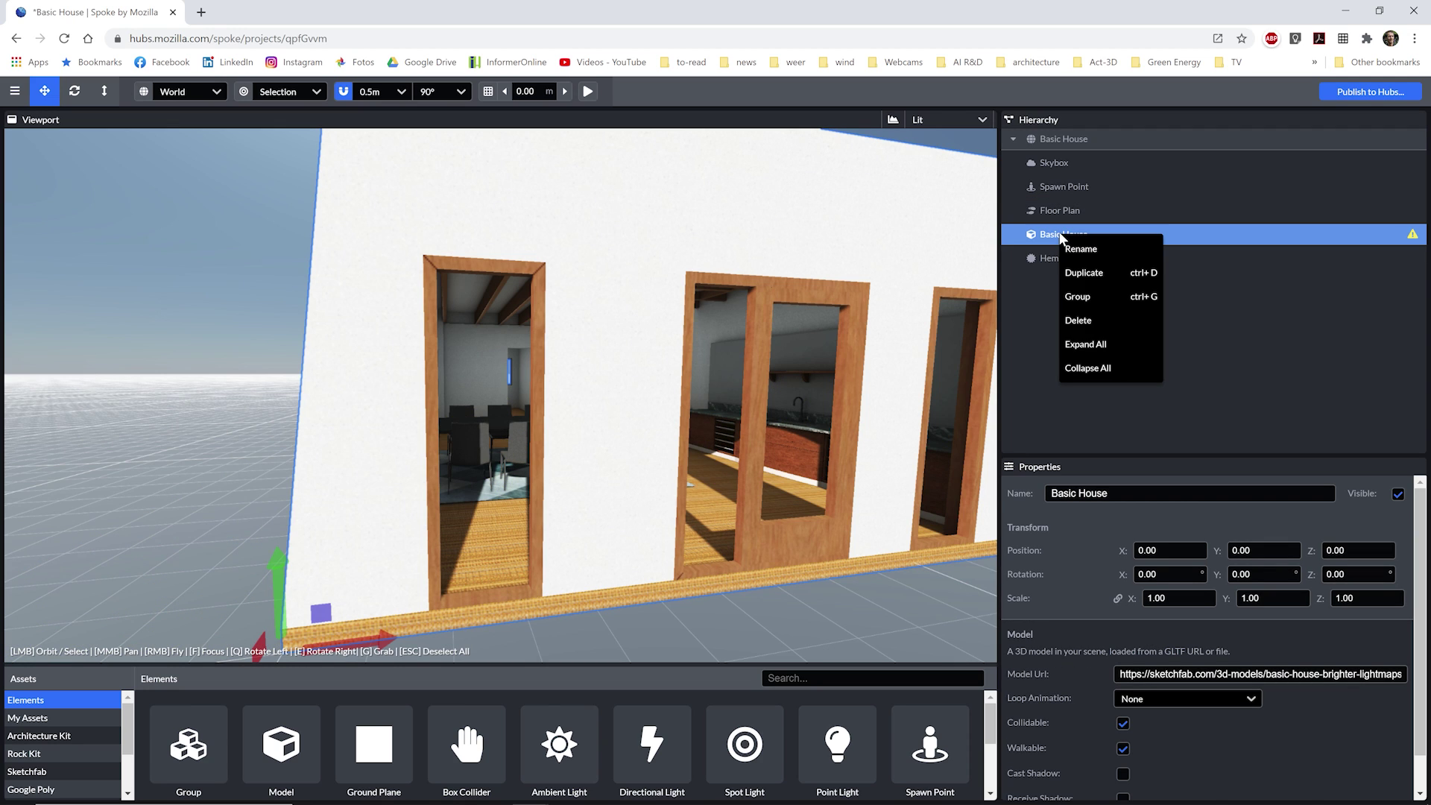
{"action": "left_click", "coordinate": [1075, 273]}
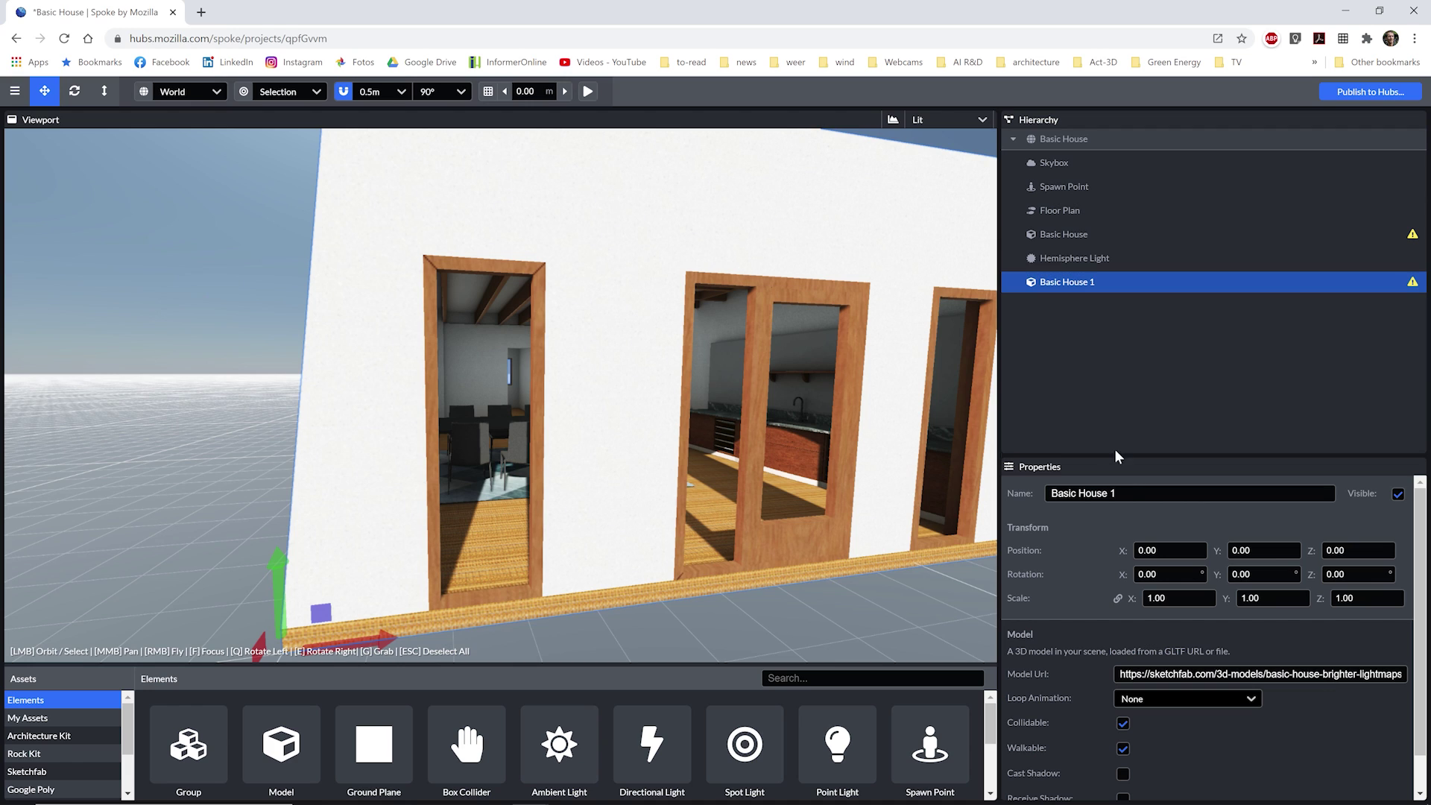
{"action": "left_click", "coordinate": [1116, 492]}
{"action": "type", "text": "Collision"}
Step: Set the Y position of Basic House Collision to -0.40 and make the model invisible
{"action": "key", "text": "Tab"}
{"action": "key", "text": "Tab"}
{"action": "type", "text": "-0.40"}
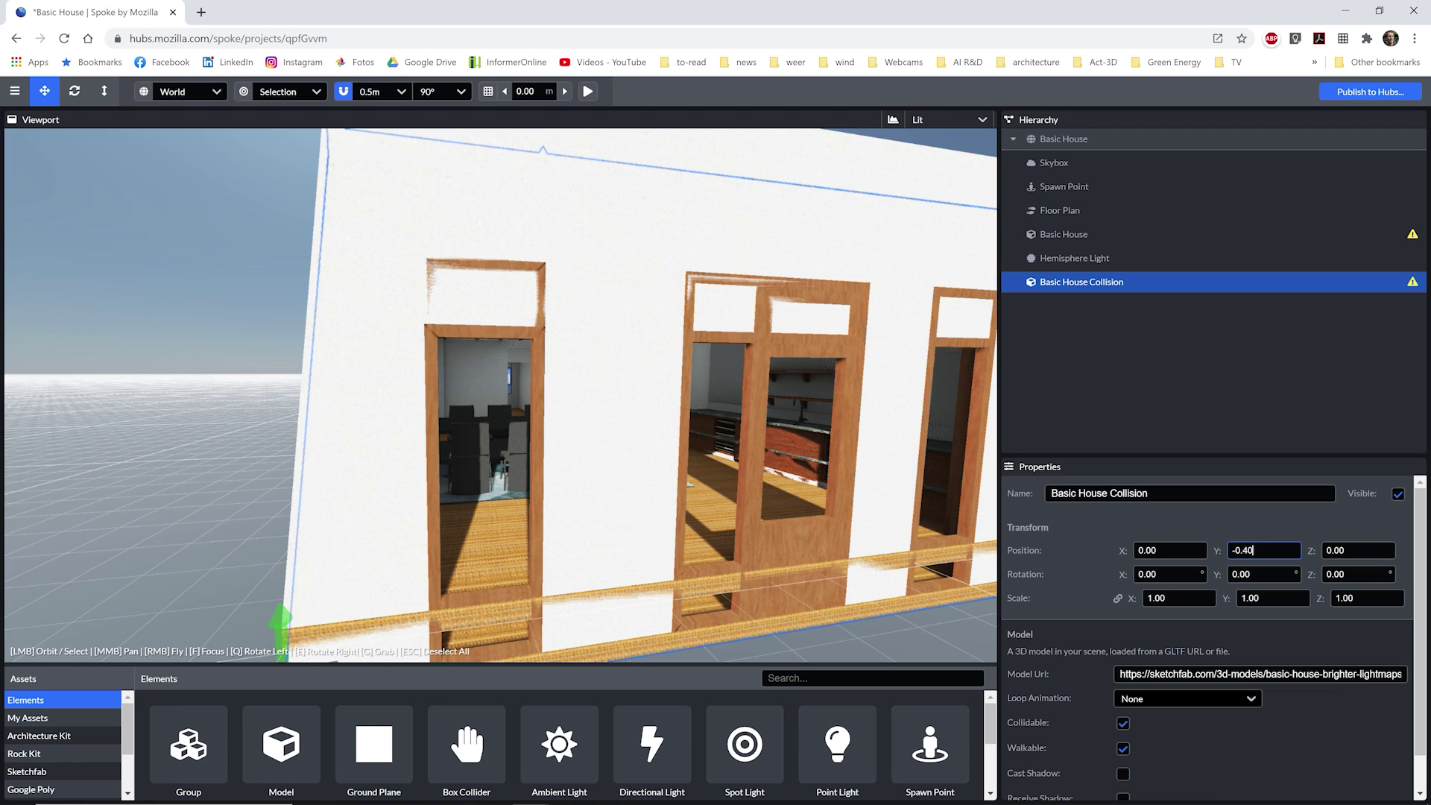
{"action": "left_click", "coordinate": [1398, 499]}
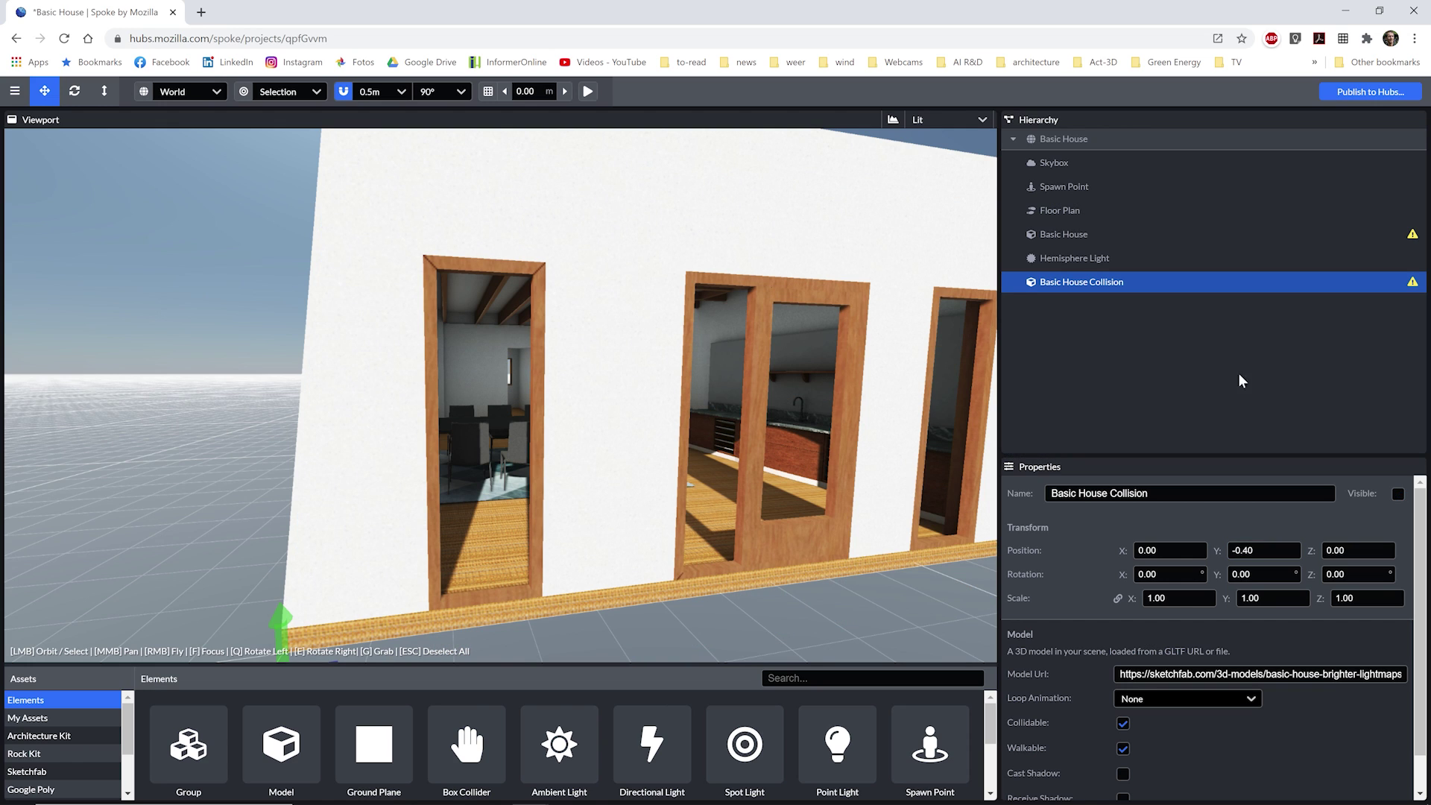
Step: Turn off the collidable and walkable options for the original Basic House model
{"action": "left_click", "coordinate": [1105, 244]}
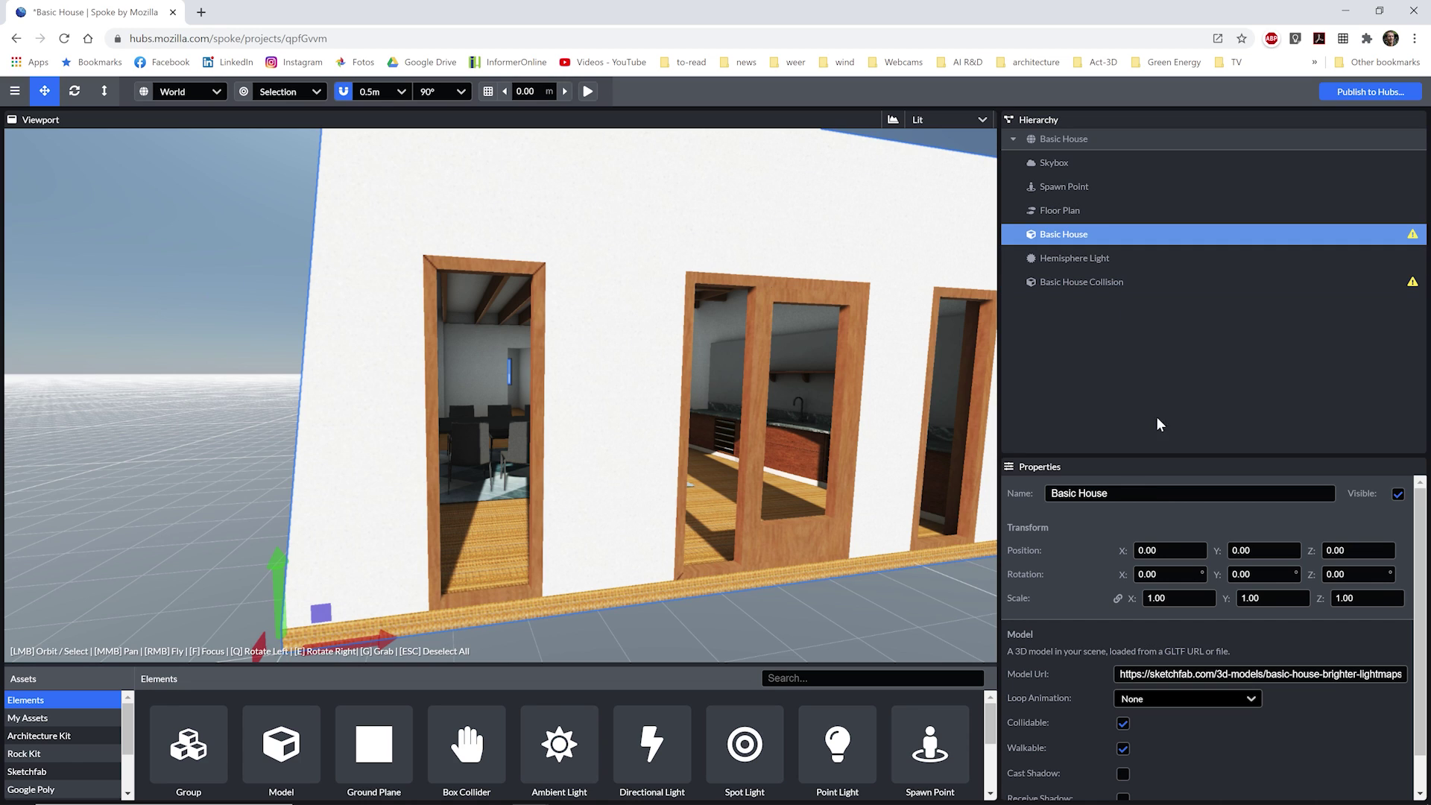
{"action": "left_click", "coordinate": [1124, 724]}
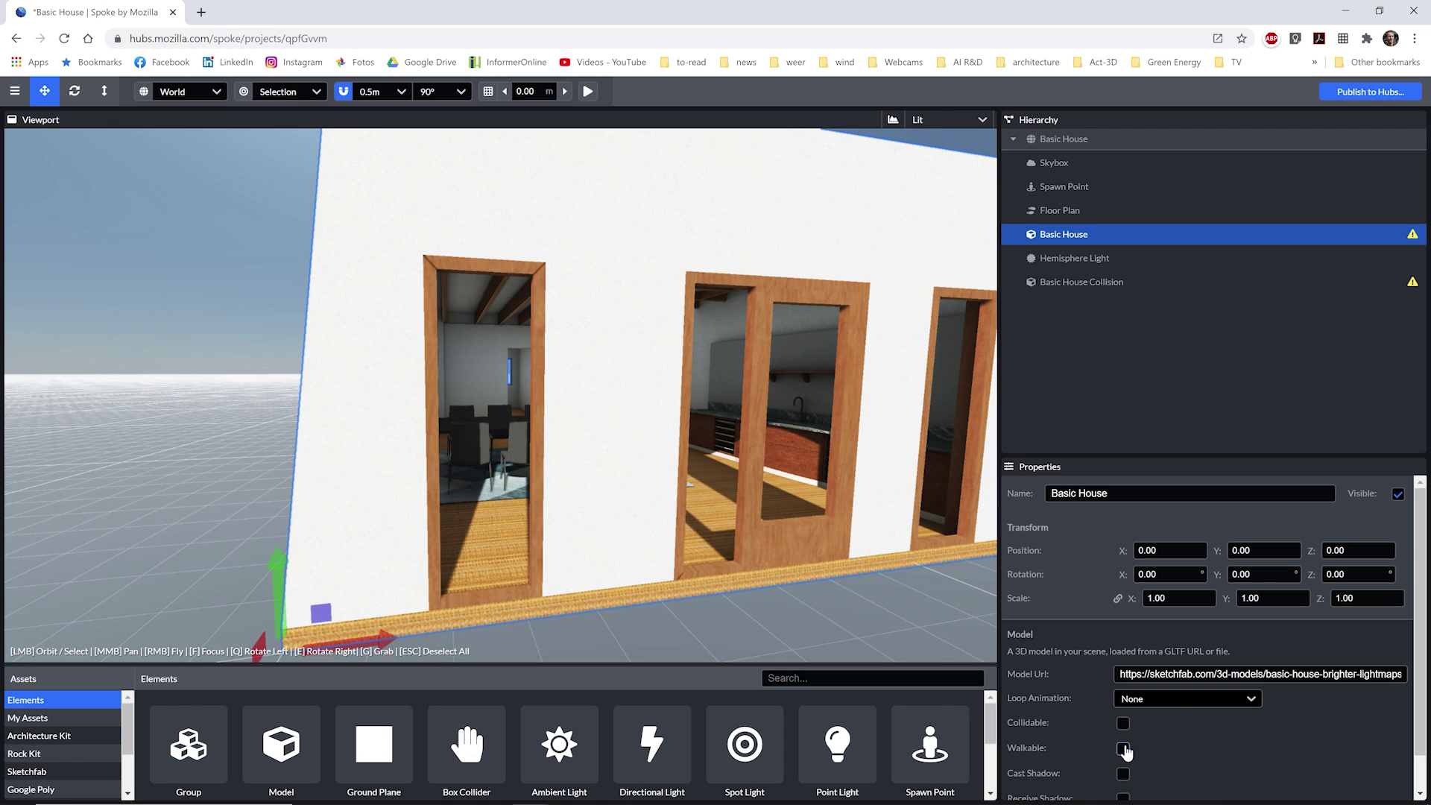
{"action": "scroll", "coordinate": [1422, 663], "scroll_direction": "down", "scroll_amount": 1}
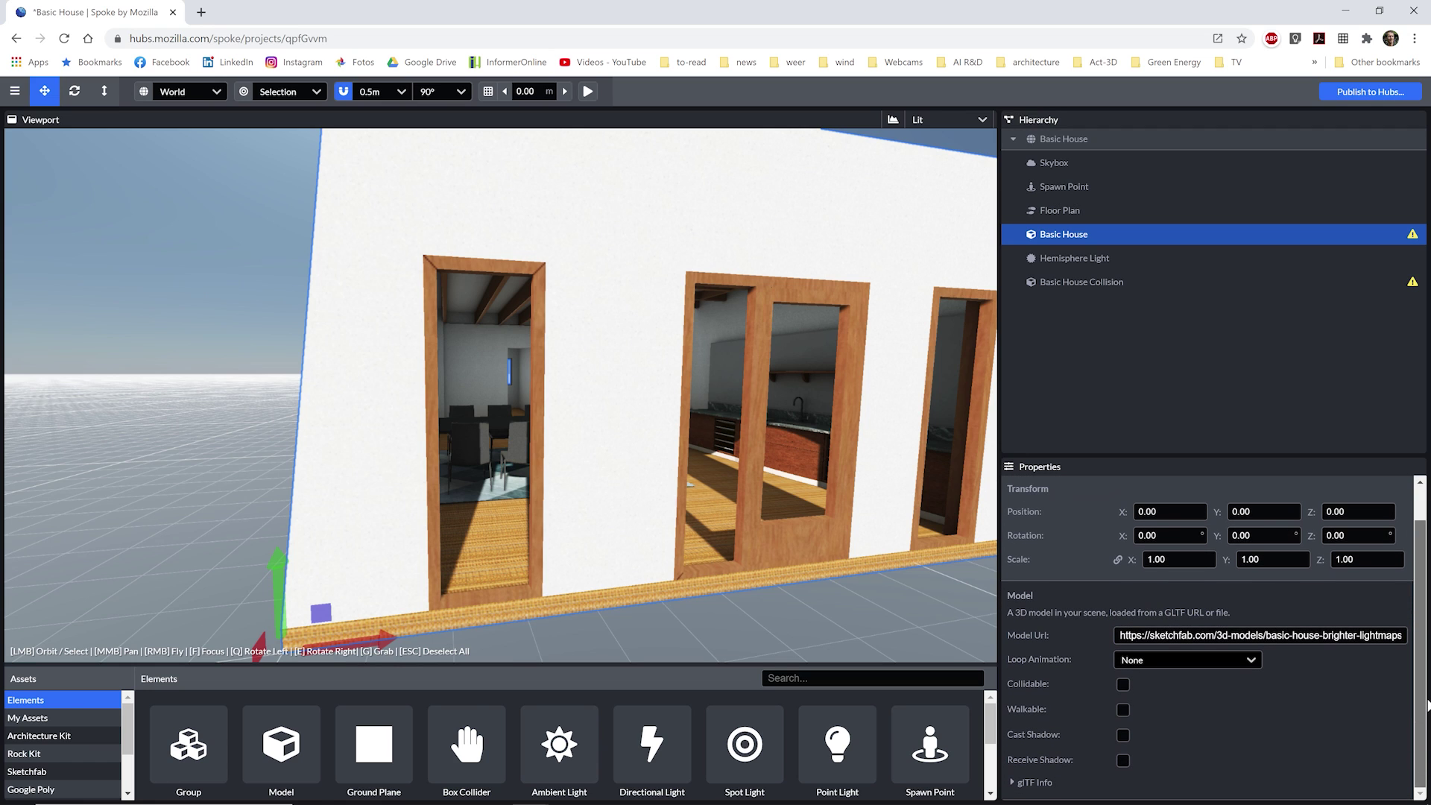
{"action": "scroll", "coordinate": [1425, 701], "scroll_direction": "up", "scroll_amount": 1}
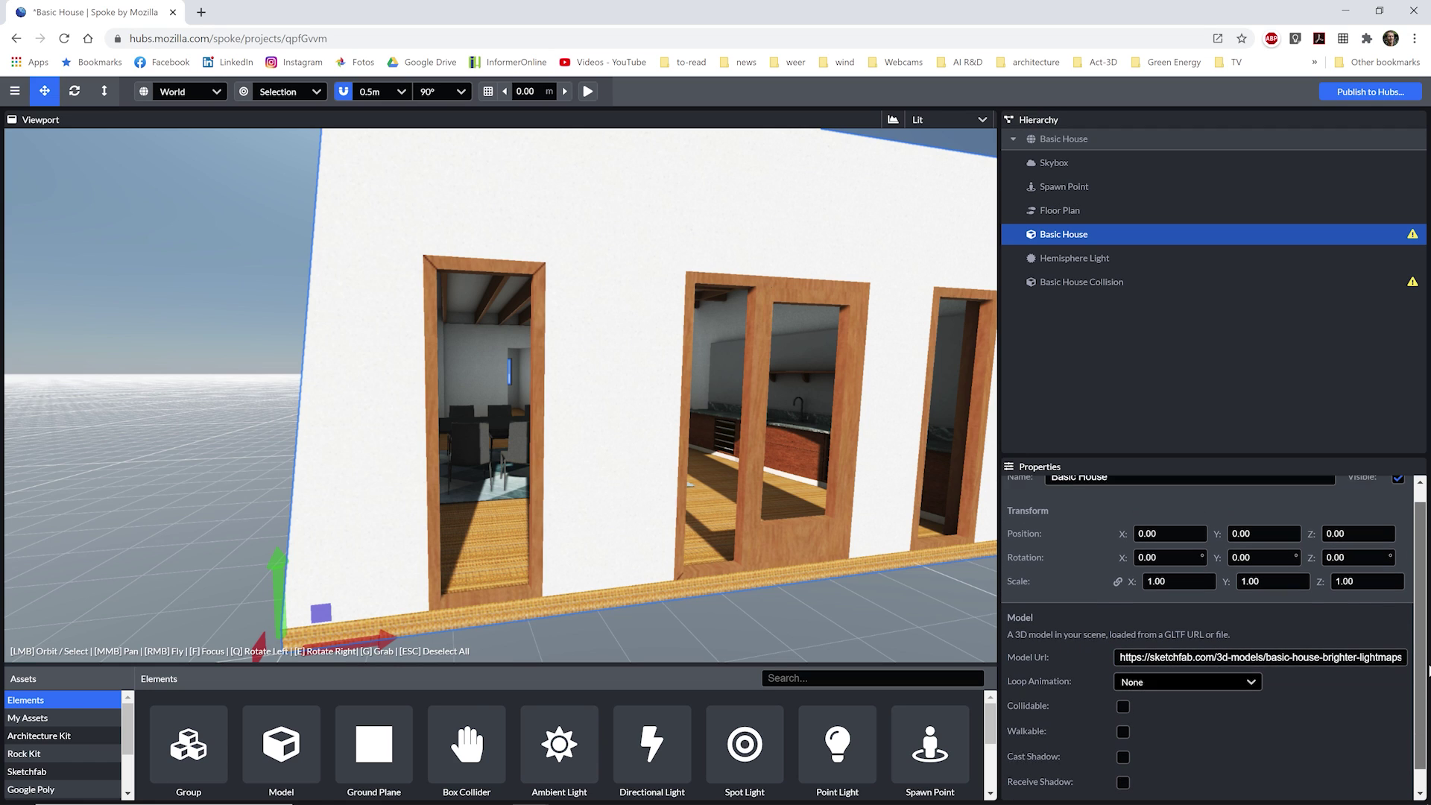
Step: Regenerate the floor plan from the lowered collision model and check the walkable mesh
{"action": "left_click", "coordinate": [1073, 213]}
{"action": "left_click", "coordinate": [1195, 792]}
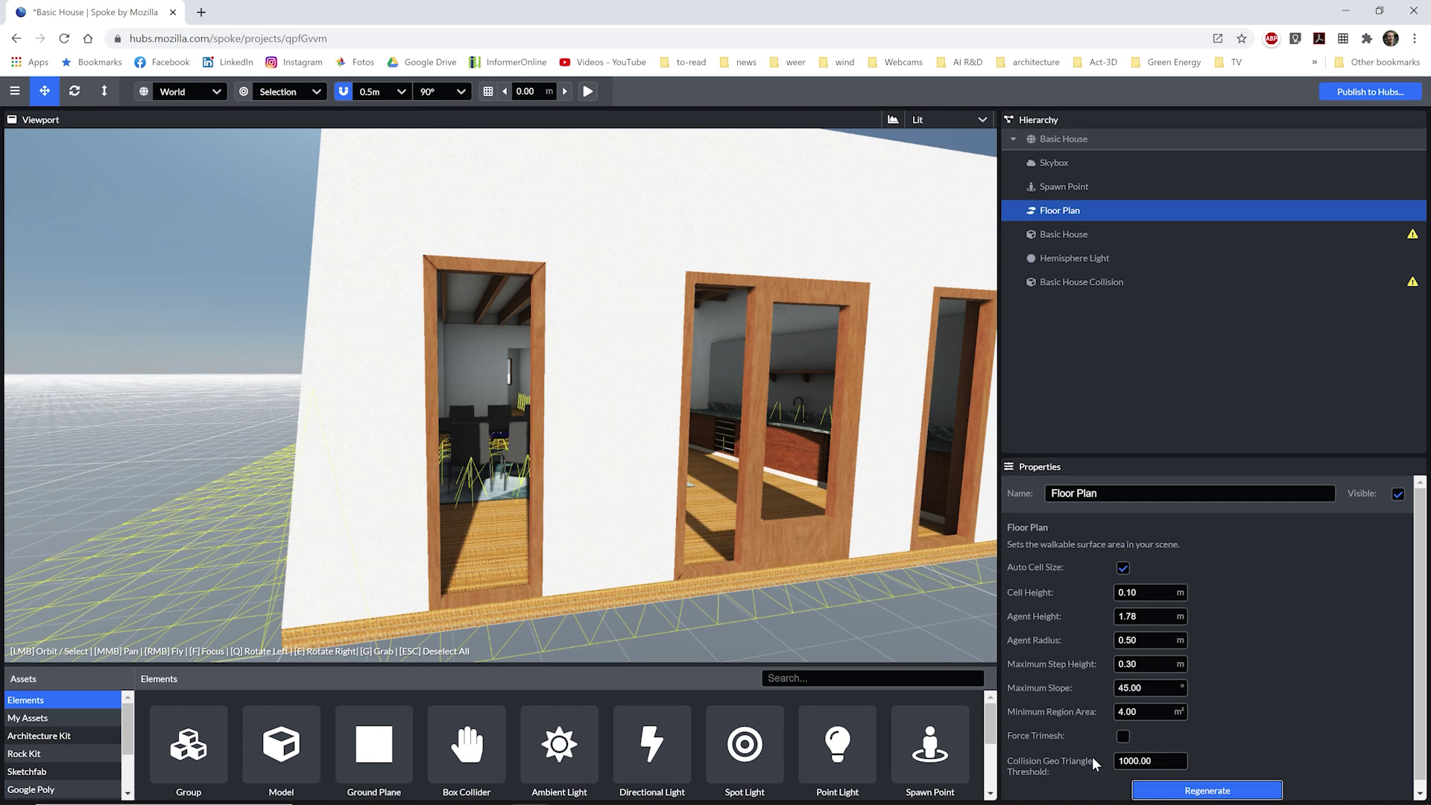
{"action": "mouse_move", "coordinate": [790, 599]}
{"action": "left_mouse_down"}
{"action": "mouse_move", "coordinate": [776, 586]}
{"action": "mouse_move", "coordinate": [792, 599]}
{"action": "left_mouse_up"}
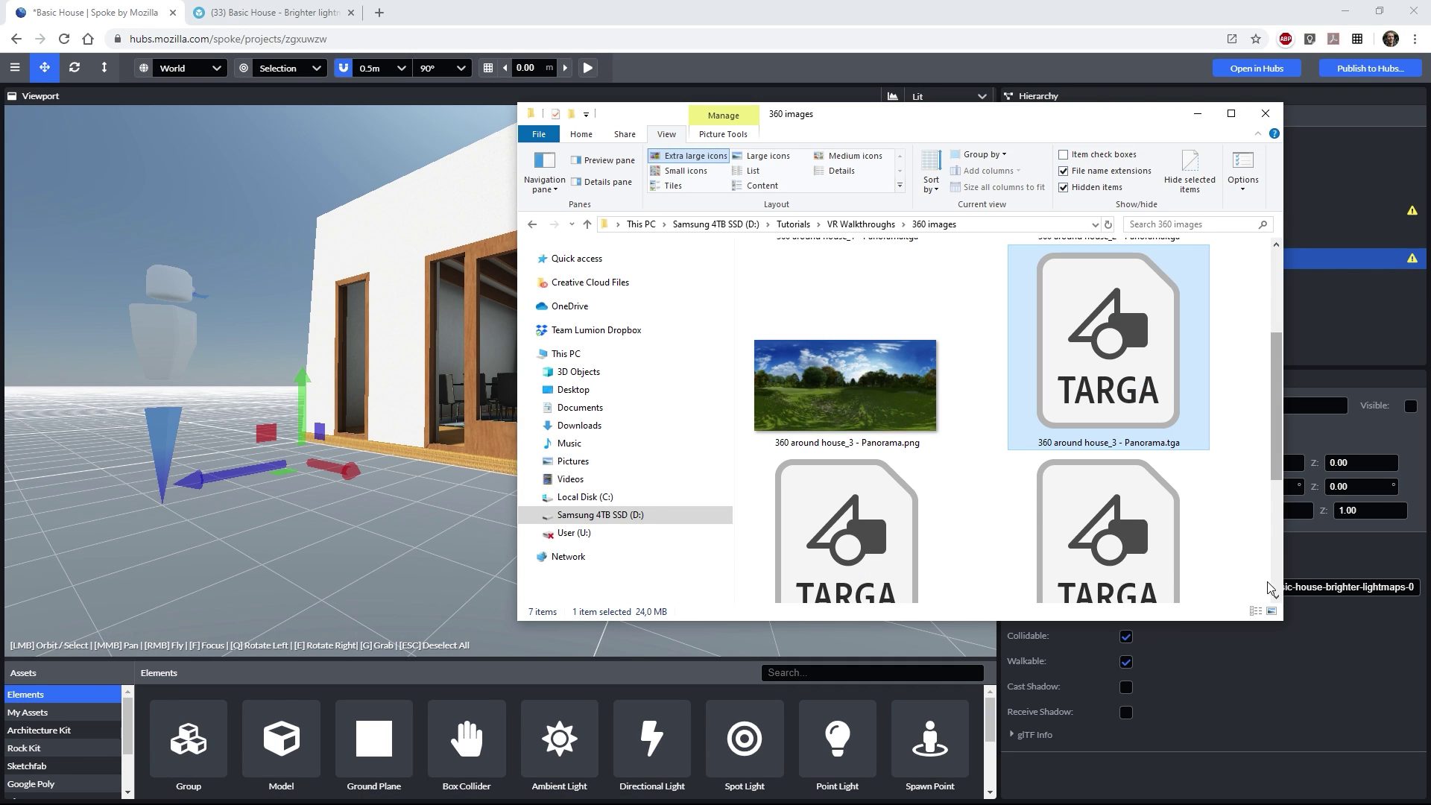
Step: Add the image "360 around house_3 - Panorama.png" from the 360 images folder to the scene
{"action": "left_click_drag", "start_coordinate": [857, 406], "coordinate": [449, 530]}
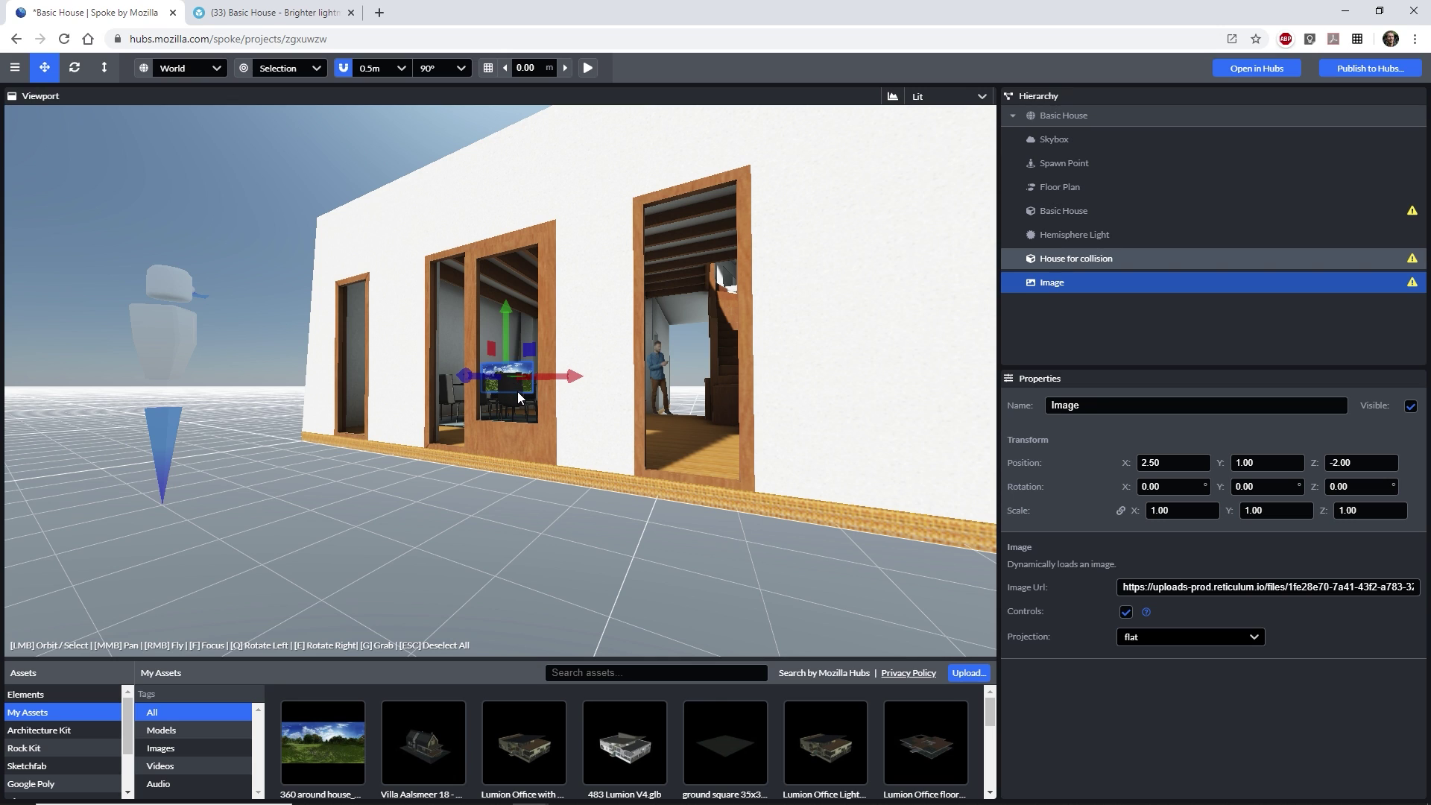
Step: Set the panorama image's projection to 360-equirectangular, turn off its controls and scale it uniformly to 50
{"action": "left_click", "coordinate": [1134, 637]}
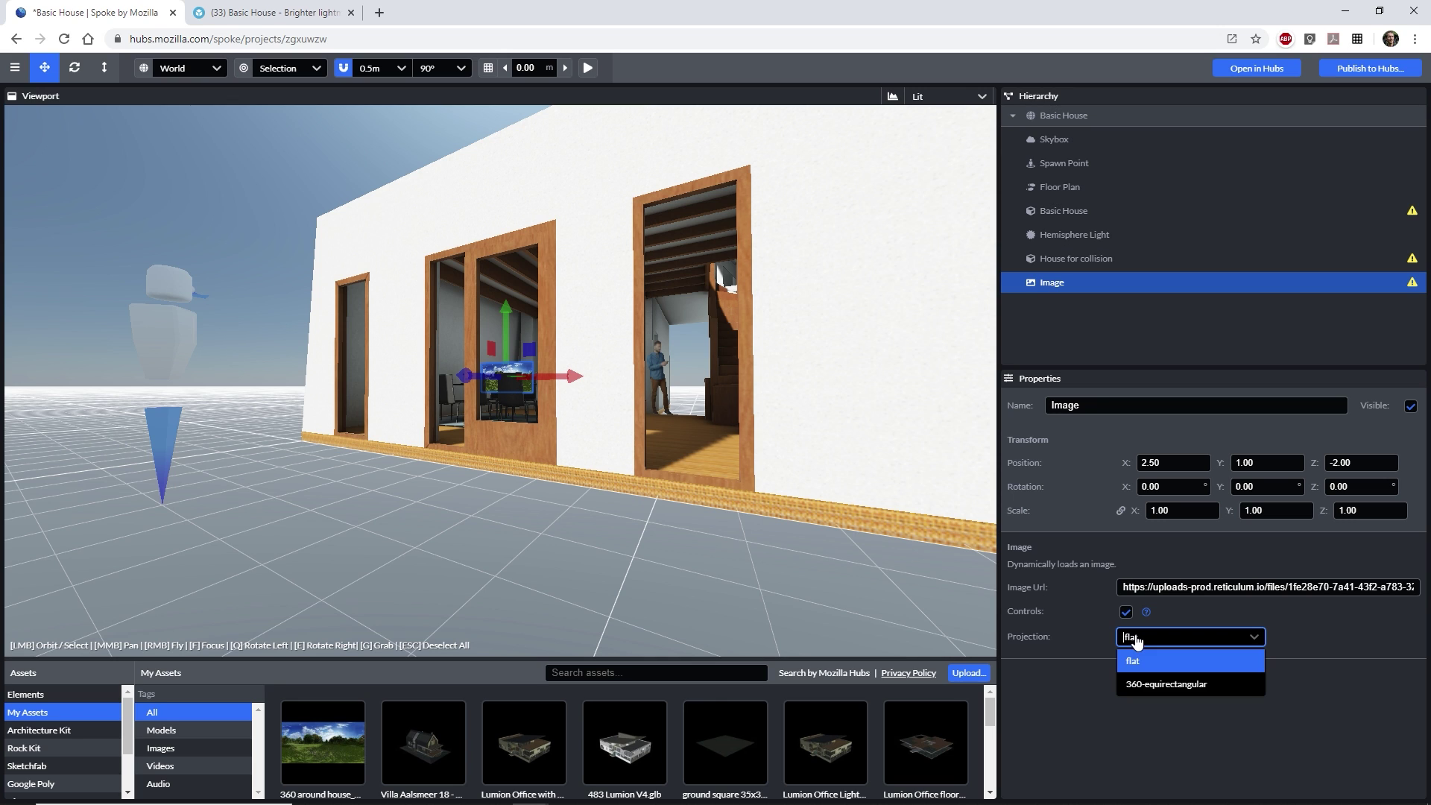
{"action": "left_click", "coordinate": [1149, 684]}
{"action": "left_click", "coordinate": [1127, 613]}
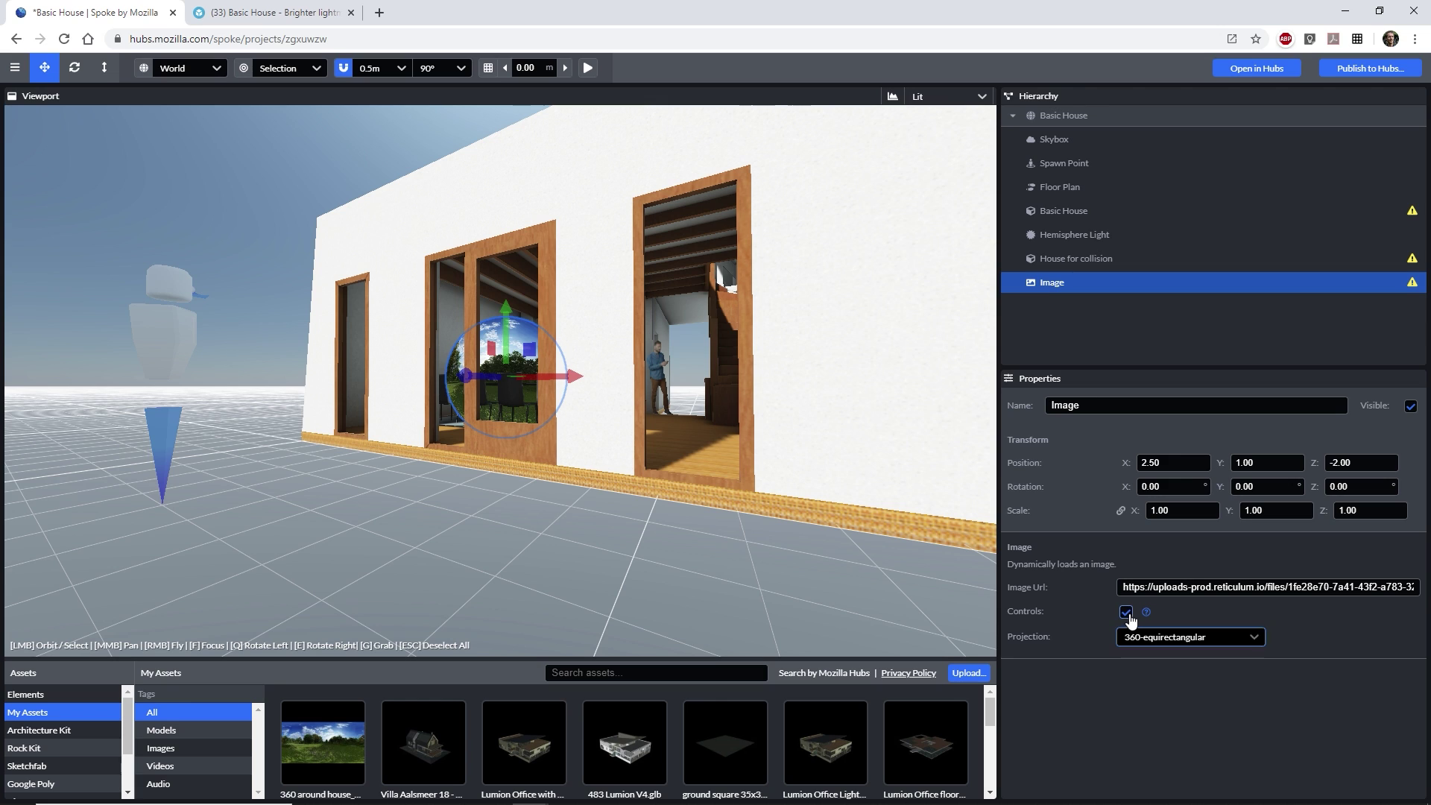
{"action": "left_click", "coordinate": [1173, 509]}
{"action": "type", "text": "50"}
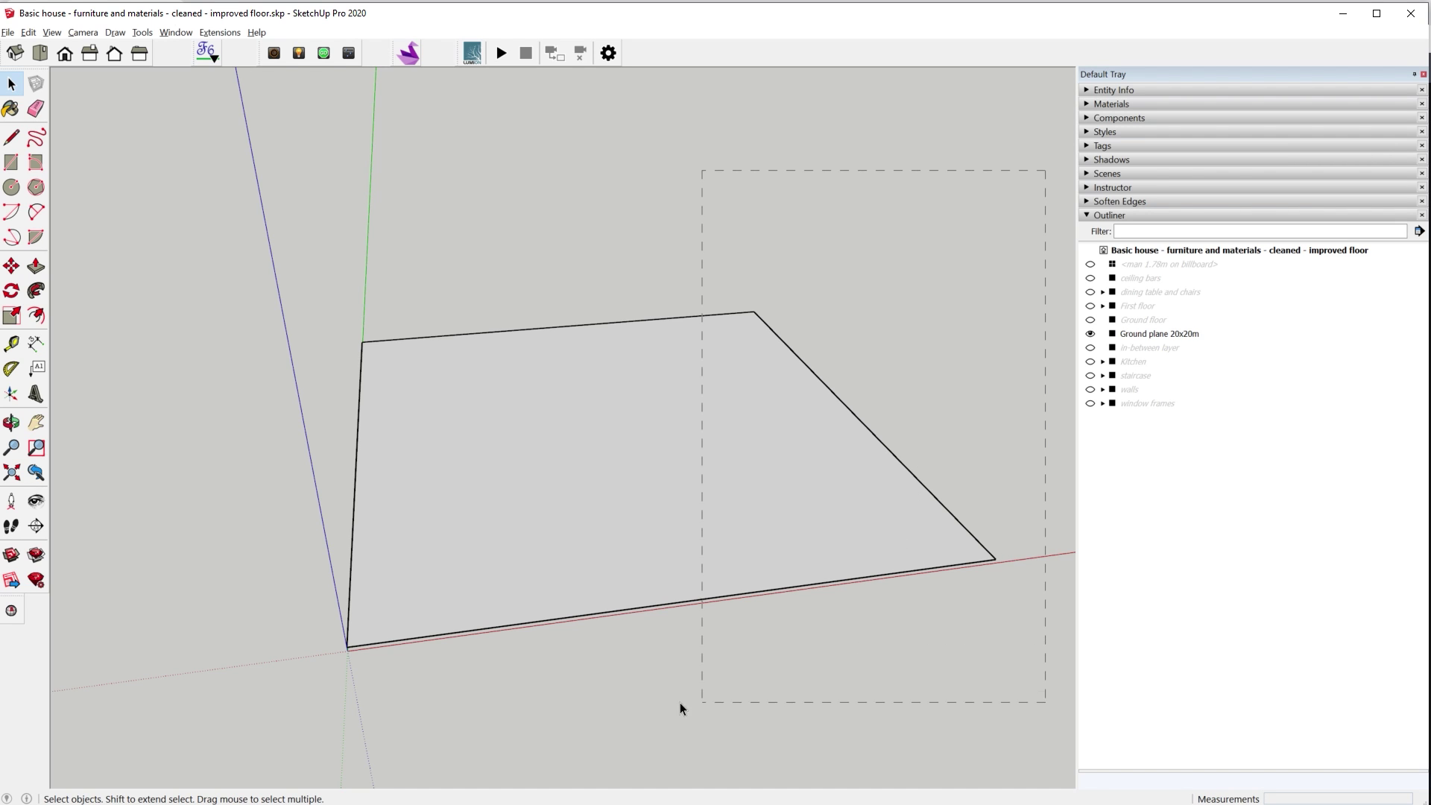
Step: Switch to SketchUp and select the Ground plane 20x20m group for export
{"action": "left_click_drag", "start_coordinate": [240, 696], "coordinate": [240, 687]}
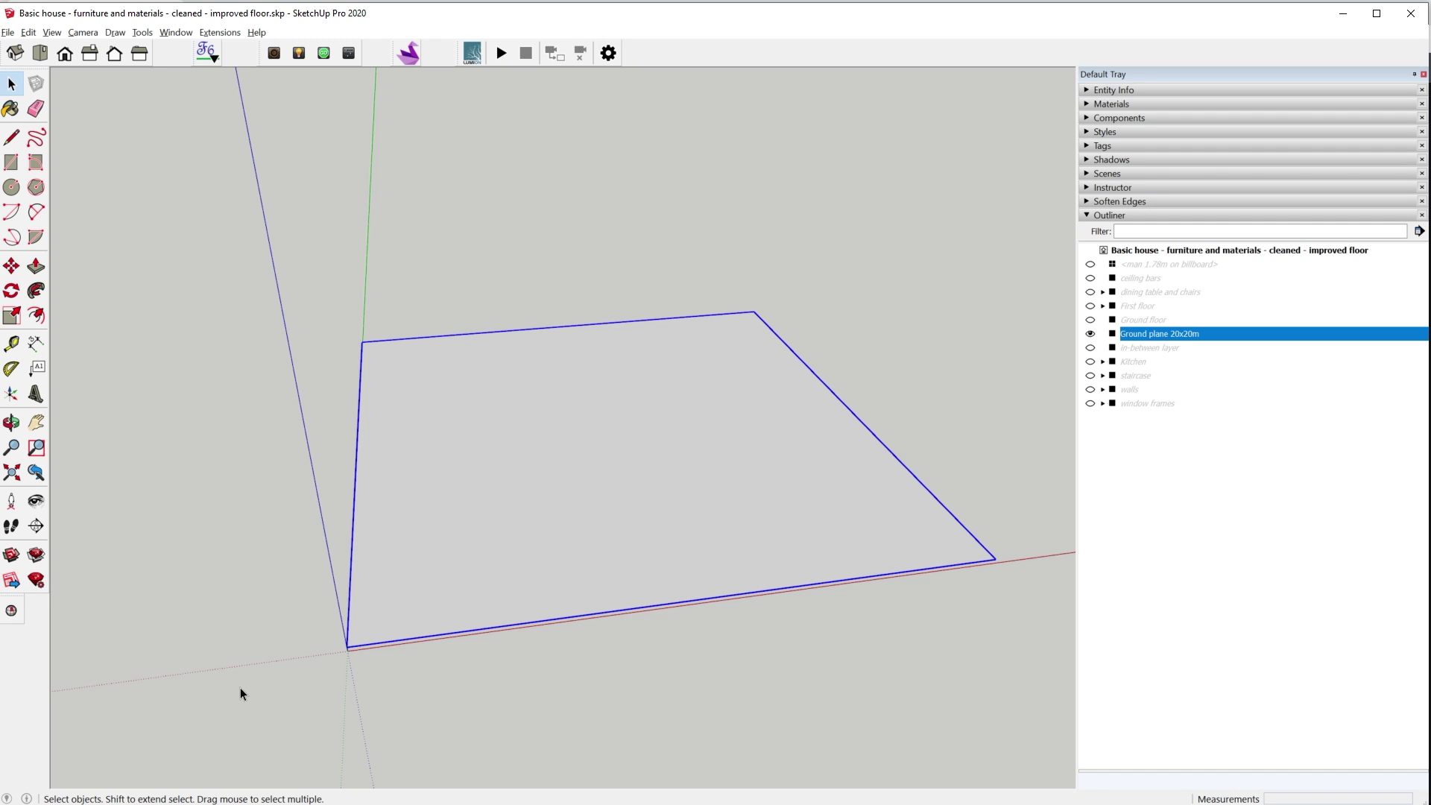
{"action": "left_click", "coordinate": [229, 33]}
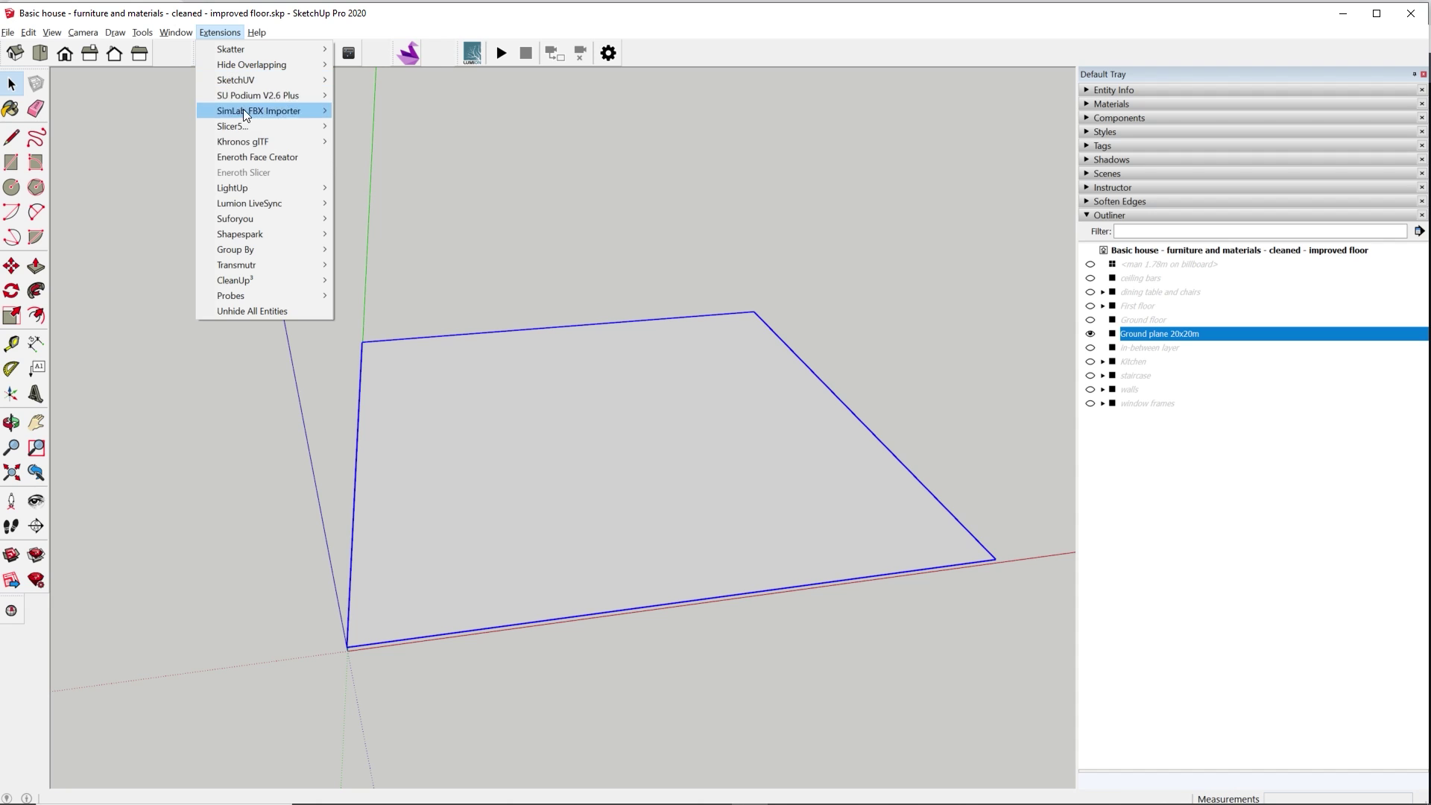
{"action": "mouse_move", "coordinate": [252, 140]}
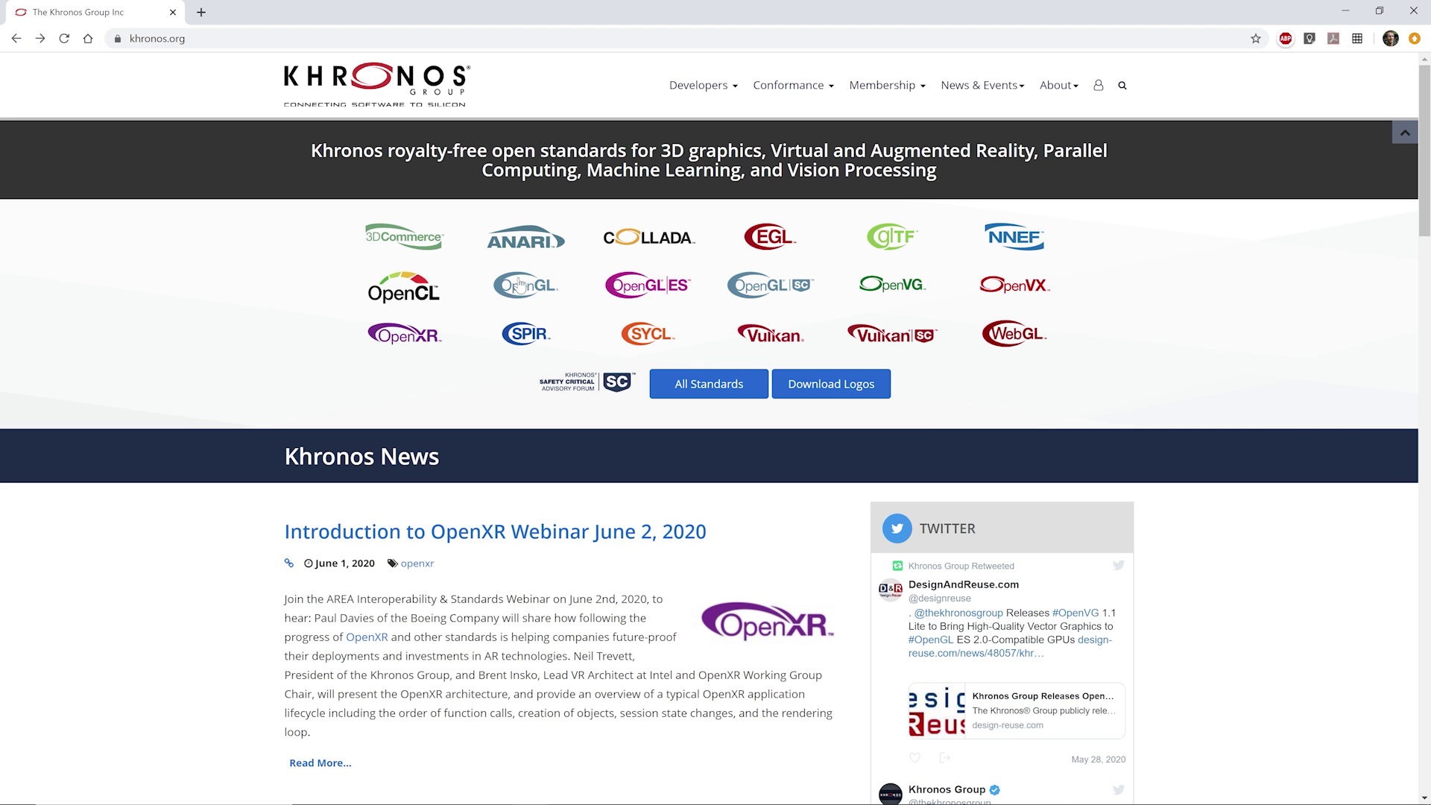
Step: Read the glTF overview on the Khronos Group website in the browser
{"action": "left_click", "coordinate": [893, 249]}
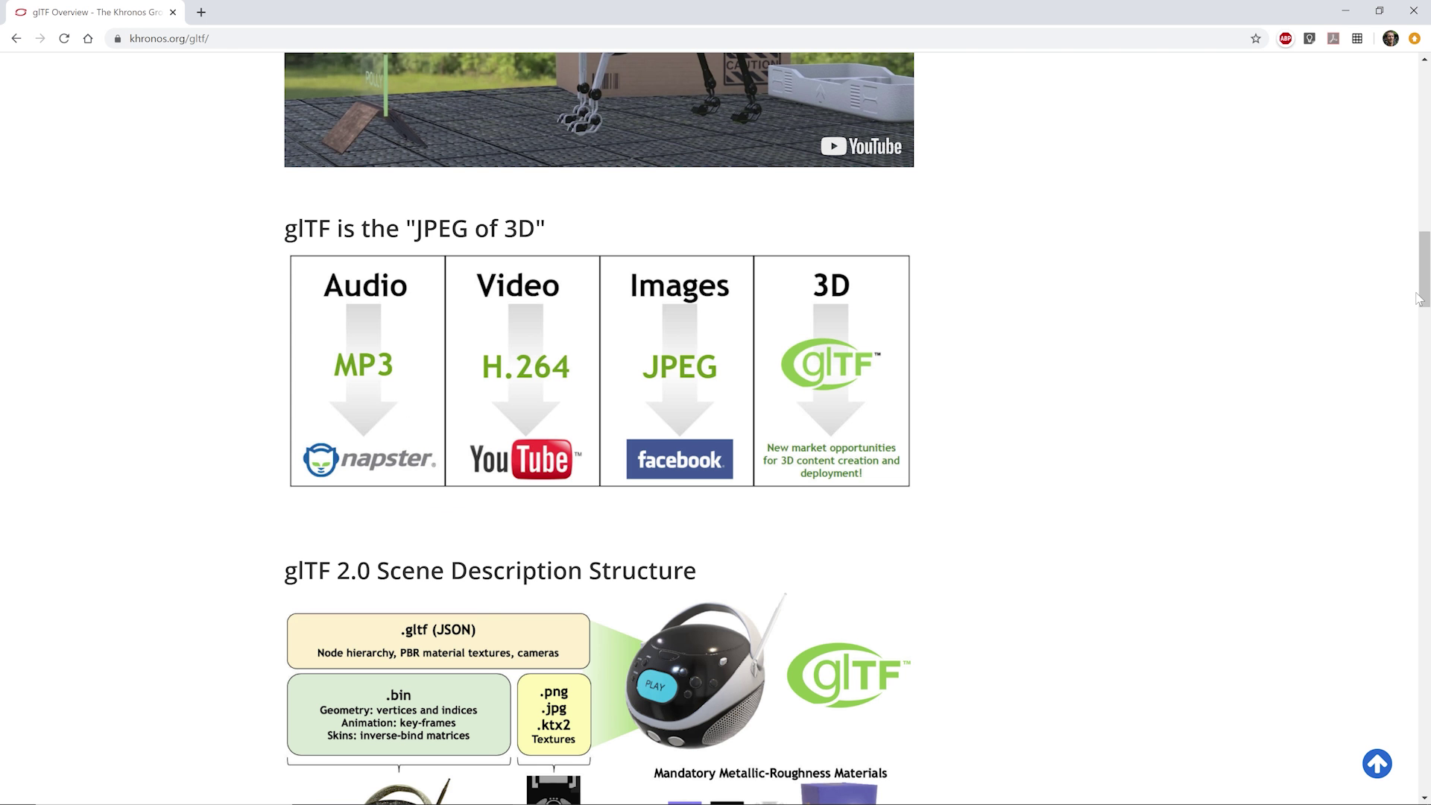
{"action": "left_click_drag", "start_coordinate": [1419, 298], "coordinate": [1423, 395]}
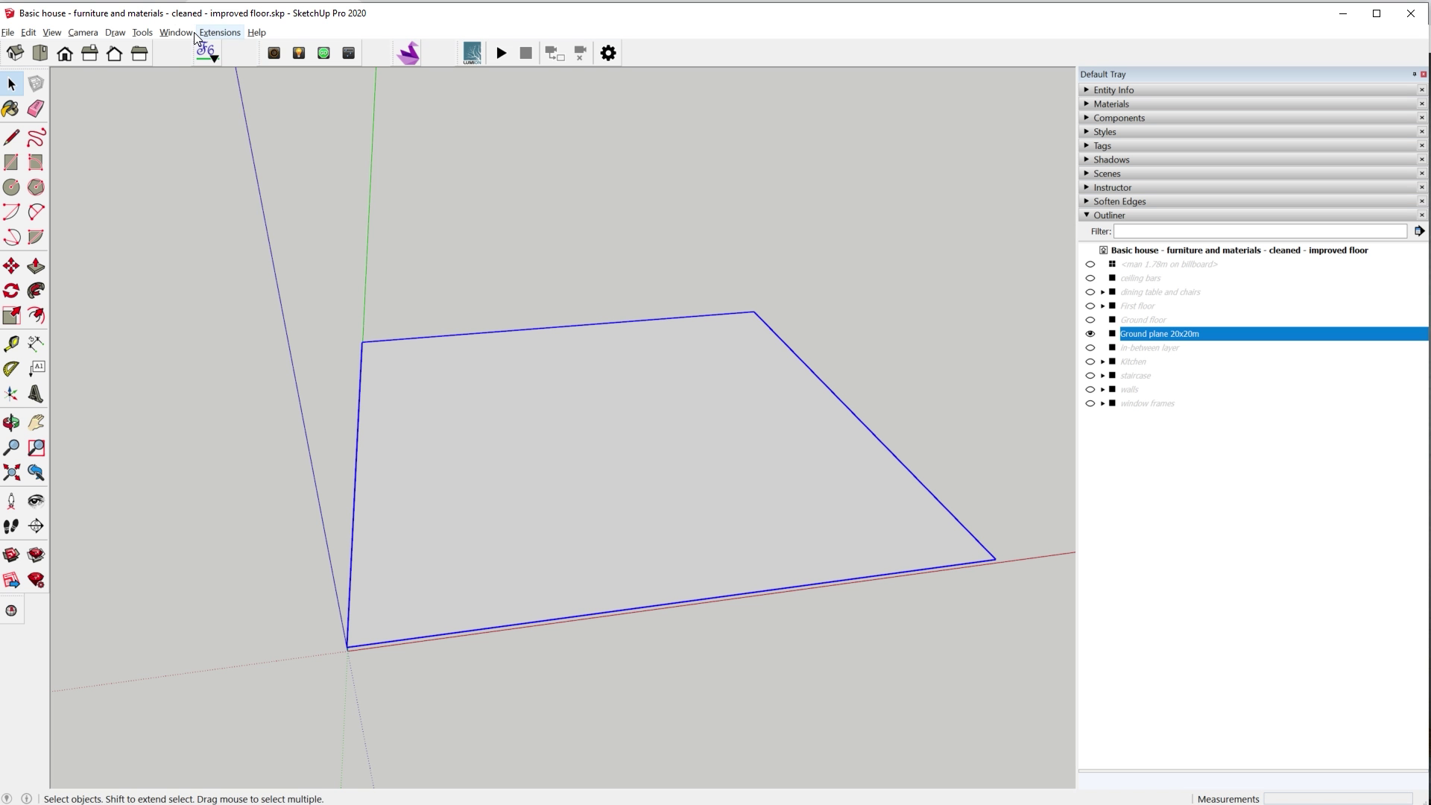
Step: Back in SketchUp, search the Extension Warehouse for "gltf export" and view the glTF Export extension's details
{"action": "left_click", "coordinate": [186, 32]}
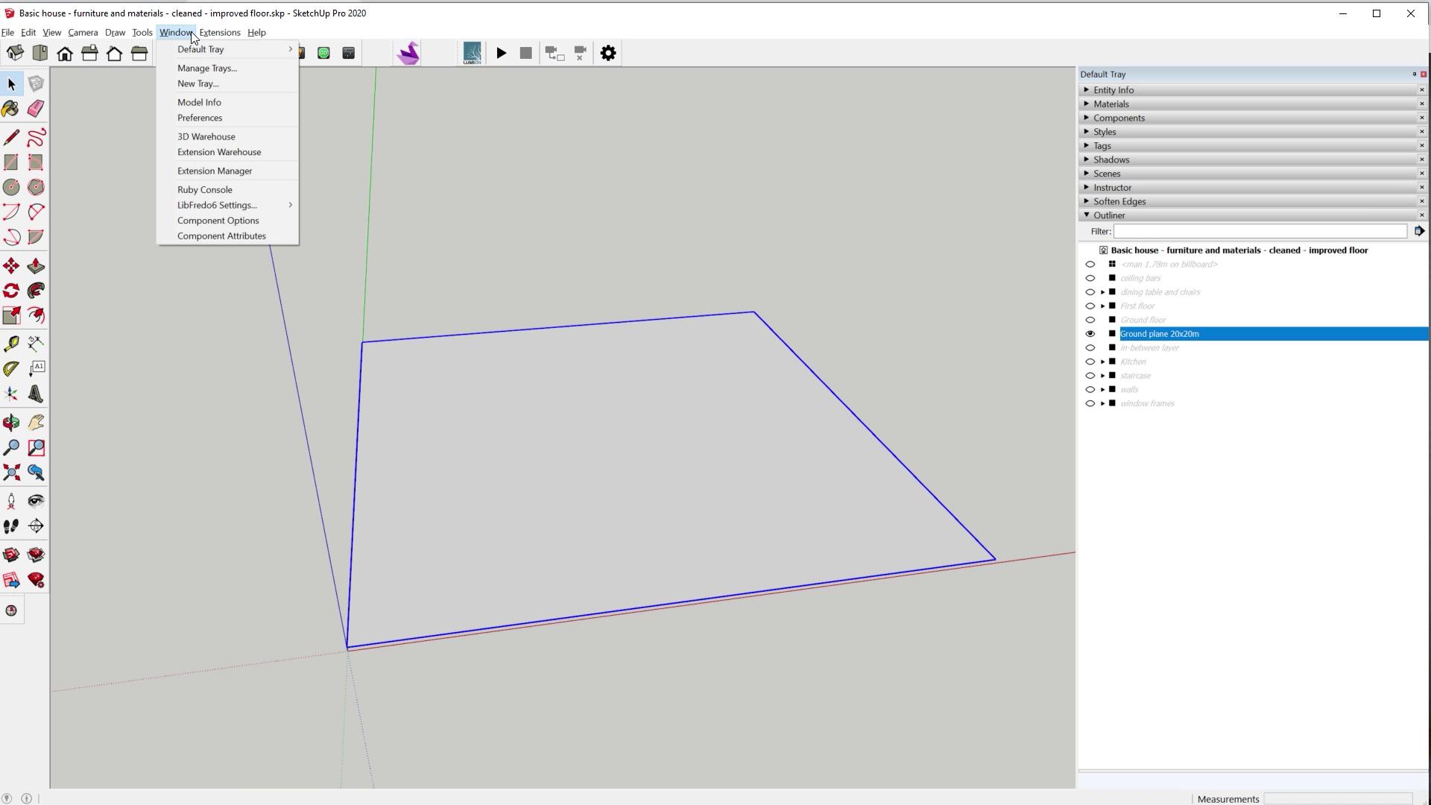
{"action": "left_click", "coordinate": [211, 151]}
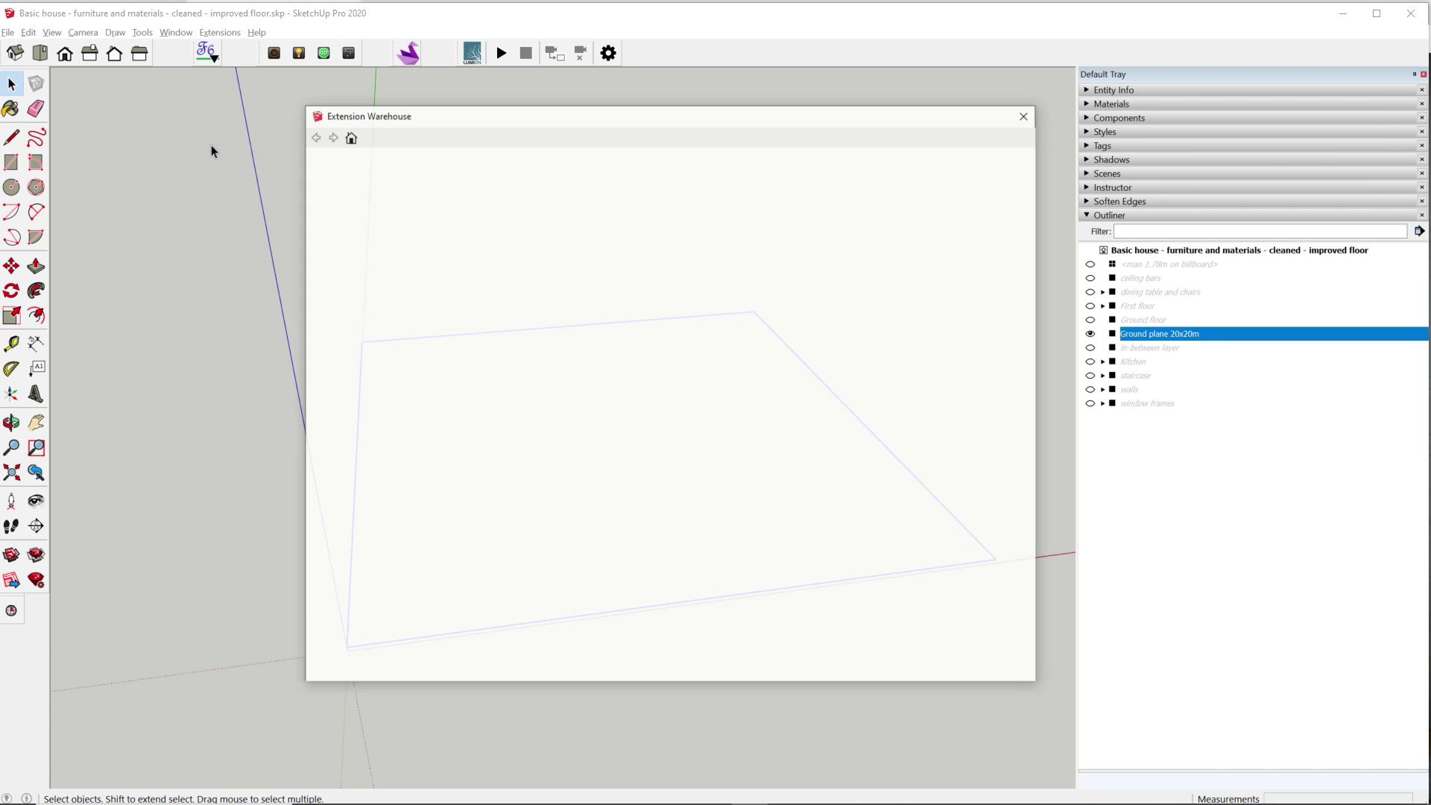
{"action": "left_click", "coordinate": [610, 170]}
{"action": "type", "text": "gltf export"}
{"action": "key", "text": "Return"}
{"action": "left_click", "coordinate": [687, 345]}
{"action": "left_click", "coordinate": [761, 619]}
{"action": "left_click", "coordinate": [664, 319]}
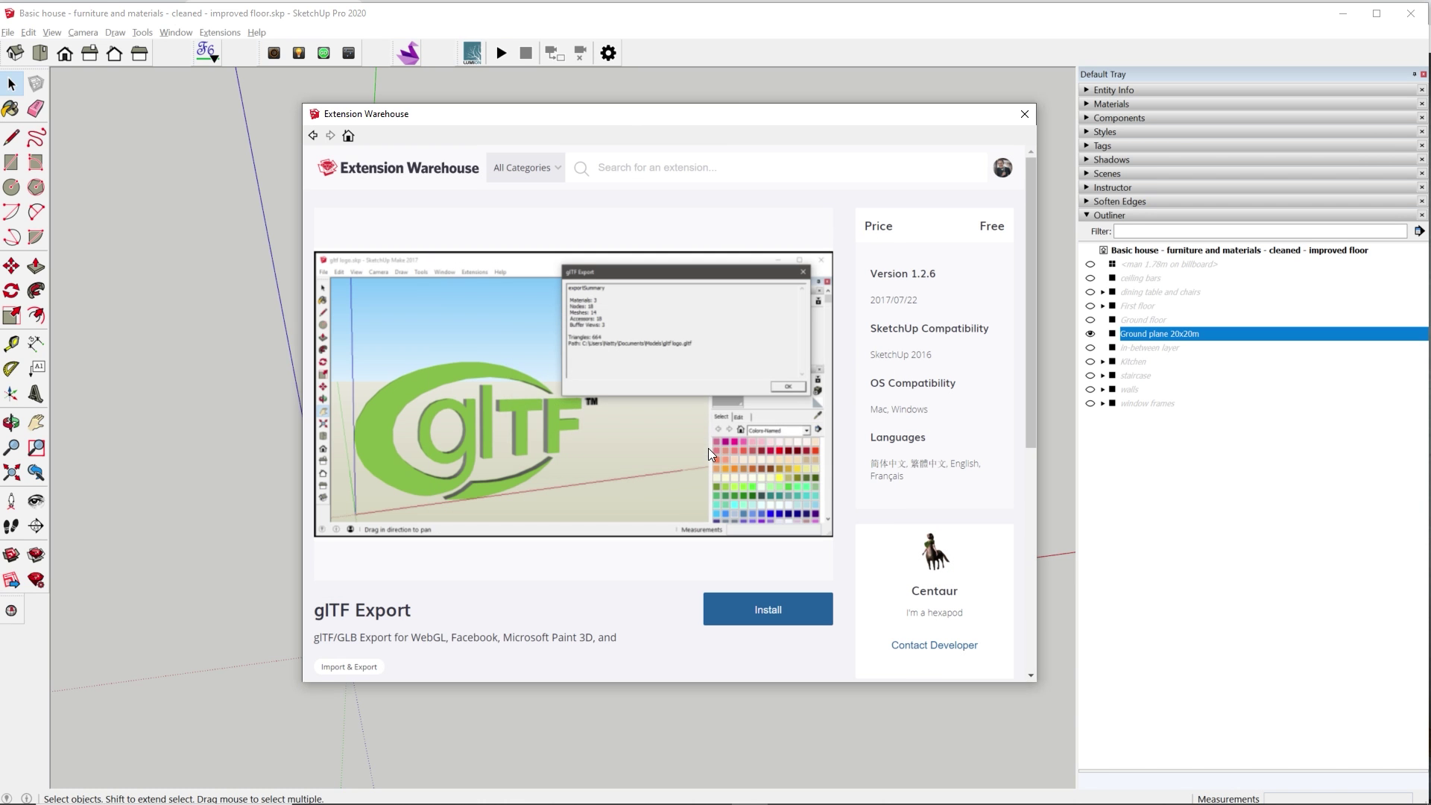
Step: Export the selected ground plane as a binary glTF 2.0 file named "ground square 20x20m"
{"action": "left_click", "coordinate": [220, 32]}
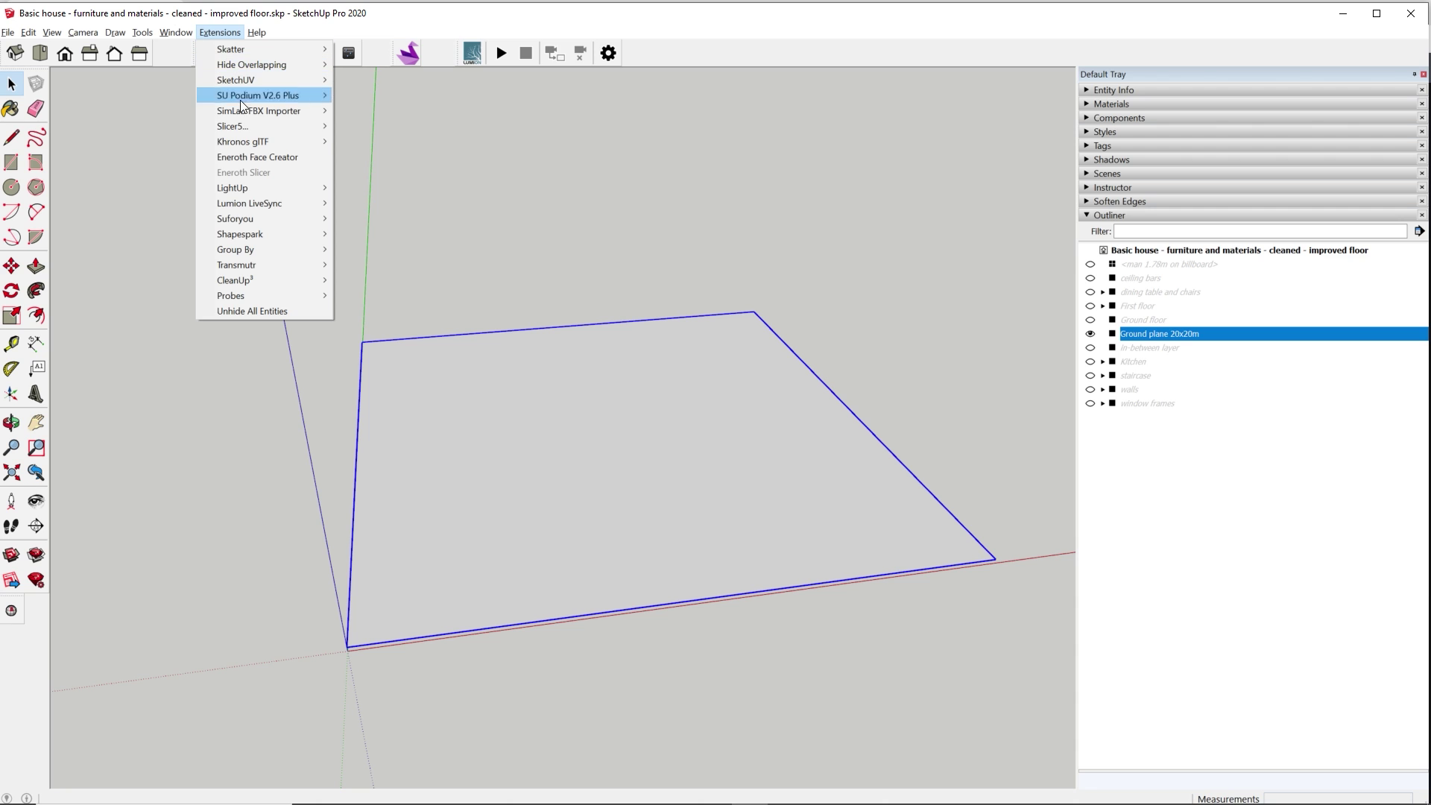
{"action": "mouse_move", "coordinate": [254, 139]}
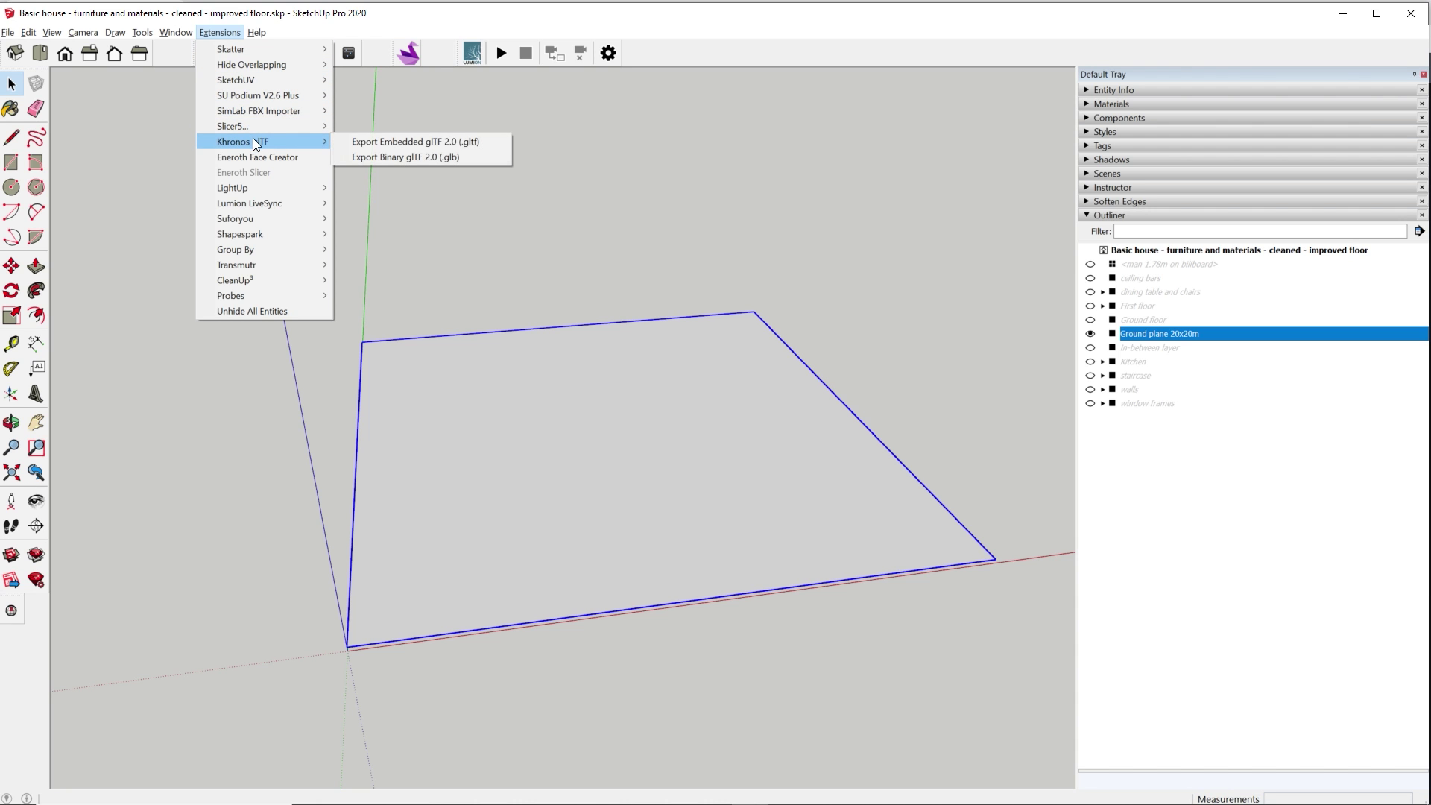
{"action": "left_click", "coordinate": [382, 158]}
{"action": "type", "text": "ground square 20x20"}
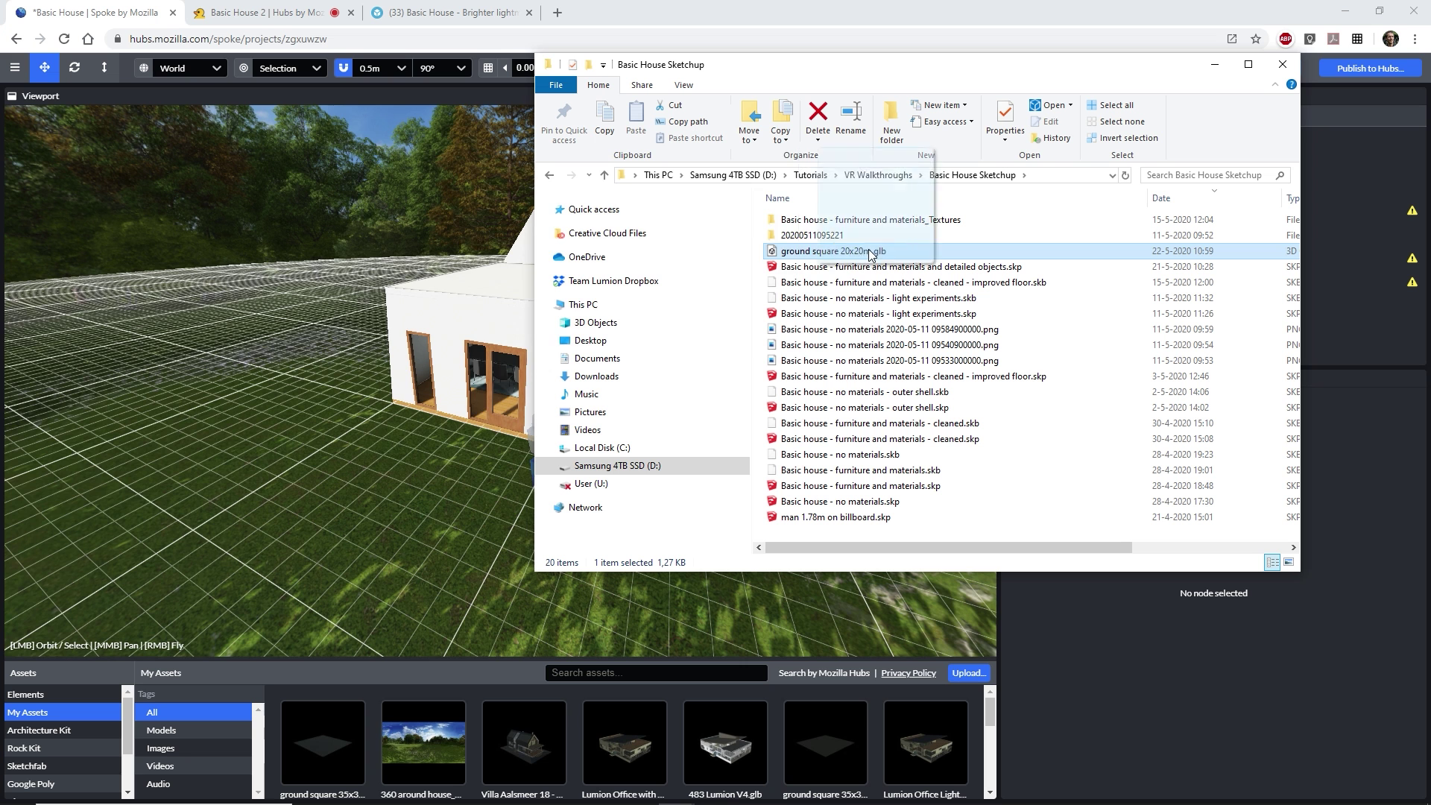
Step: Switch to Spoke, add "ground square 20x20m.glb" from the Basic House Sketchup folder to the scene and set its scale to 1
{"action": "mouse_move", "coordinate": [638, 249]}
{"action": "left_mouse_down"}
{"action": "mouse_move", "coordinate": [457, 393]}
{"action": "mouse_move", "coordinate": [434, 474]}
{"action": "left_mouse_up"}
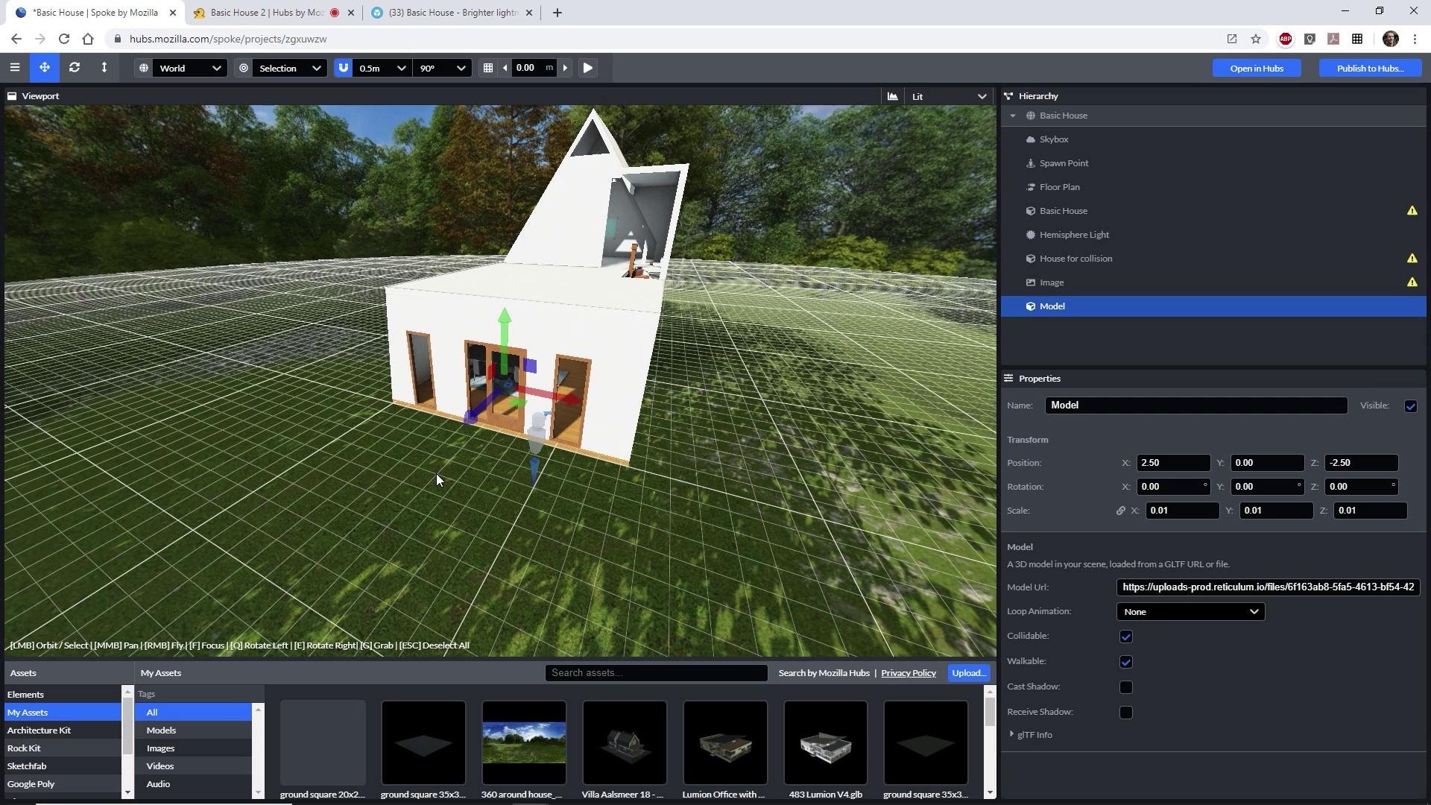
{"action": "left_click", "coordinate": [1199, 517]}
{"action": "type", "text": "1"}
Step: Move the ground square around the house to about X -6.50 and Z 3.00
{"action": "left_click_drag", "start_coordinate": [518, 403], "coordinate": [37, 439]}
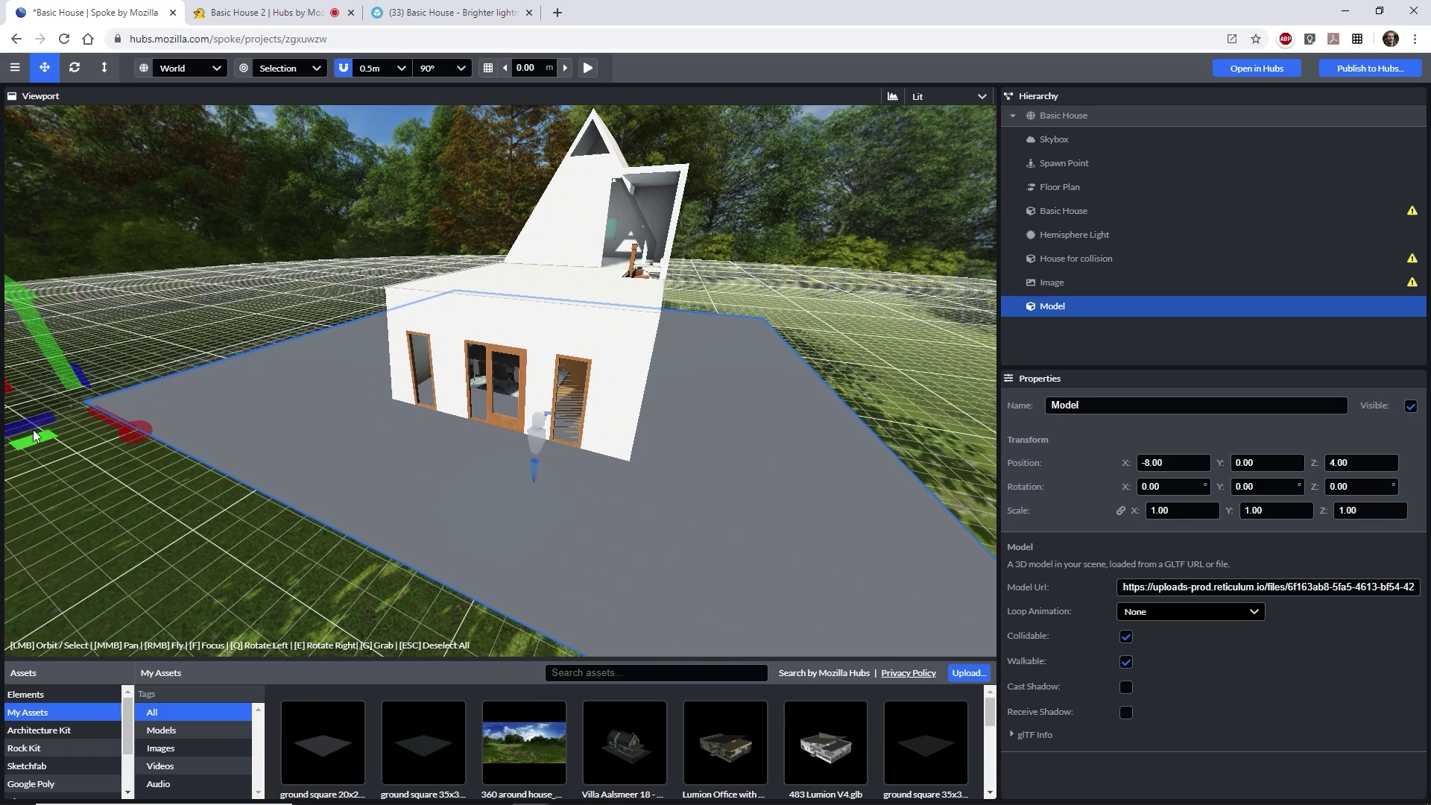
{"action": "left_click_drag", "start_coordinate": [211, 337], "coordinate": [398, 437]}
{"action": "scroll", "coordinate": [398, 437], "scroll_direction": "down", "scroll_amount": 5}
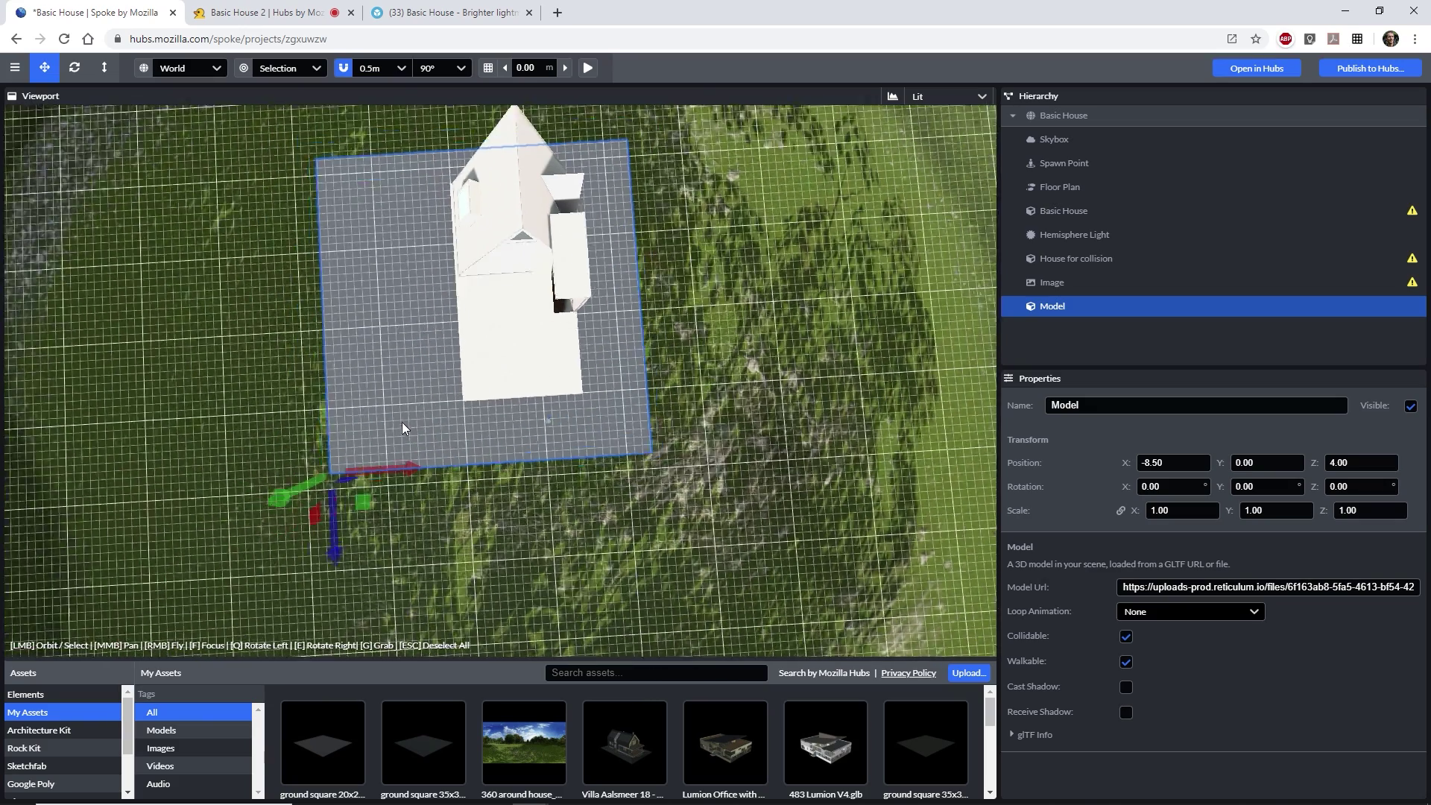
{"action": "left_click_drag", "start_coordinate": [388, 490], "coordinate": [403, 477]}
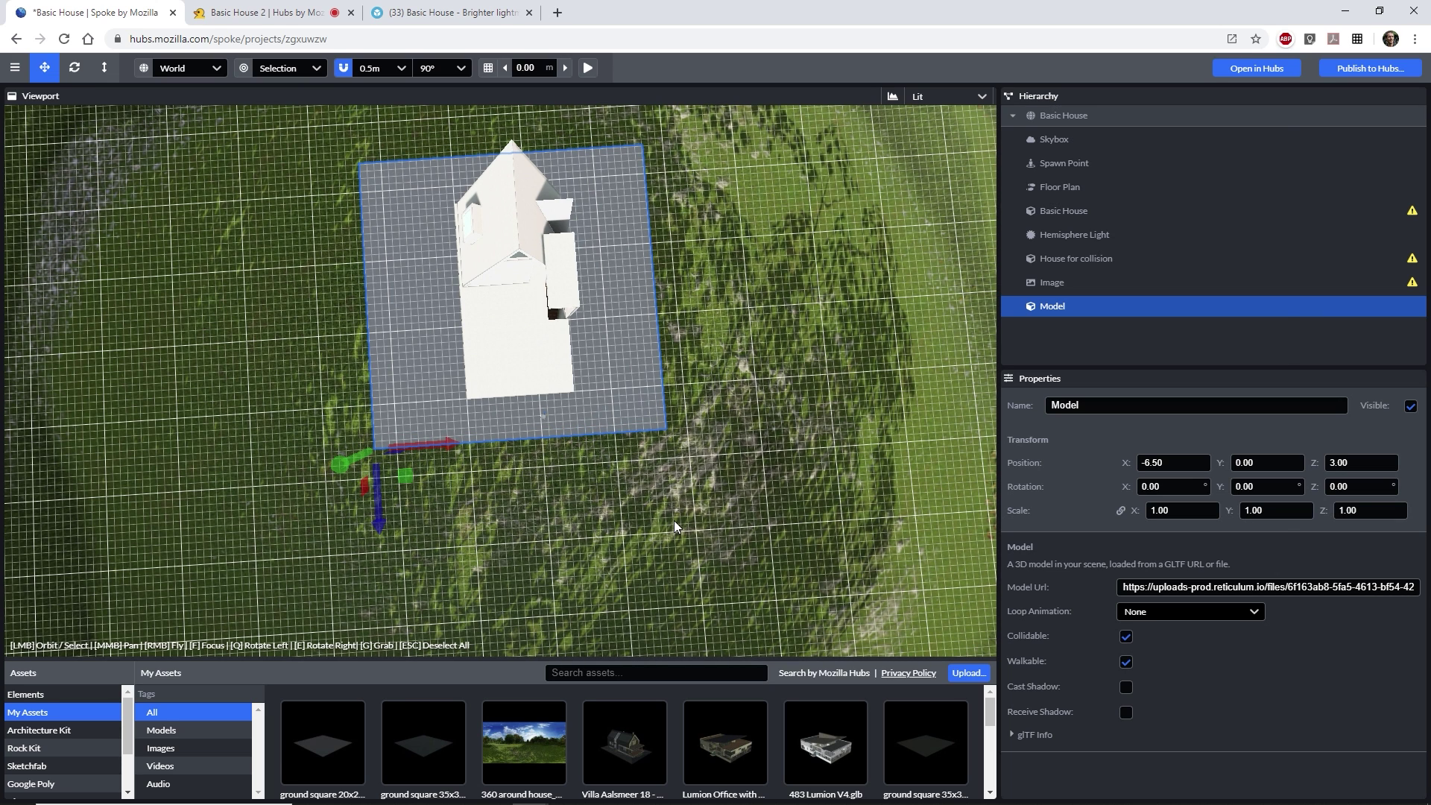
Step: Add the image Forest_20x20m.png to the scene, turn off its controls and scale it uniformly to 20
{"action": "key", "text": "alt+Tab"}
{"action": "left_click_drag", "start_coordinate": [783, 298], "coordinate": [414, 514]}
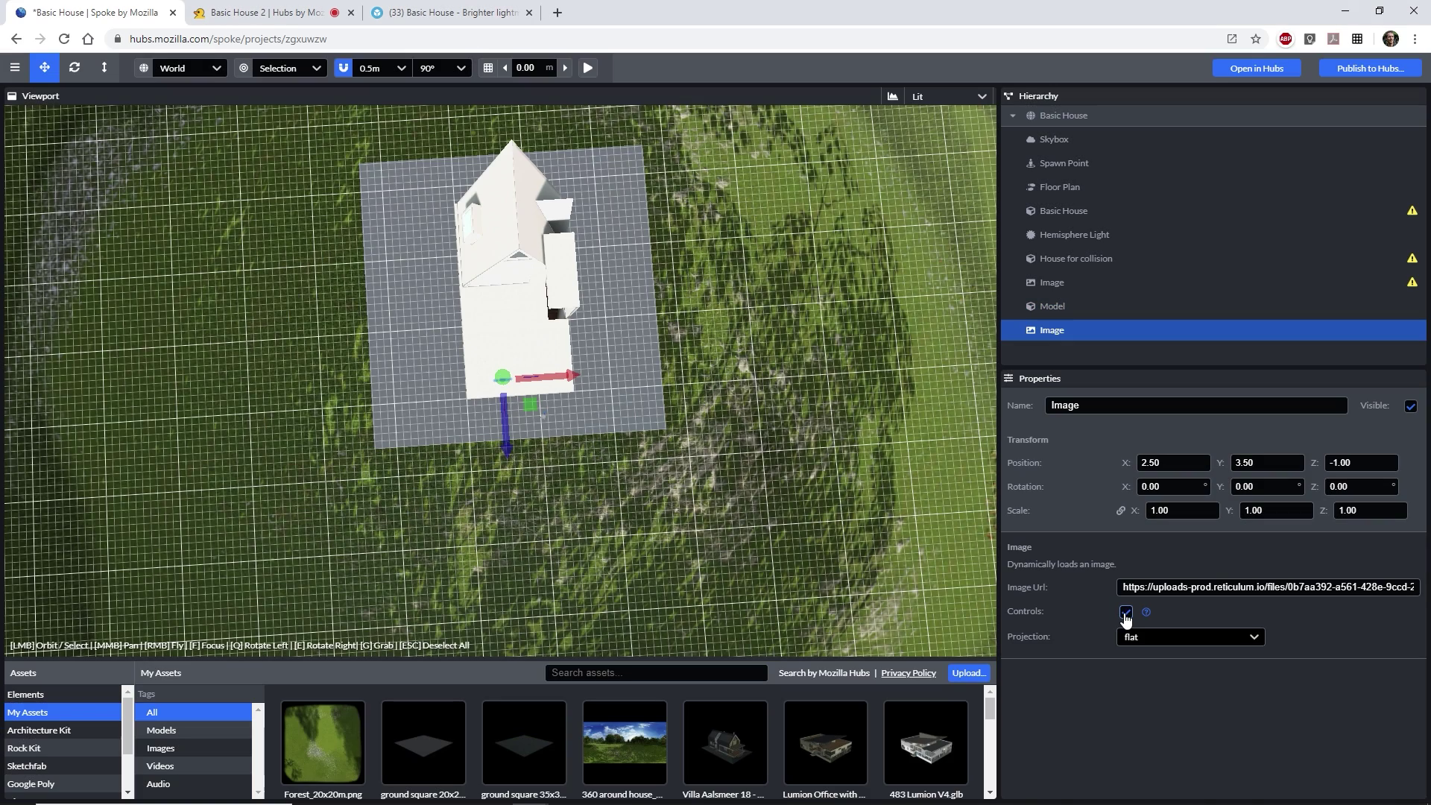
{"action": "key", "text": "f"}
{"action": "left_click", "coordinate": [1185, 511]}
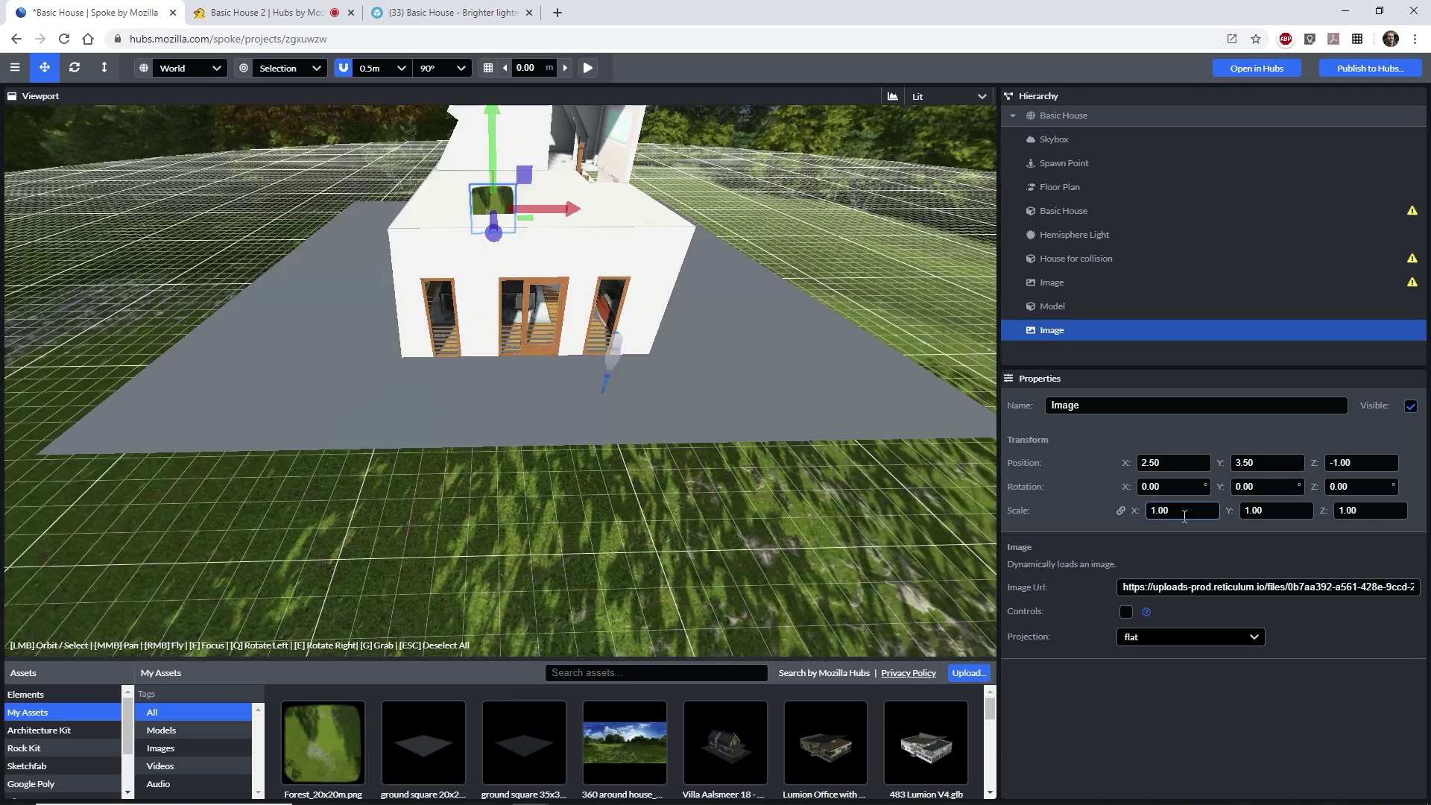
{"action": "type", "text": "20"}
{"action": "key", "text": "Return"}
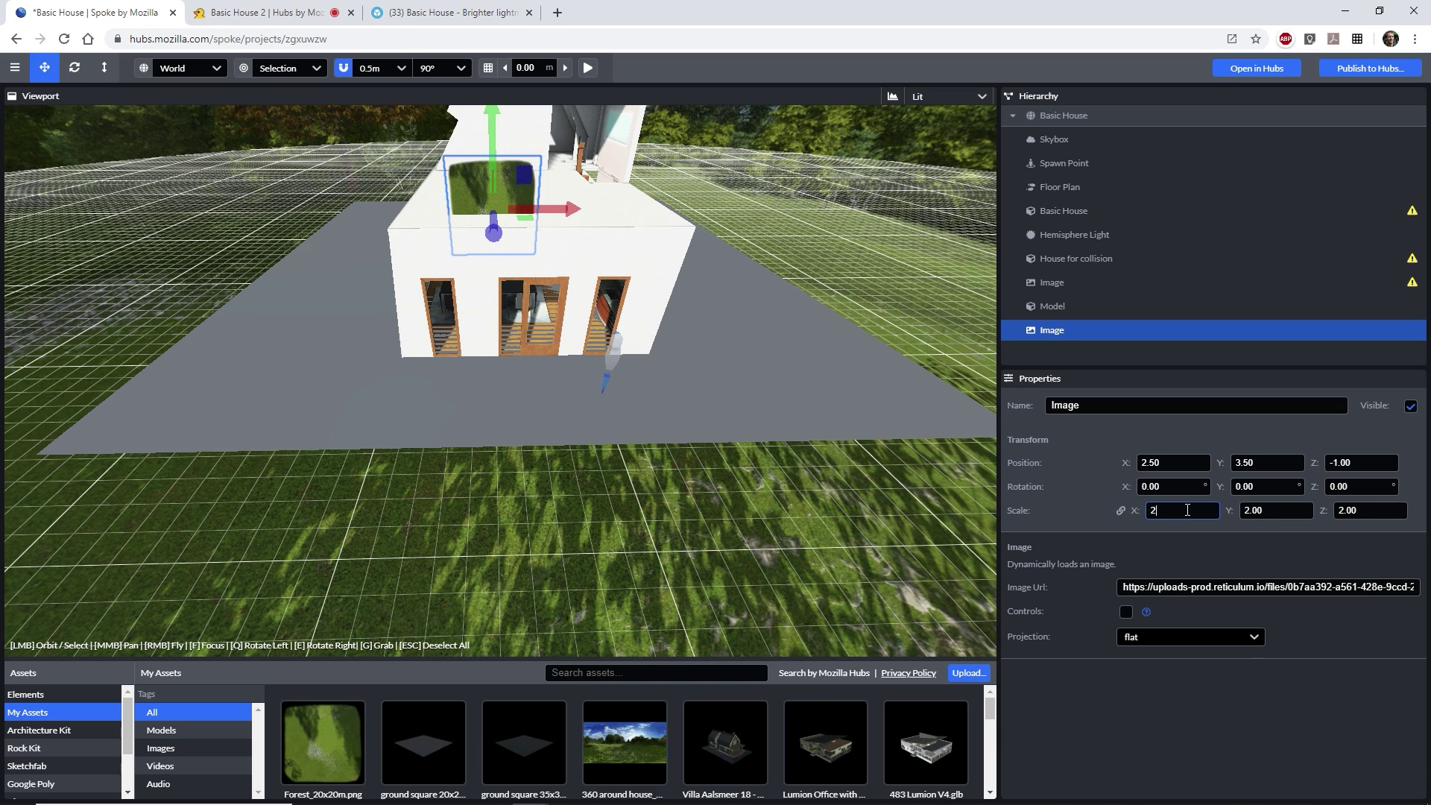
Step: Lay the forest image flat with X rotation -90 and Y position 0, and align it over the ground square
{"action": "key", "text": "f"}
{"action": "left_click_drag", "start_coordinate": [1124, 486], "coordinate": [805, 474]}
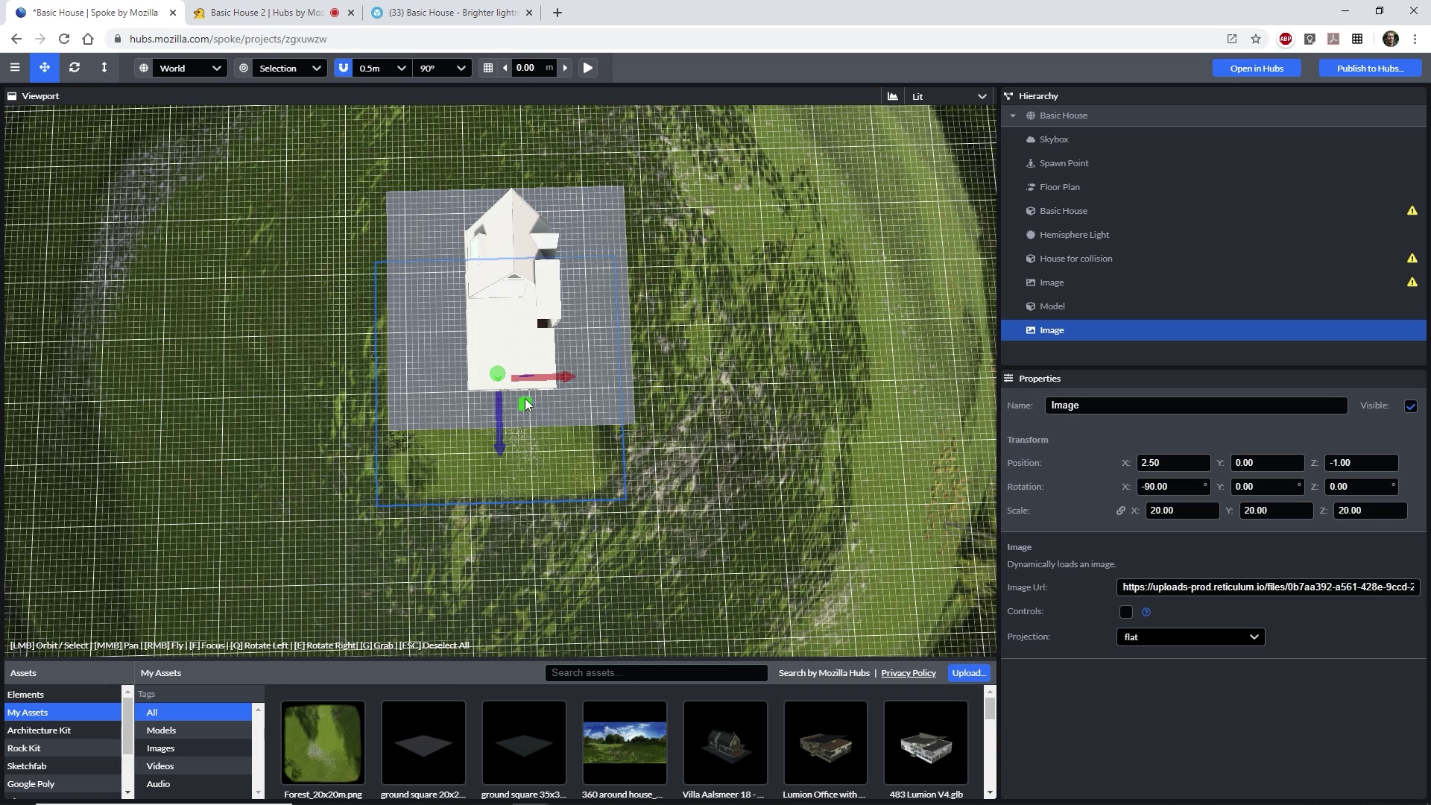
{"action": "left_click_drag", "start_coordinate": [538, 343], "coordinate": [538, 334]}
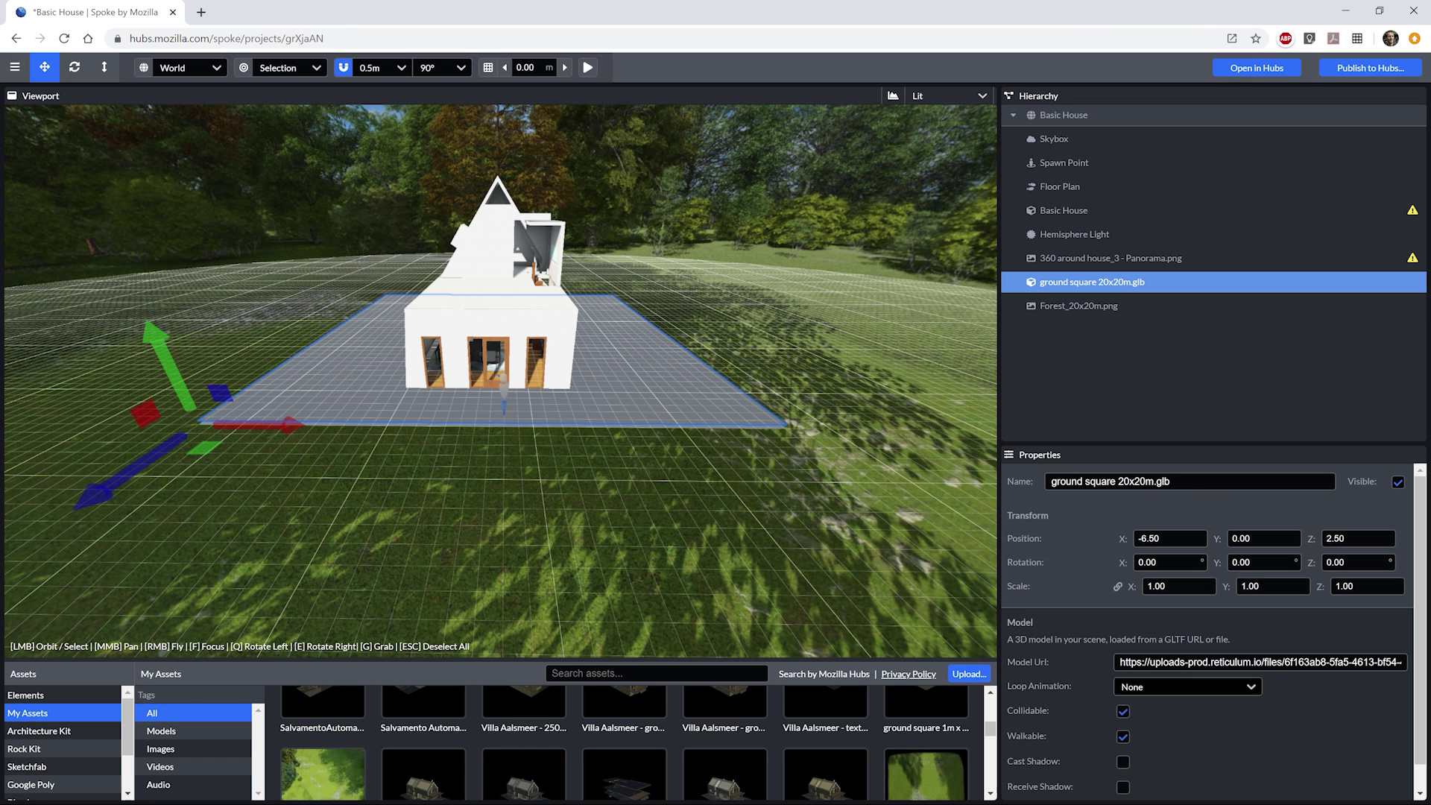
Step: Set the Y position of ground square 20x20m.glb to -0.3 so it lies below the forest image
{"action": "left_click", "coordinate": [1263, 539]}
{"action": "type", "text": "-0.3"}
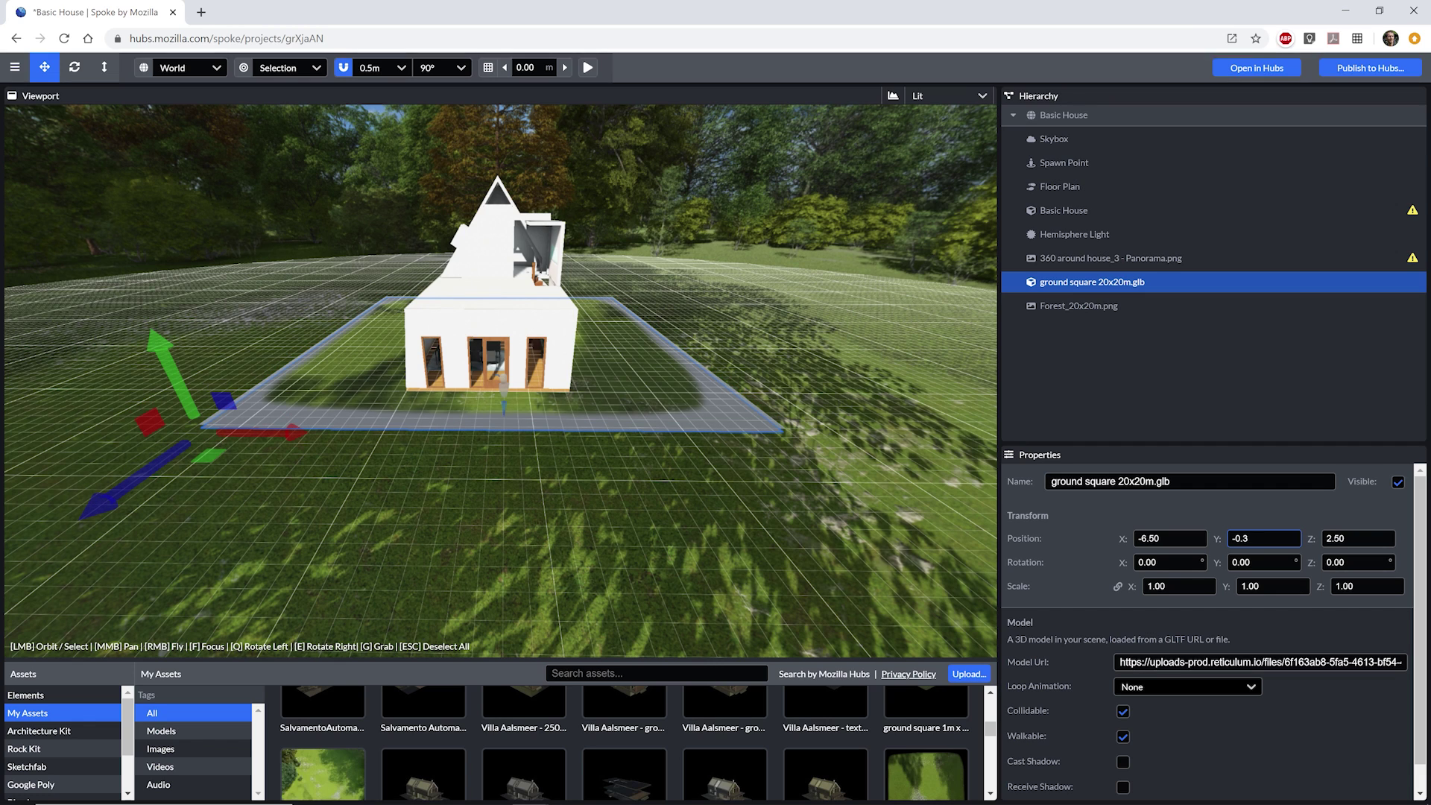
Step: Regenerate the floor plan with the ground square included and start publishing the scene to Hubs
{"action": "left_click", "coordinate": [1071, 187]}
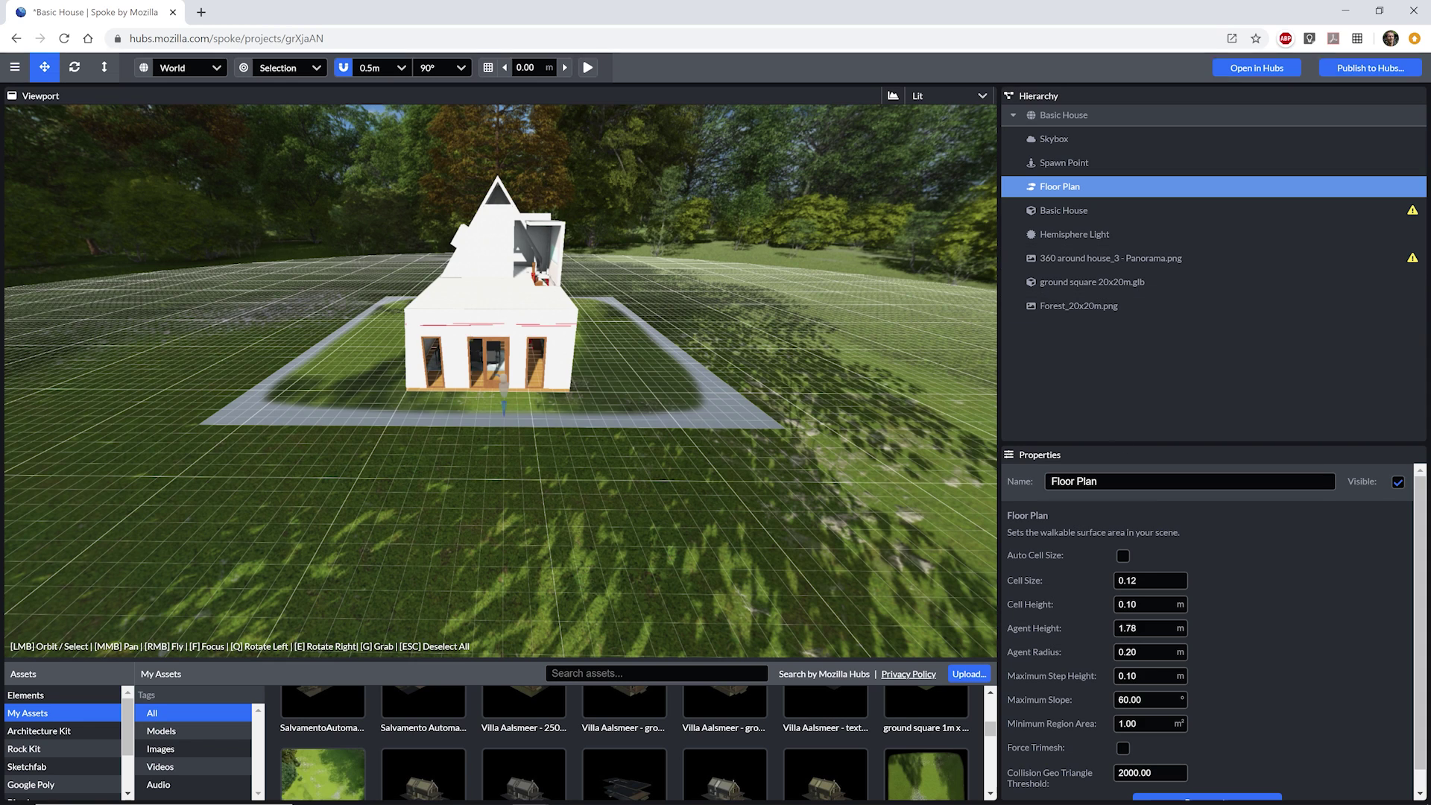
{"action": "scroll", "coordinate": [1312, 608], "scroll_direction": "down", "scroll_amount": 1}
{"action": "left_click", "coordinate": [1219, 778]}
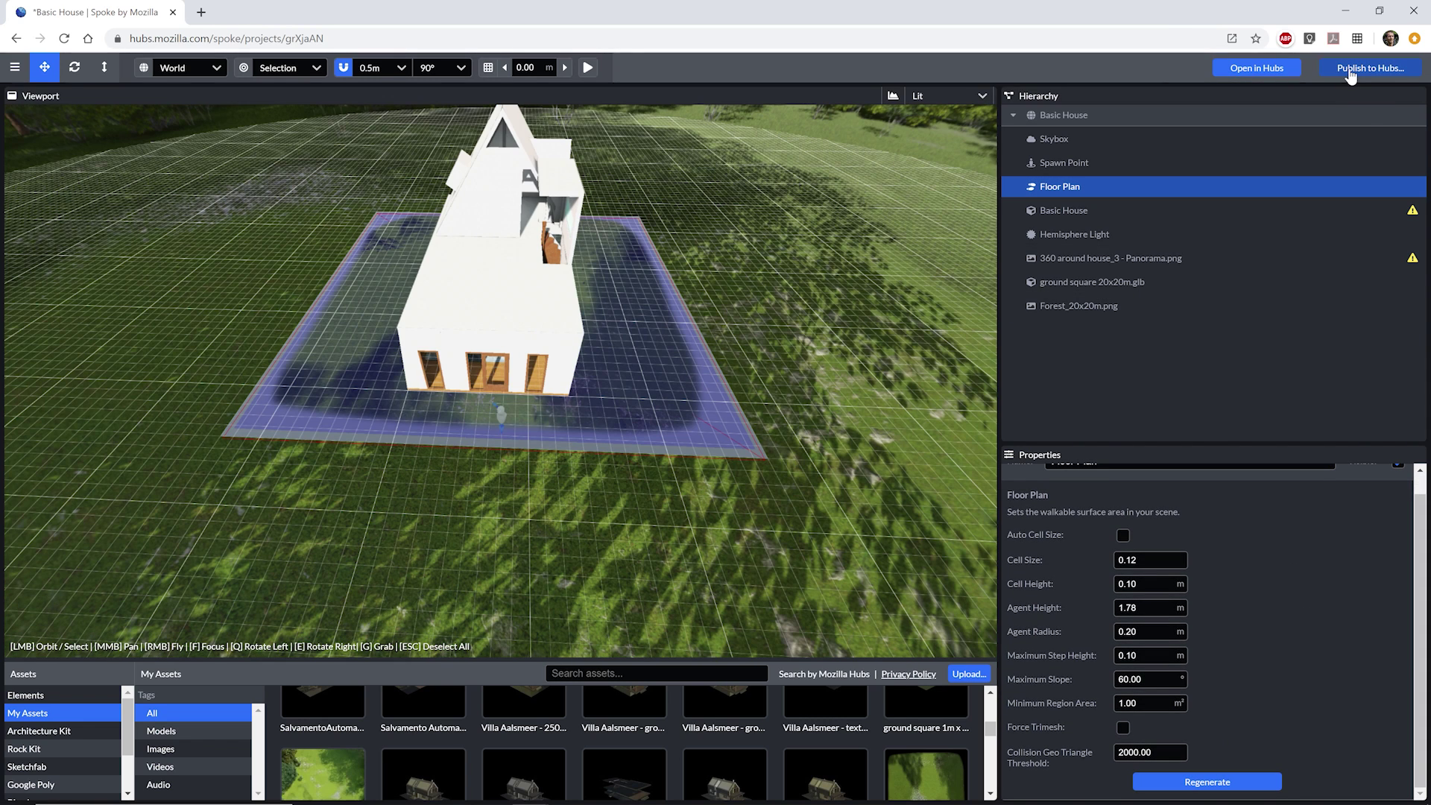
{"action": "left_click", "coordinate": [1349, 67]}
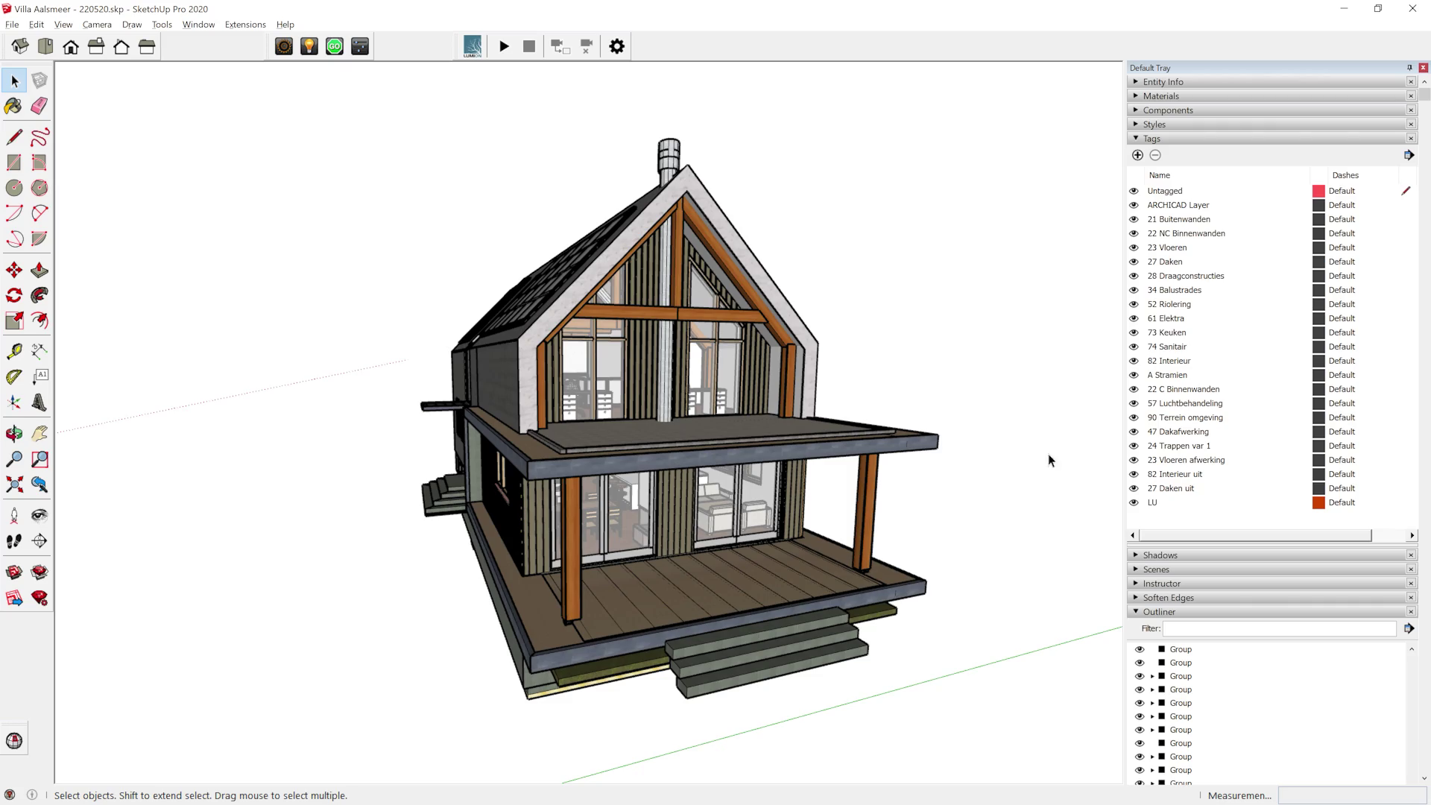
Step: In SketchUp, export the Villa Aalsmeer model as binary glTF "Villa Aalsmeer - 220520.glb" into the exports folder
{"action": "mouse_move", "coordinate": [1048, 454]}
{"action": "middle_mouse_down"}
{"action": "mouse_move", "coordinate": [952, 472]}
{"action": "mouse_move", "coordinate": [432, 456]}
{"action": "middle_mouse_up"}
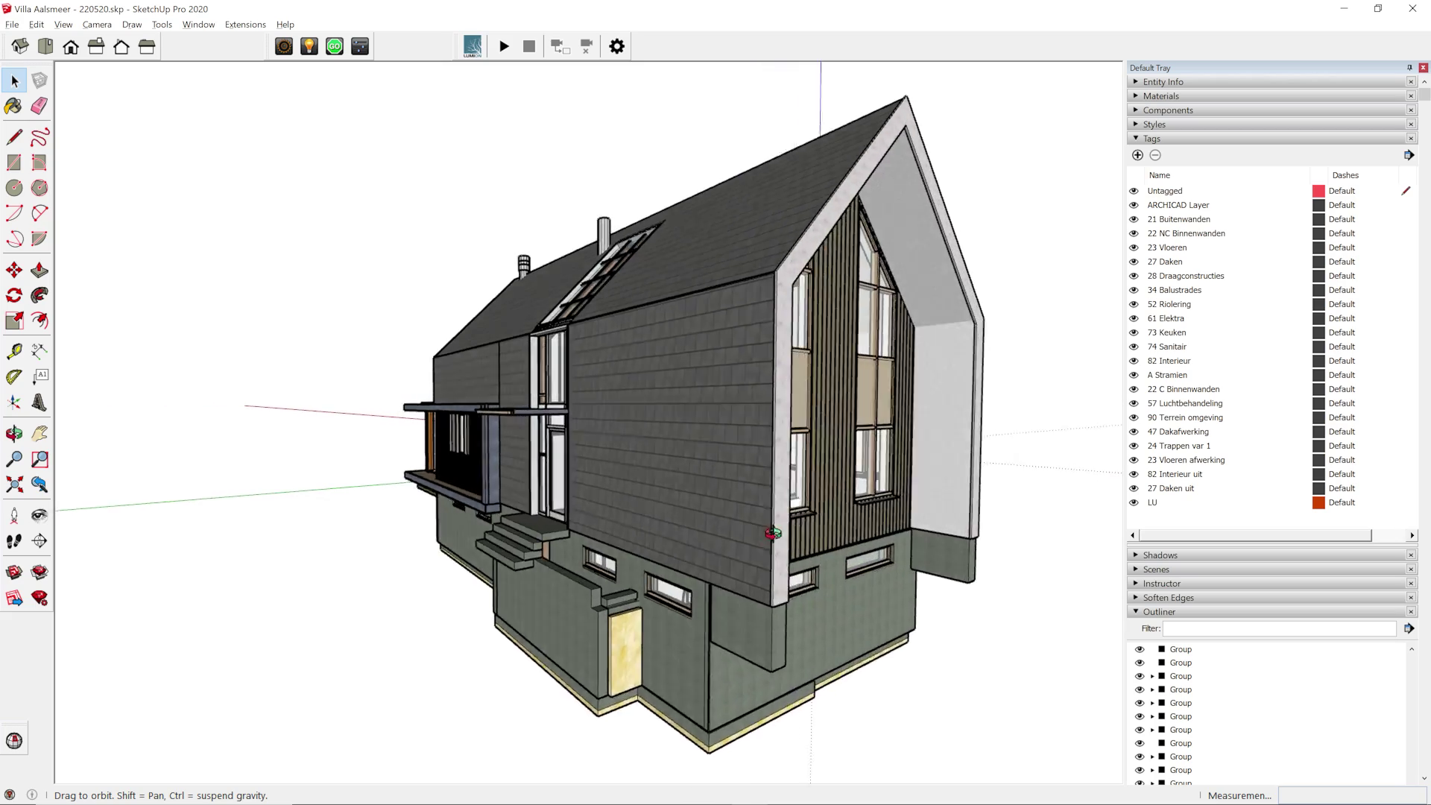
{"action": "mouse_move", "coordinate": [567, 530]}
{"action": "middle_mouse_down"}
{"action": "mouse_move", "coordinate": [369, 533]}
{"action": "mouse_move", "coordinate": [112, 448]}
{"action": "middle_mouse_up"}
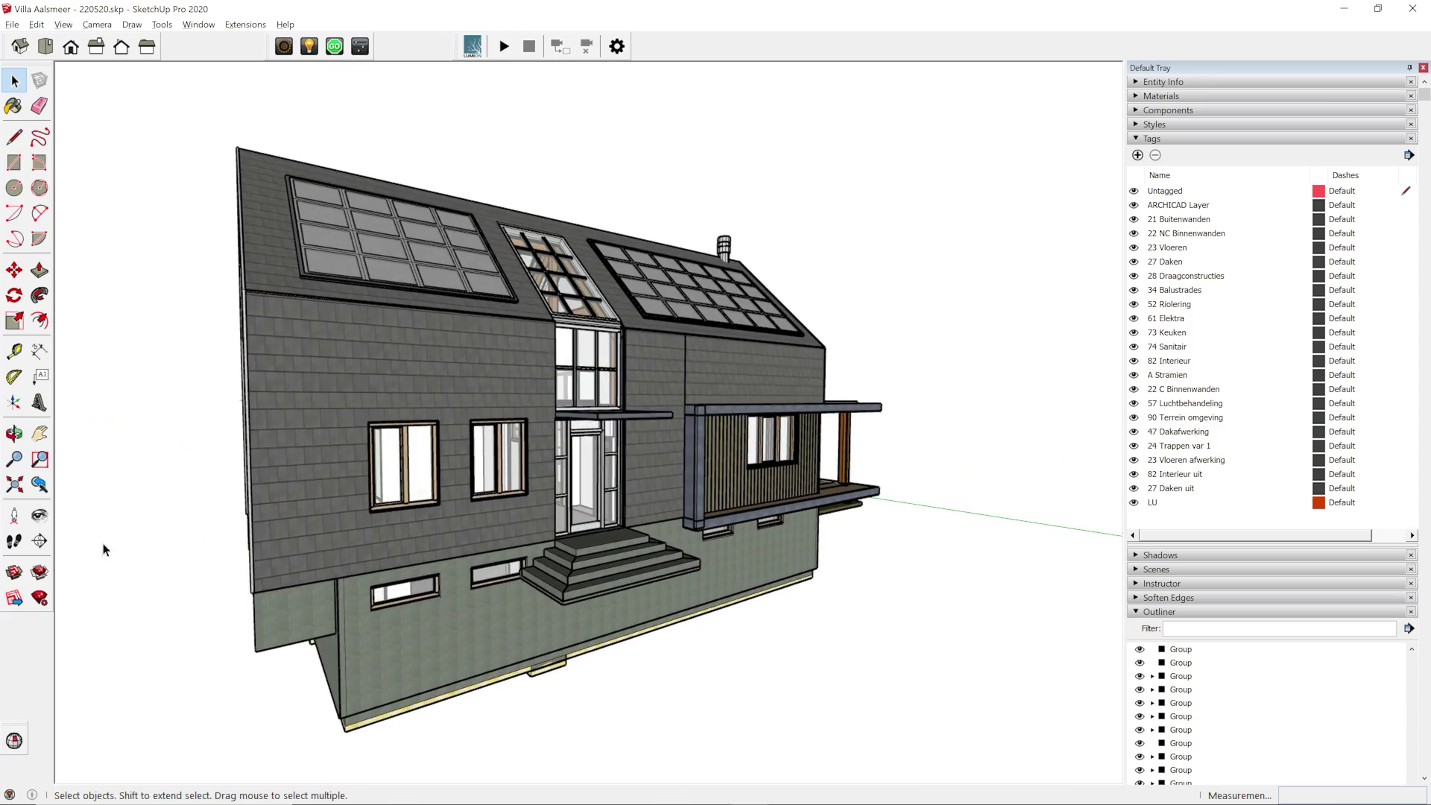
{"action": "middle_click_drag", "start_coordinate": [844, 545], "coordinate": [207, 505]}
{"action": "key", "text": "space"}
{"action": "left_click", "coordinate": [245, 25]}
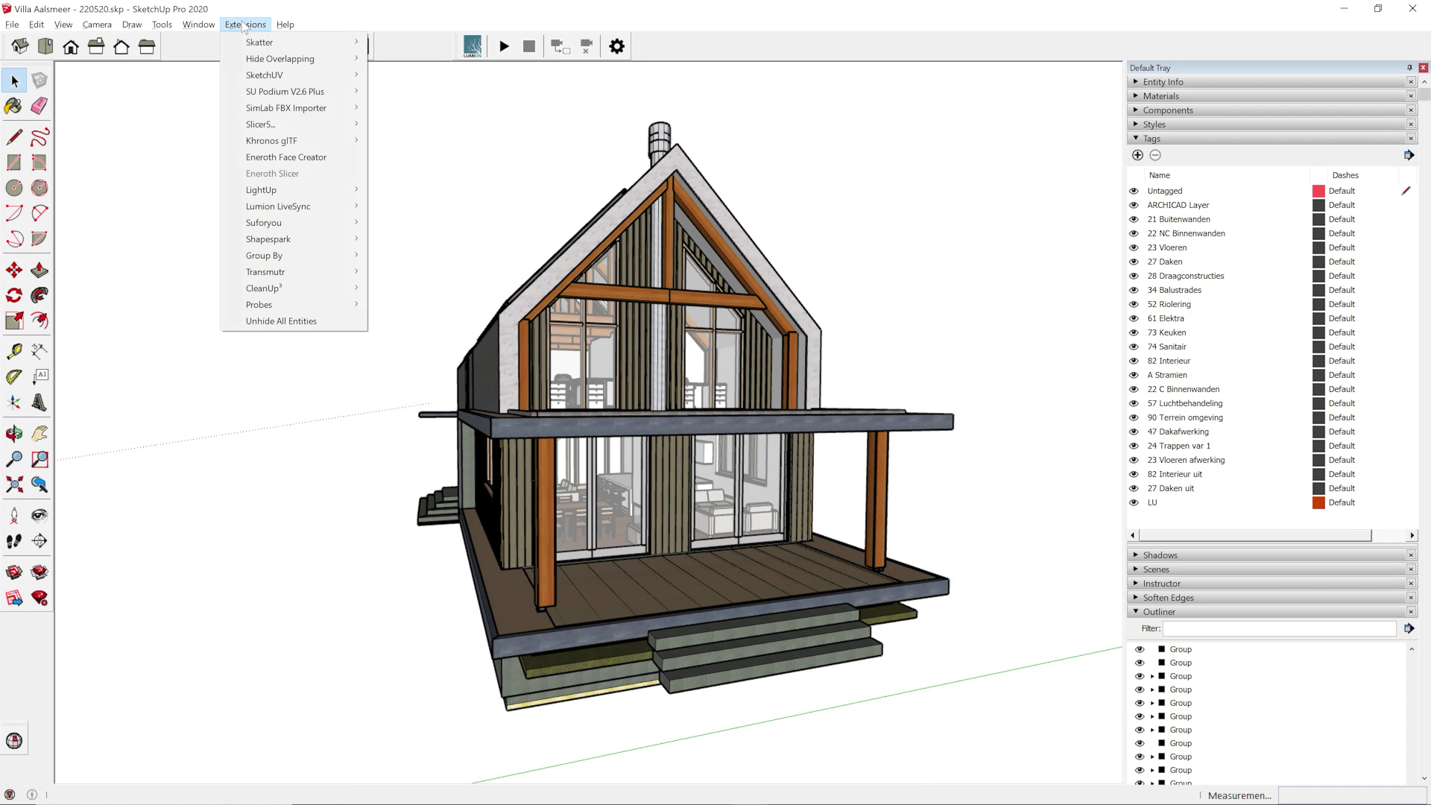
{"action": "mouse_move", "coordinate": [294, 141]}
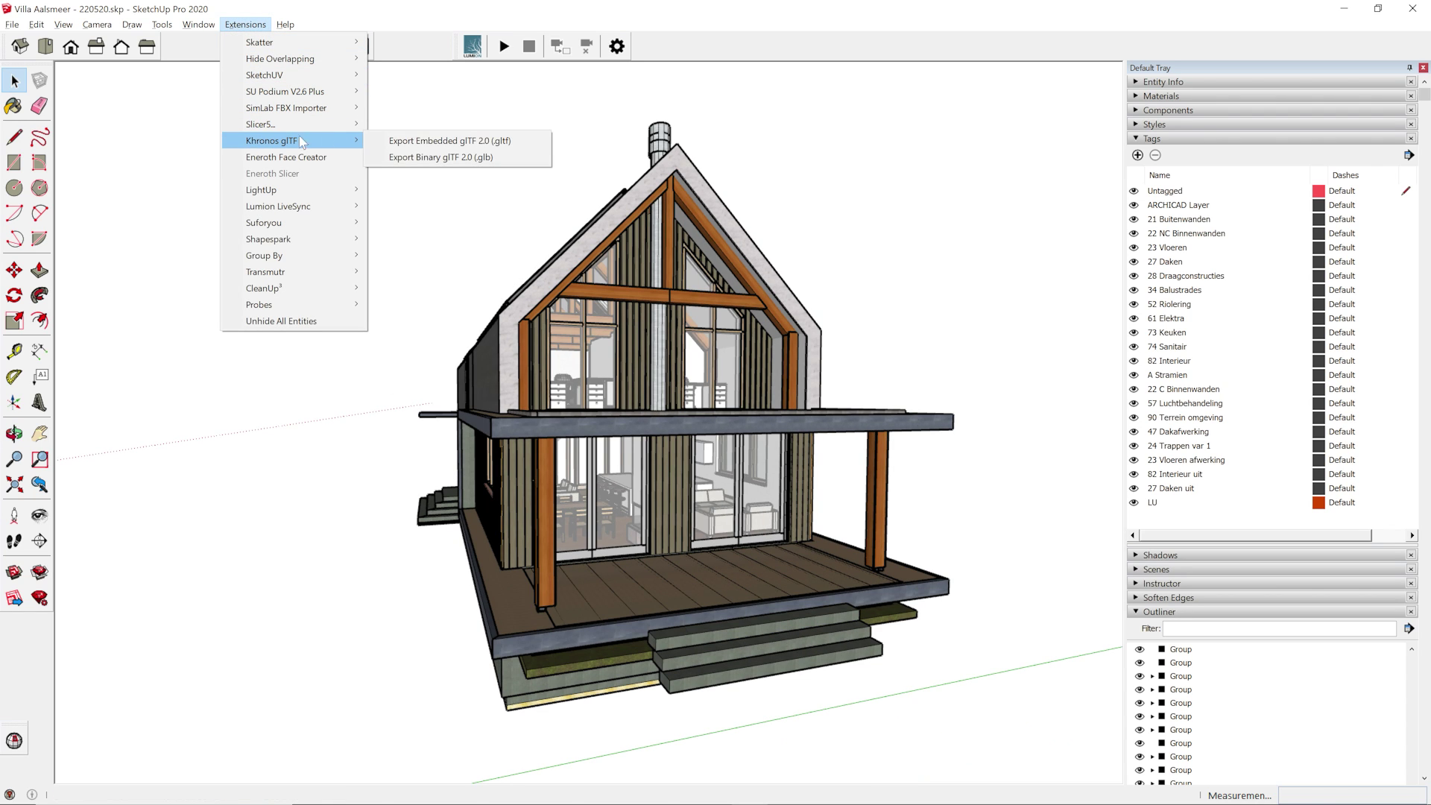
{"action": "left_click", "coordinate": [409, 157]}
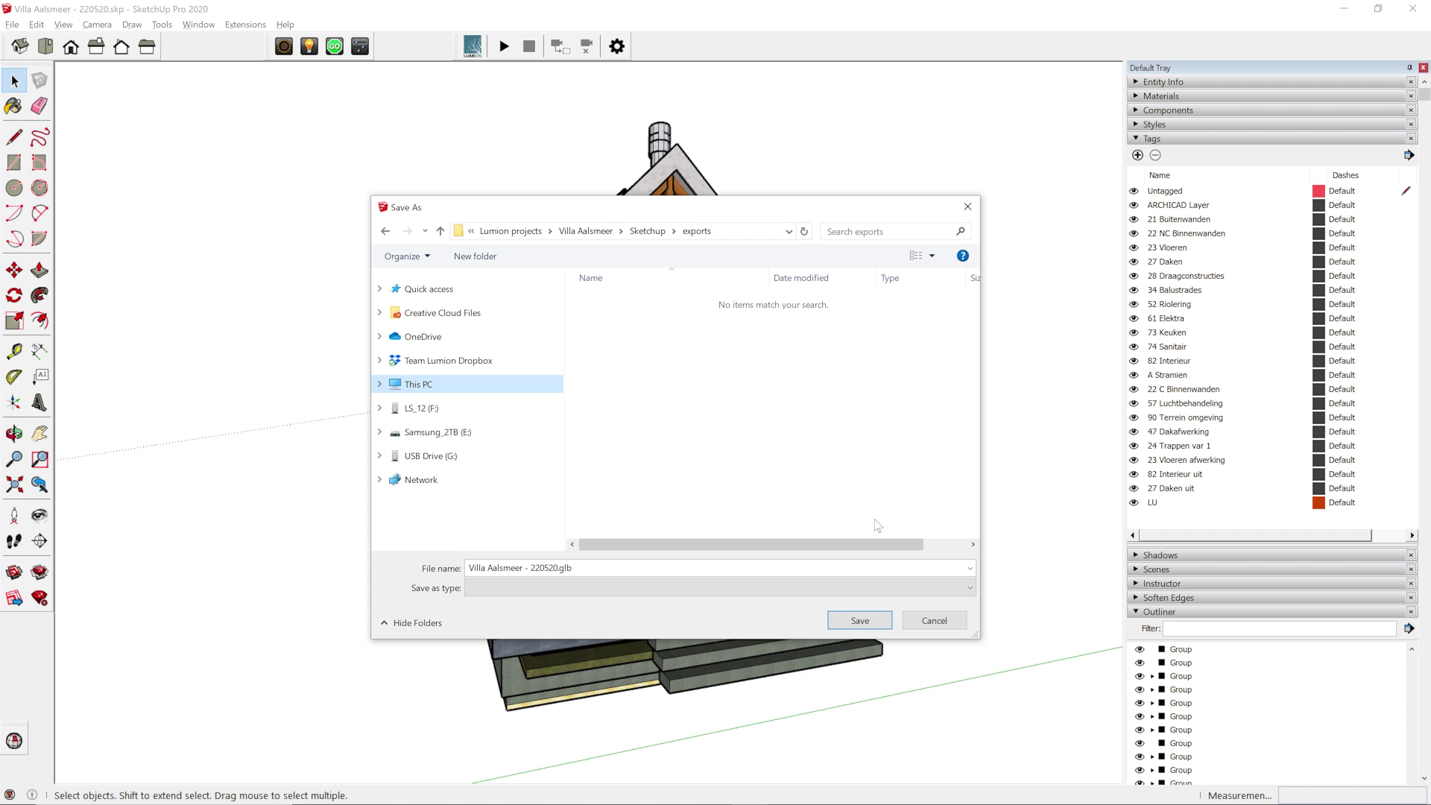
{"action": "left_click", "coordinate": [877, 617]}
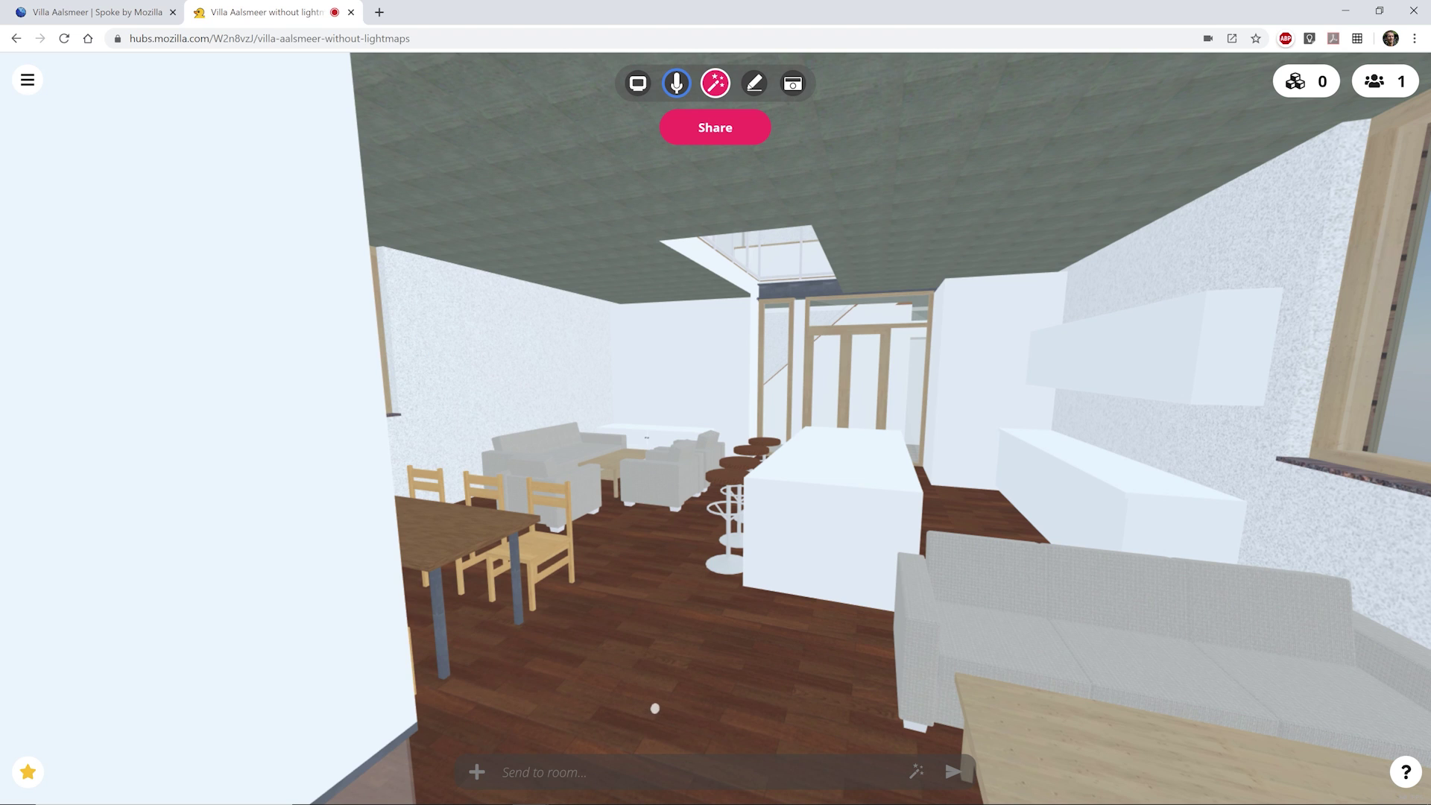
Step: Walk through the villa's living room in the Hubs room without lightmaps, past the dining table to the kitchen island stools
{"action": "key", "text": "w"}
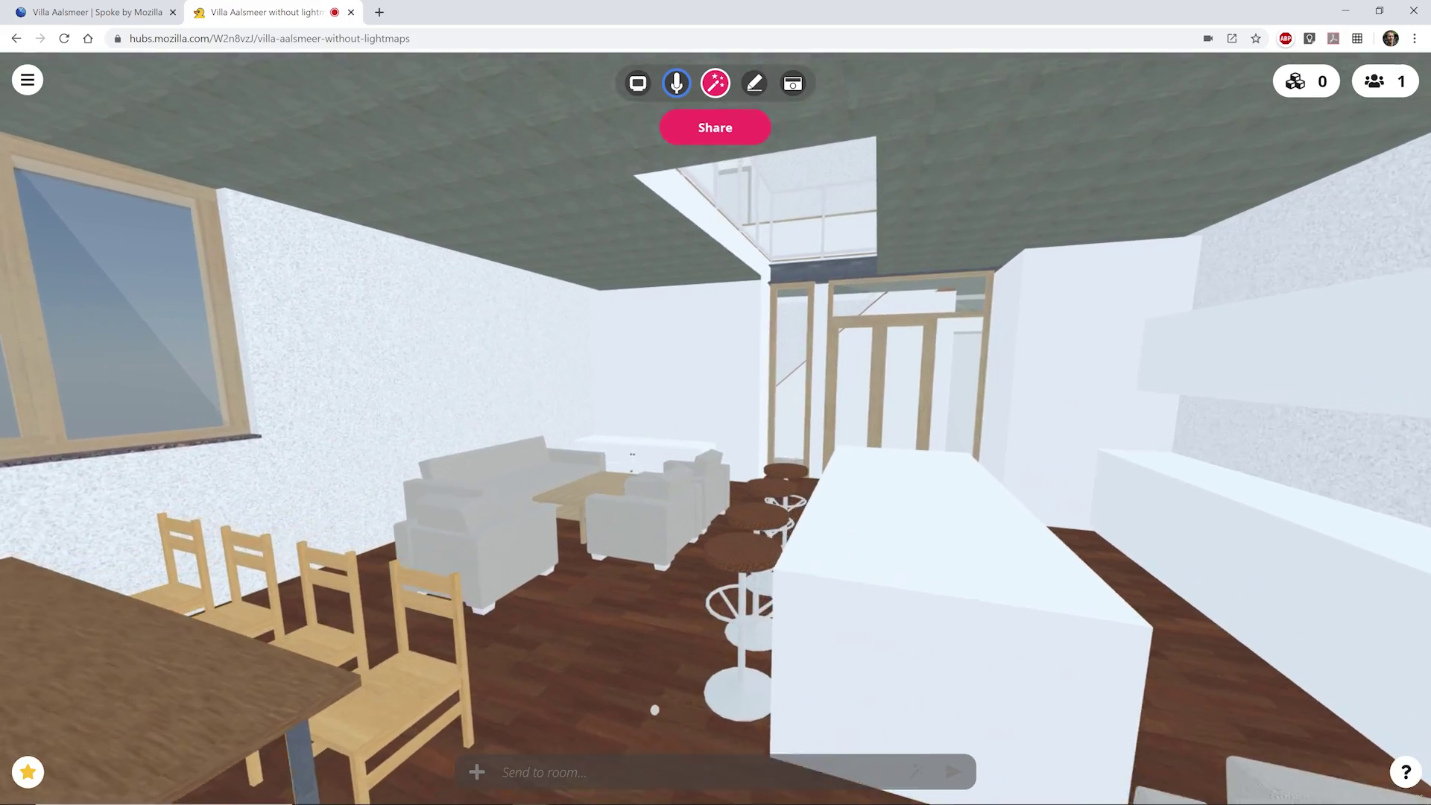
{"action": "key", "text": "w"}
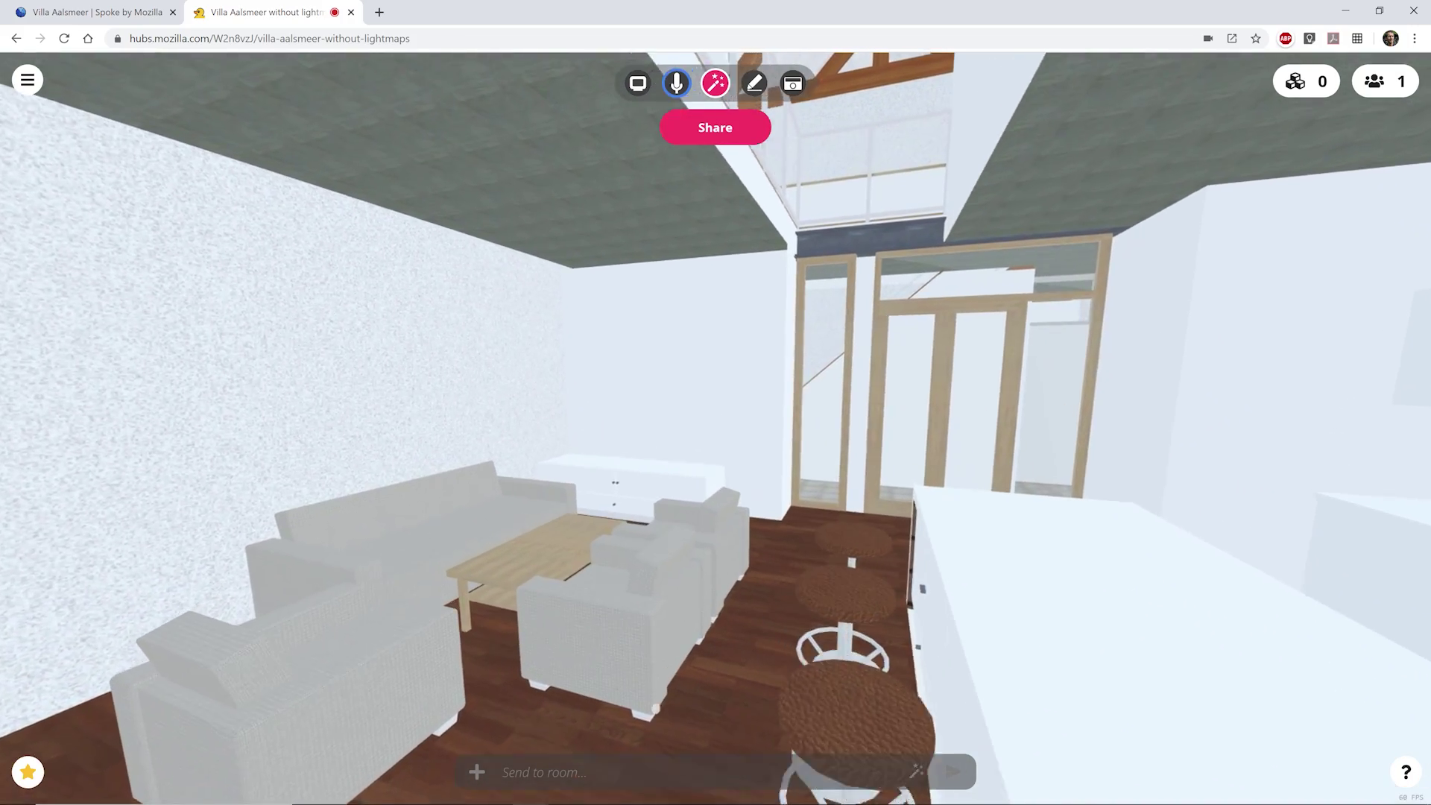
{"action": "left_click_drag", "start_coordinate": [689, 701], "coordinate": [786, 695]}
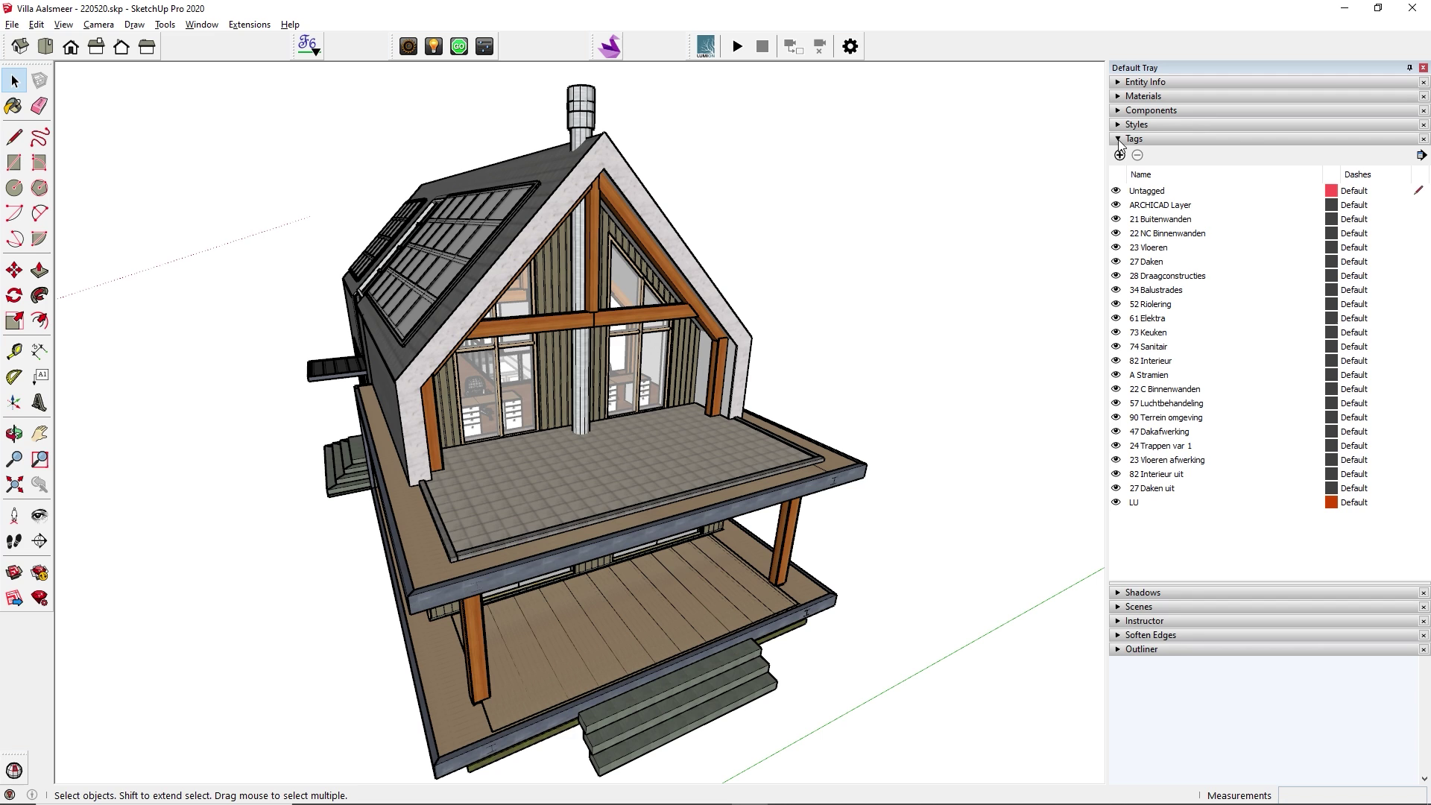
Step: In SketchUp, check the tags of Villa Aalsmeer - 220520 and look through its full list of groups in the Outliner
{"action": "left_click", "coordinate": [1117, 205]}
{"action": "left_click", "coordinate": [1116, 219]}
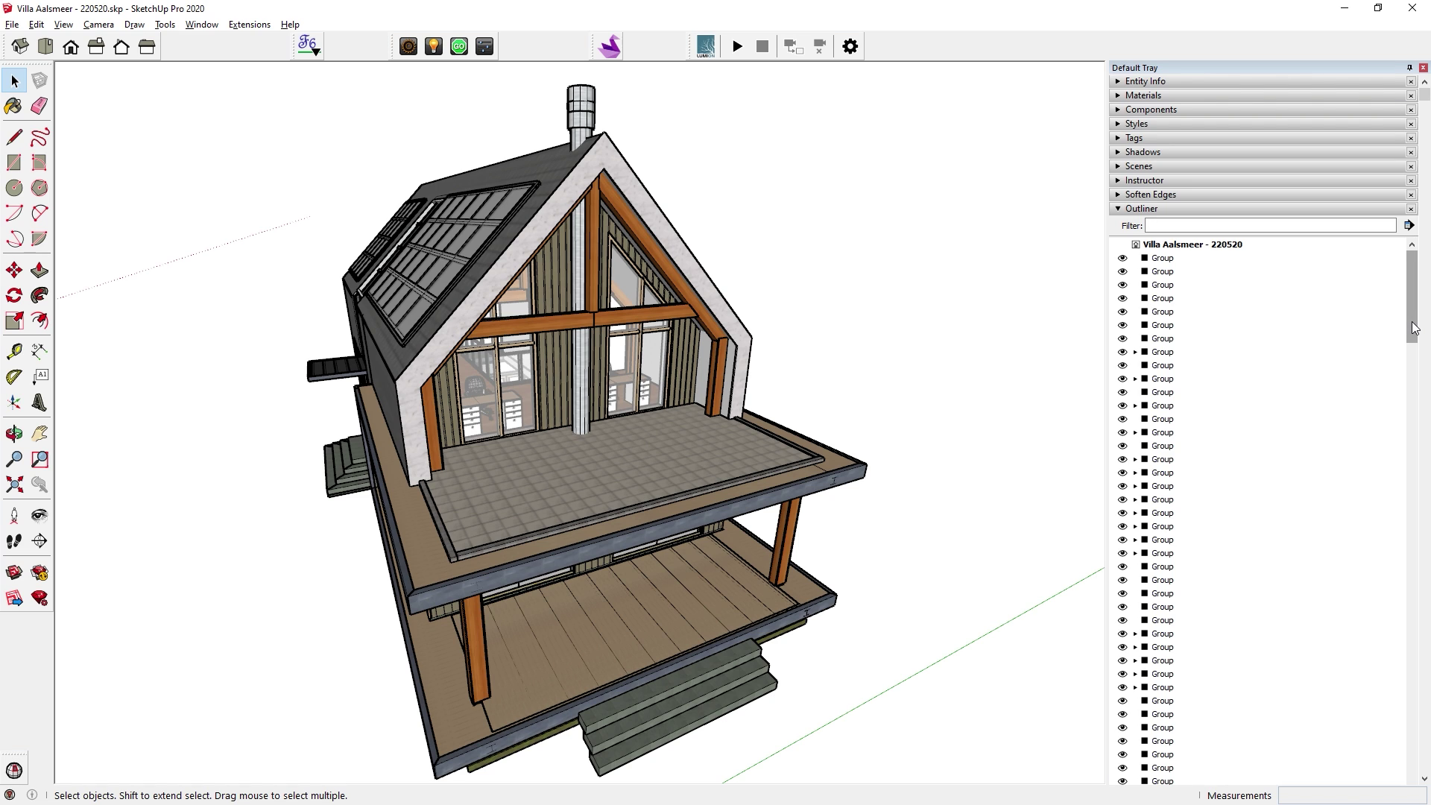
{"action": "left_click_drag", "start_coordinate": [1415, 329], "coordinate": [1414, 355]}
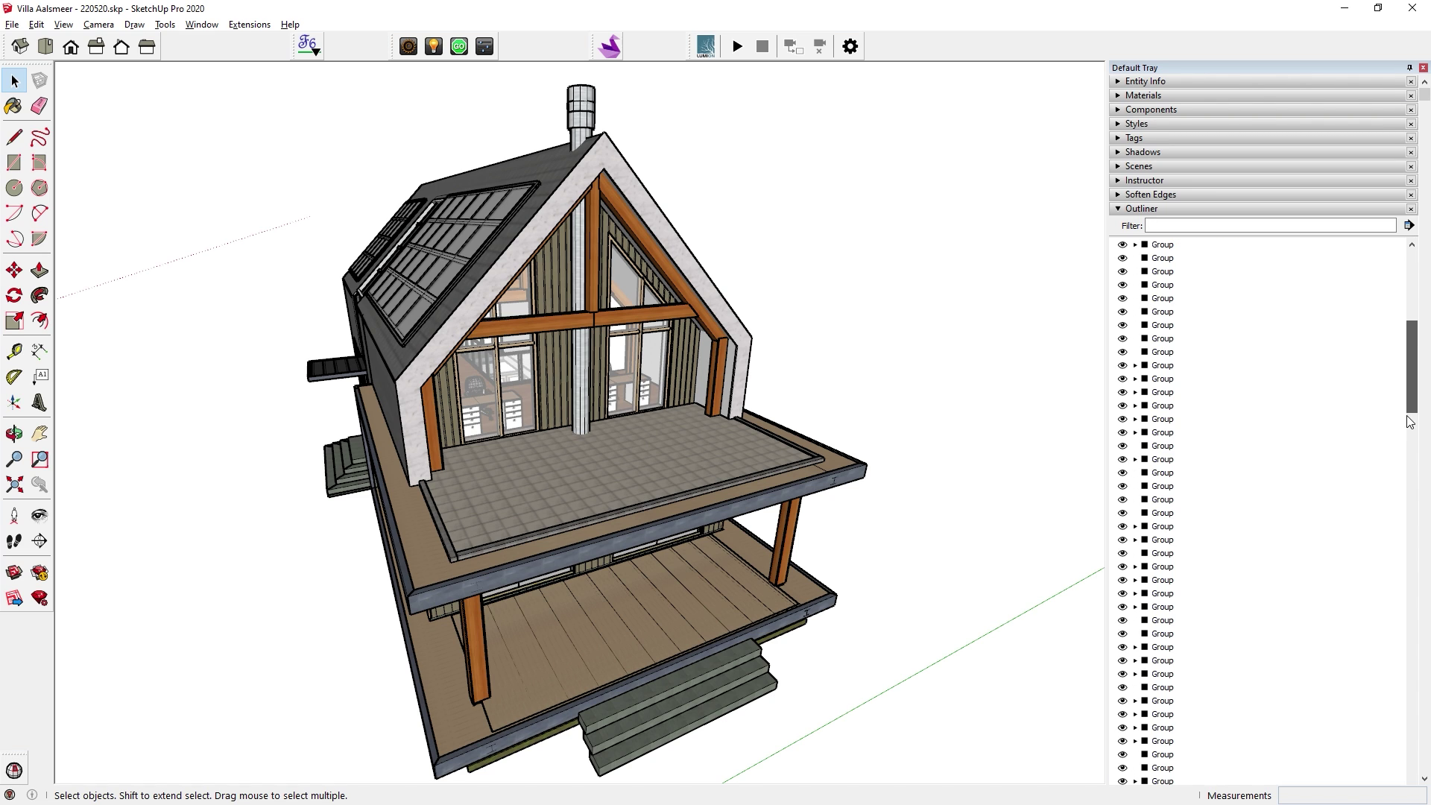
{"action": "left_click_drag", "start_coordinate": [1409, 510], "coordinate": [1416, 600]}
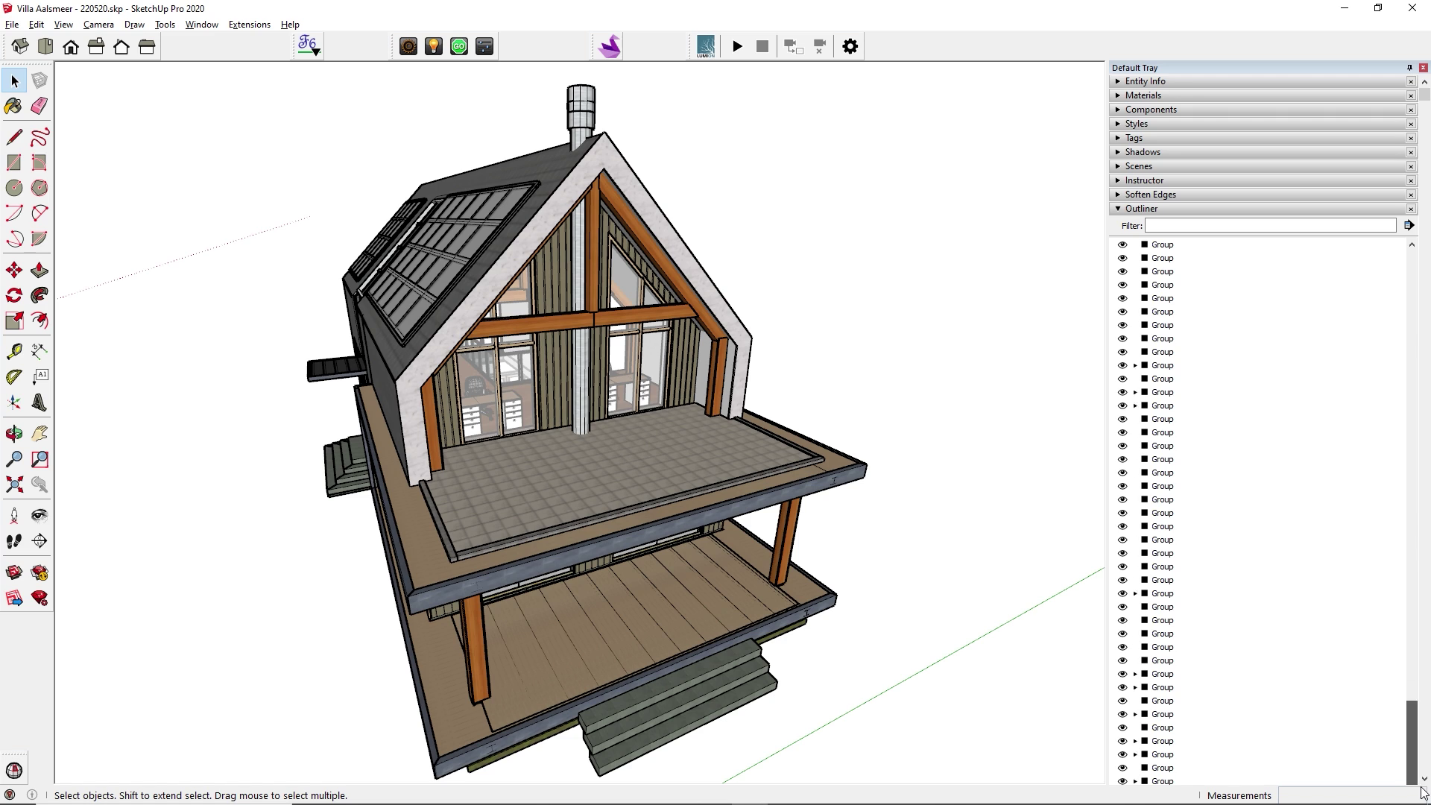
{"action": "left_click_drag", "start_coordinate": [1424, 793], "coordinate": [1424, 277]}
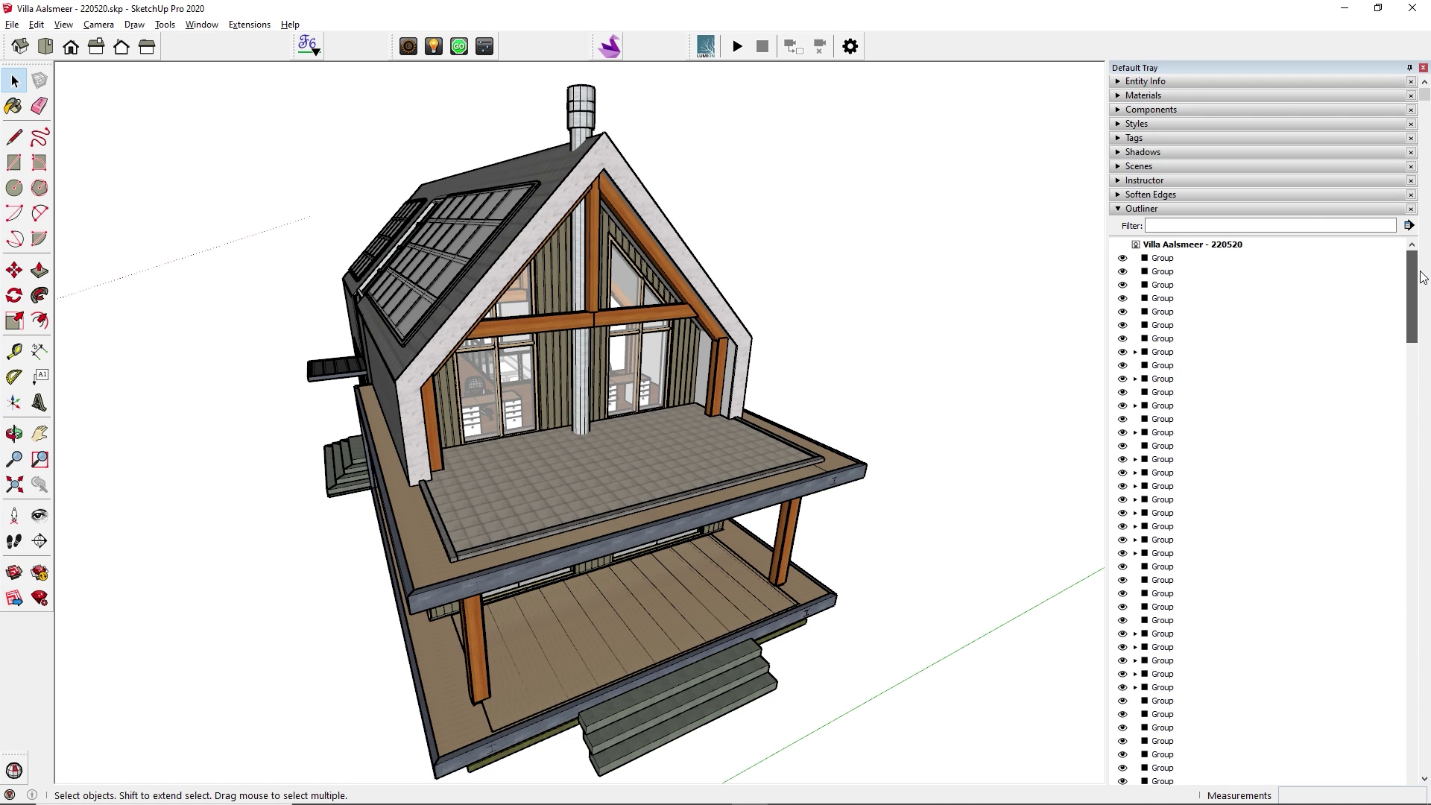
{"action": "left_click", "coordinate": [1119, 209]}
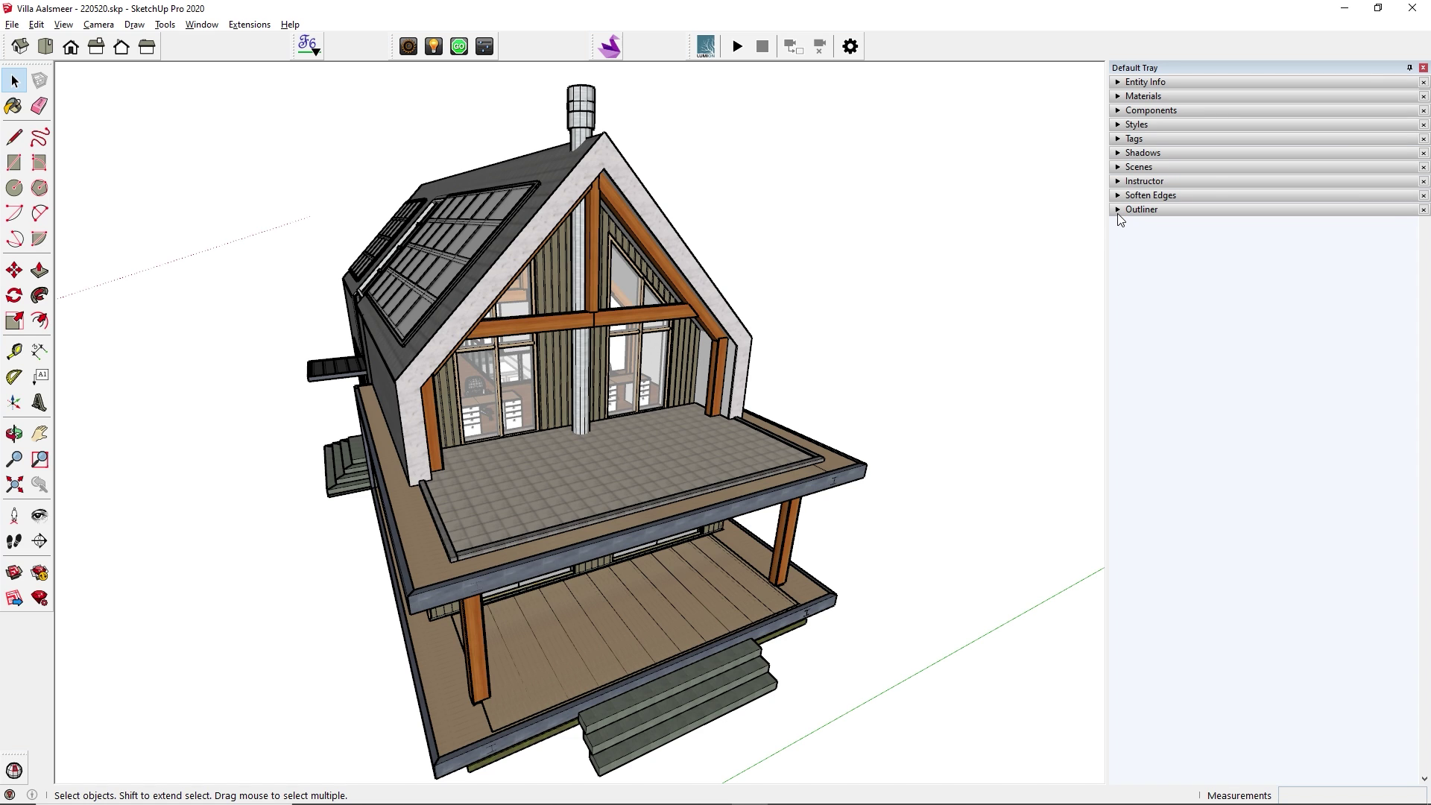
Step: Hide all tags from ARCHICAD Layer down to LU, leaving only Untagged visible
{"action": "left_click", "coordinate": [1119, 139]}
{"action": "left_click", "coordinate": [1116, 233]}
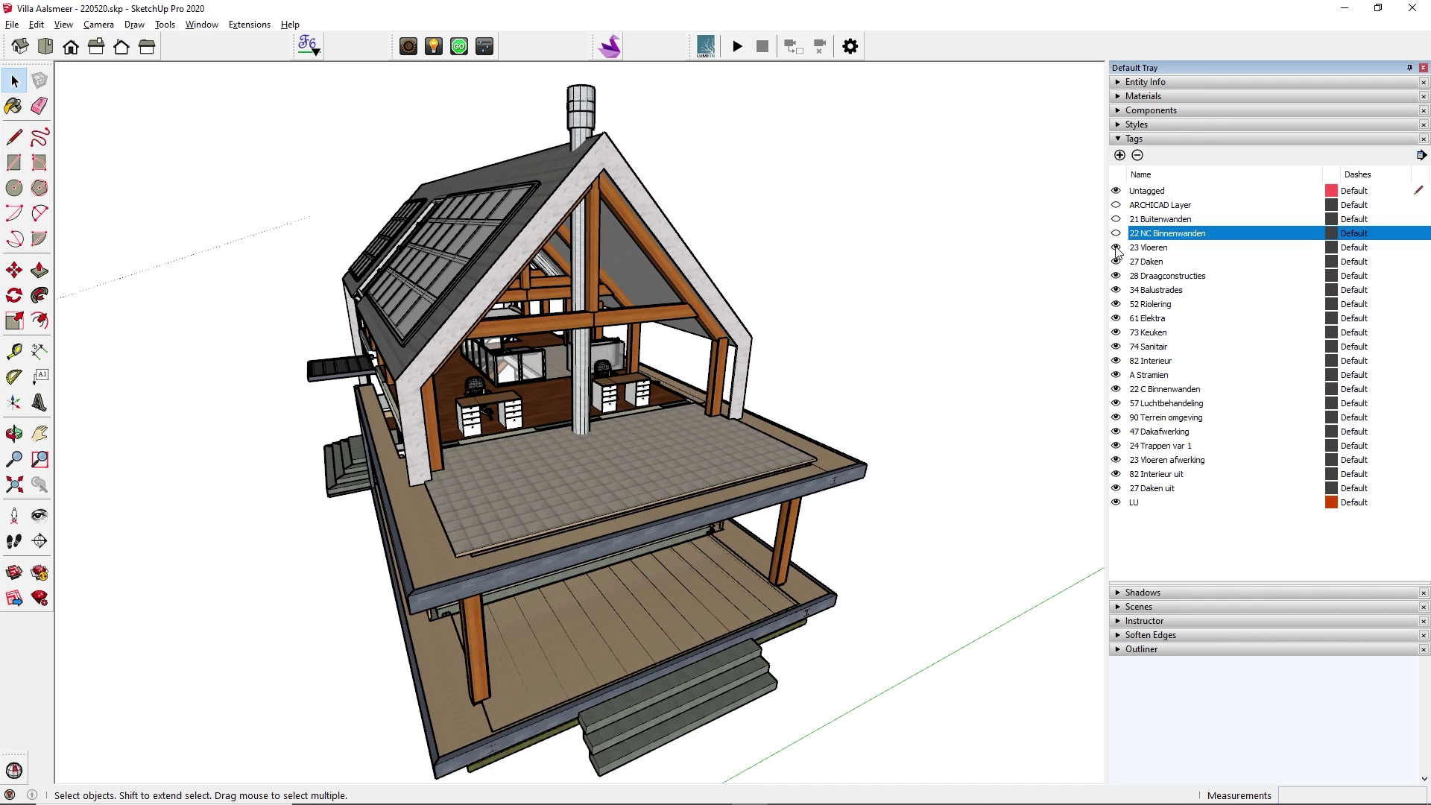
{"action": "left_click", "coordinate": [1116, 248]}
{"action": "left_click", "coordinate": [1115, 262]}
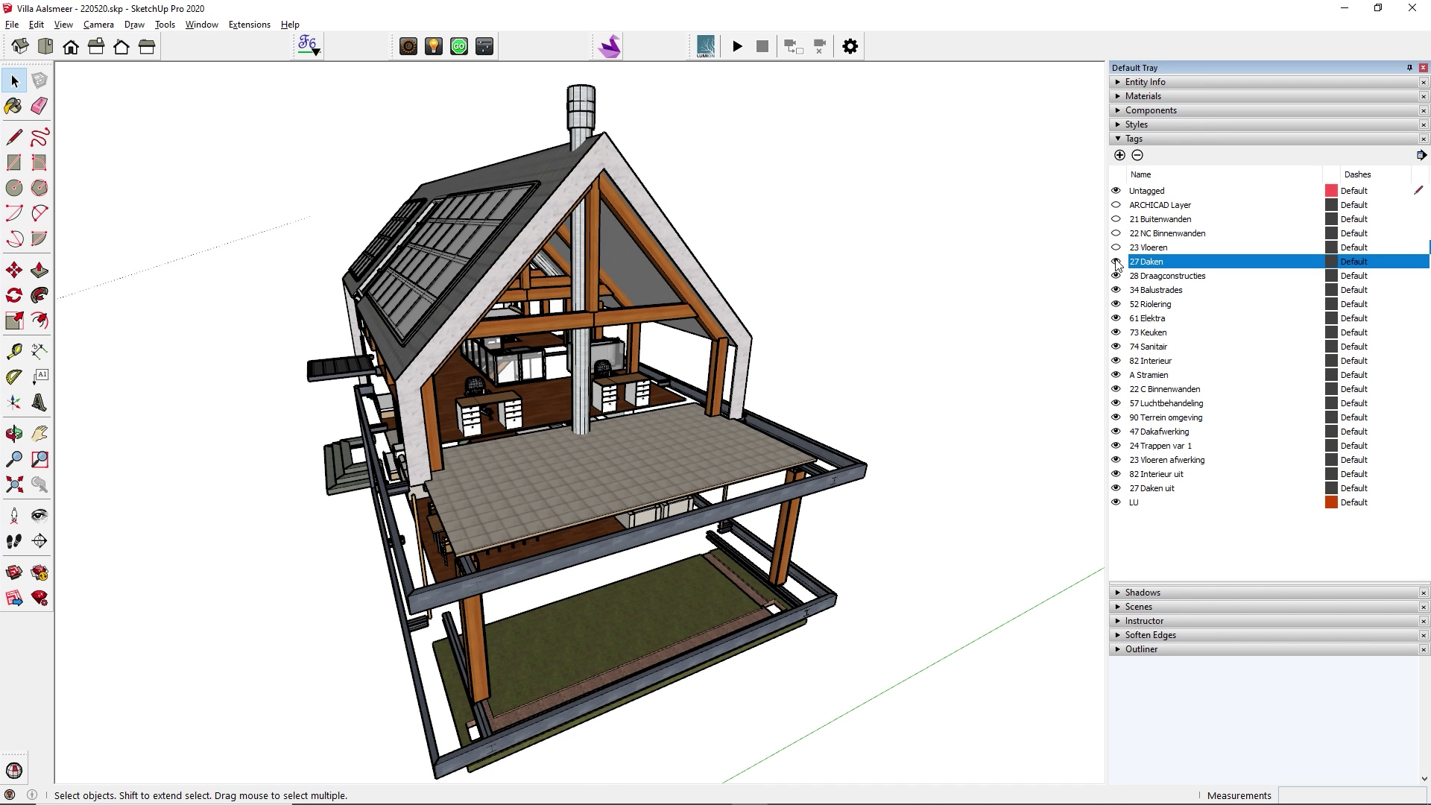
{"action": "left_click", "coordinate": [1169, 282]}
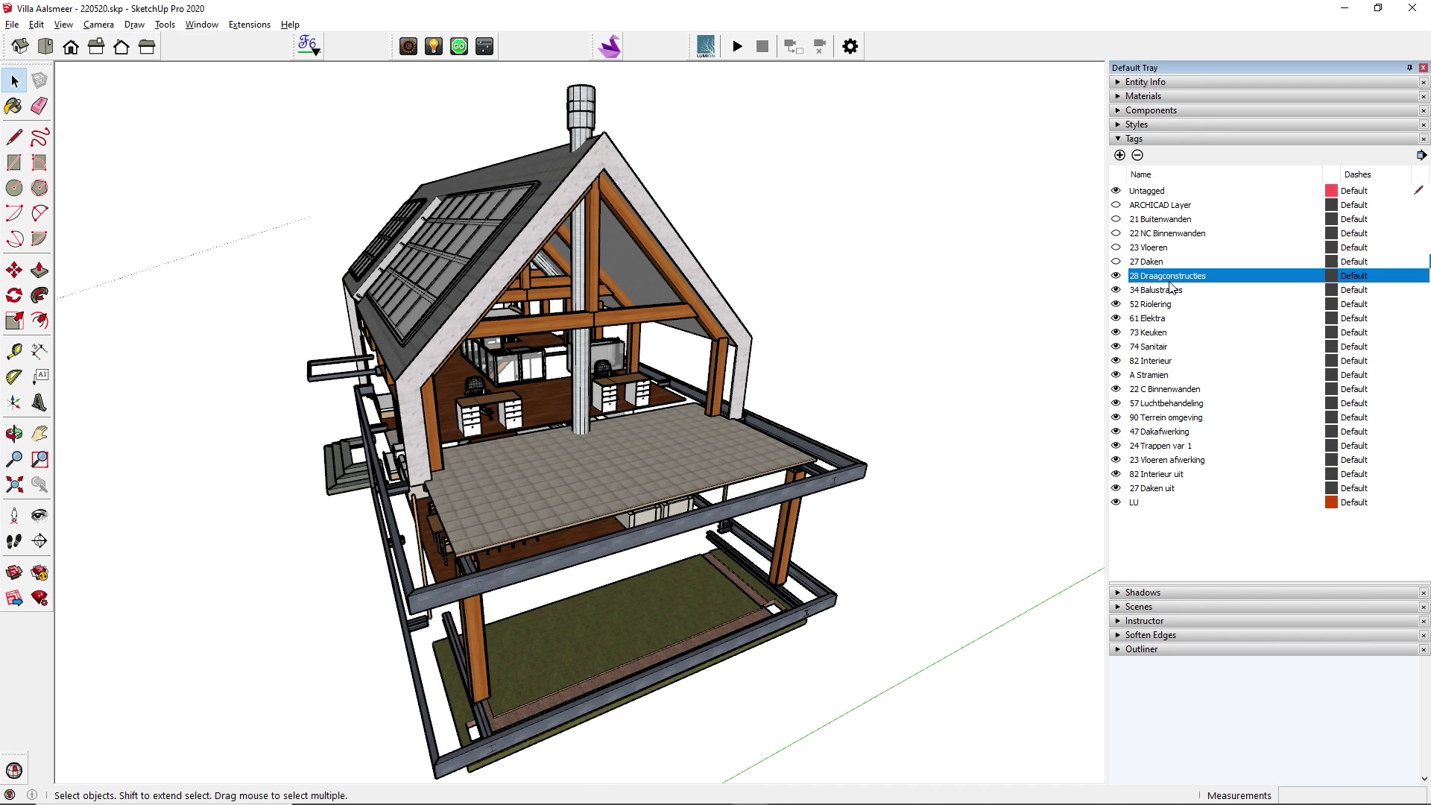
{"action": "left_click", "coordinate": [1143, 504], "text": "shift"}
{"action": "left_click", "coordinate": [1116, 503]}
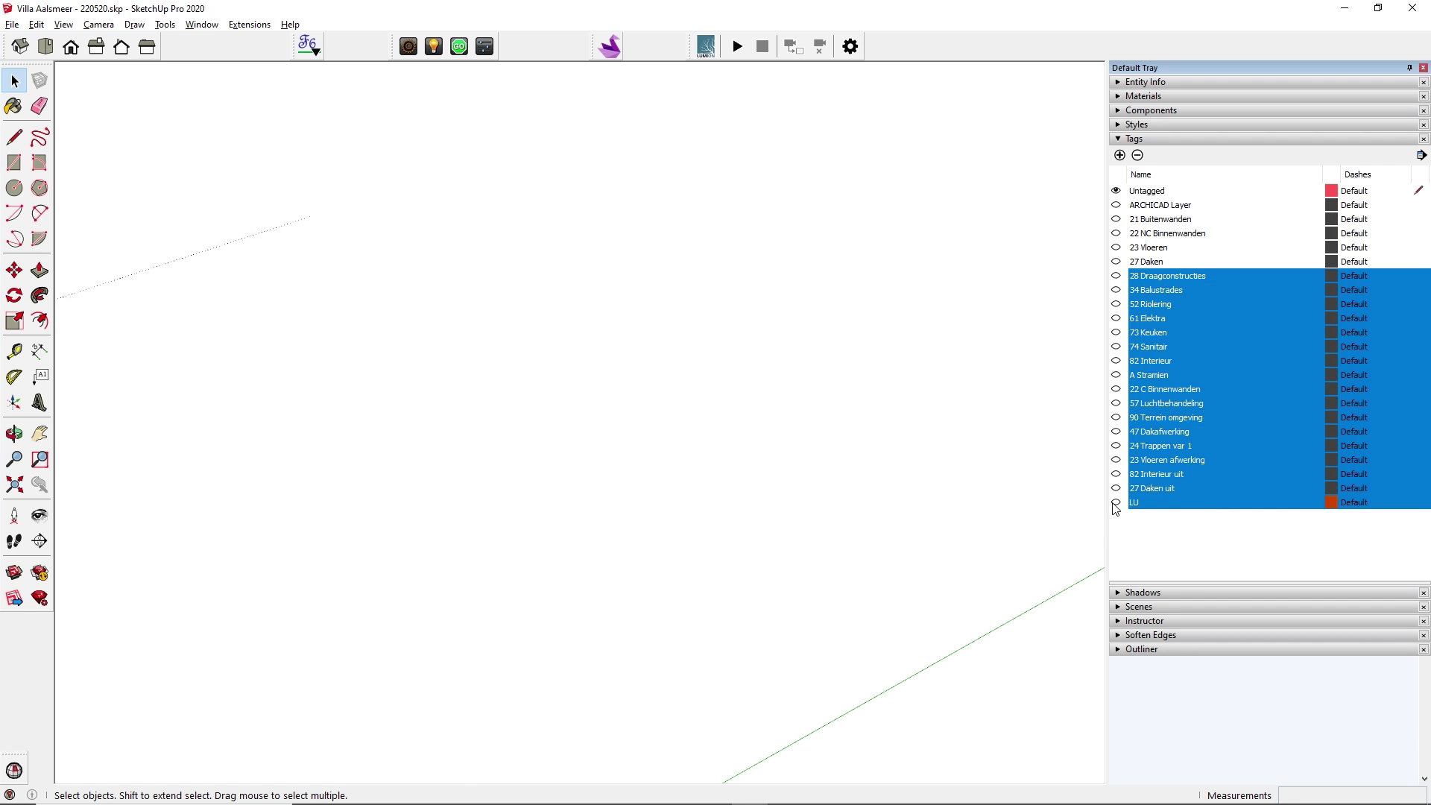
Step: Show the ARCHICAD Layer tag, select all its wall parts and combine them into one group
{"action": "left_click", "coordinate": [1116, 205]}
{"action": "key", "text": "ctrl+a"}
{"action": "right_click", "coordinate": [574, 373]}
{"action": "left_click", "coordinate": [612, 517]}
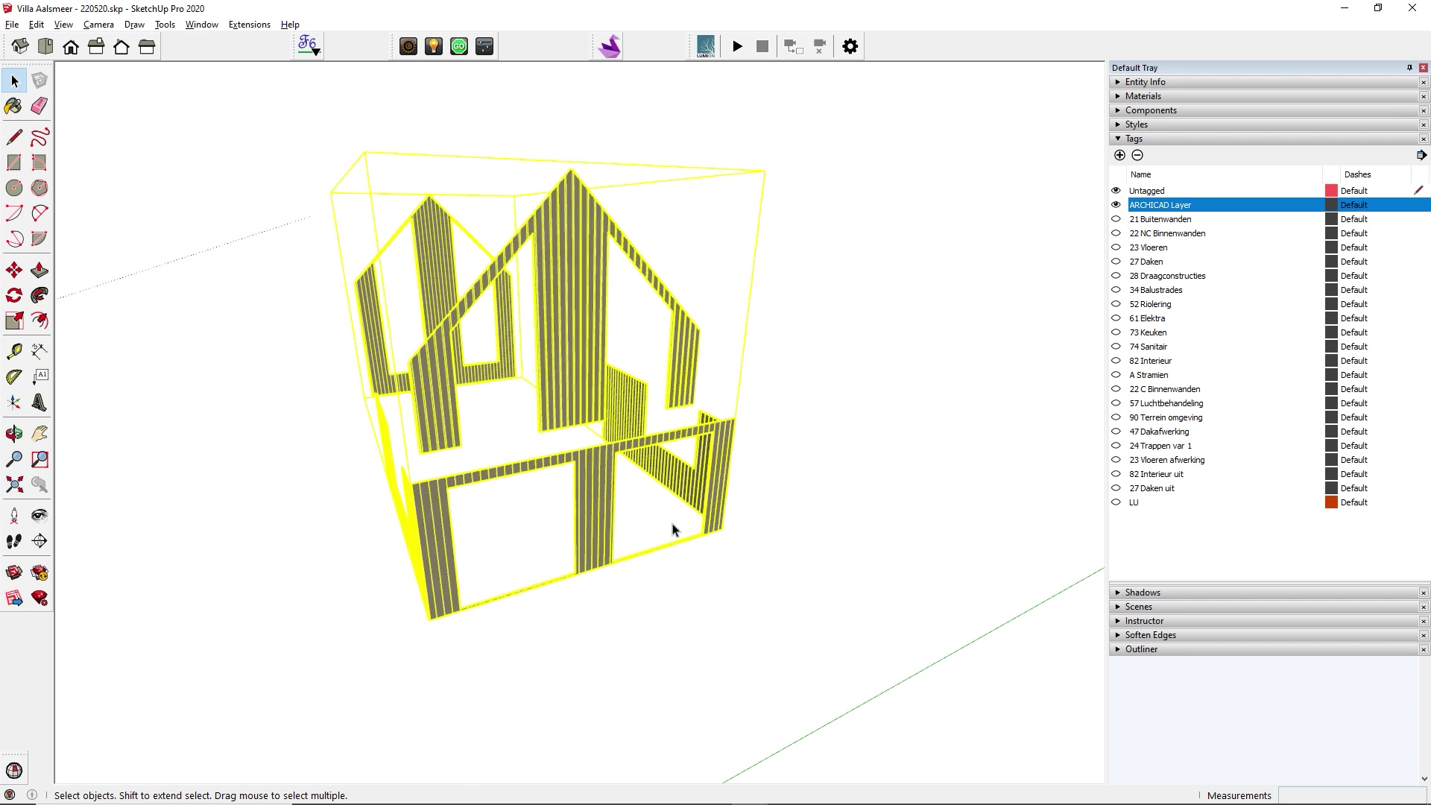
Step: Name the new outside wall group in the Outliner, collapse it and hide it
{"action": "left_click", "coordinate": [1118, 649]}
{"action": "scroll", "coordinate": [1418, 668], "scroll_direction": "down", "scroll_amount": 10}
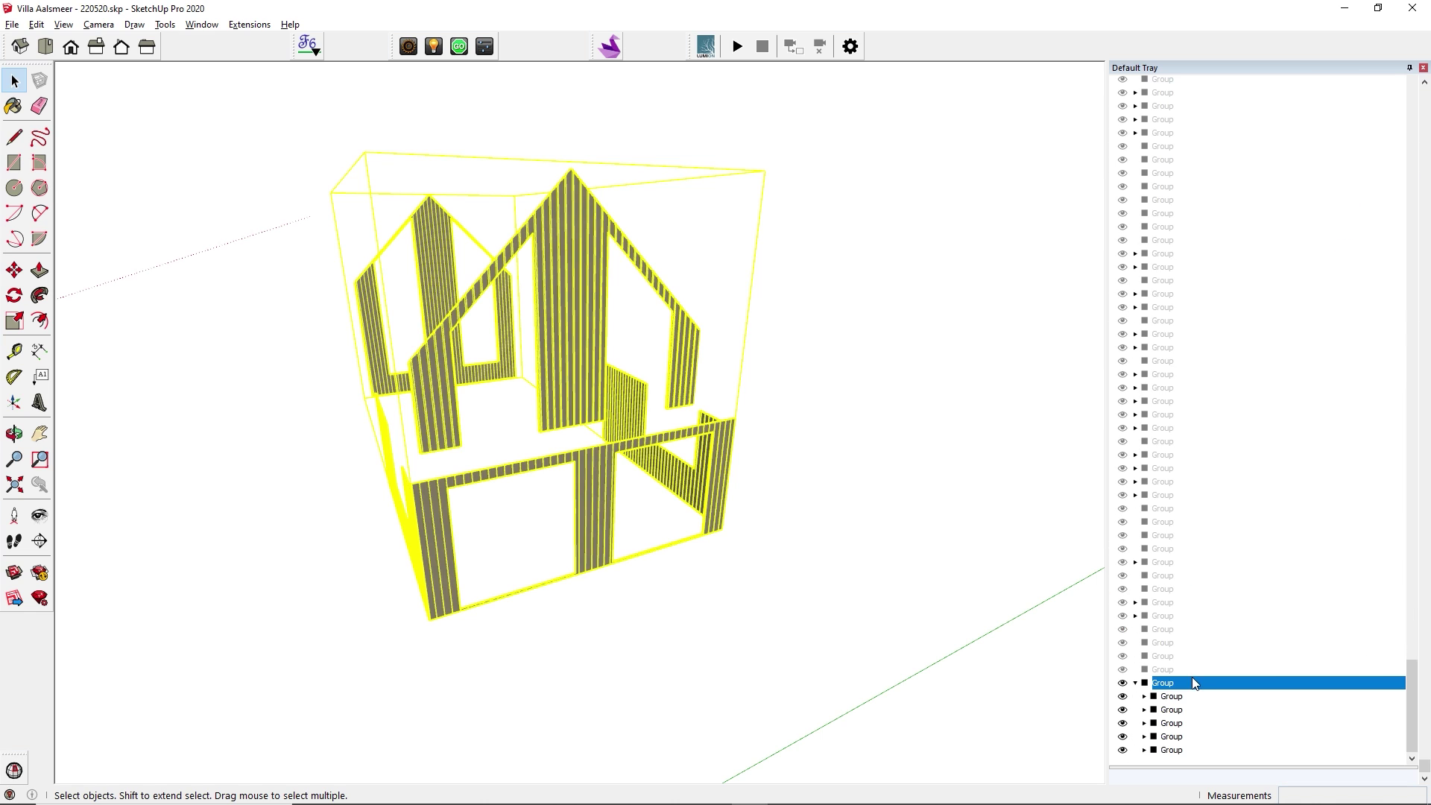
{"action": "double_click", "coordinate": [1193, 682]}
{"action": "key", "text": "Return"}
{"action": "left_click", "coordinate": [1135, 684]}
{"action": "left_click", "coordinate": [1122, 750]}
Step: Show the 21 Buitenwanden tag and select all of its visible parts
{"action": "left_click_drag", "start_coordinate": [1412, 684], "coordinate": [1379, 22]}
{"action": "scroll", "coordinate": [1343, 241], "scroll_direction": "up", "scroll_amount": 10}
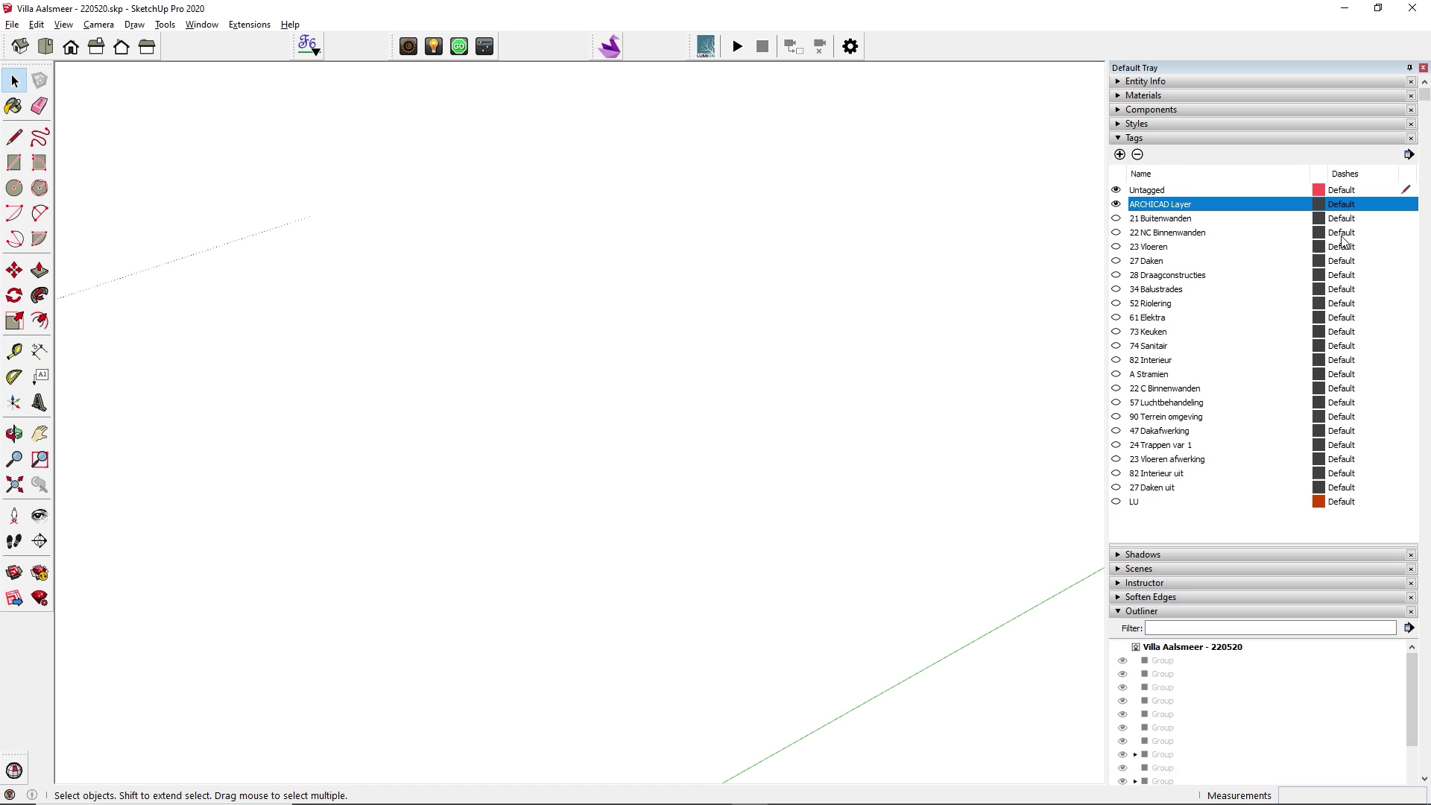
{"action": "left_click", "coordinate": [1116, 218]}
{"action": "key", "text": "ctrl+a"}
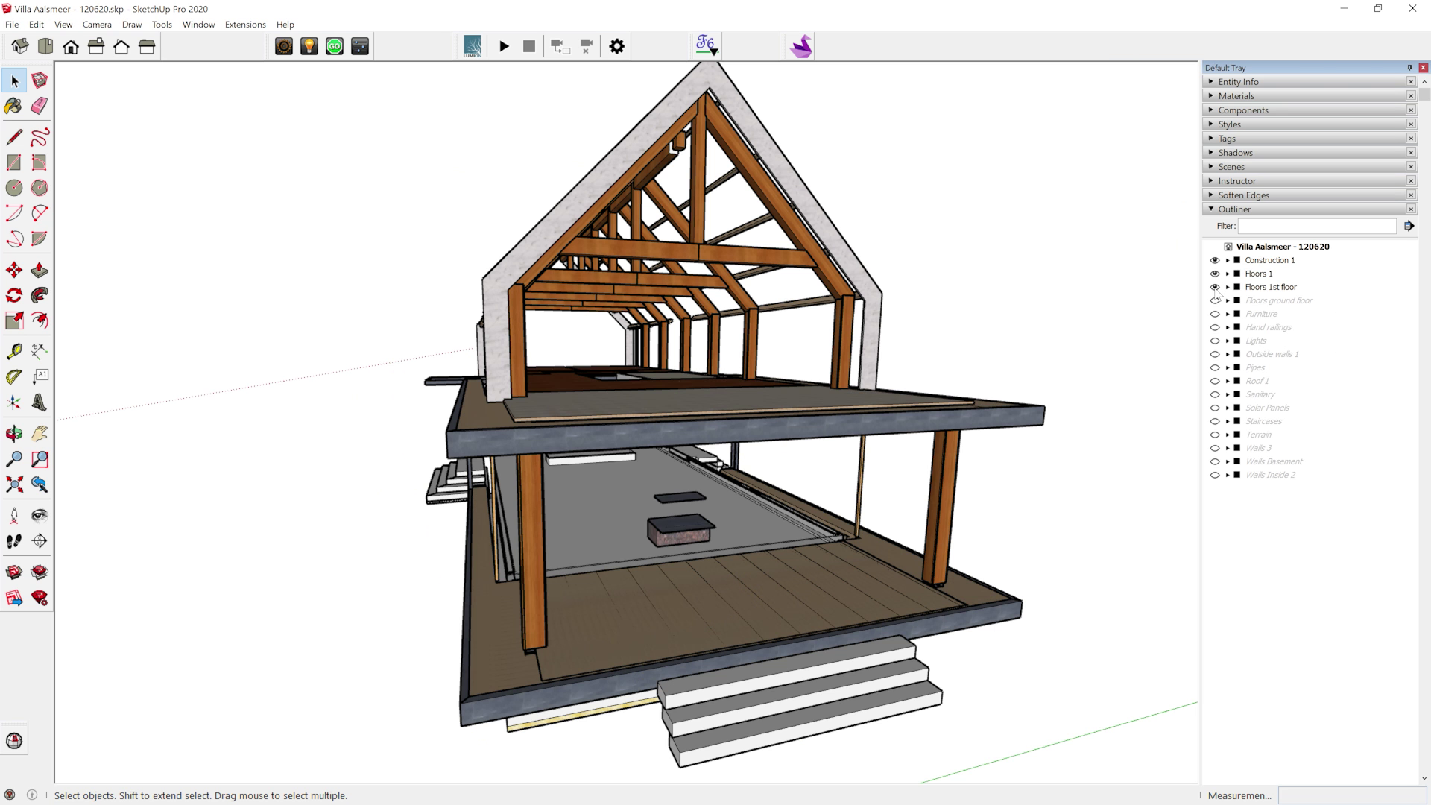
Step: In Villa Aalsmeer - 120620, unhide the groups Floors ground floor, Furniture, Hand railings, Lights, Outside walls 1, Pipes and Roof 1
{"action": "left_click", "coordinate": [1215, 301]}
{"action": "left_click", "coordinate": [1215, 314]}
{"action": "left_click", "coordinate": [1215, 327]}
{"action": "left_click", "coordinate": [1214, 340]}
{"action": "left_click", "coordinate": [1215, 354]}
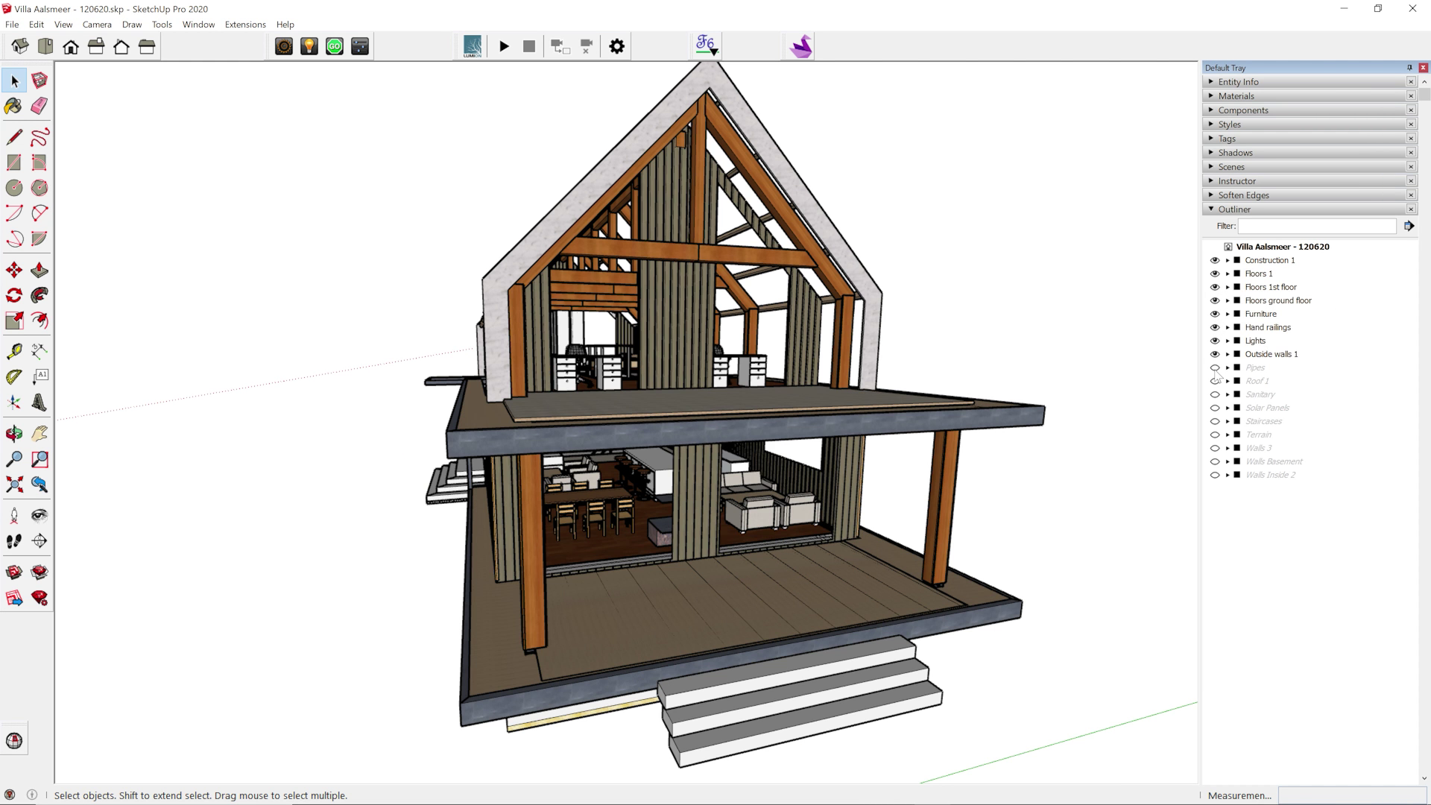
{"action": "left_click", "coordinate": [1215, 368]}
{"action": "left_click", "coordinate": [1214, 380]}
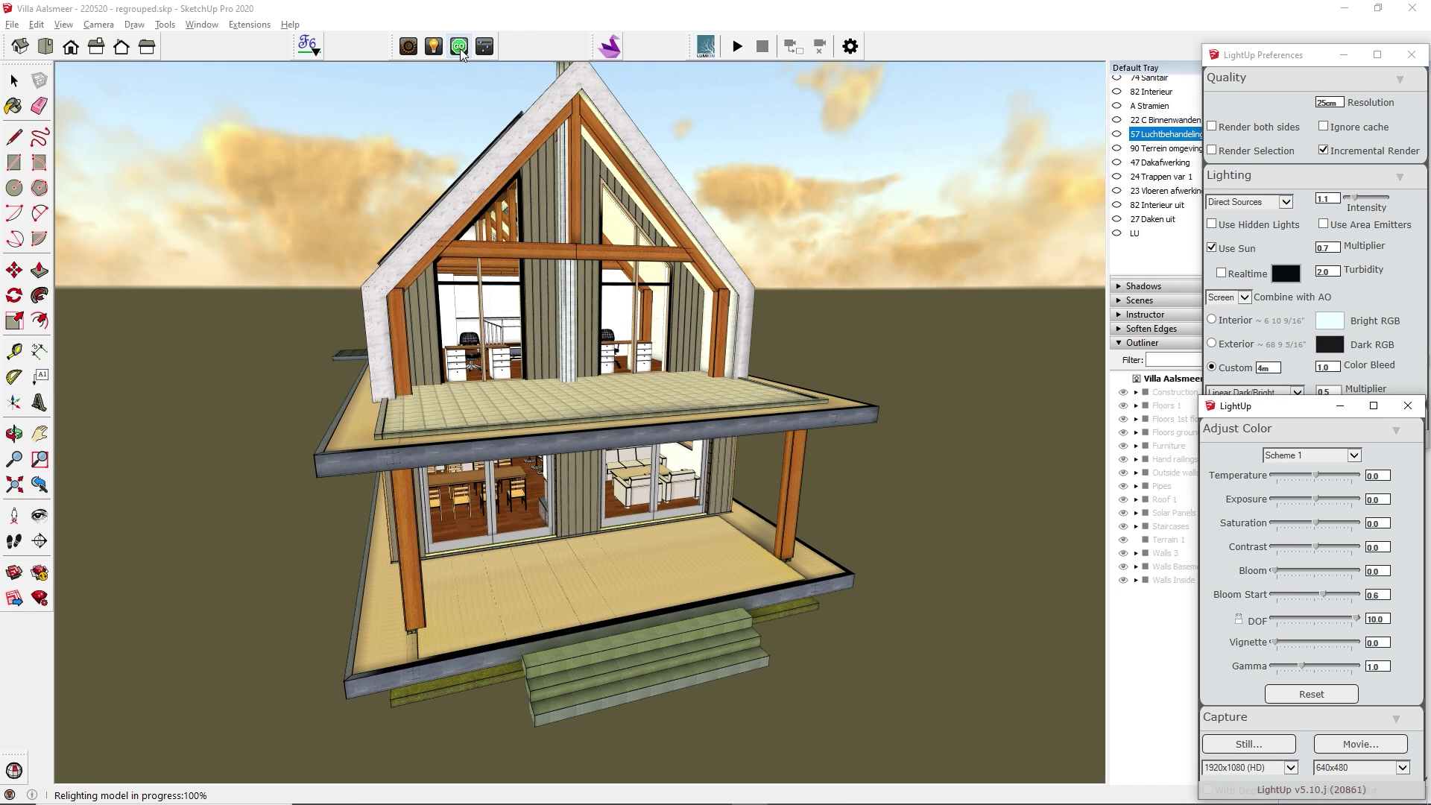
Step: Leave the LightUp render view of the regrouped villa and clear the LightUp cache
{"action": "middle_click_drag", "start_coordinate": [425, 287], "coordinate": [498, 298]}
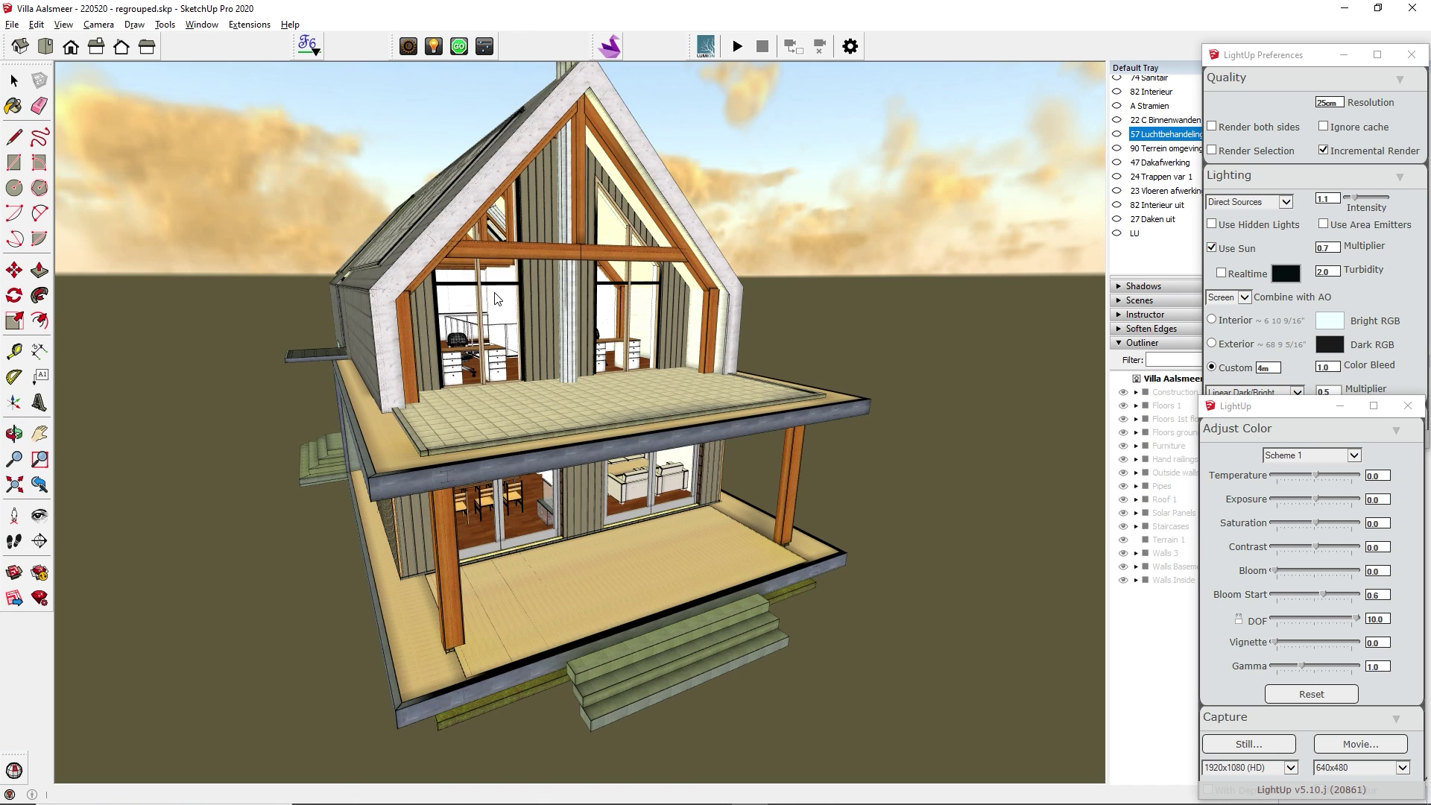
{"action": "left_click", "coordinate": [15, 81]}
{"action": "left_click", "coordinate": [248, 25]}
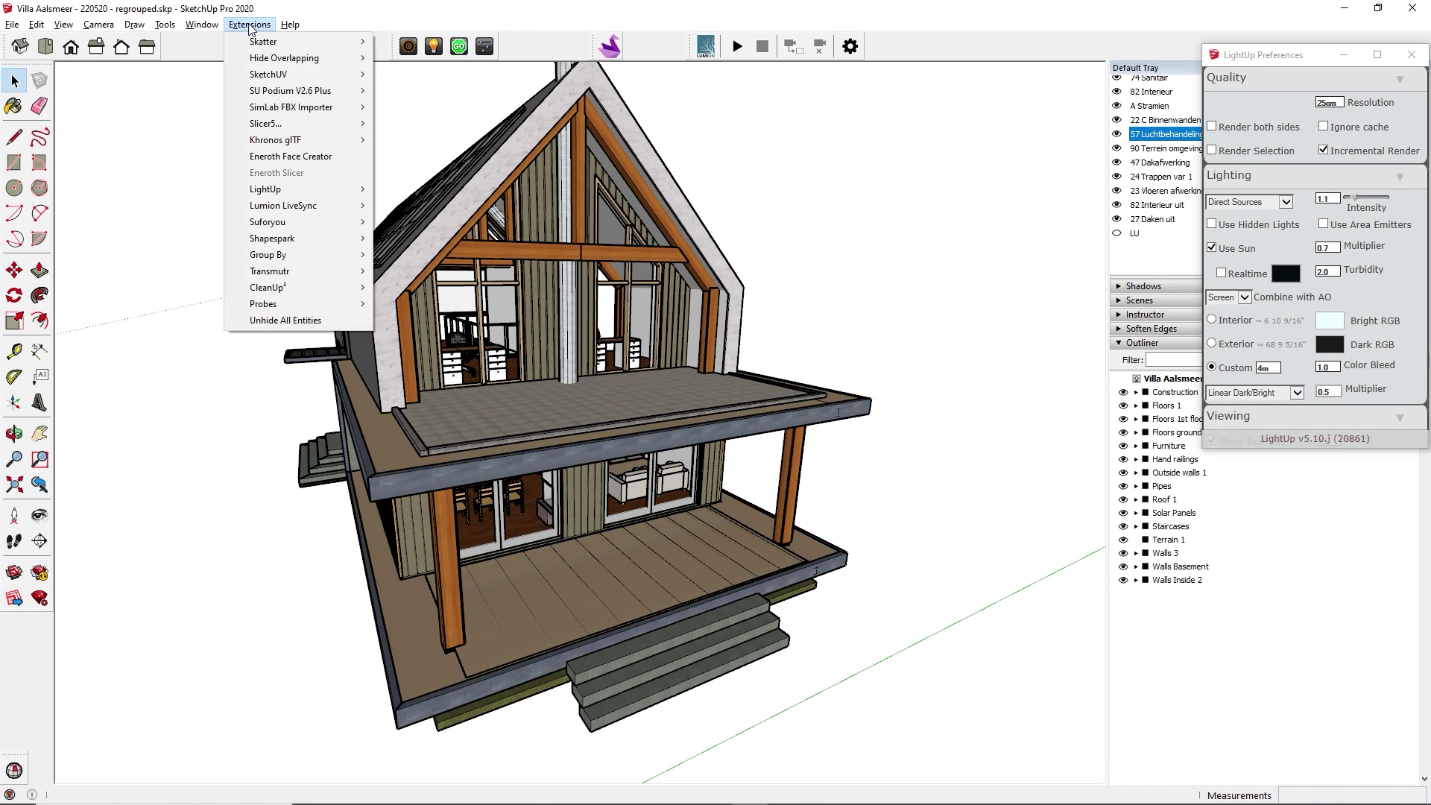
{"action": "mouse_move", "coordinate": [284, 195]}
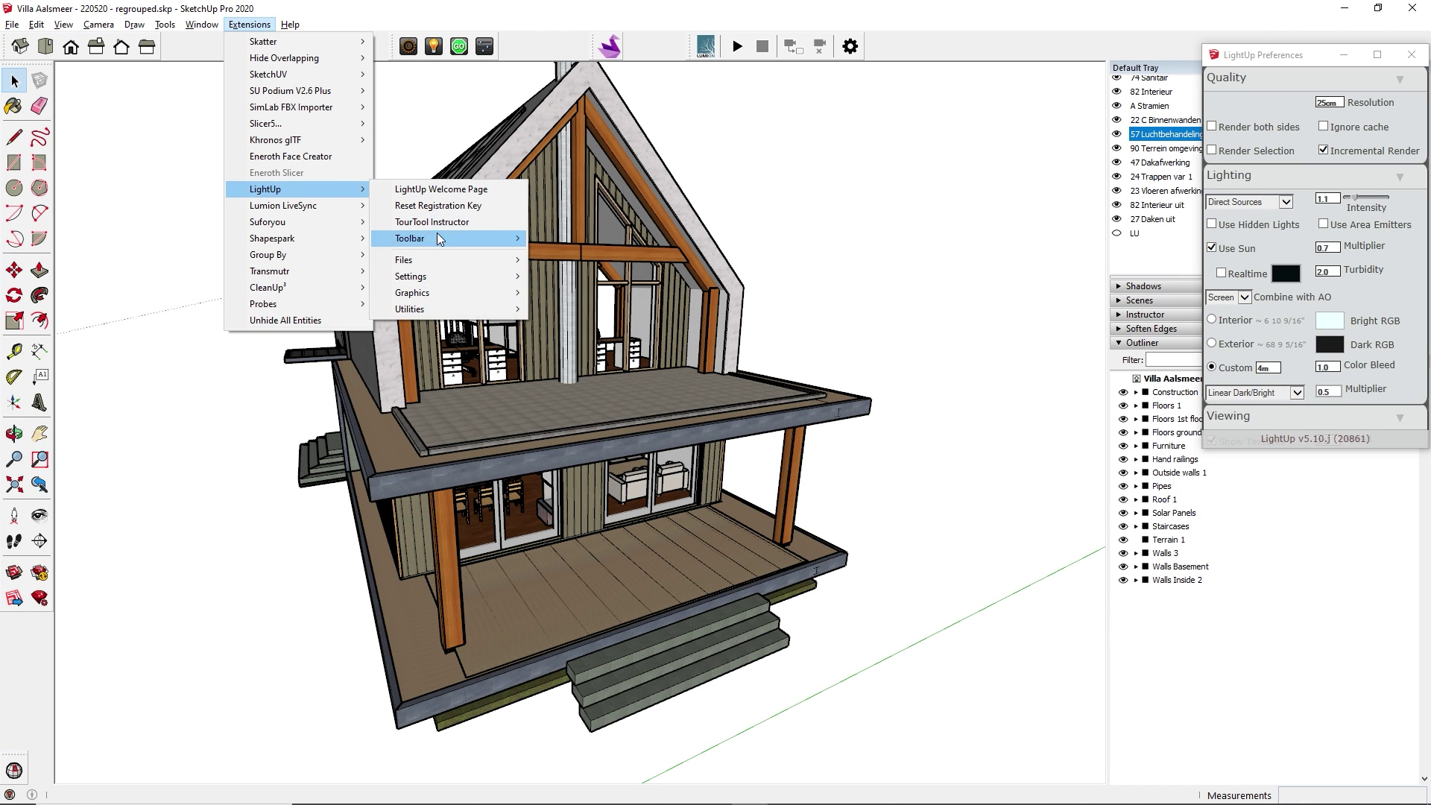
{"action": "mouse_move", "coordinate": [443, 308]}
{"action": "left_click", "coordinate": [589, 347]}
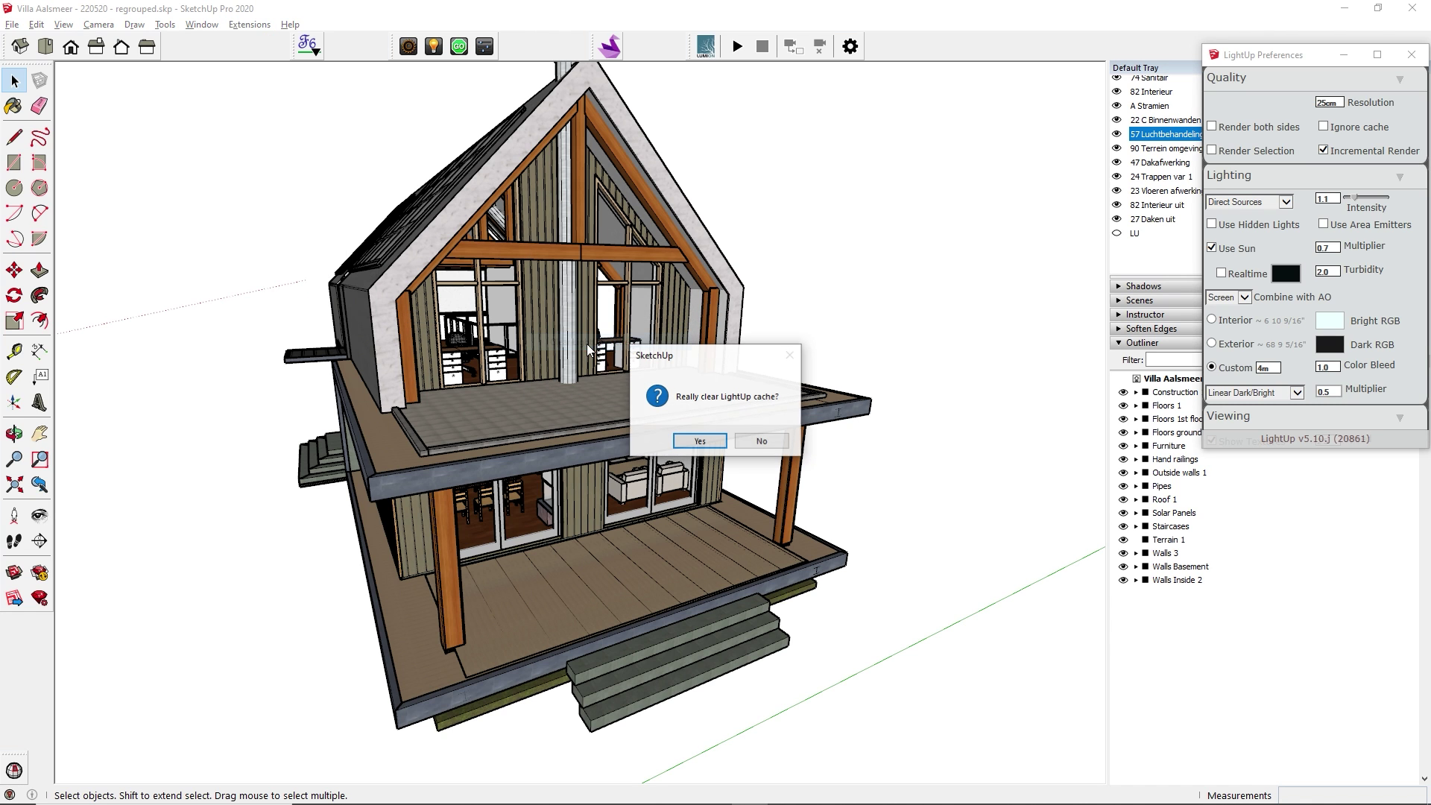
{"action": "left_click", "coordinate": [699, 441]}
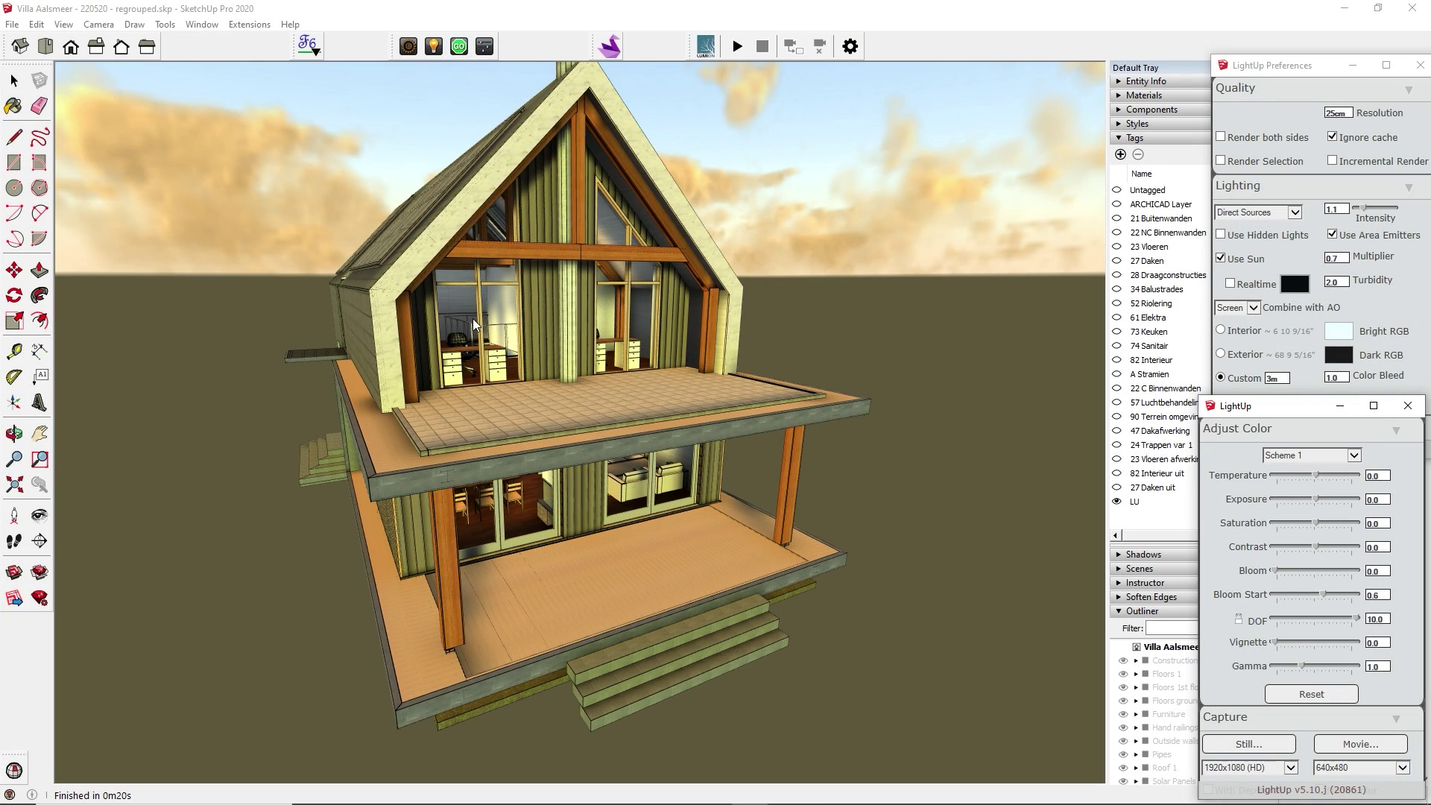
Step: Inspect the 25 cm resolution LightUp render around the house exterior and through the living room and kitchen to the hall doors
{"action": "mouse_move", "coordinate": [440, 330]}
{"action": "middle_mouse_down"}
{"action": "mouse_move", "coordinate": [798, 383]}
{"action": "mouse_move", "coordinate": [837, 418]}
{"action": "mouse_move", "coordinate": [505, 343]}
{"action": "mouse_move", "coordinate": [150, 297]}
{"action": "middle_mouse_up"}
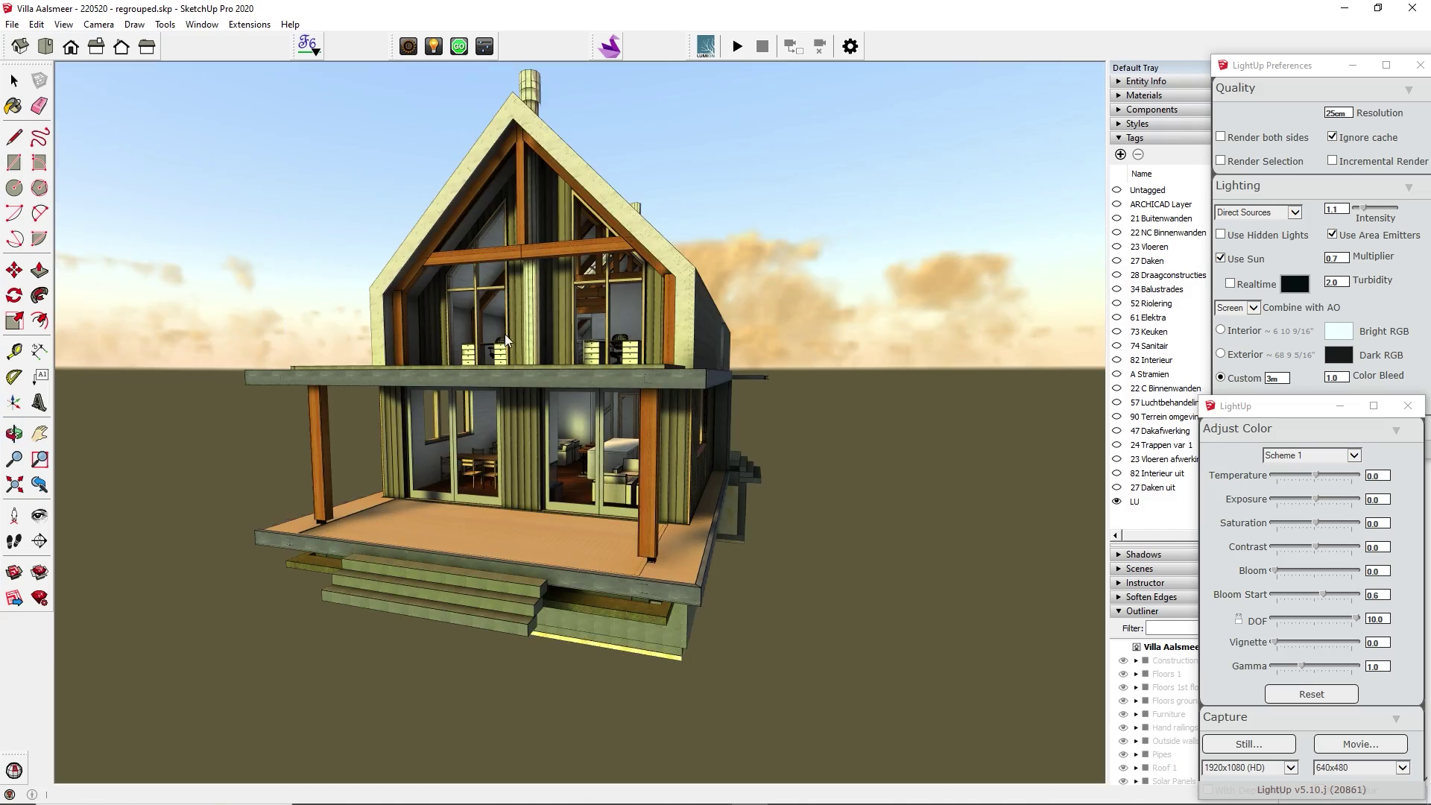
{"action": "middle_click_drag", "start_coordinate": [858, 328], "coordinate": [503, 373]}
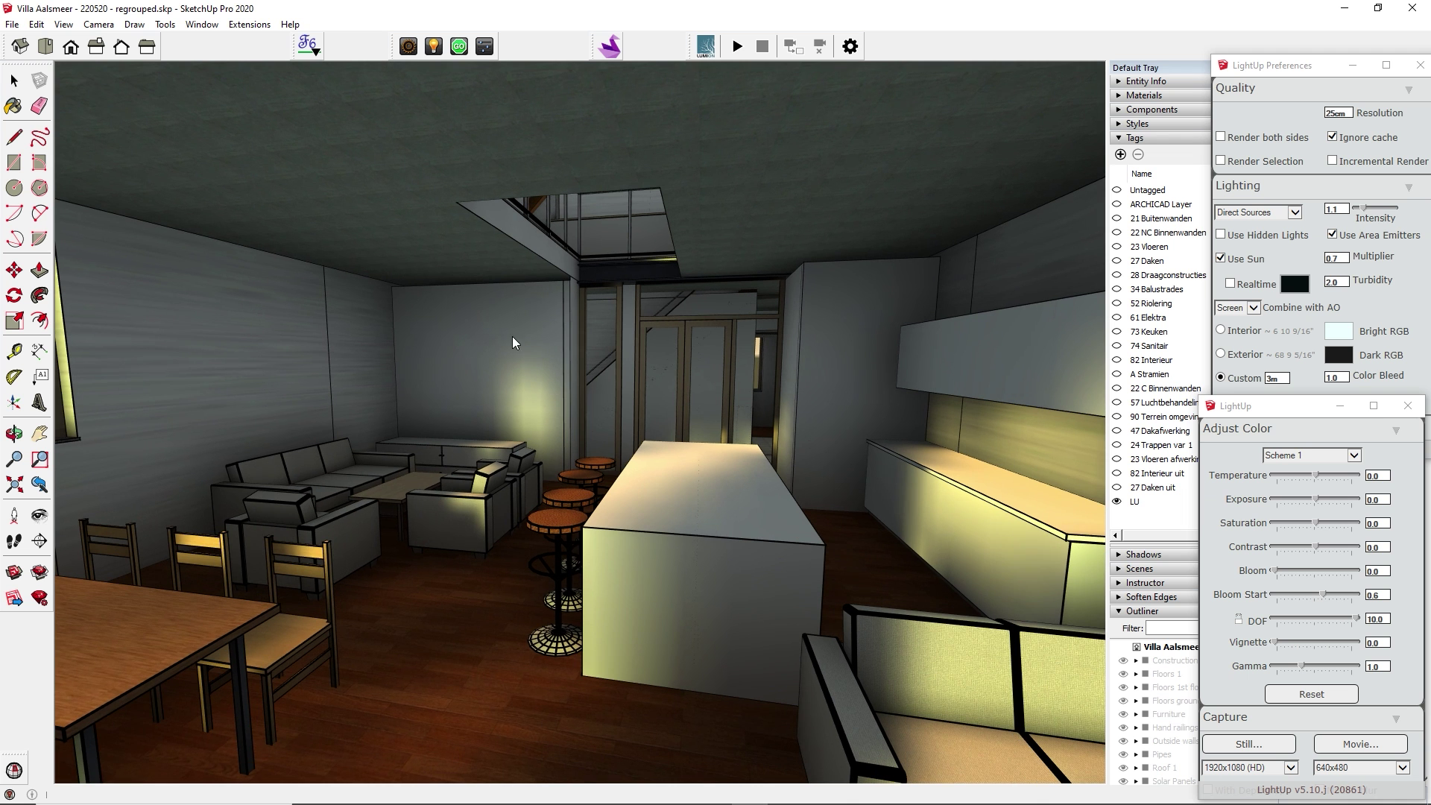
{"action": "scroll", "coordinate": [520, 373], "scroll_direction": "up", "scroll_amount": 5}
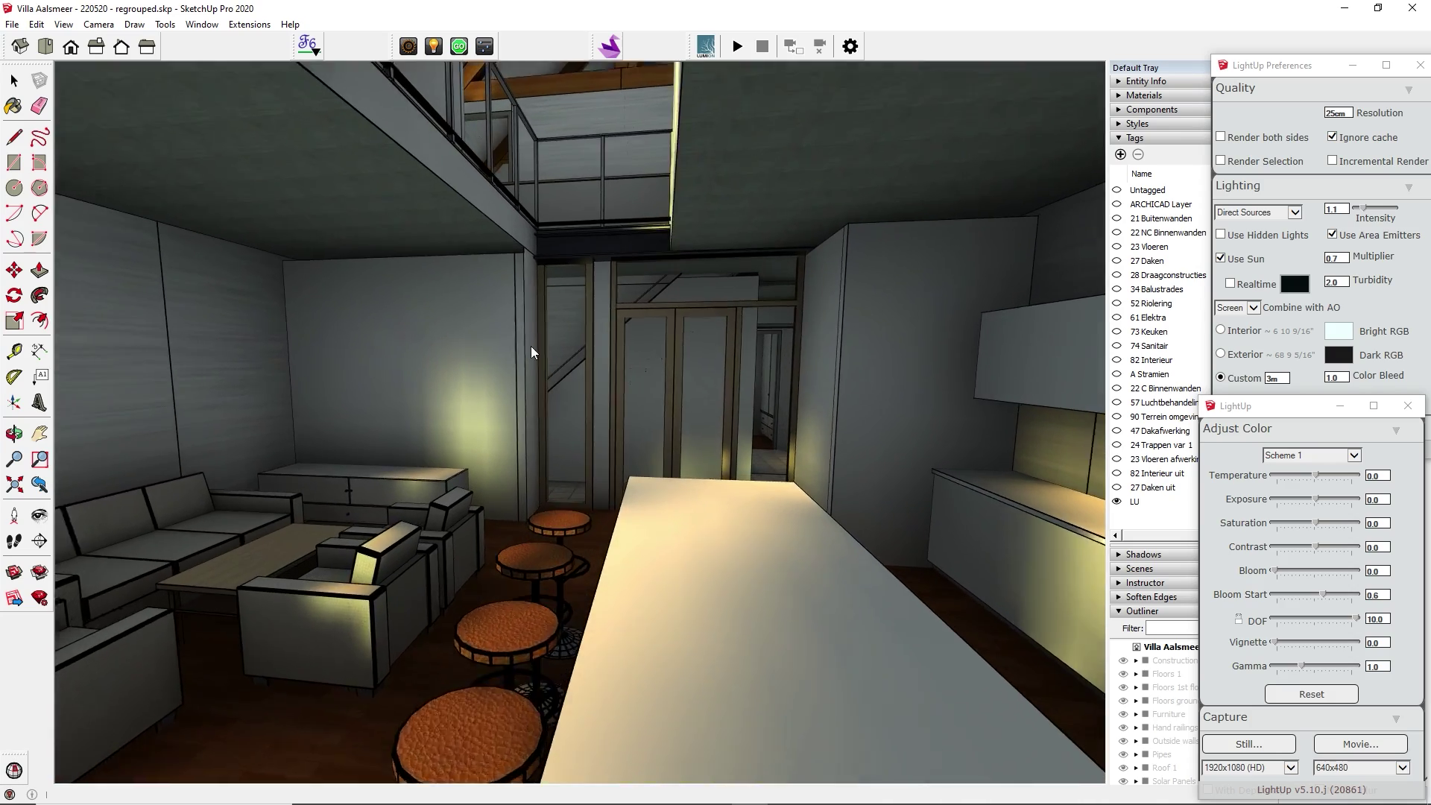
{"action": "scroll", "coordinate": [534, 343], "scroll_direction": "up", "scroll_amount": 8}
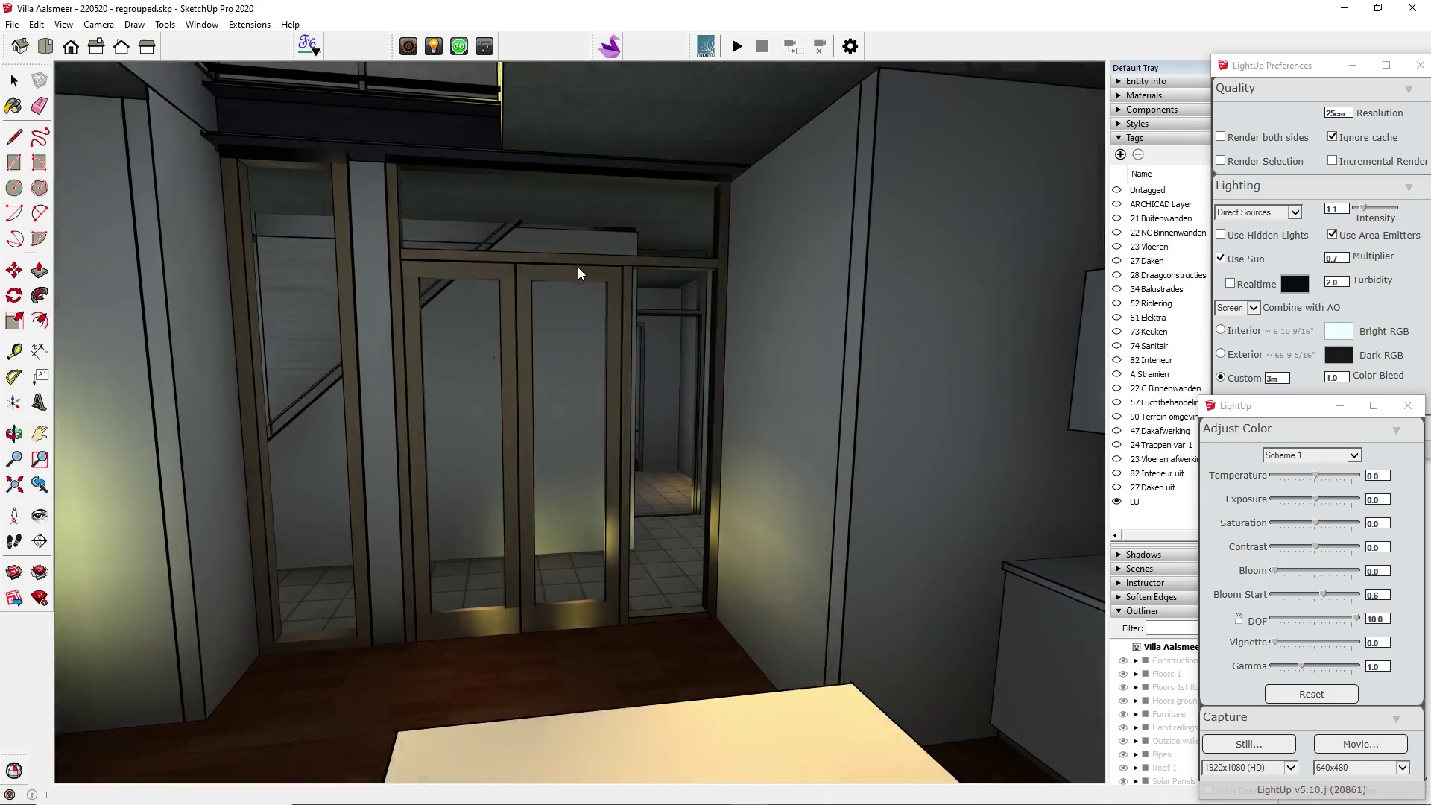
{"action": "scroll", "coordinate": [589, 261], "scroll_direction": "up", "scroll_amount": 6}
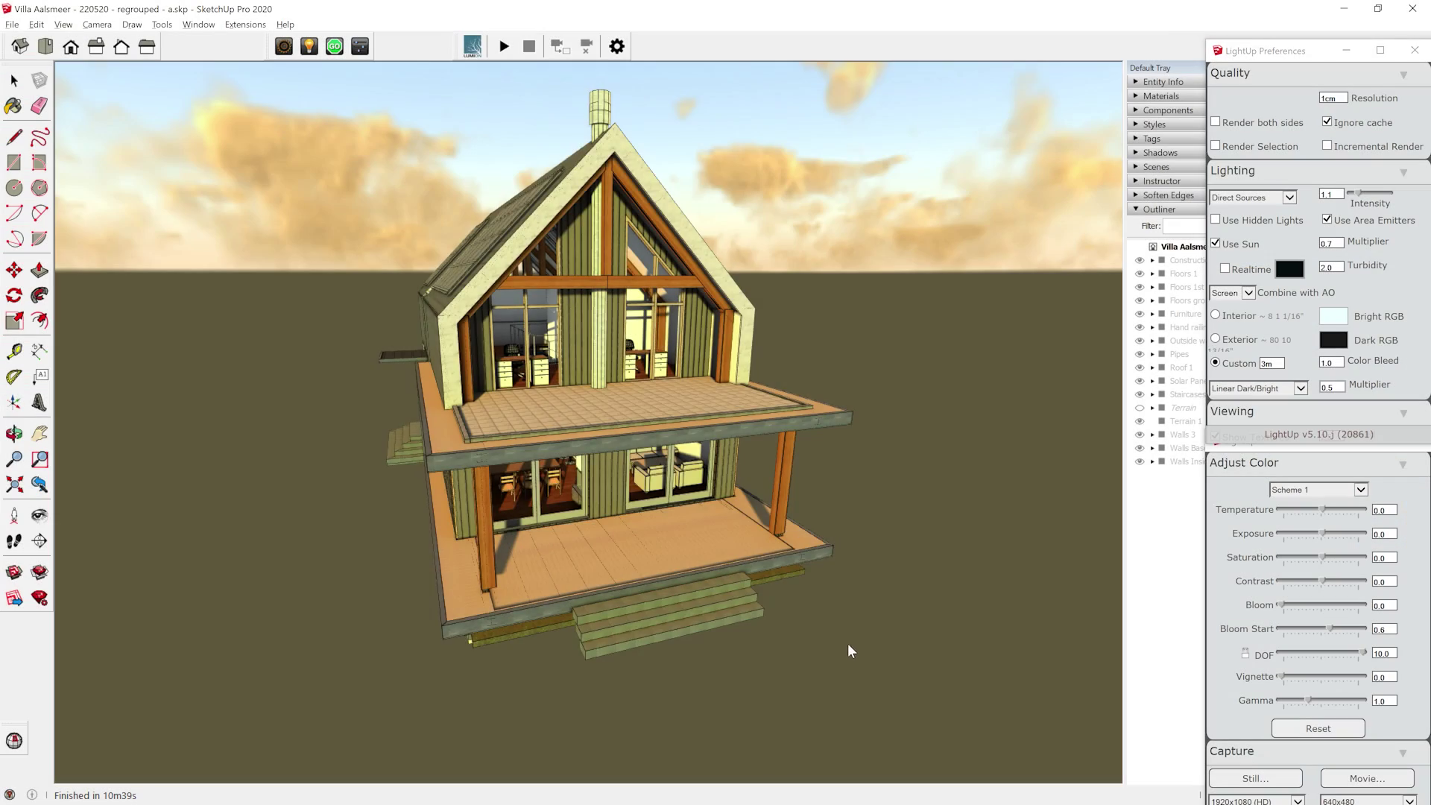
Step: Inspect the 1 cm resolution LightUp render from the terrace through the bedroom and down into the basement
{"action": "middle_click_drag", "start_coordinate": [847, 643], "coordinate": [846, 552], "text": "shift"}
{"action": "scroll", "coordinate": [715, 498], "scroll_direction": "up", "scroll_amount": 5}
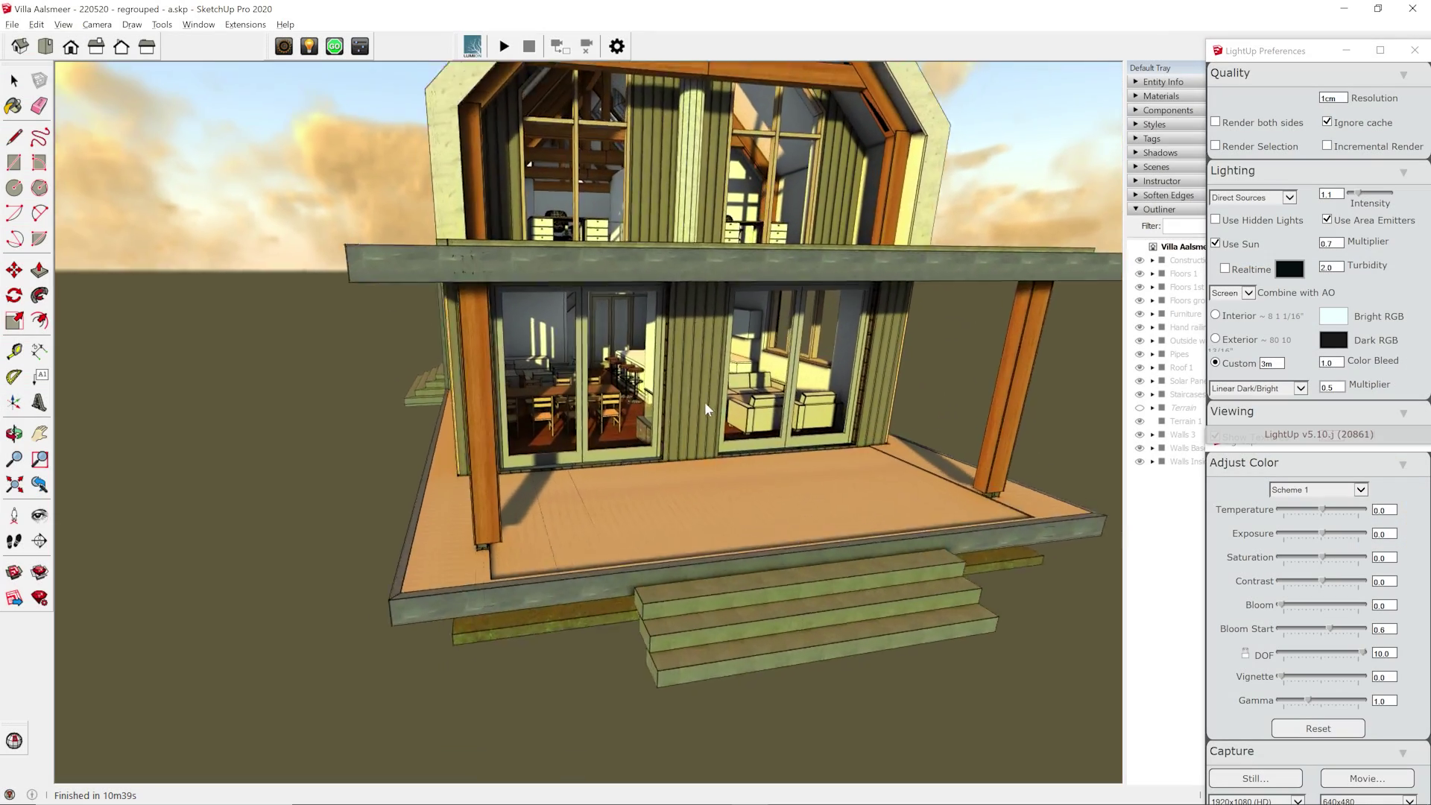
{"action": "scroll", "coordinate": [707, 418], "scroll_direction": "up", "scroll_amount": 8}
{"action": "scroll", "coordinate": [745, 426], "scroll_direction": "up", "scroll_amount": 10}
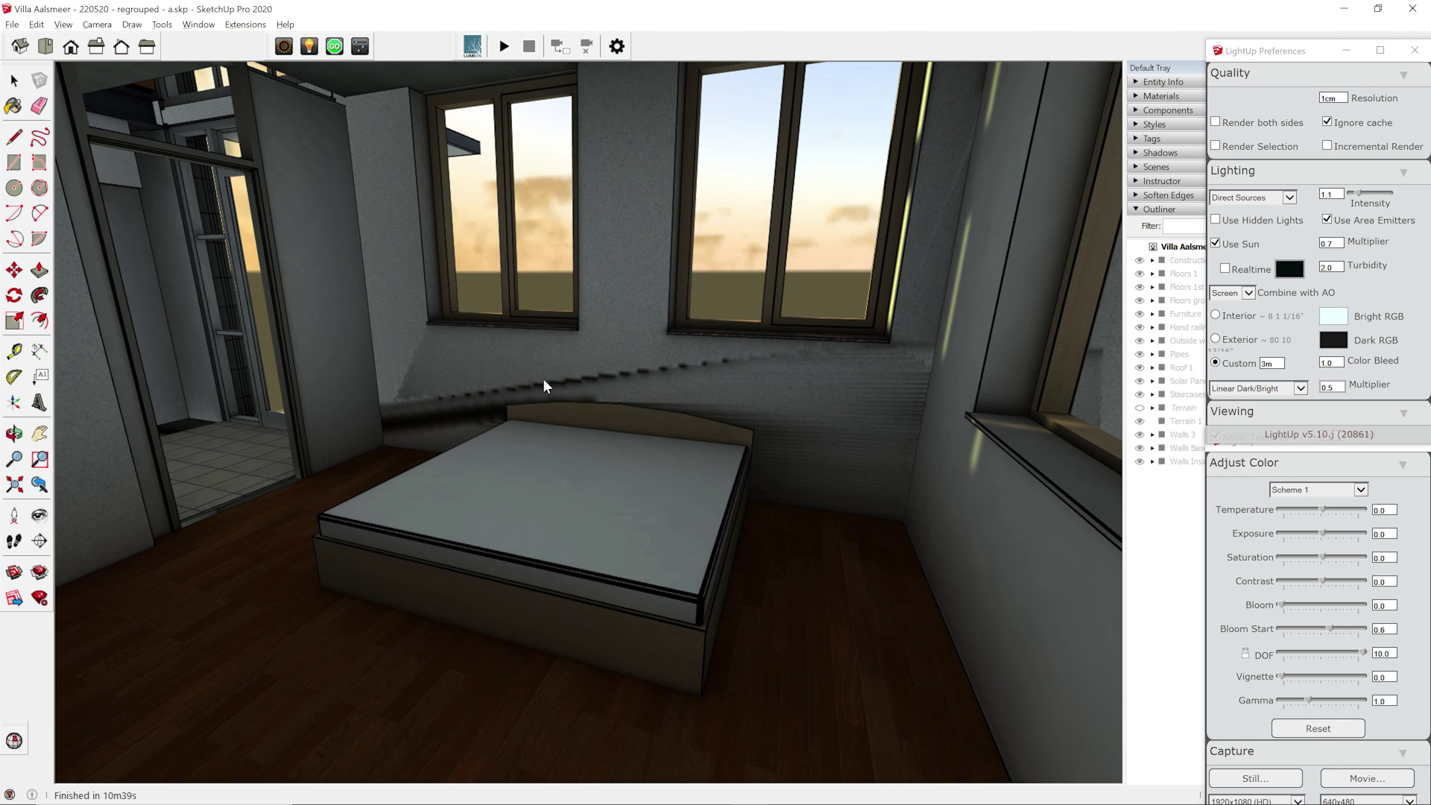
{"action": "scroll", "coordinate": [543, 378], "scroll_direction": "up", "scroll_amount": 15}
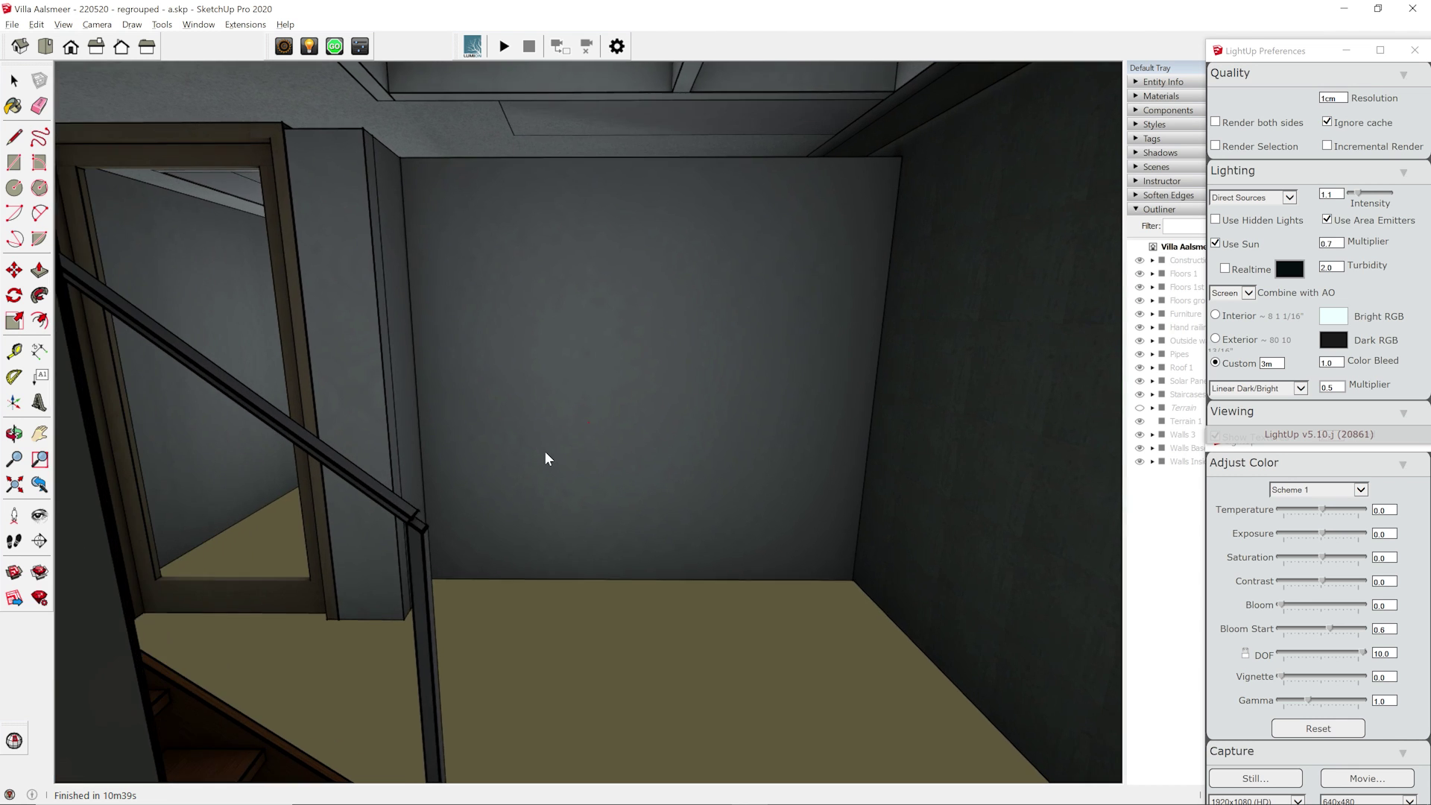
{"action": "scroll", "coordinate": [380, 407], "scroll_direction": "up", "scroll_amount": 10}
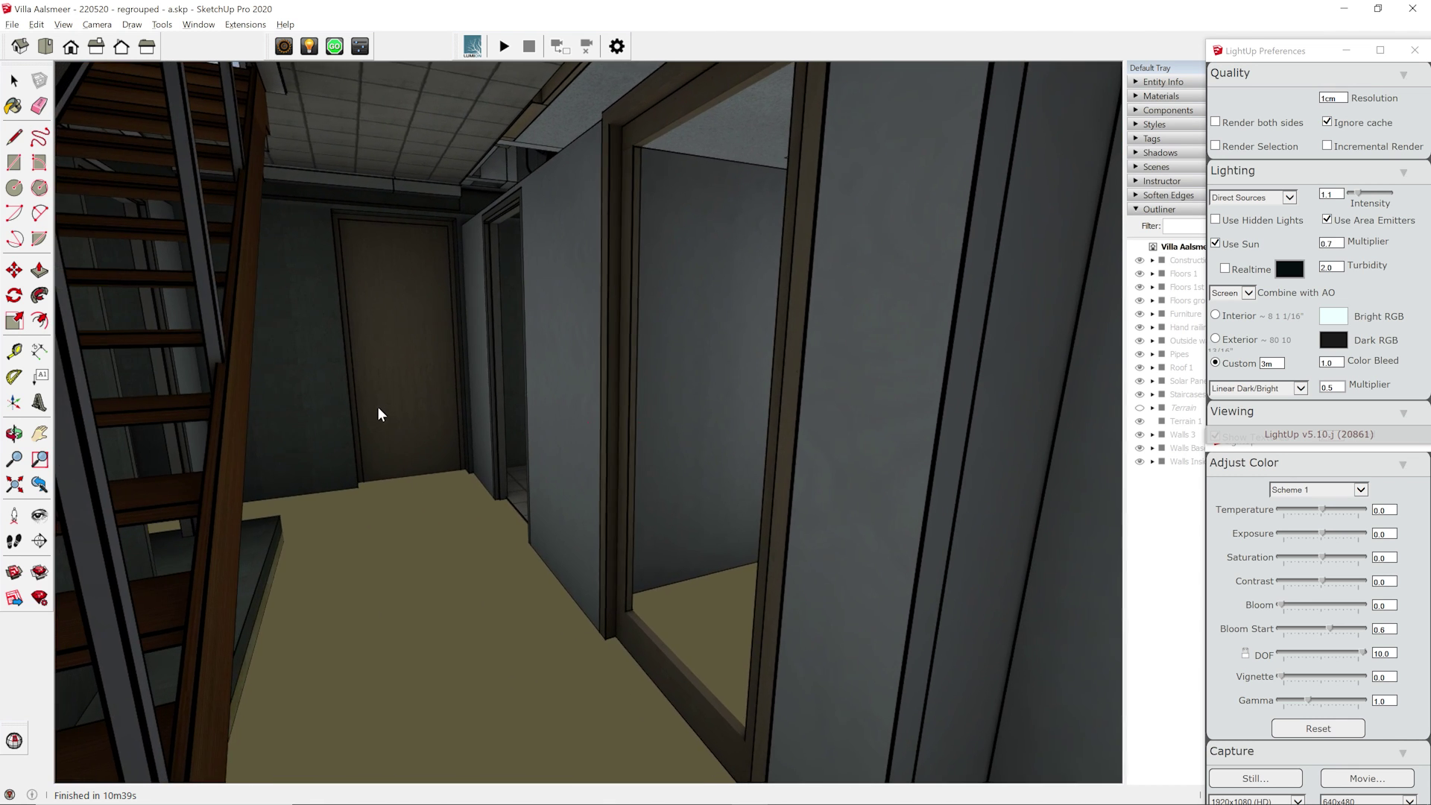
{"action": "scroll", "coordinate": [386, 376], "scroll_direction": "up", "scroll_amount": 10}
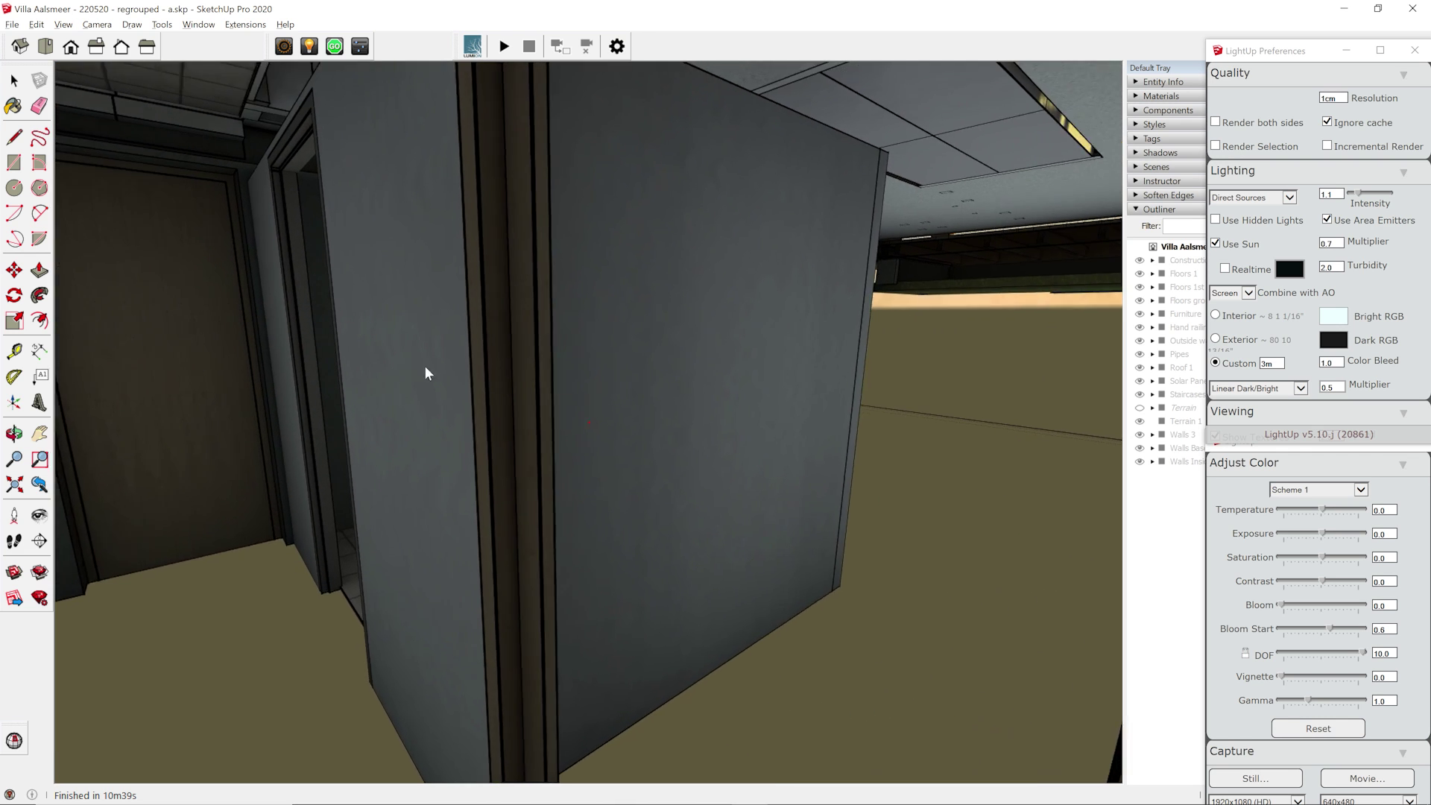
{"action": "scroll", "coordinate": [526, 336], "scroll_direction": "up", "scroll_amount": 10}
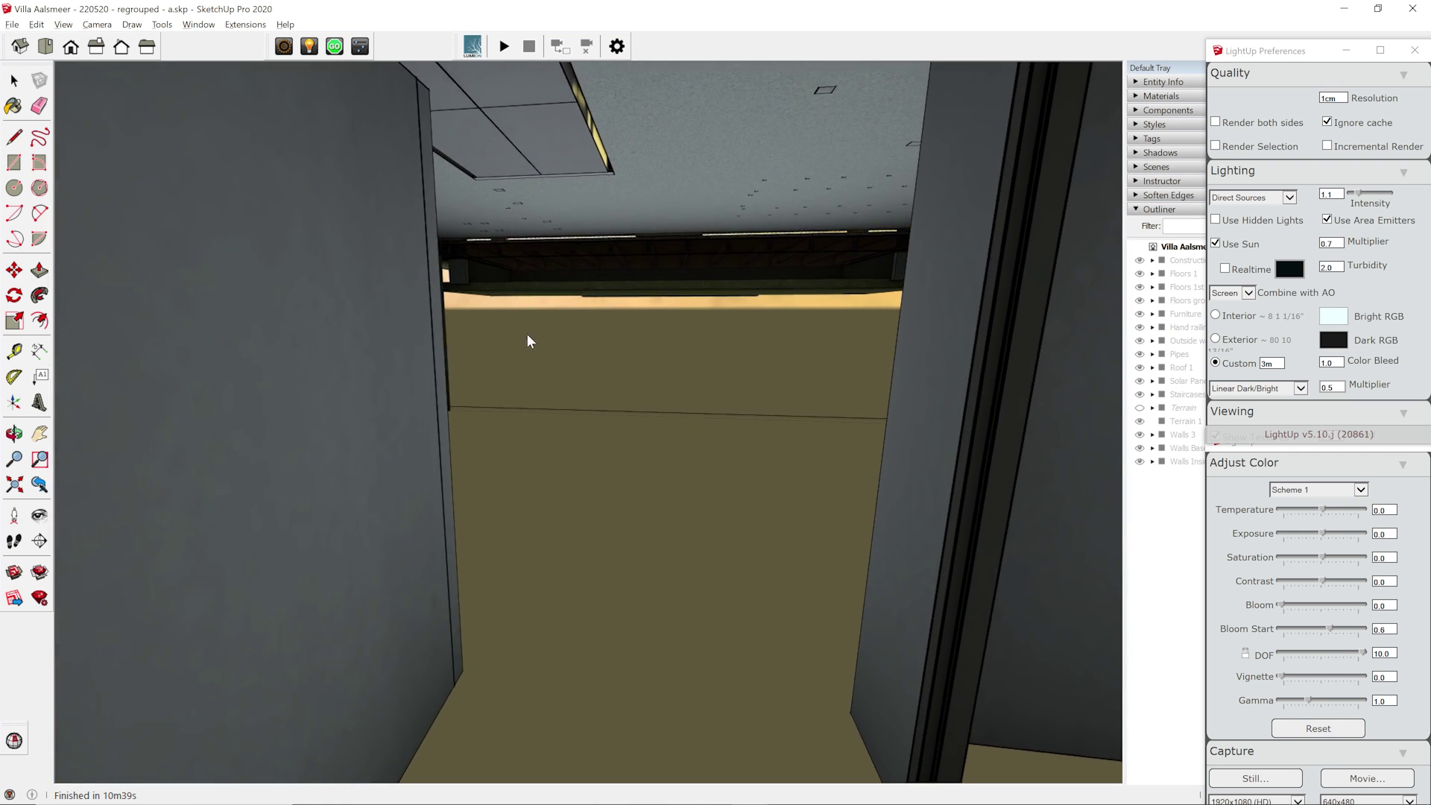
{"action": "scroll", "coordinate": [549, 286], "scroll_direction": "up", "scroll_amount": 6}
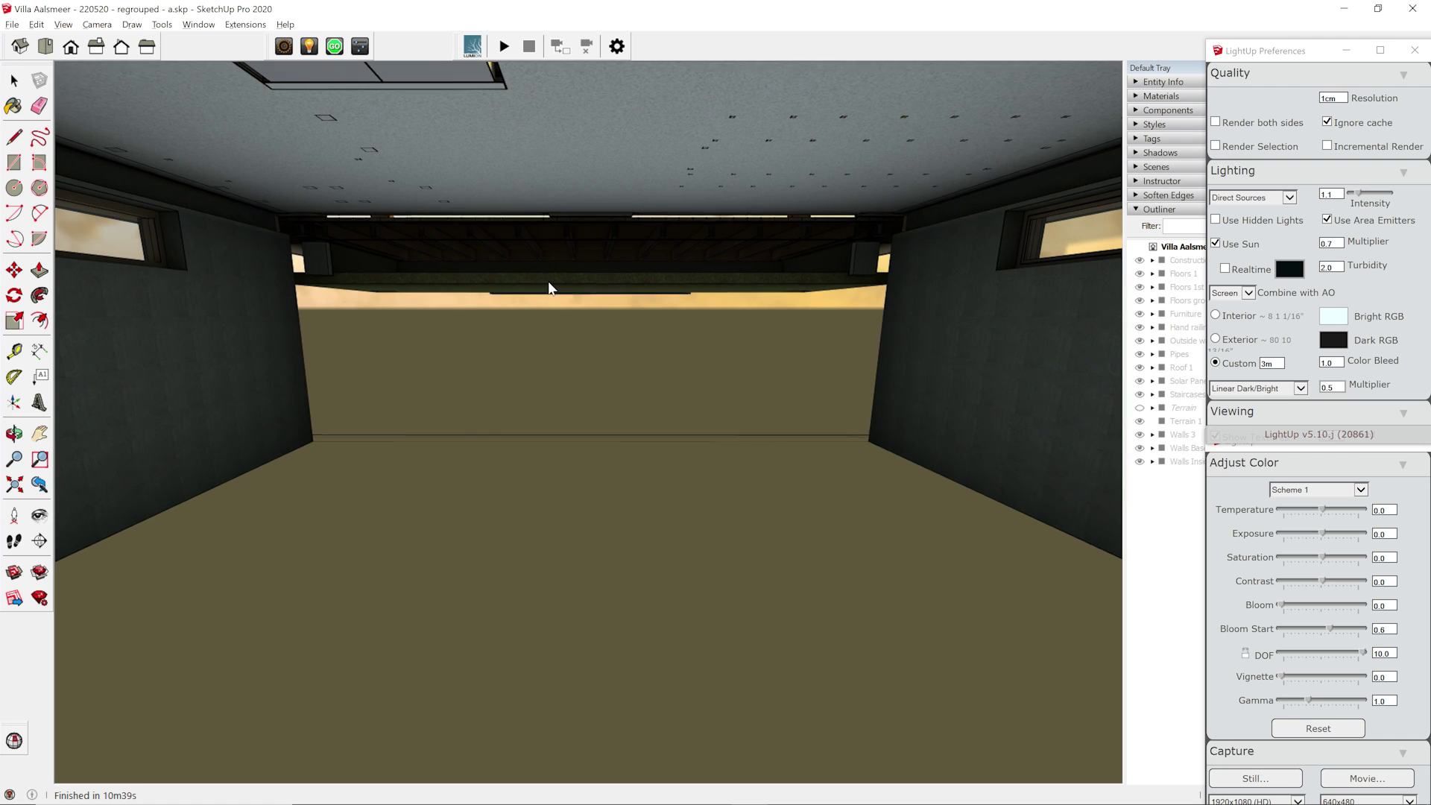
Step: Leave the LightUp render, run AutoReverseFaces on the Floors 1 and Walls Basement groups, and render the basement with LightUp again
{"action": "scroll", "coordinate": [546, 272], "scroll_direction": "up", "scroll_amount": 3}
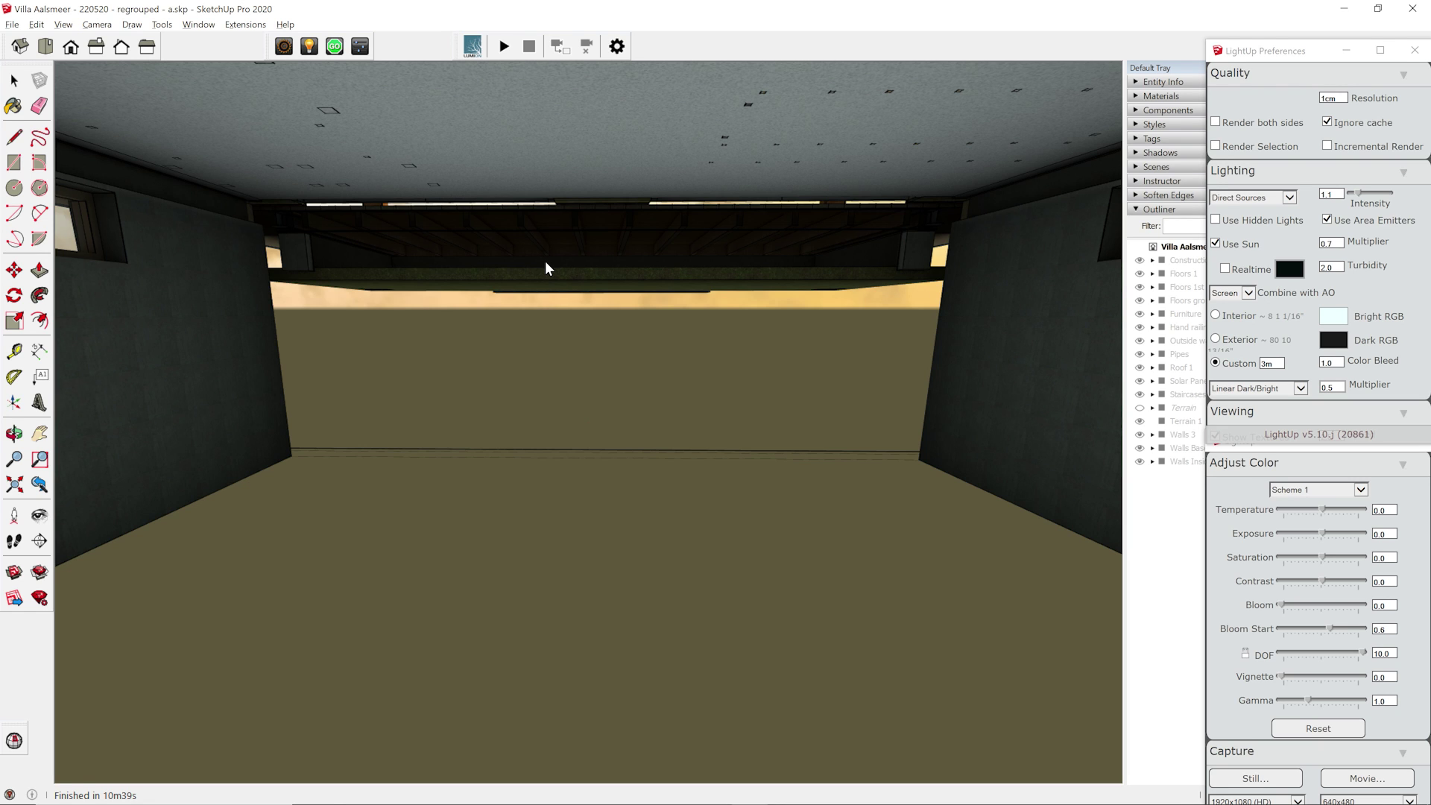
{"action": "key", "text": "space"}
{"action": "left_click", "coordinate": [712, 51]}
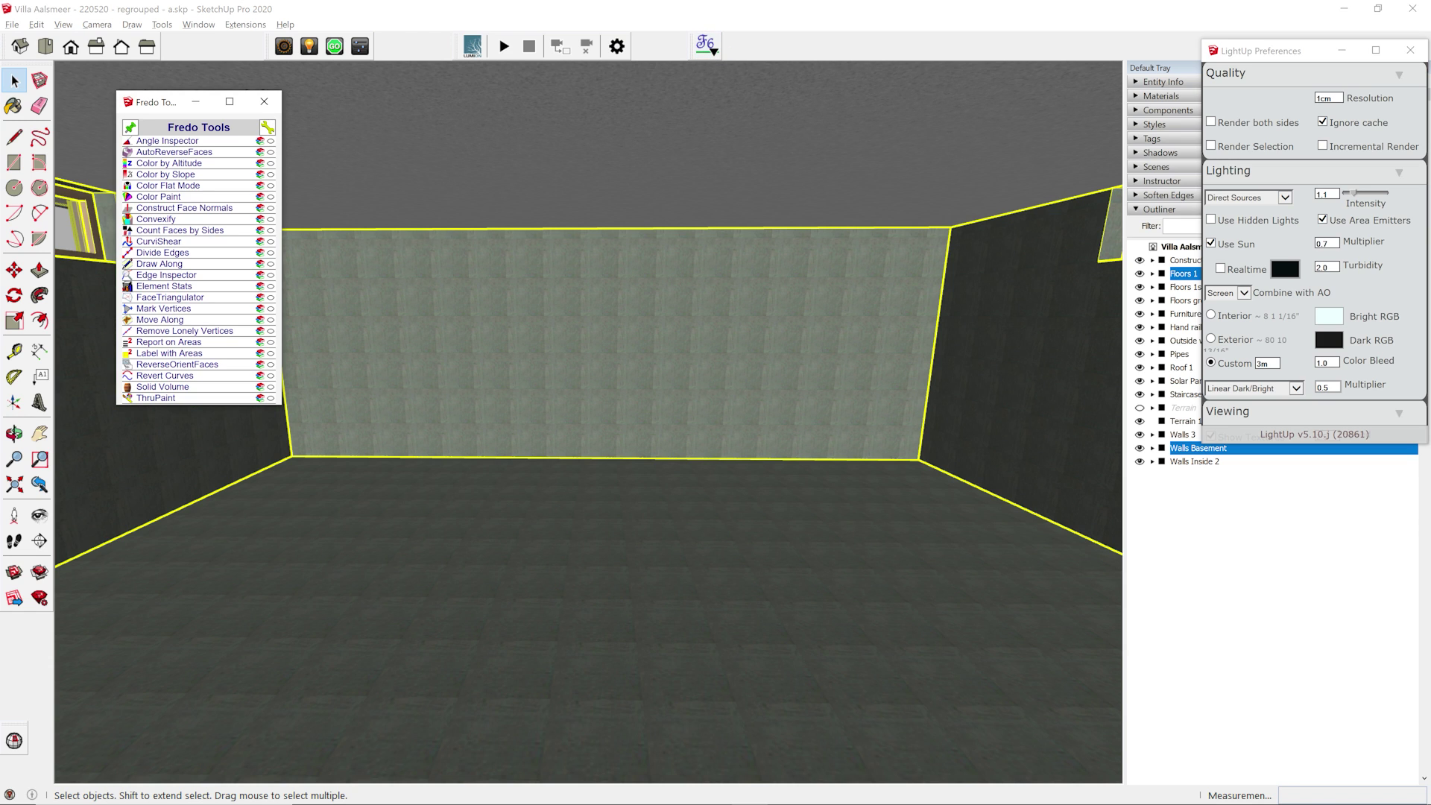
{"action": "left_click", "coordinate": [165, 152]}
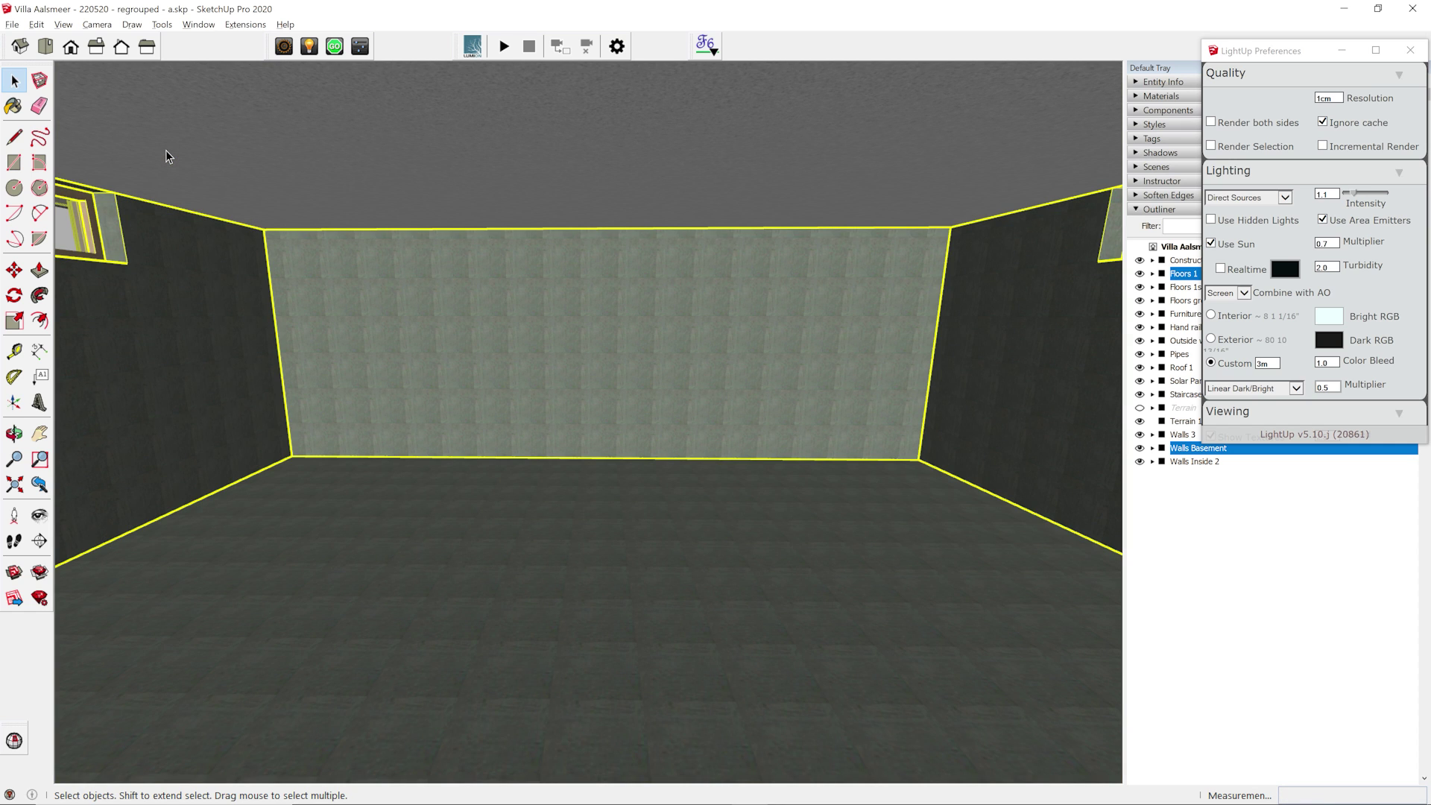
{"action": "left_click", "coordinate": [334, 47]}
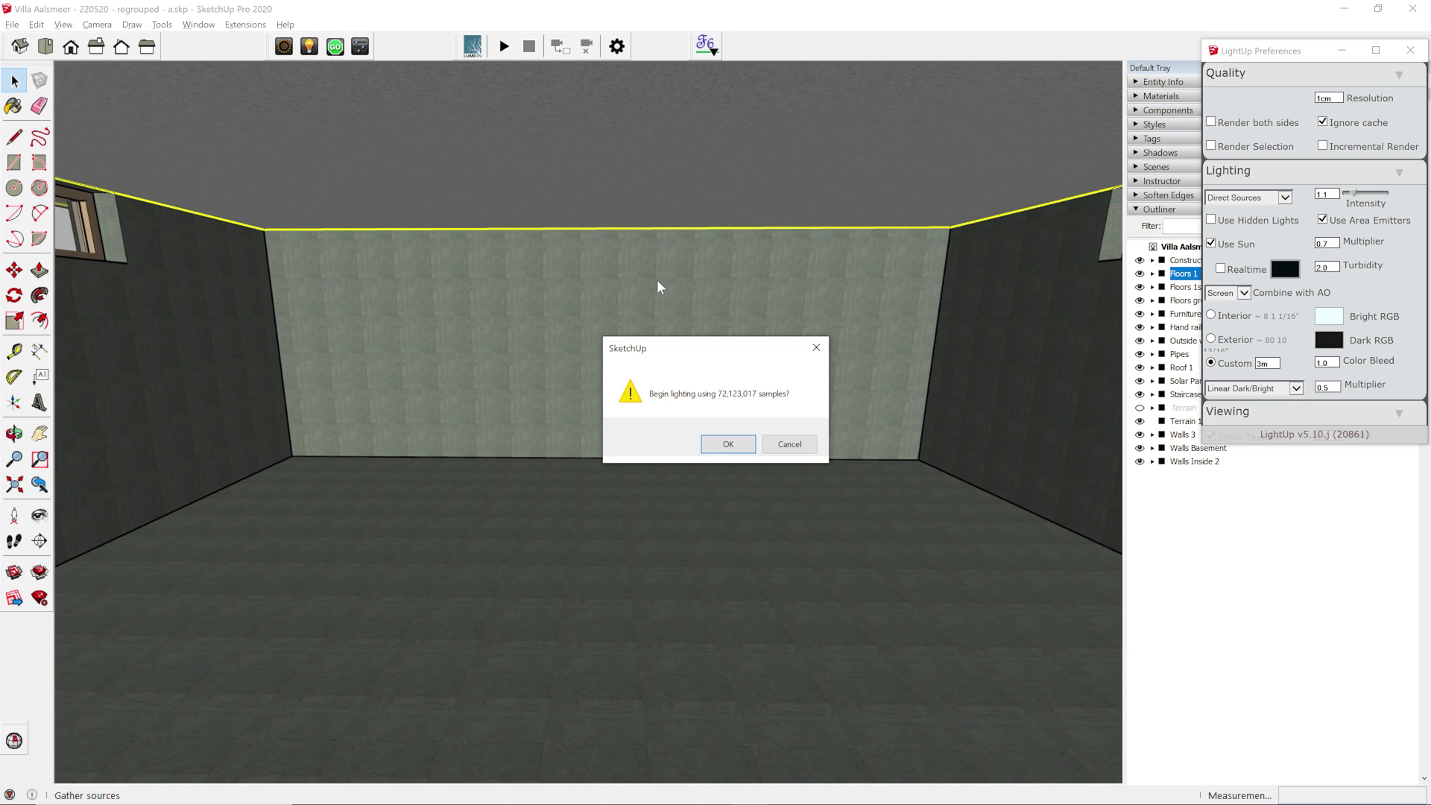
{"action": "left_click", "coordinate": [728, 444]}
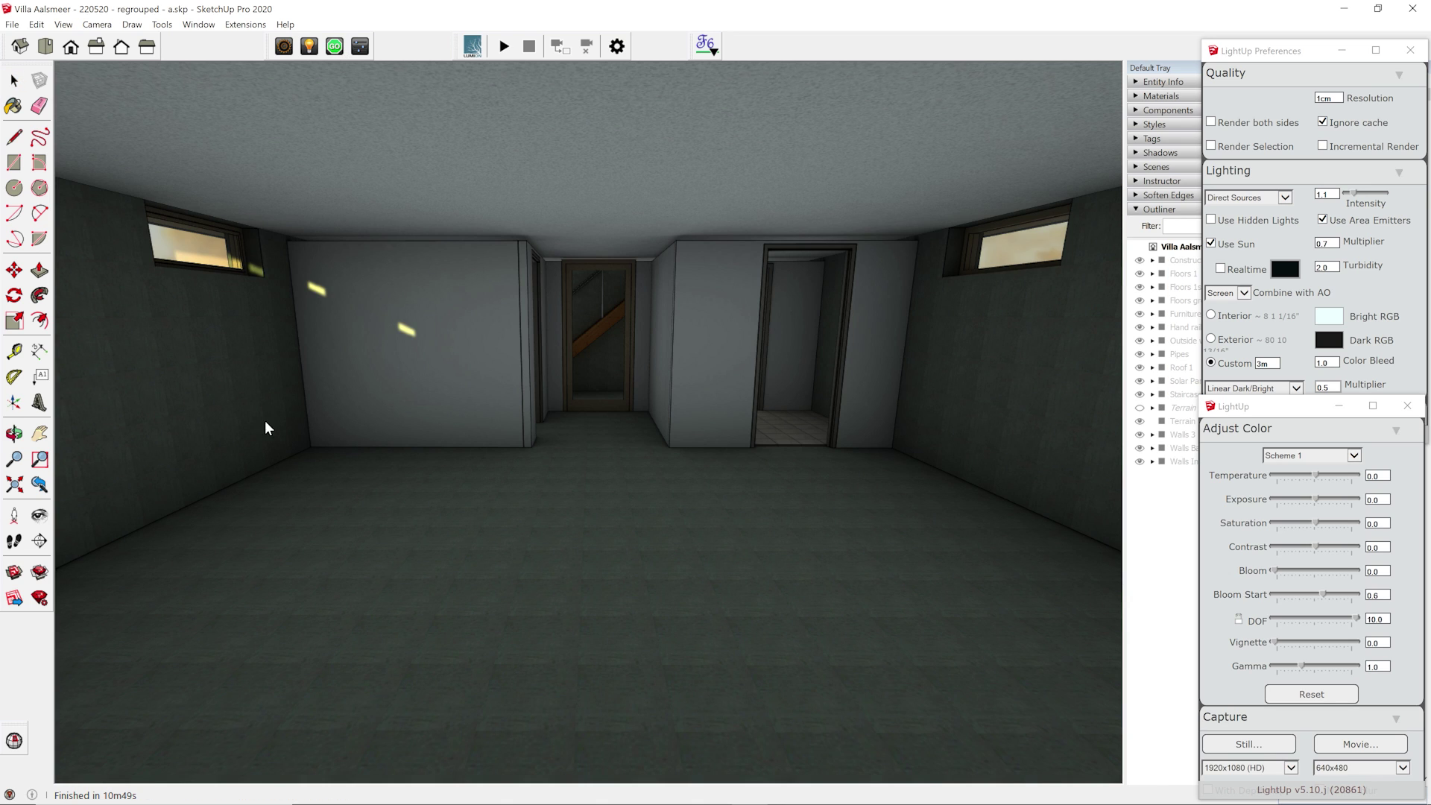
Step: Leave the render, sample the basement floor's Beton - algemeen material and replace its texture image with Stucwerk___wit_fijn - 1 pixel
{"action": "left_click", "coordinate": [13, 80]}
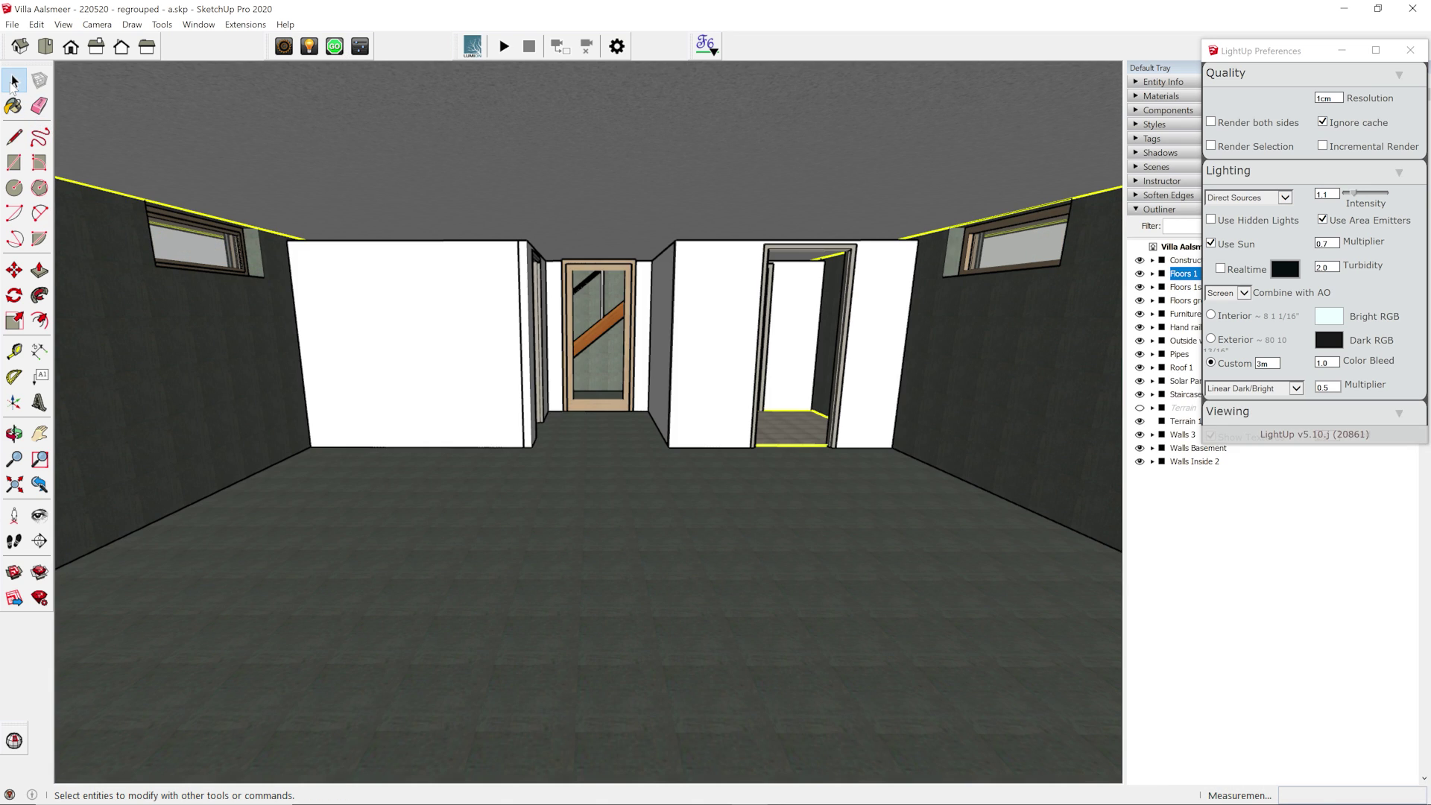
{"action": "left_click", "coordinate": [1411, 50]}
{"action": "left_click", "coordinate": [1161, 95]}
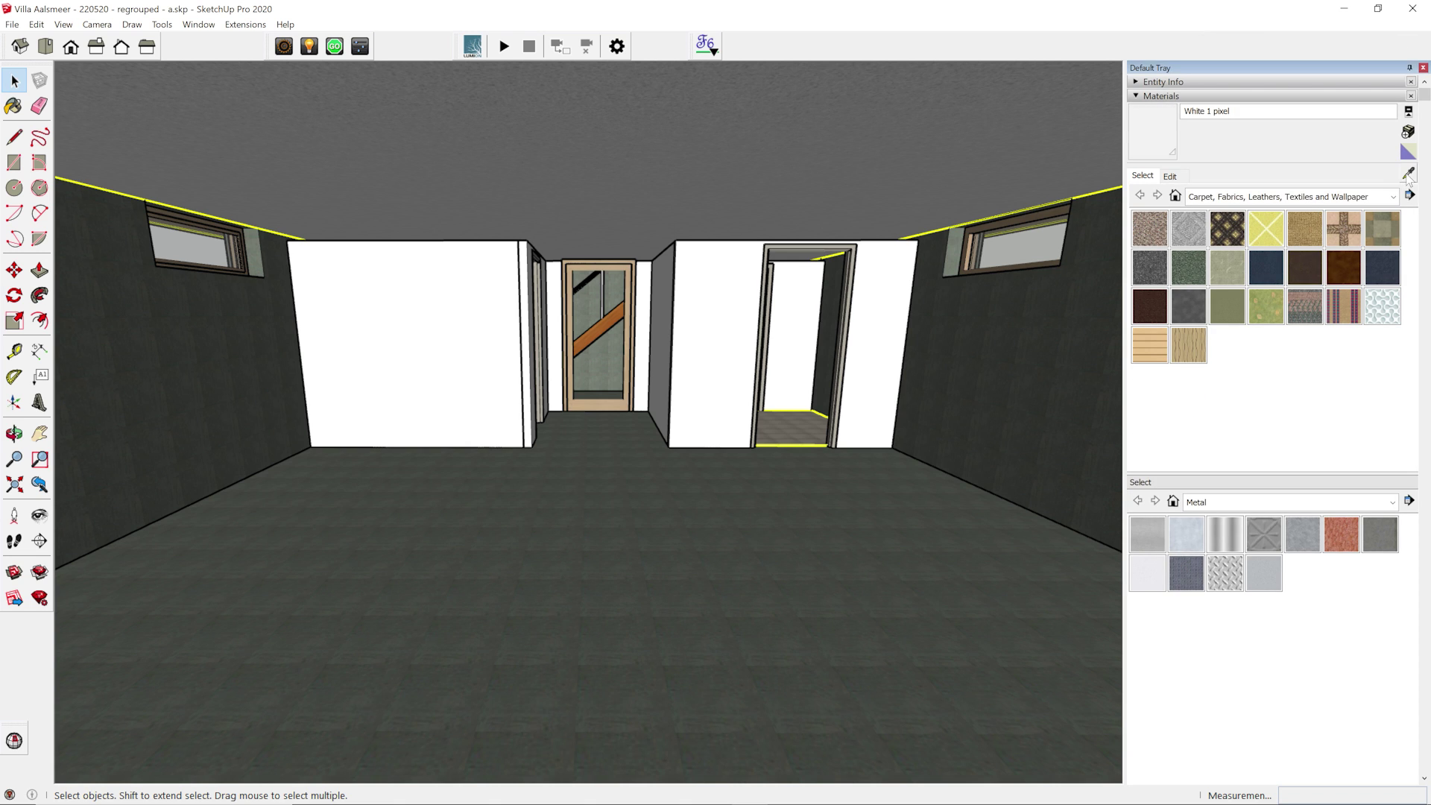
{"action": "left_click", "coordinate": [1408, 174]}
{"action": "left_click", "coordinate": [824, 527]}
{"action": "left_click", "coordinate": [1170, 176]}
{"action": "left_click", "coordinate": [1141, 321]}
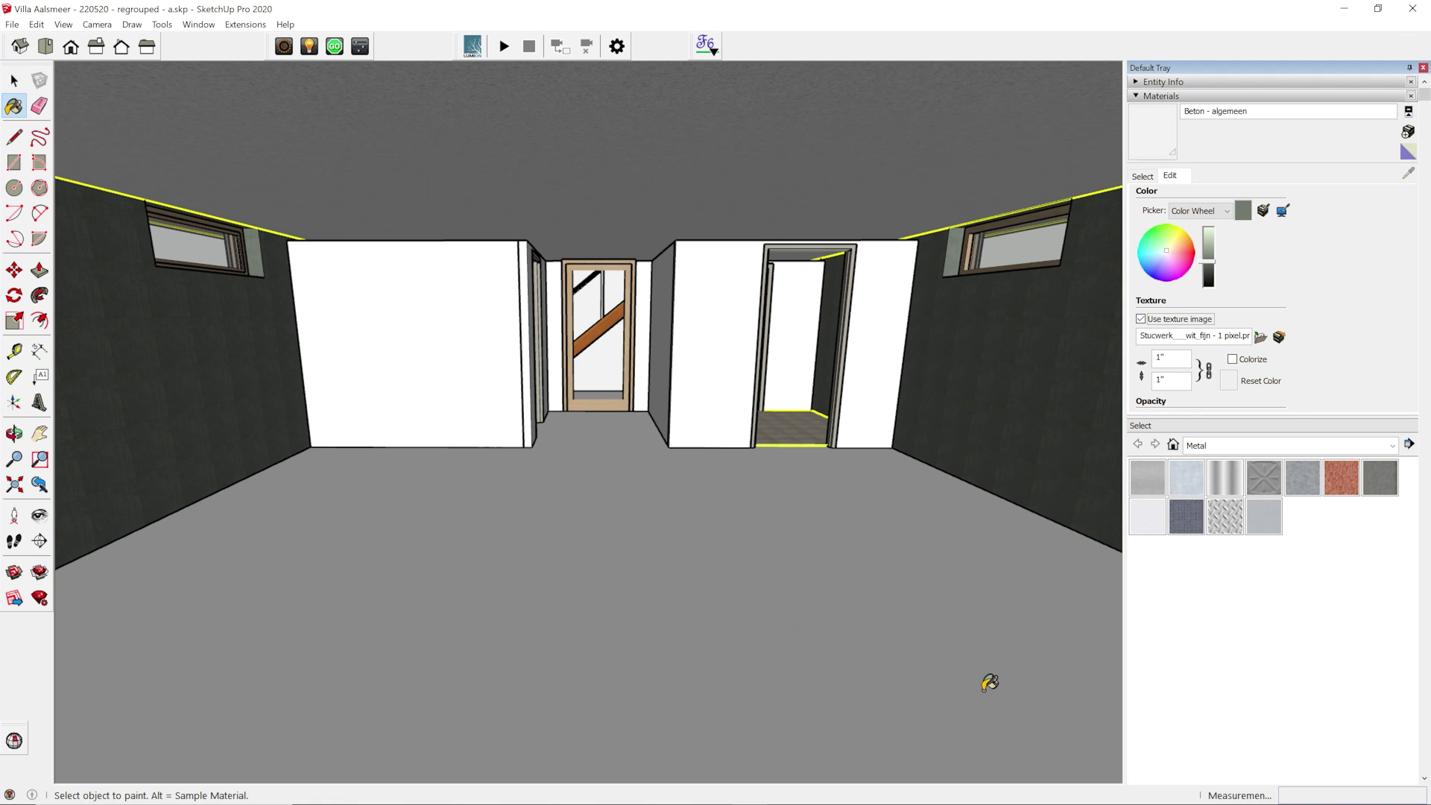
Step: Sample the basement ceiling's material and replace its texture image
{"action": "left_click", "coordinate": [1142, 175]}
{"action": "left_click", "coordinate": [891, 138], "text": "alt"}
{"action": "left_click", "coordinate": [1171, 176]}
{"action": "left_click", "coordinate": [1140, 321]}
{"action": "key", "text": "Escape"}
Step: Sample the basement wall's Beton - donker material and replace its texture image with Stucwerk___wit_fijn - 1 pixel
{"action": "left_click", "coordinate": [1143, 175]}
{"action": "left_click", "coordinate": [1408, 173]}
{"action": "left_click", "coordinate": [1043, 339]}
{"action": "left_click", "coordinate": [1170, 176]}
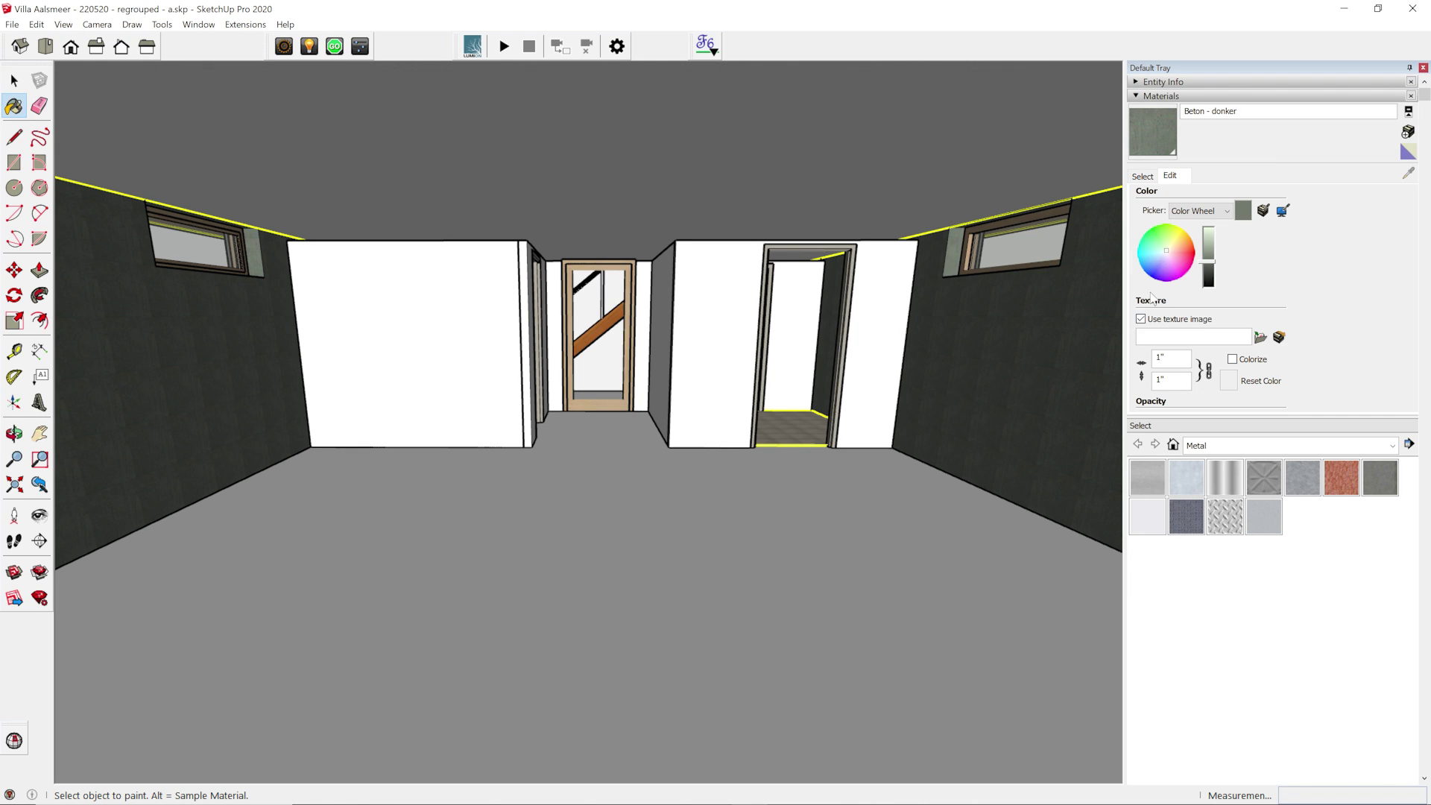
{"action": "left_click", "coordinate": [1141, 320]}
{"action": "left_click", "coordinate": [1141, 319]}
{"action": "double_click", "coordinate": [948, 327]}
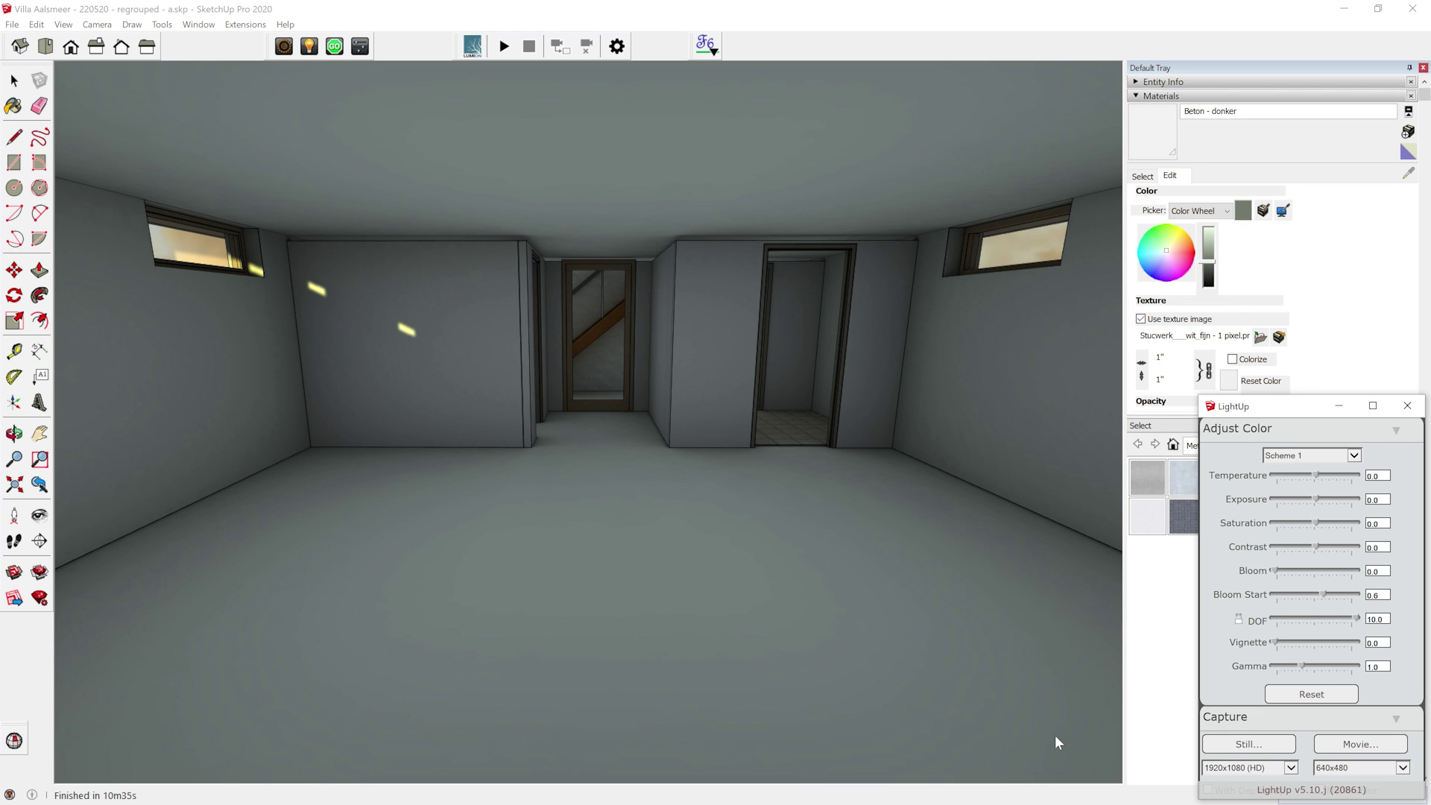
Step: Inspect the basement render with plain textures and the exterior of the house with its surrounding emissive walls
{"action": "left_click_drag", "start_coordinate": [799, 707], "coordinate": [794, 653]}
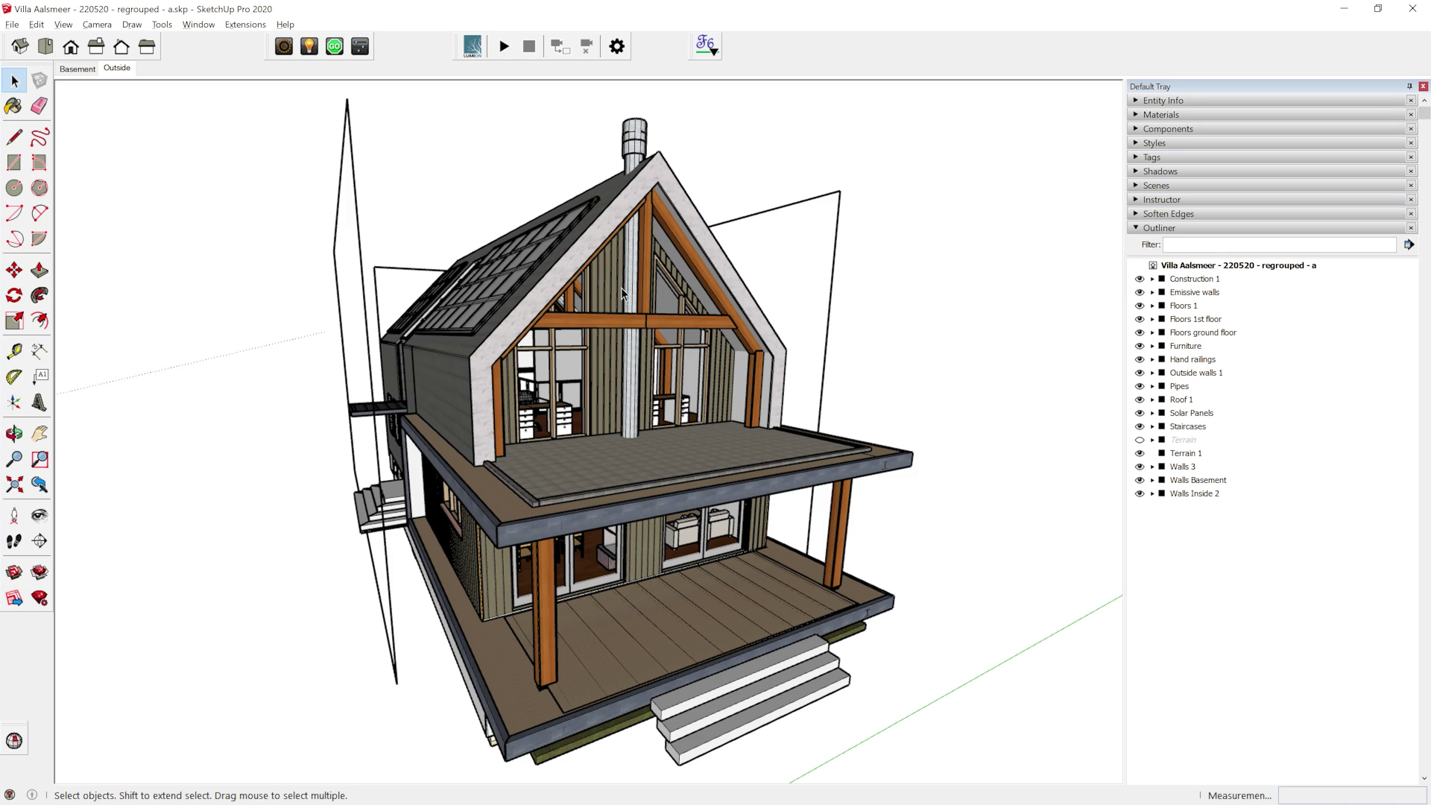
{"action": "middle_click_drag", "start_coordinate": [620, 270], "coordinate": [186, 417]}
{"action": "middle_click_drag", "start_coordinate": [842, 446], "coordinate": [1041, 409]}
{"action": "middle_click_drag", "start_coordinate": [619, 399], "coordinate": [455, 396]}
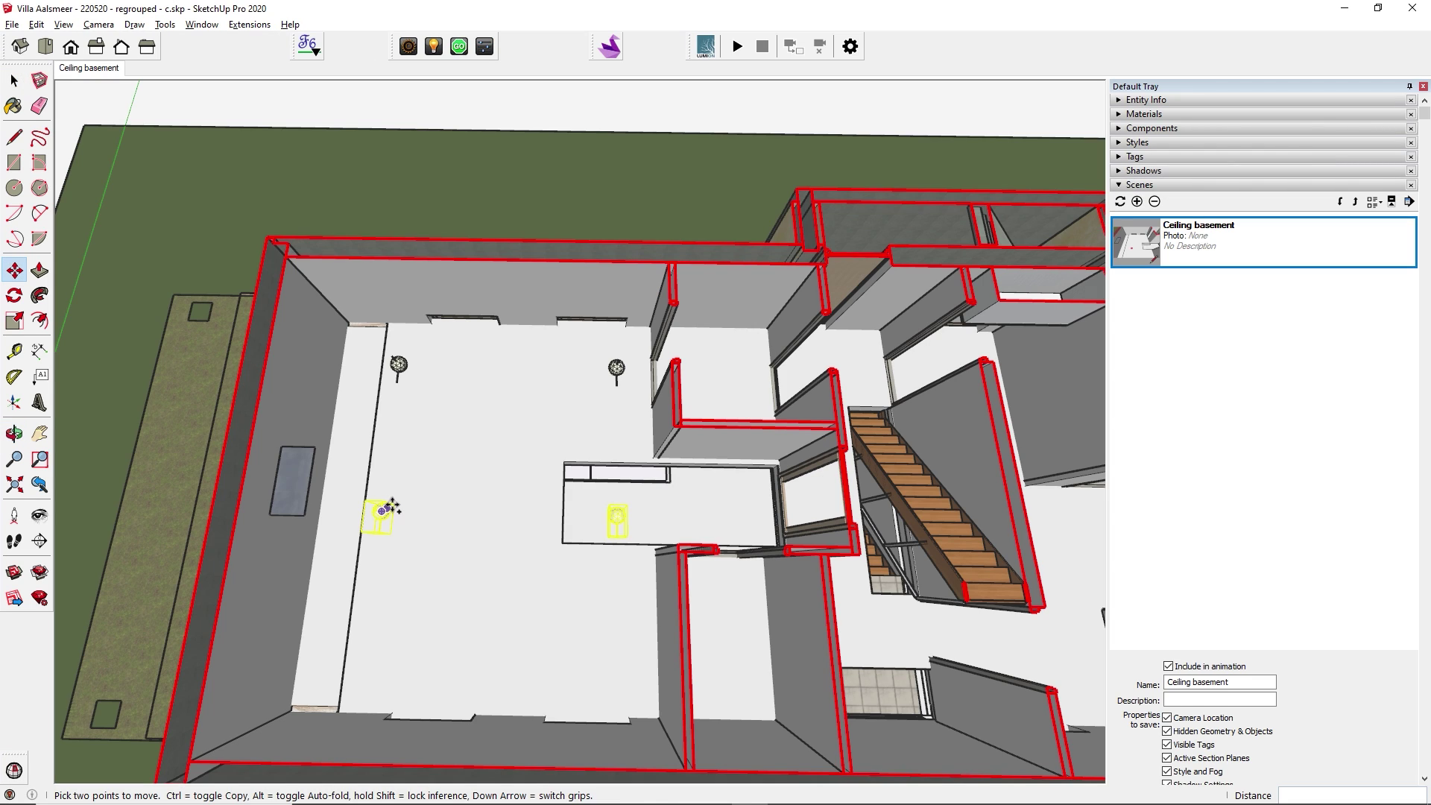
Step: In Villa Aalsmeer - 220520 - regrouped - c, copy the middle pair of basement lights about 9' 3 1/2" along the green axis
{"action": "left_click", "coordinate": [393, 508]}
{"action": "key", "text": "ctrl"}
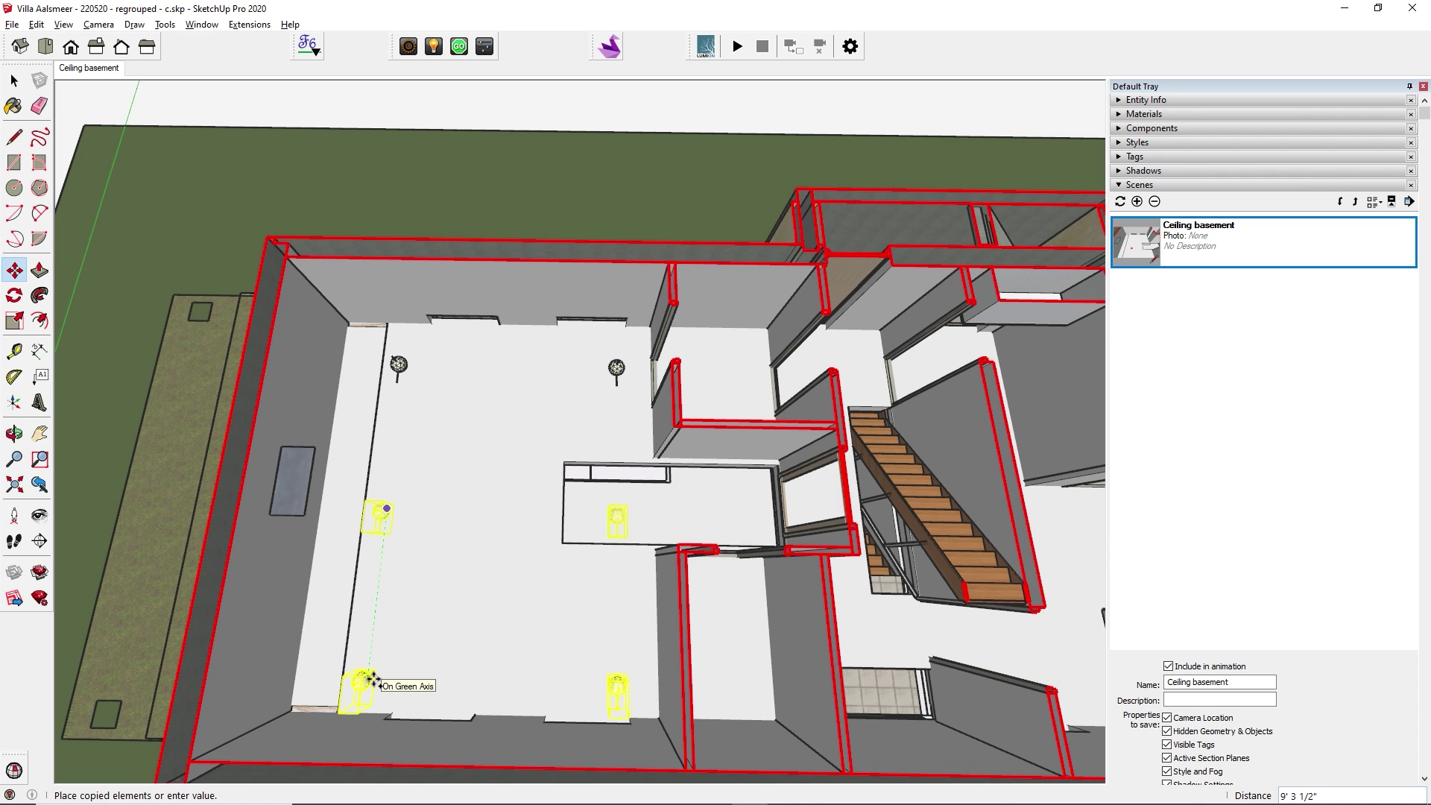
{"action": "left_click", "coordinate": [371, 678]}
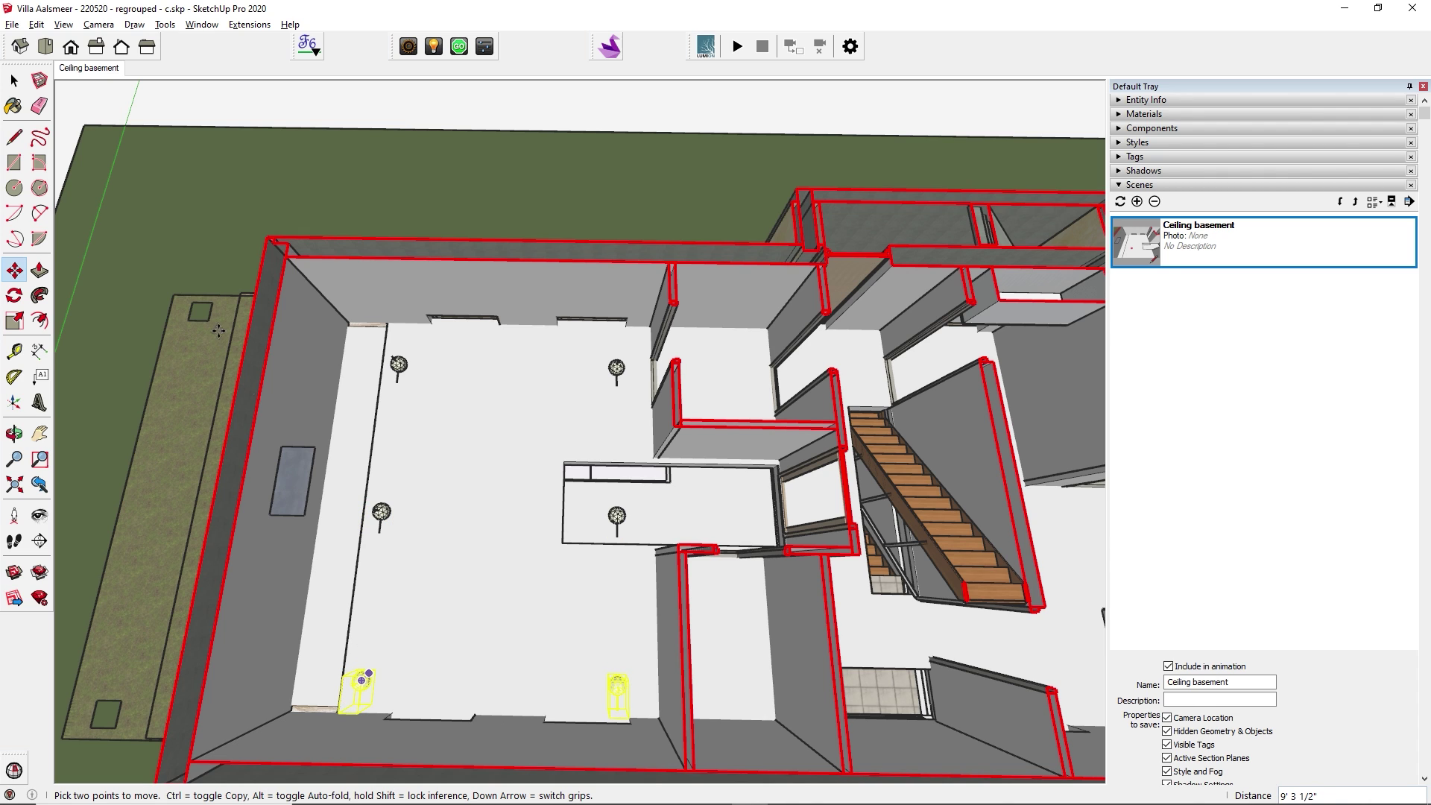
{"action": "left_click", "coordinate": [13, 80]}
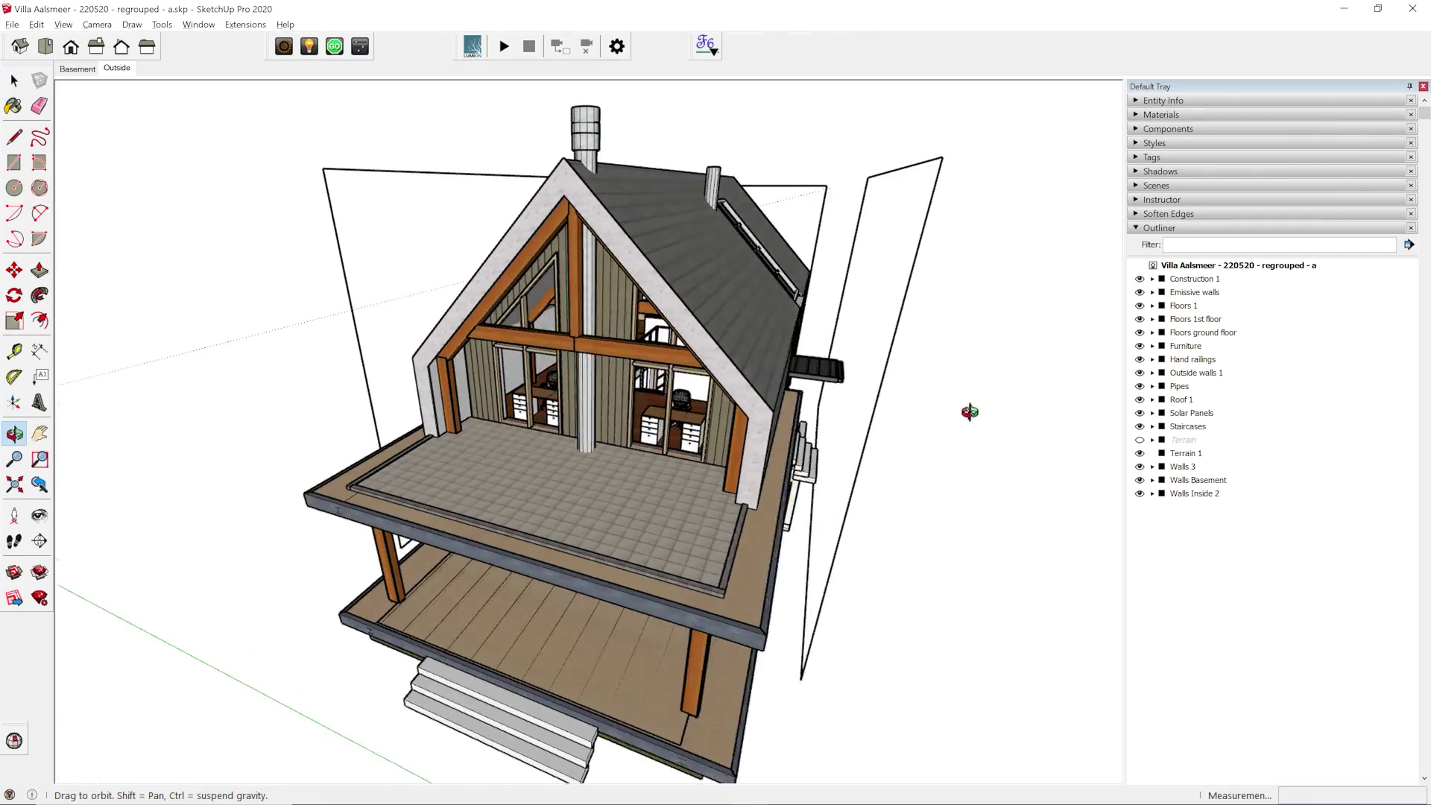
Step: In Villa Aalsmeer - 220520 - regrouped - a, make the wit 1 pixel transparent material of the planes around the house an emitter
{"action": "middle_click_drag", "start_coordinate": [969, 412], "coordinate": [671, 363]}
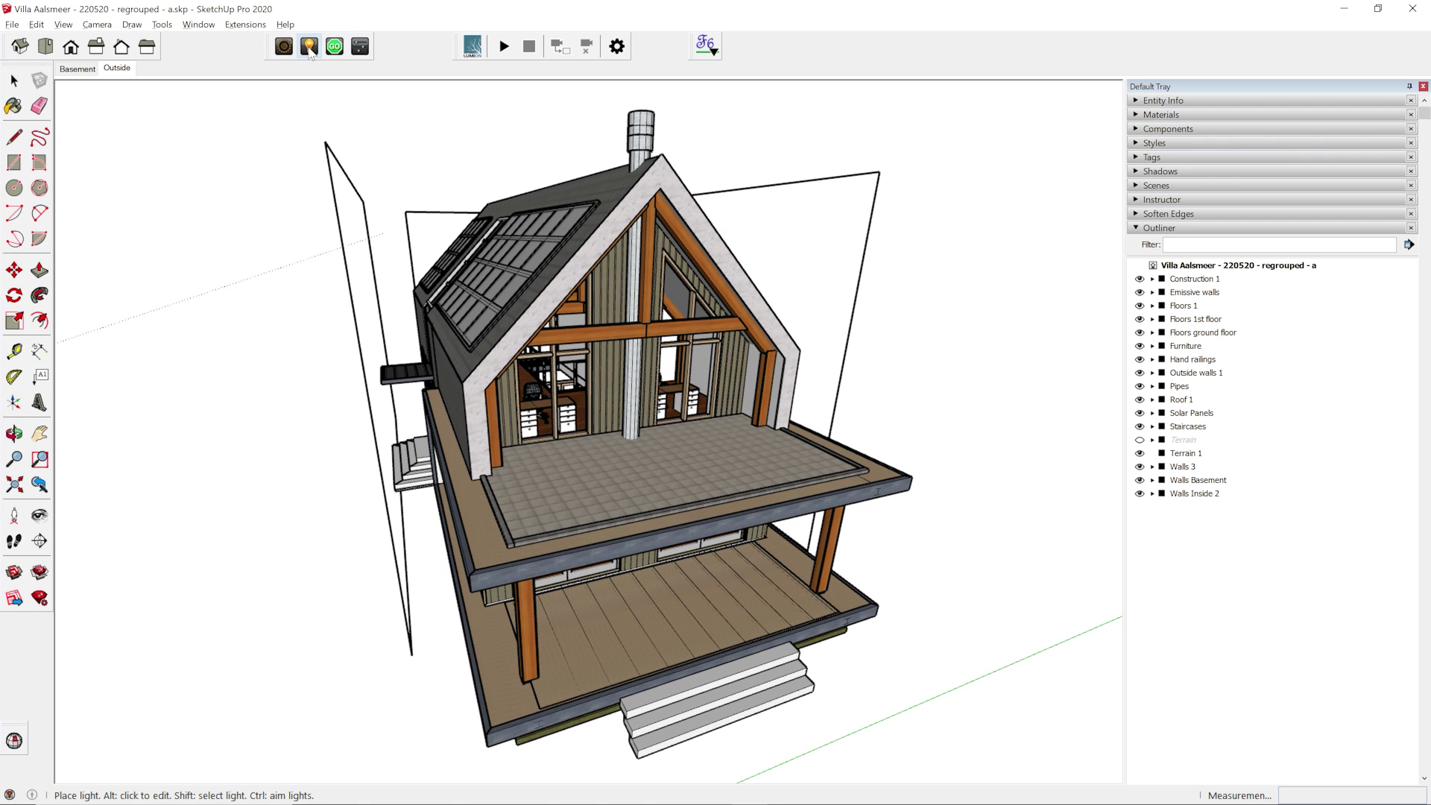
{"action": "left_click", "coordinate": [791, 239], "text": "alt"}
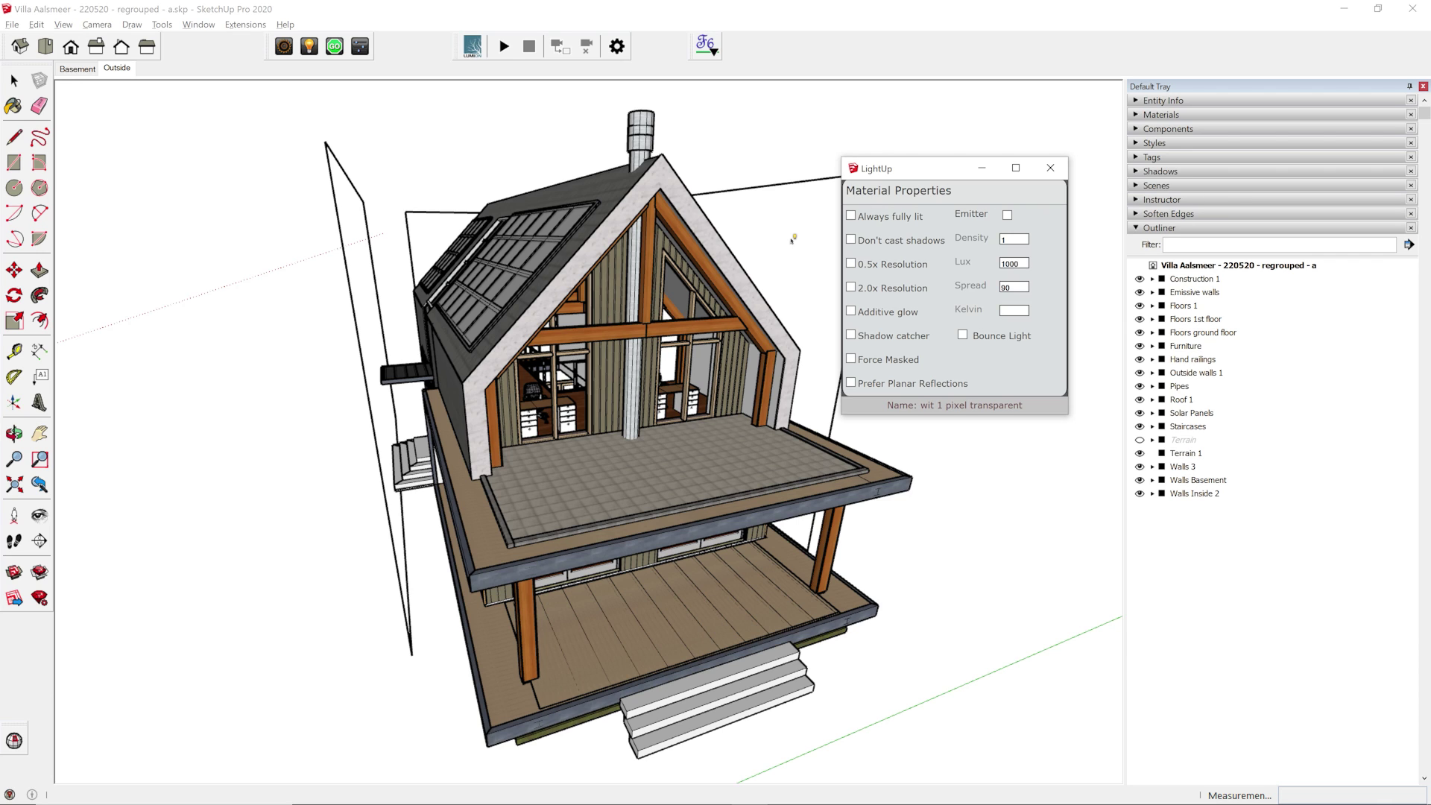
{"action": "left_click", "coordinate": [1007, 216]}
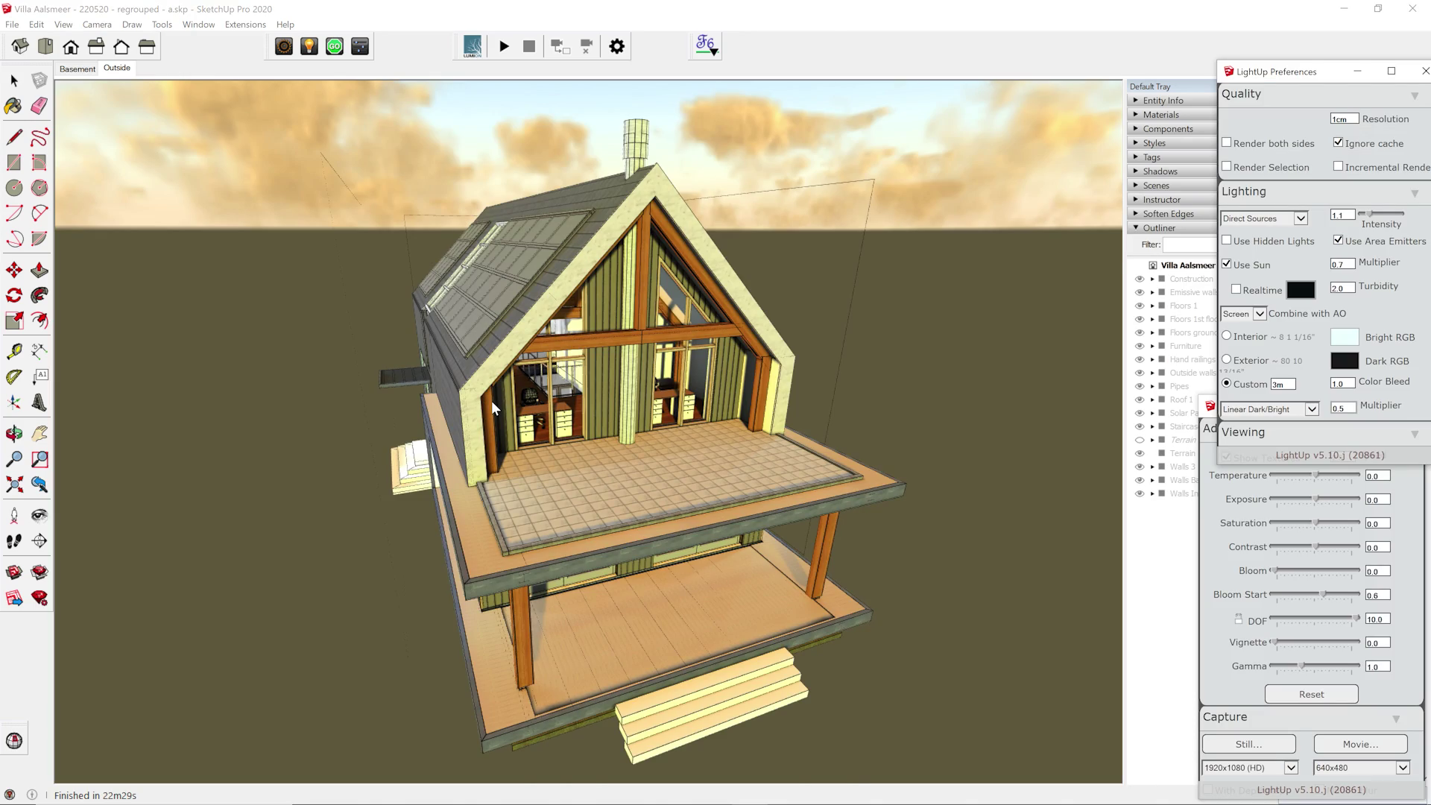
Step: Inspect the 1 cm LightUp render with emissive walls around the exterior, in the large basement room and in the basement bedroom
{"action": "mouse_move", "coordinate": [490, 401]}
{"action": "middle_mouse_down"}
{"action": "mouse_move", "coordinate": [792, 386]}
{"action": "mouse_move", "coordinate": [852, 453]}
{"action": "middle_mouse_up"}
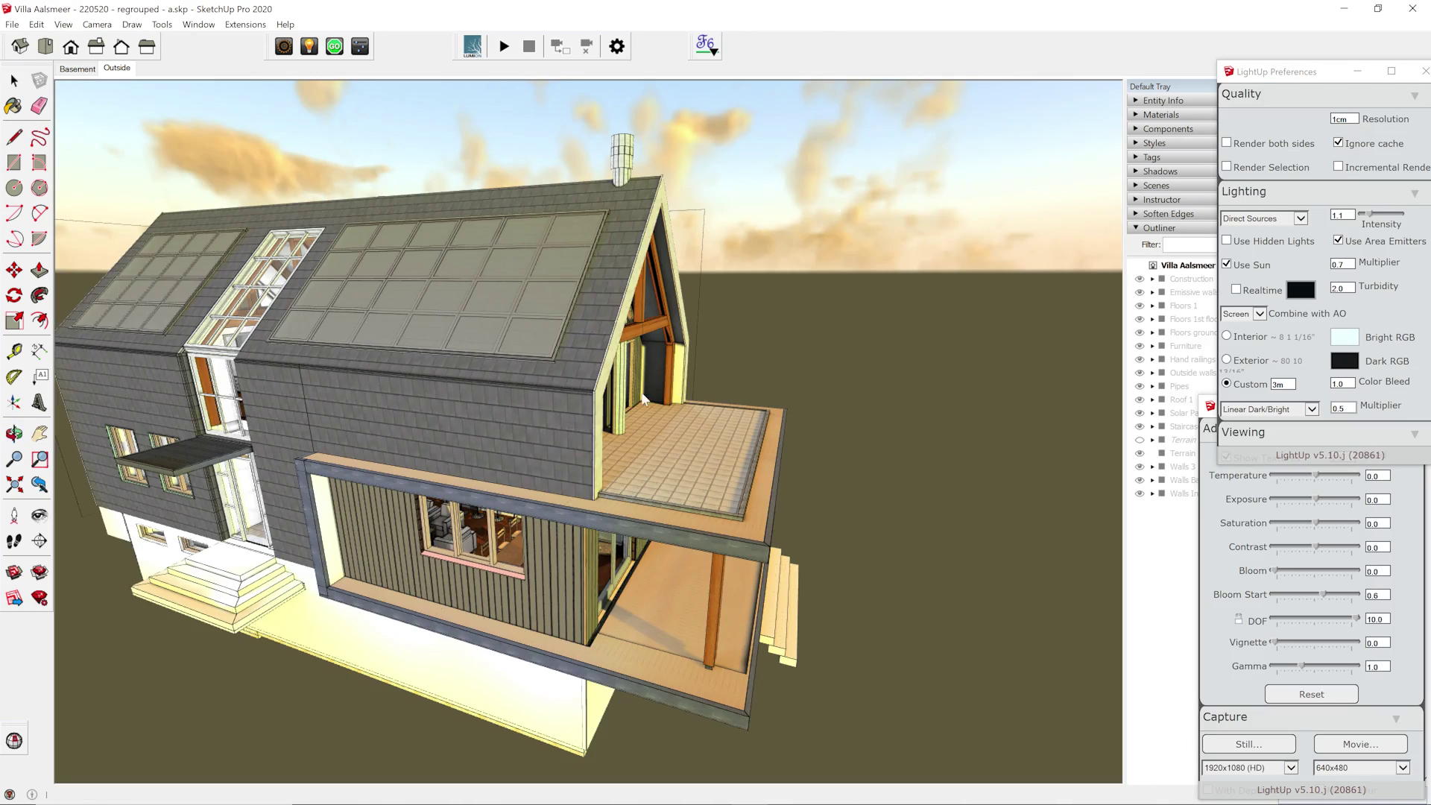
{"action": "mouse_move", "coordinate": [368, 433]}
{"action": "middle_mouse_down"}
{"action": "mouse_move", "coordinate": [287, 454]}
{"action": "mouse_move", "coordinate": [383, 323]}
{"action": "mouse_move", "coordinate": [393, 340]}
{"action": "middle_mouse_up"}
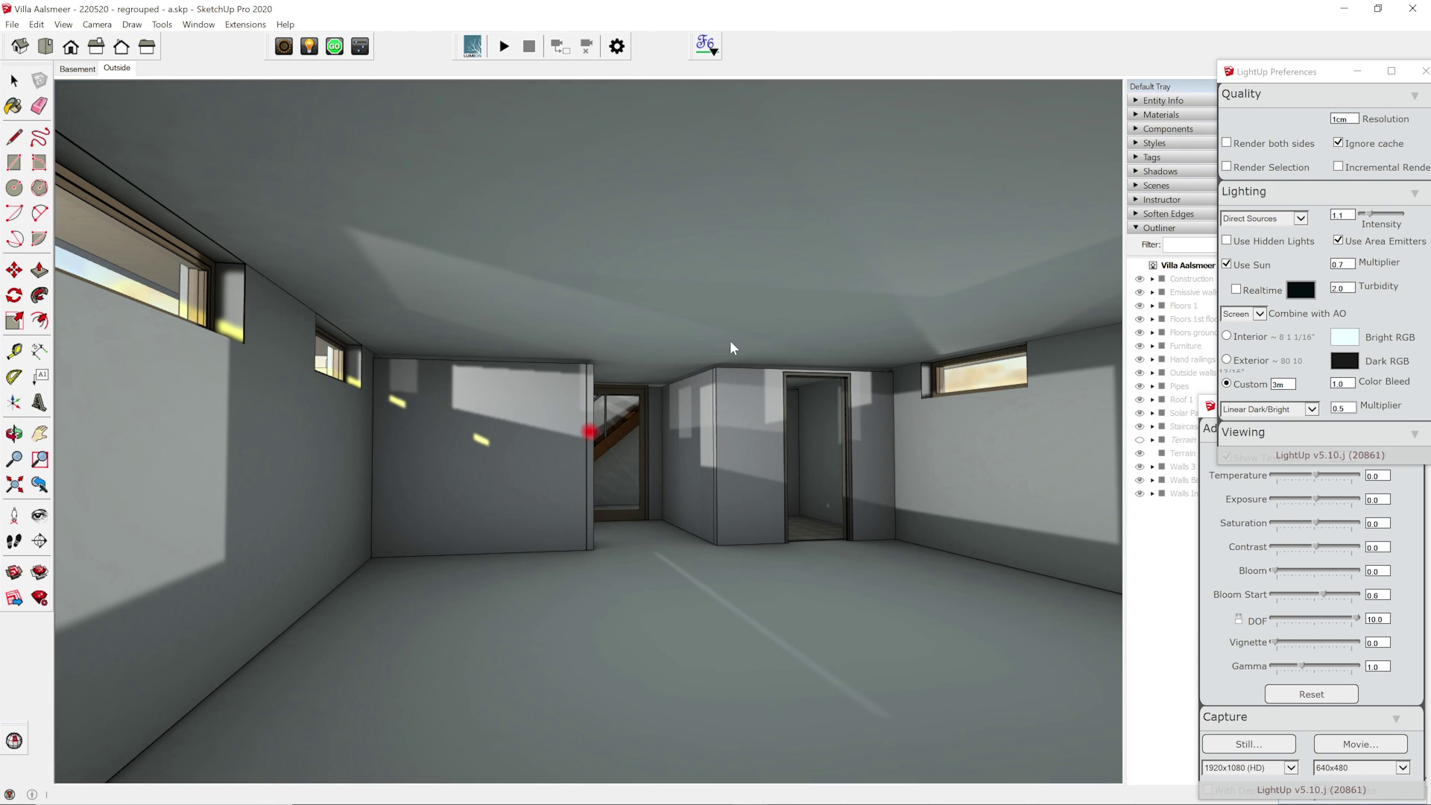
{"action": "middle_click_drag", "start_coordinate": [700, 683], "coordinate": [728, 585]}
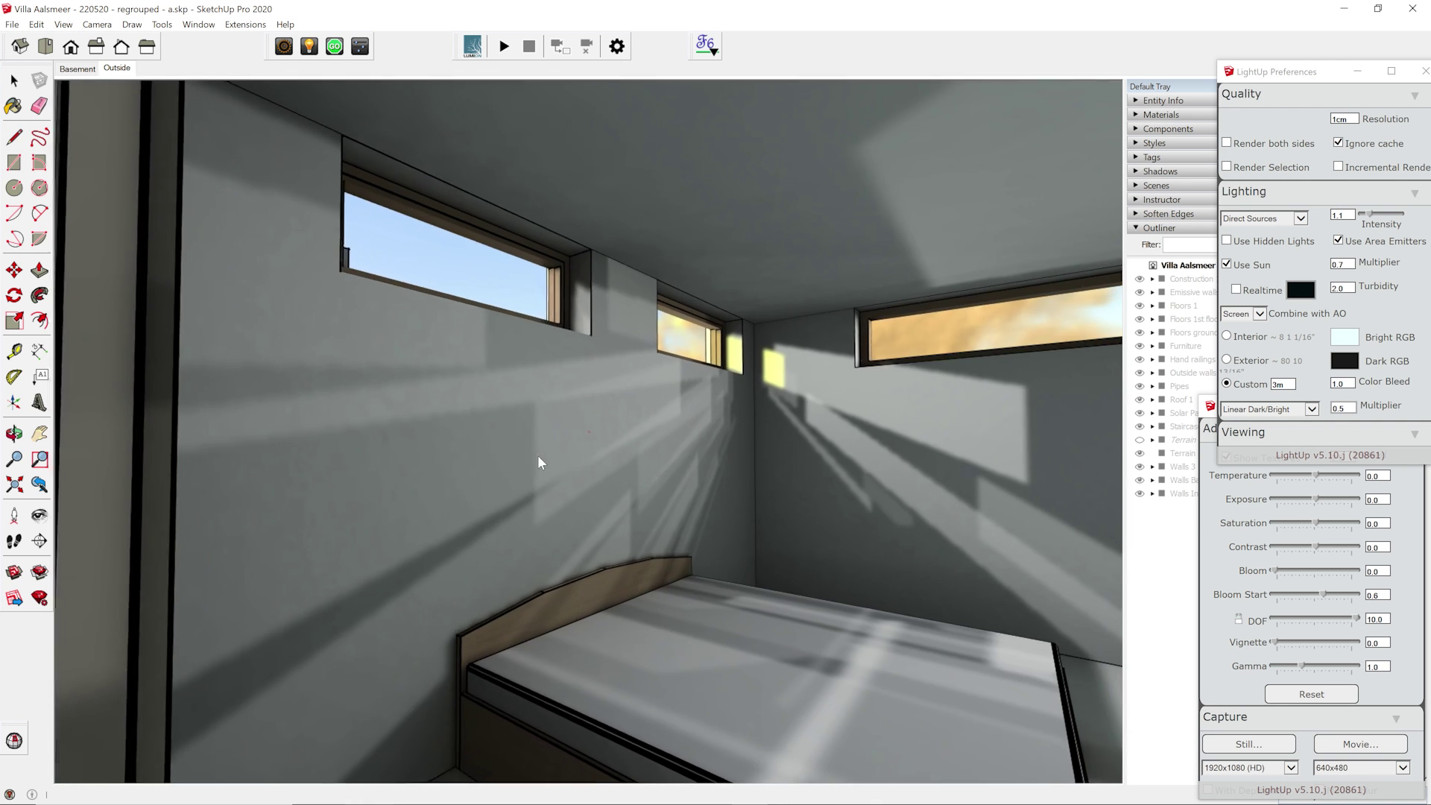
{"action": "middle_click_drag", "start_coordinate": [538, 455], "coordinate": [802, 358]}
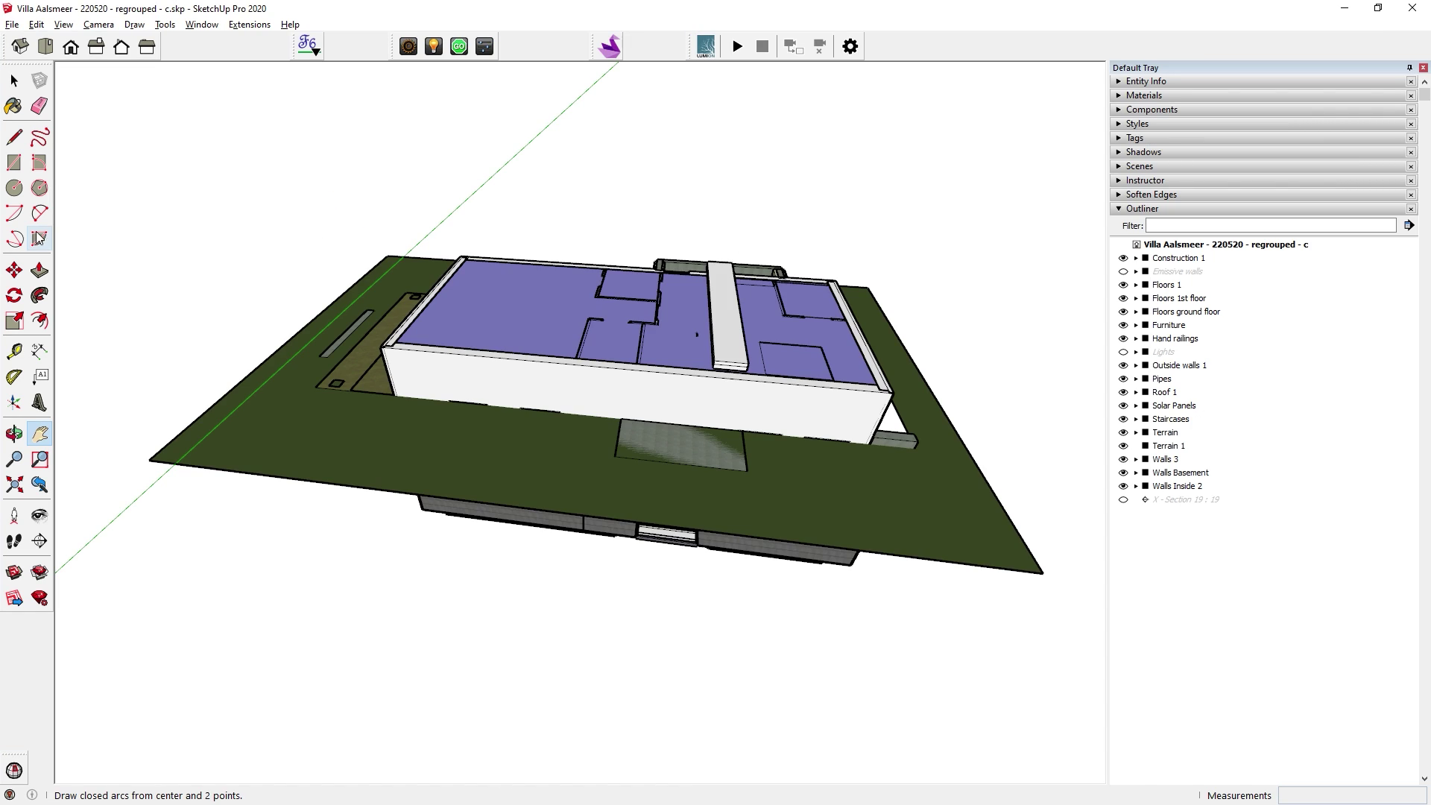
Step: In Villa Aalsmeer - 220520 - regrouped - c, place a horizontal section plane through the house, keeping the default name and symbol
{"action": "left_click", "coordinate": [39, 543]}
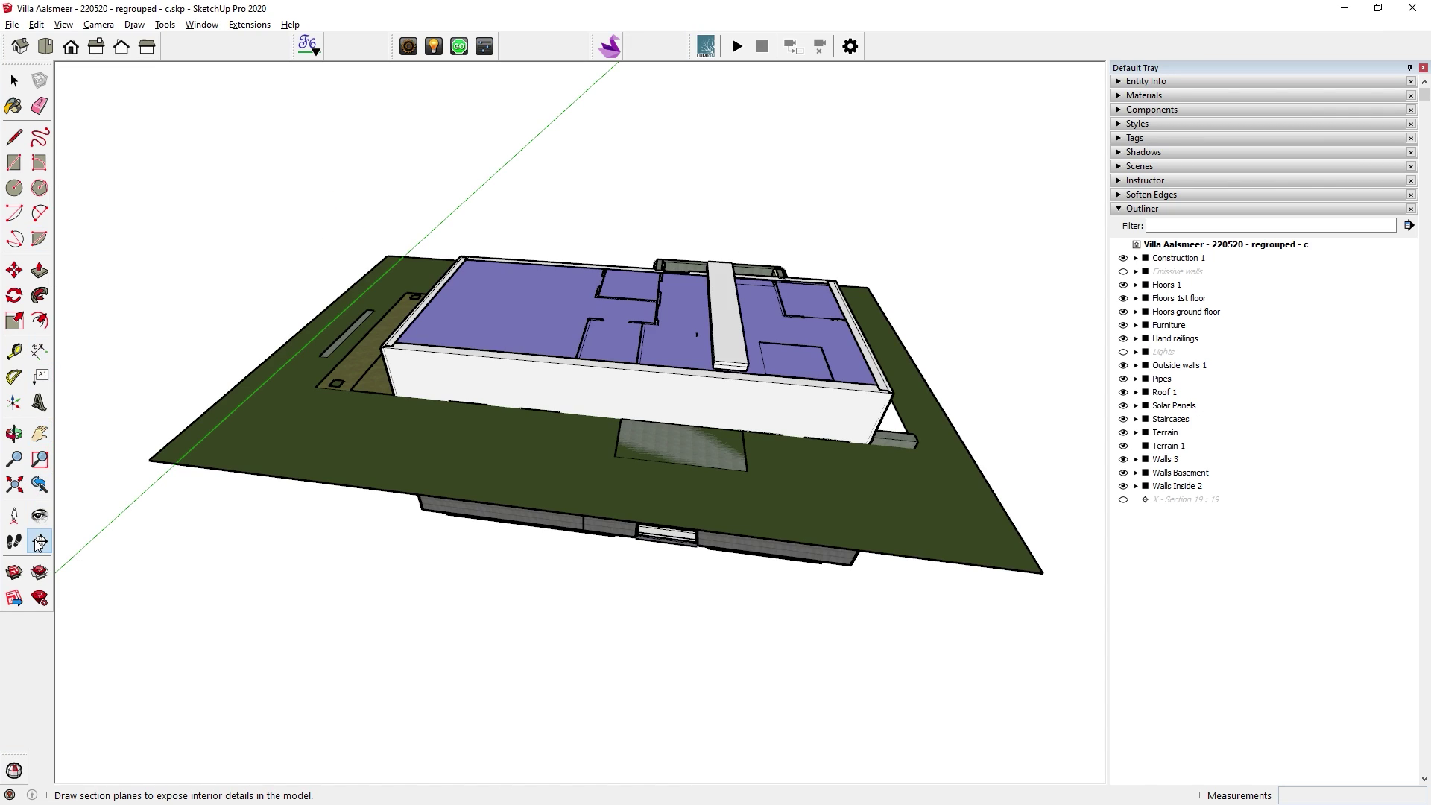
{"action": "left_click", "coordinate": [145, 445]}
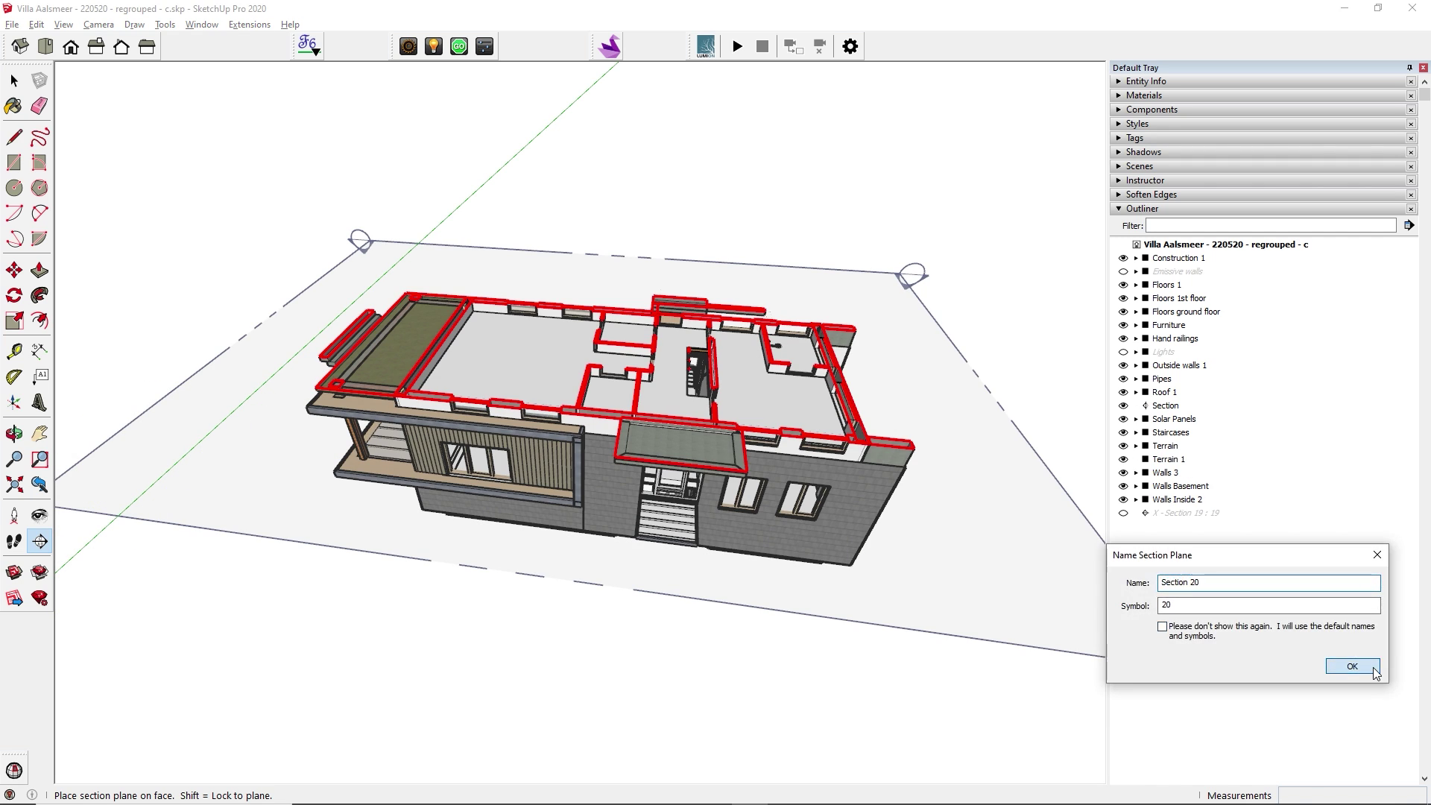
{"action": "key", "text": "Return"}
Step: Place a LightUp point light on the ceiling of the large basement room
{"action": "key", "text": "h"}
{"action": "scroll", "coordinate": [509, 307], "scroll_direction": "up", "scroll_amount": 6}
{"action": "middle_click_drag", "start_coordinate": [453, 317], "coordinate": [532, 469]}
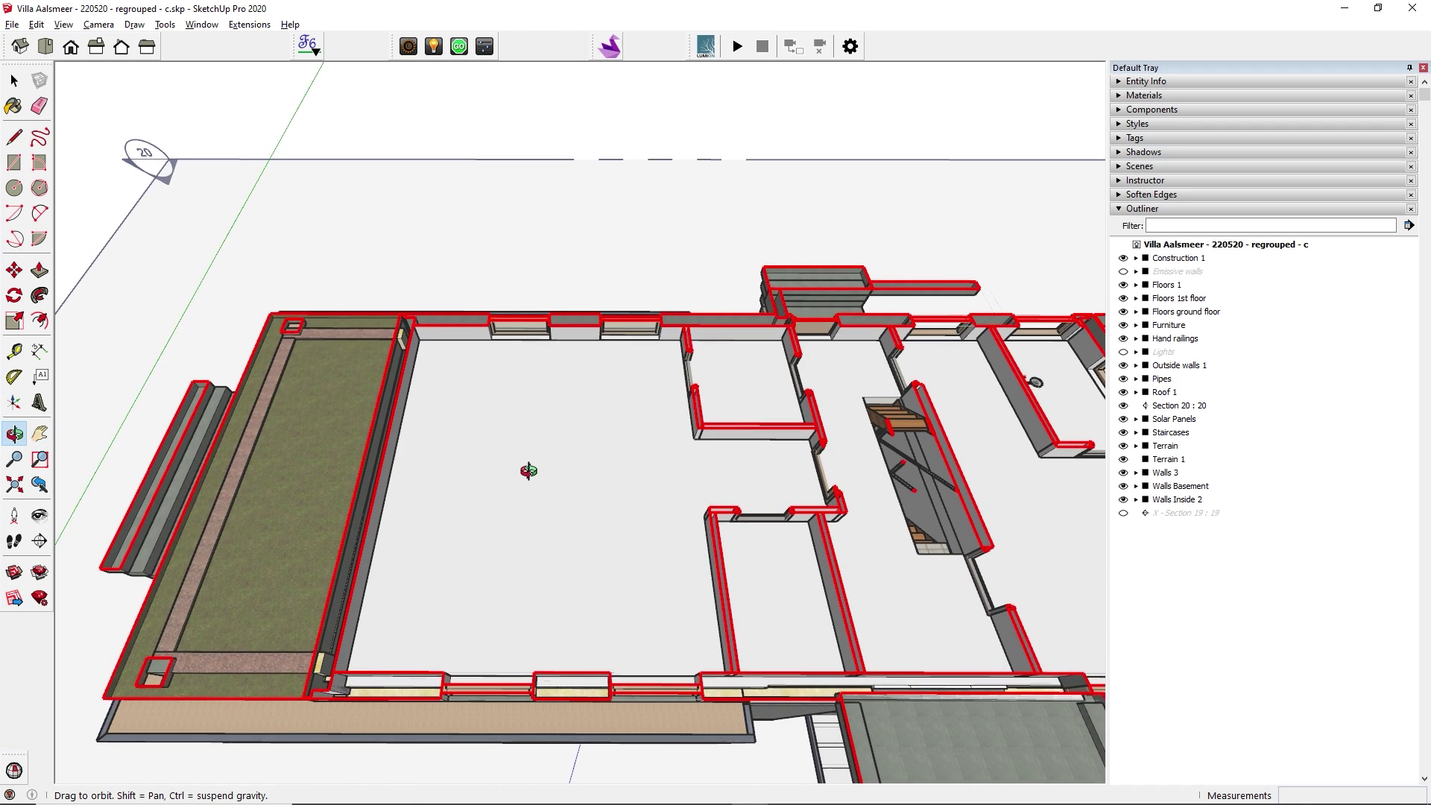
{"action": "key", "text": "space"}
{"action": "scroll", "coordinate": [507, 477], "scroll_direction": "up", "scroll_amount": 5}
{"action": "left_click", "coordinate": [432, 48]}
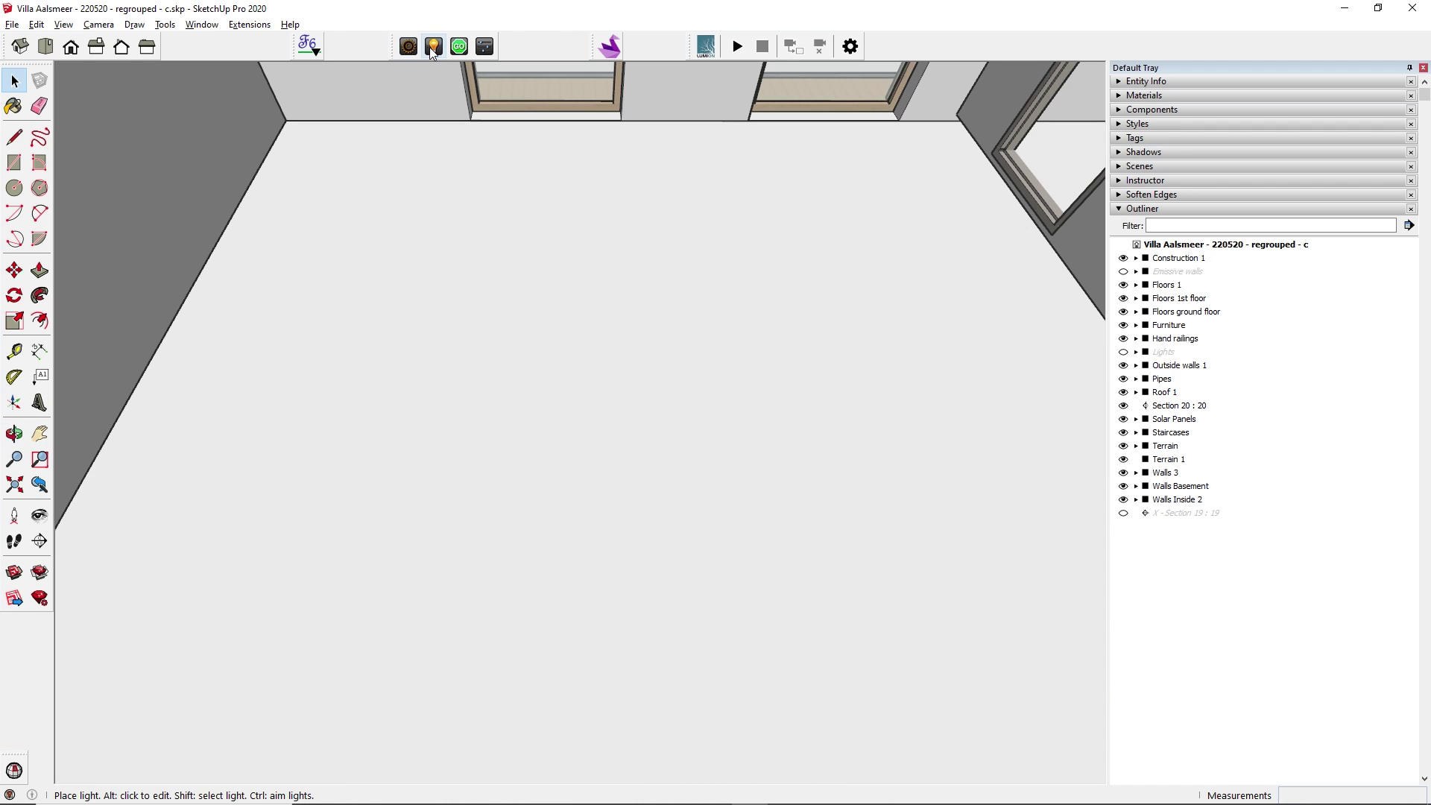
{"action": "left_click", "coordinate": [345, 185]}
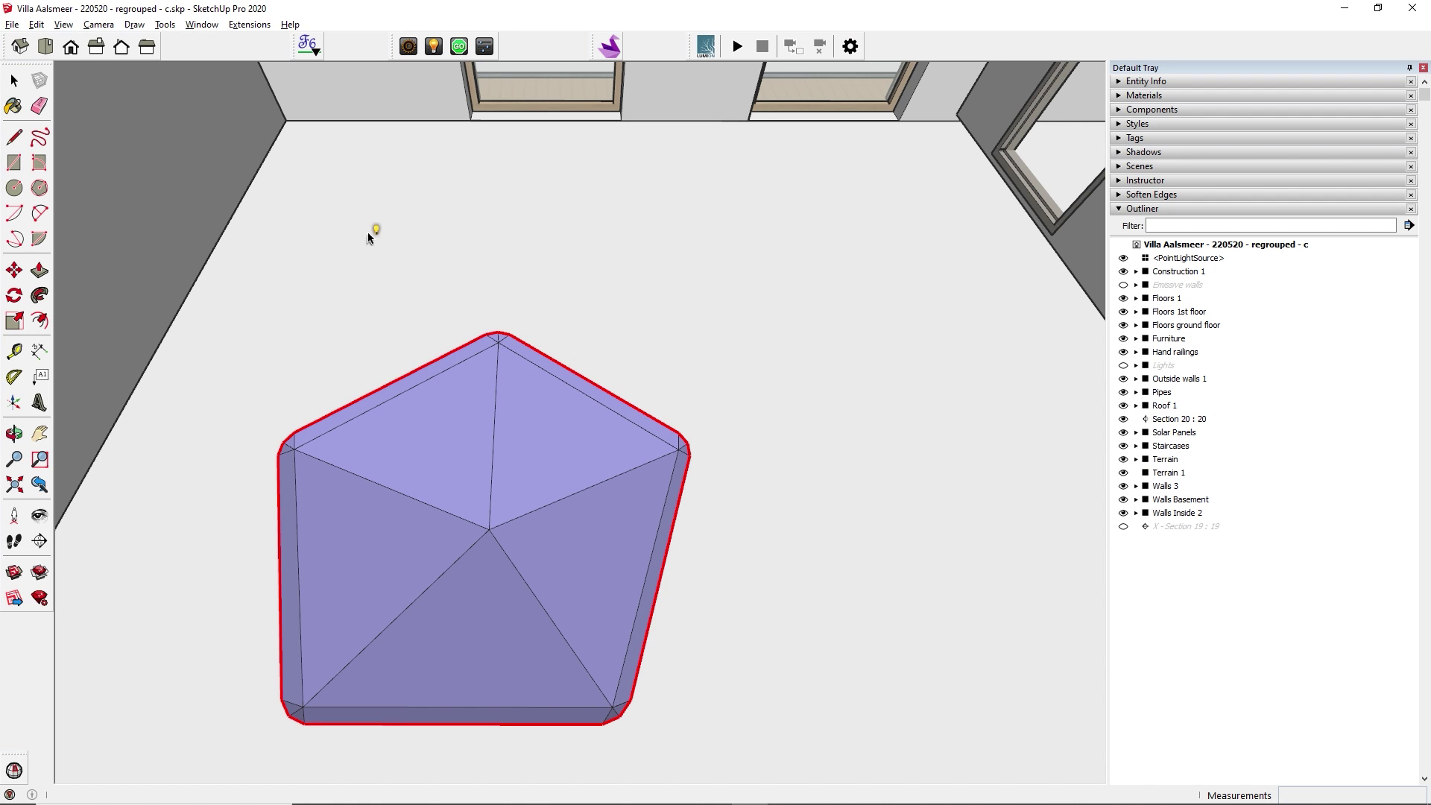
Step: Move the point light near the ceiling's corner and copy it about 14' 15/16" along the red axis
{"action": "scroll", "coordinate": [368, 232], "scroll_direction": "down", "scroll_amount": 5}
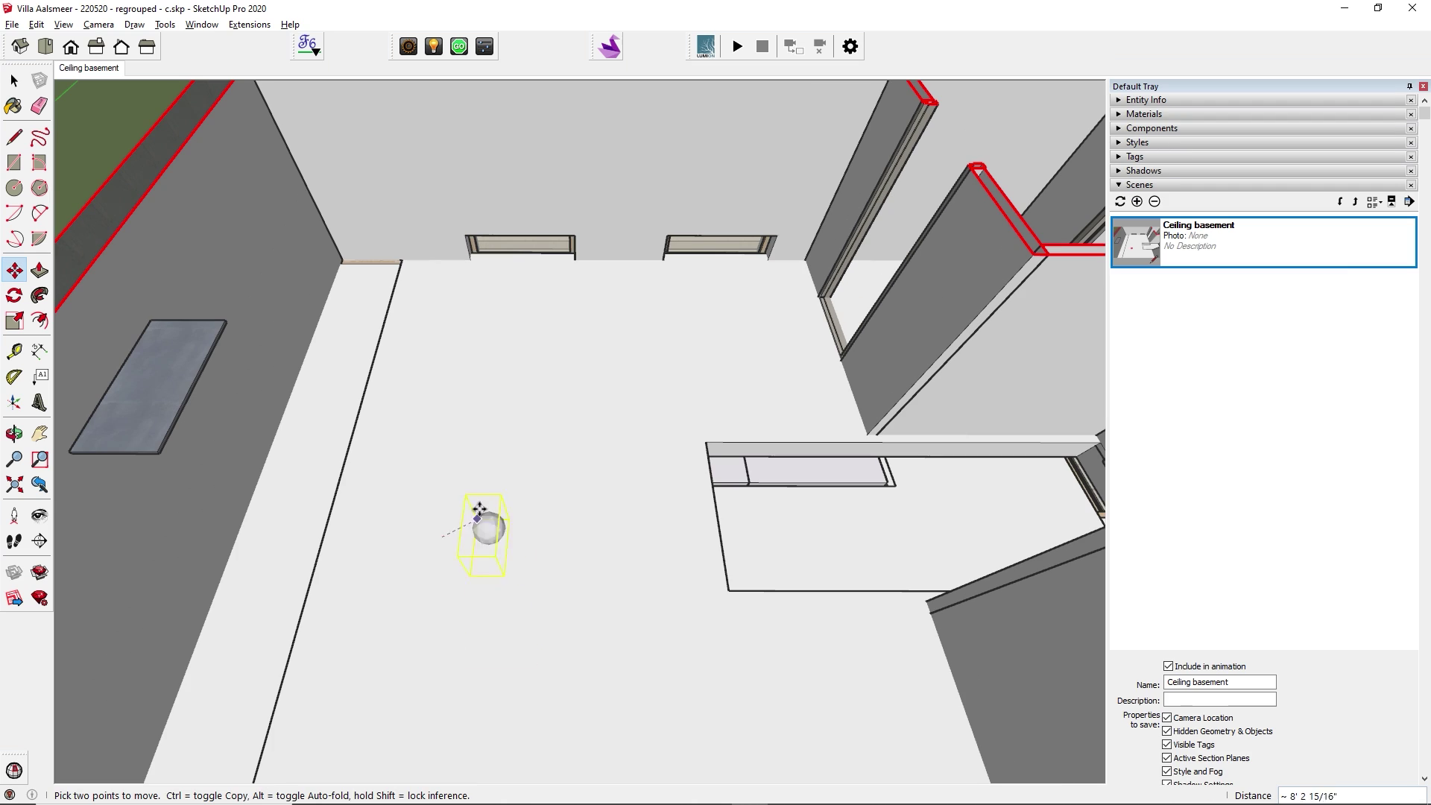
{"action": "left_click", "coordinate": [410, 298]}
{"action": "key", "text": "ctrl"}
{"action": "left_click", "coordinate": [425, 333]}
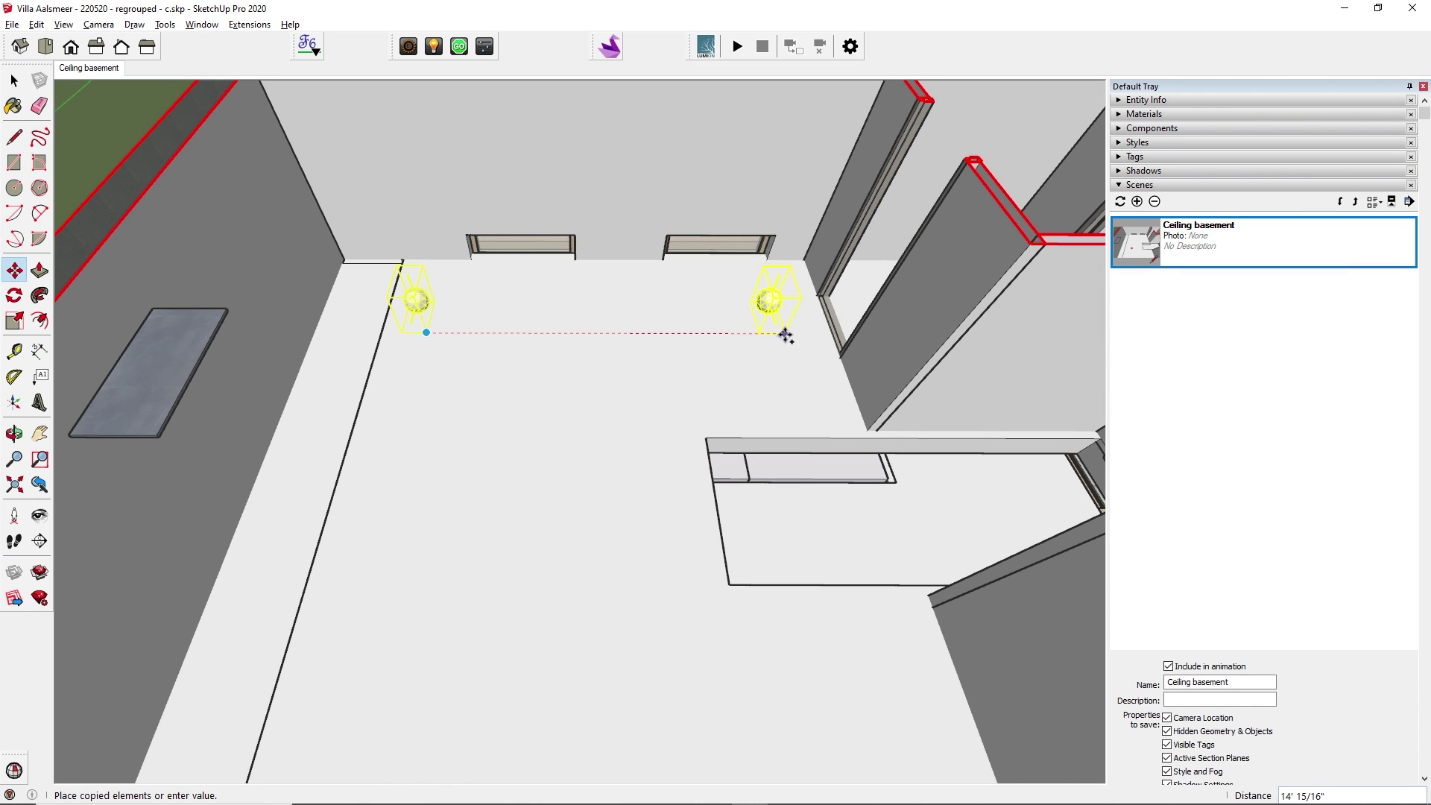
{"action": "left_click", "coordinate": [785, 333]}
Step: Select both point lights and copy the pair along the basement ceiling
{"action": "key", "text": "space"}
{"action": "left_click_drag", "start_coordinate": [366, 257], "coordinate": [823, 354]}
{"action": "key", "text": "m"}
{"action": "key", "text": "ctrl"}
{"action": "left_click", "coordinate": [401, 334]}
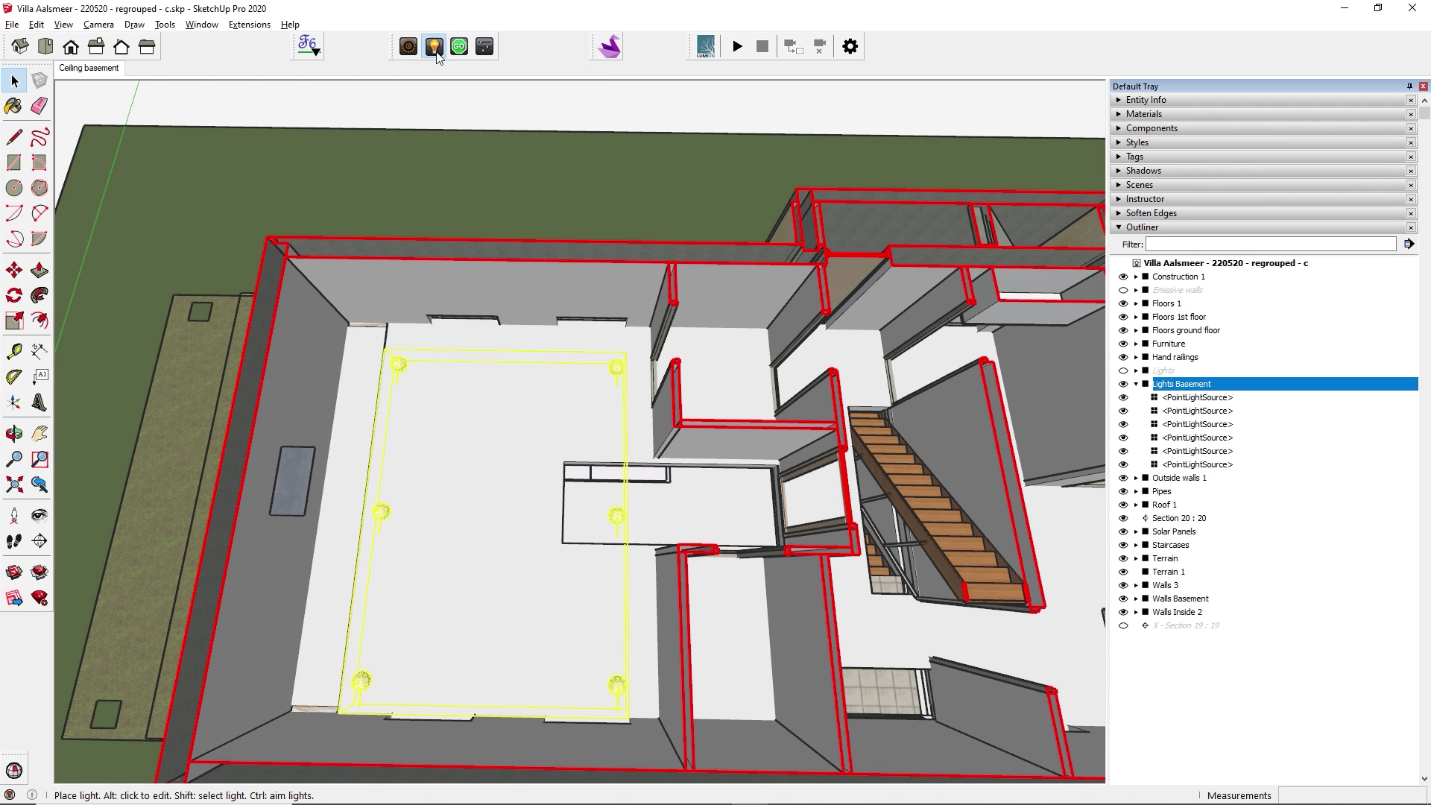
Step: Open the properties of one basement point light and preview the ColorBurst_Powercore_41D_LTL18429_030910.ies profile from the Philips IES folder
{"action": "left_click", "coordinate": [617, 366], "text": "alt"}
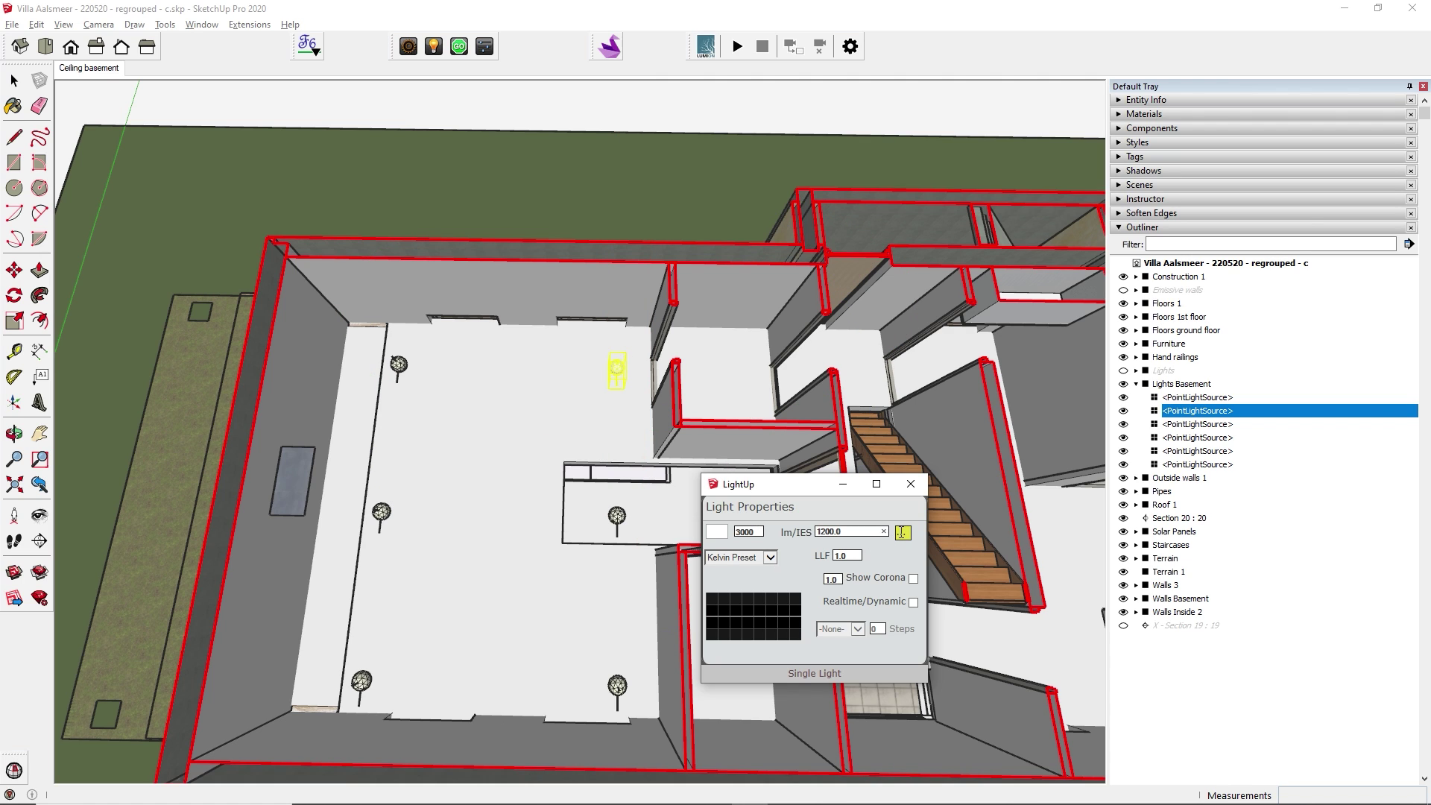
{"action": "left_click", "coordinate": [903, 532]}
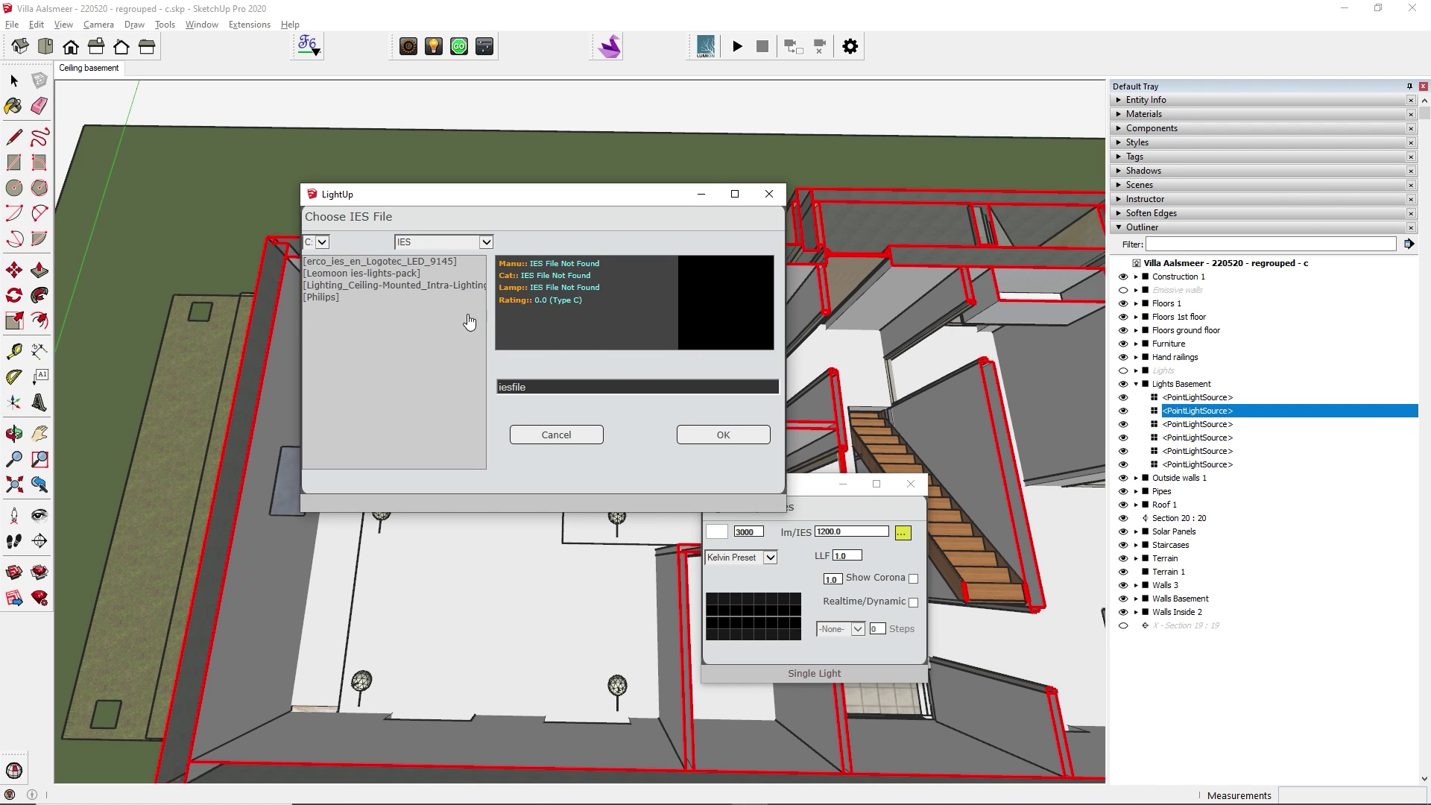
{"action": "left_click", "coordinate": [392, 299]}
{"action": "left_click", "coordinate": [386, 289]}
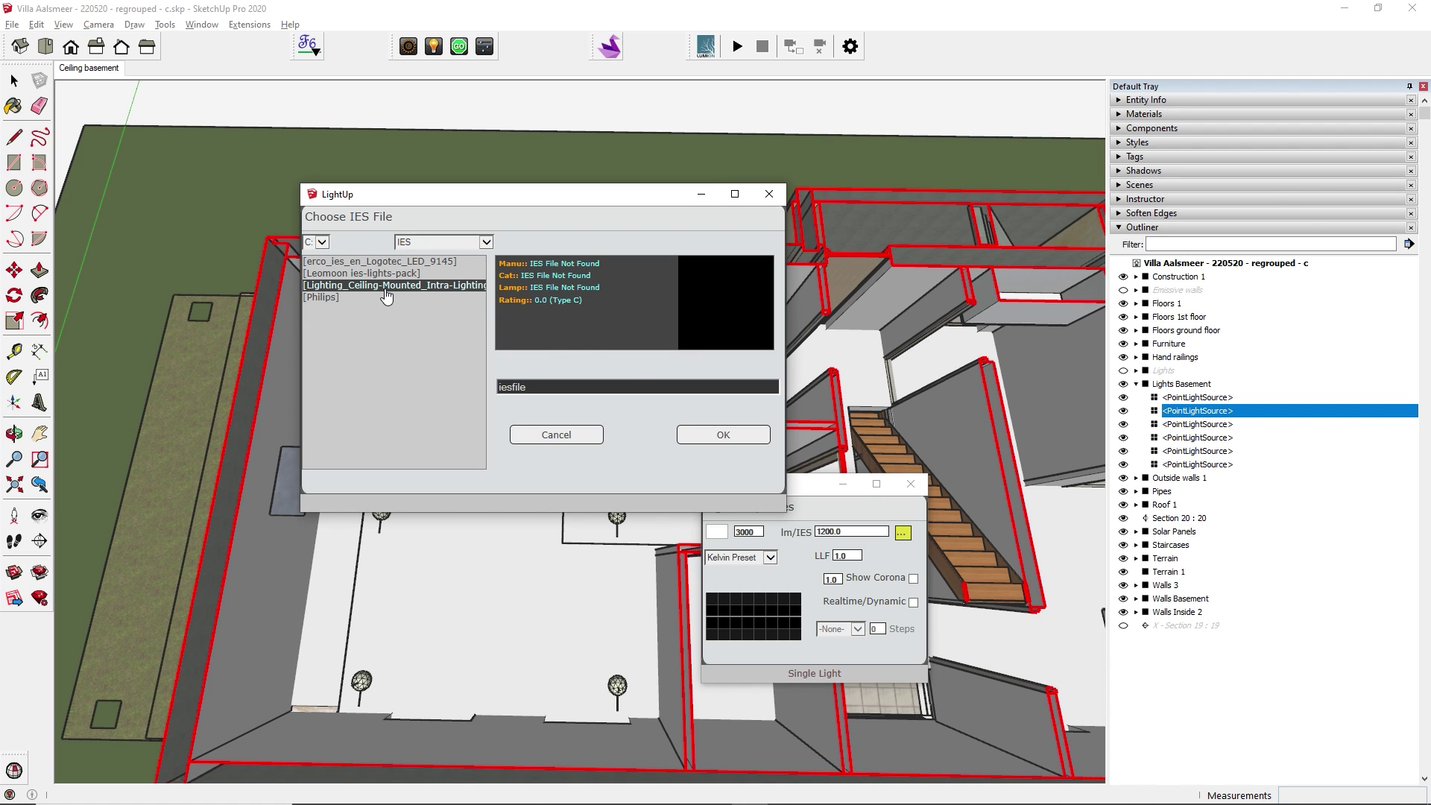
{"action": "left_click", "coordinate": [363, 298]}
{"action": "double_click", "coordinate": [363, 298]}
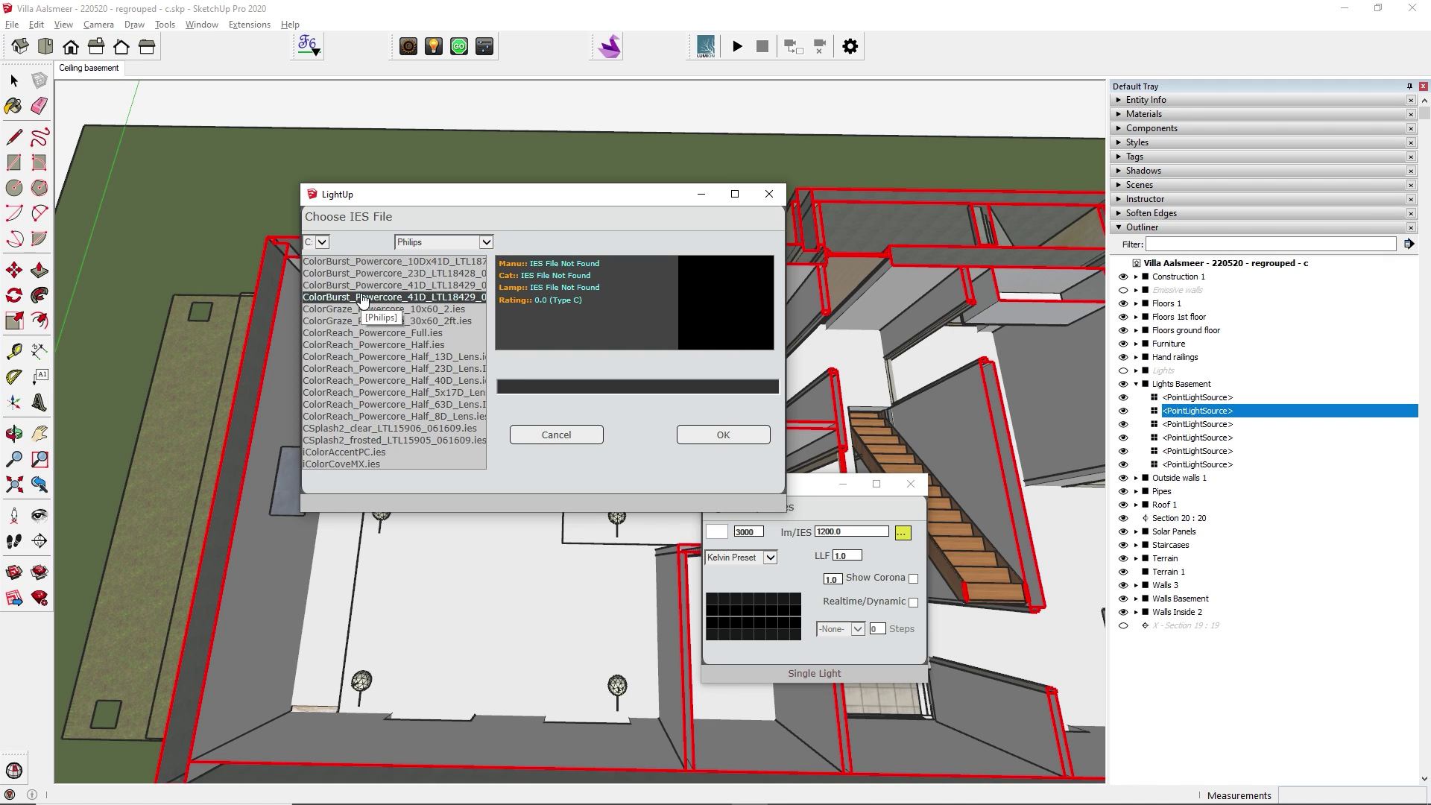
{"action": "left_click", "coordinate": [363, 298]}
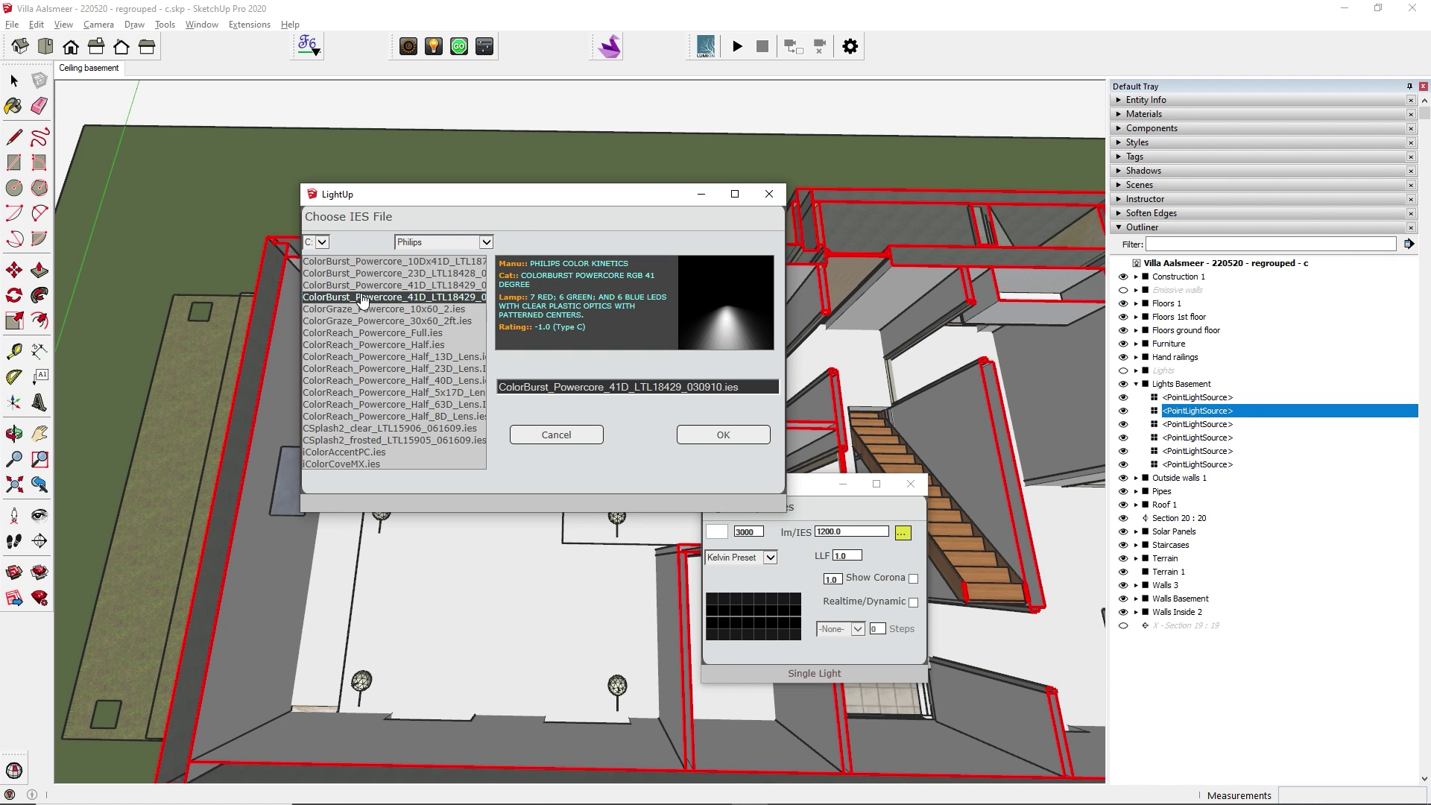
{"action": "left_click", "coordinate": [363, 287]}
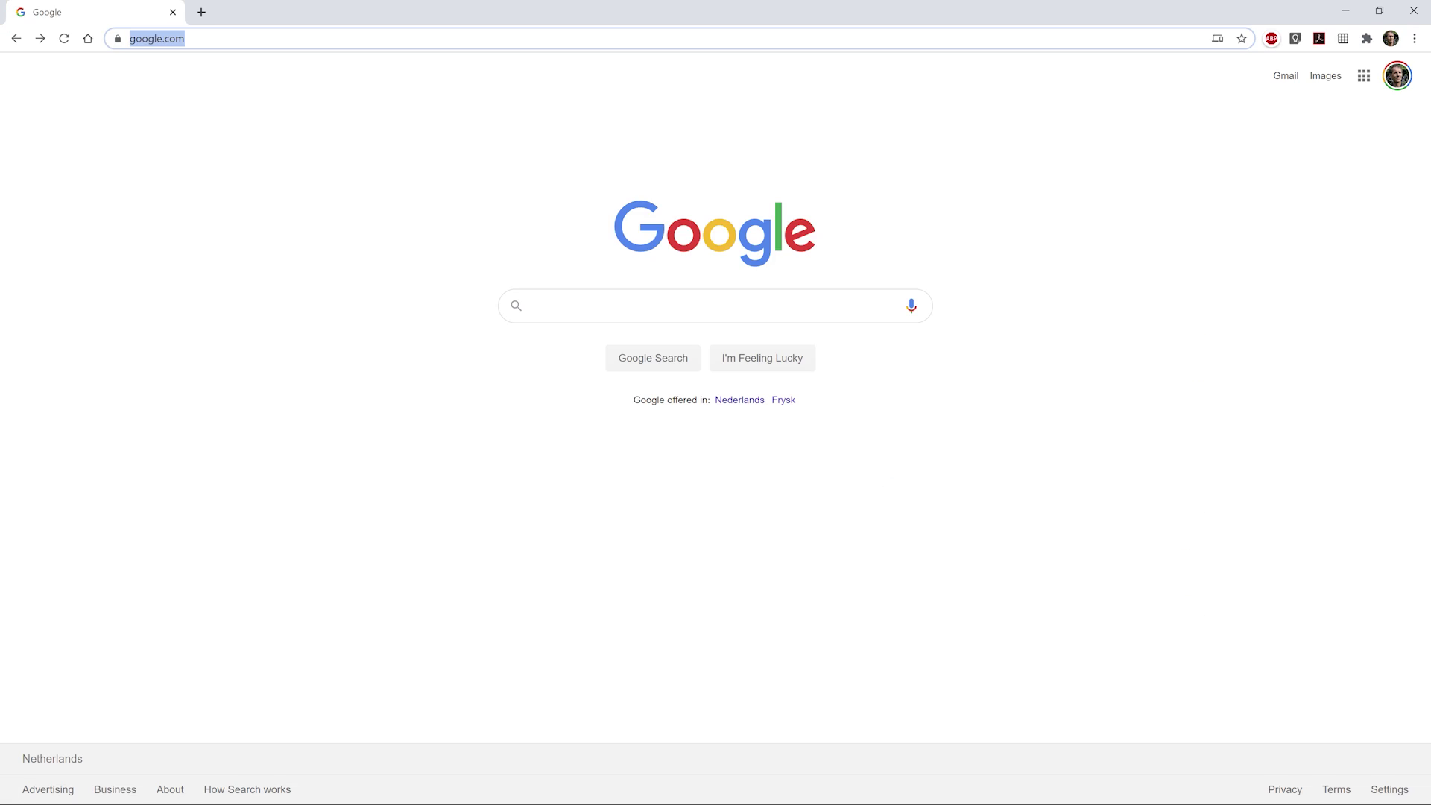
Step: In Chrome, search for "ies light profiles download" and look through LeoMoon Studios' IES Lights Pack page
{"action": "type", "text": "Ies"}
{"action": "key", "text": "Return"}
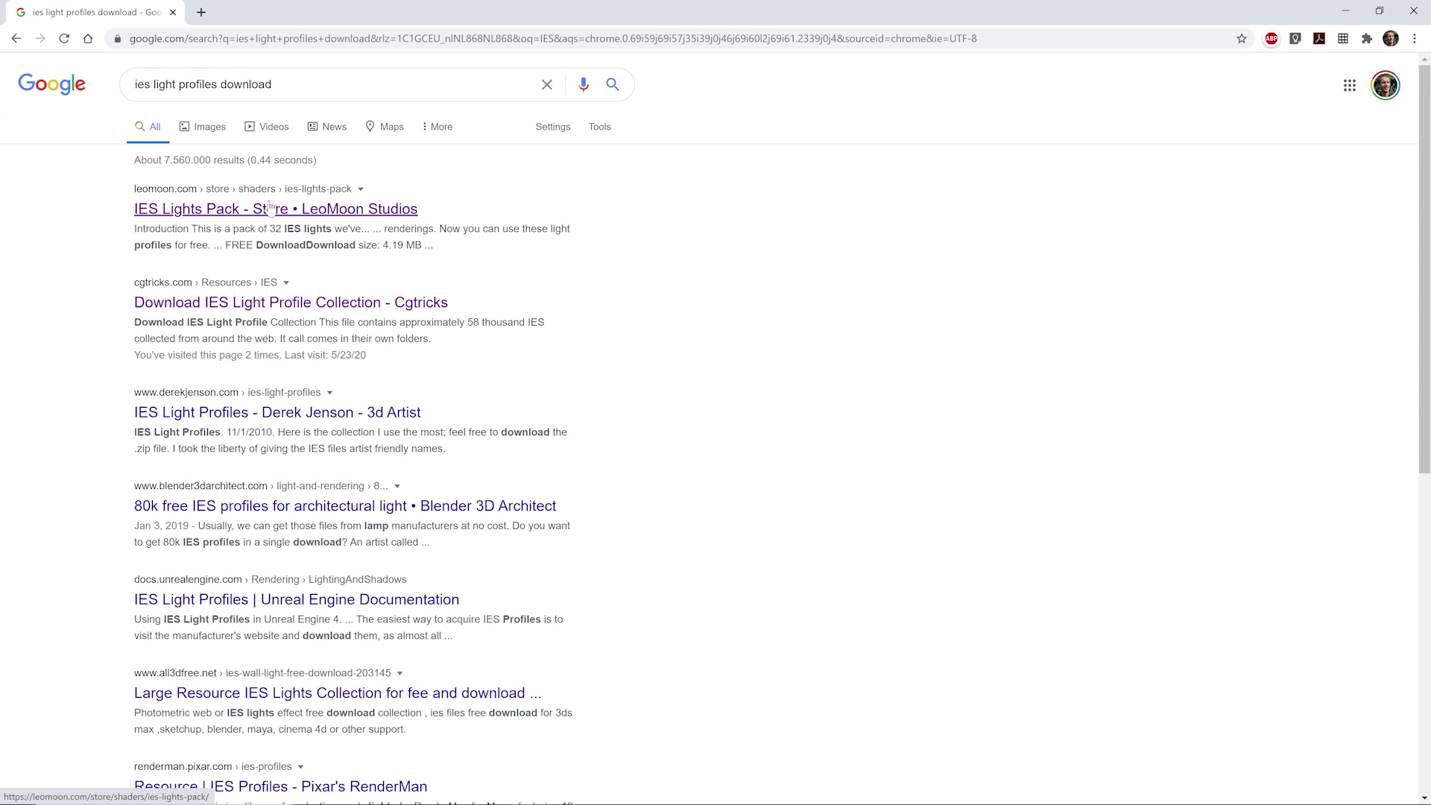
{"action": "left_click", "coordinate": [270, 209]}
{"action": "scroll", "coordinate": [1195, 456], "scroll_direction": "down", "scroll_amount": 7}
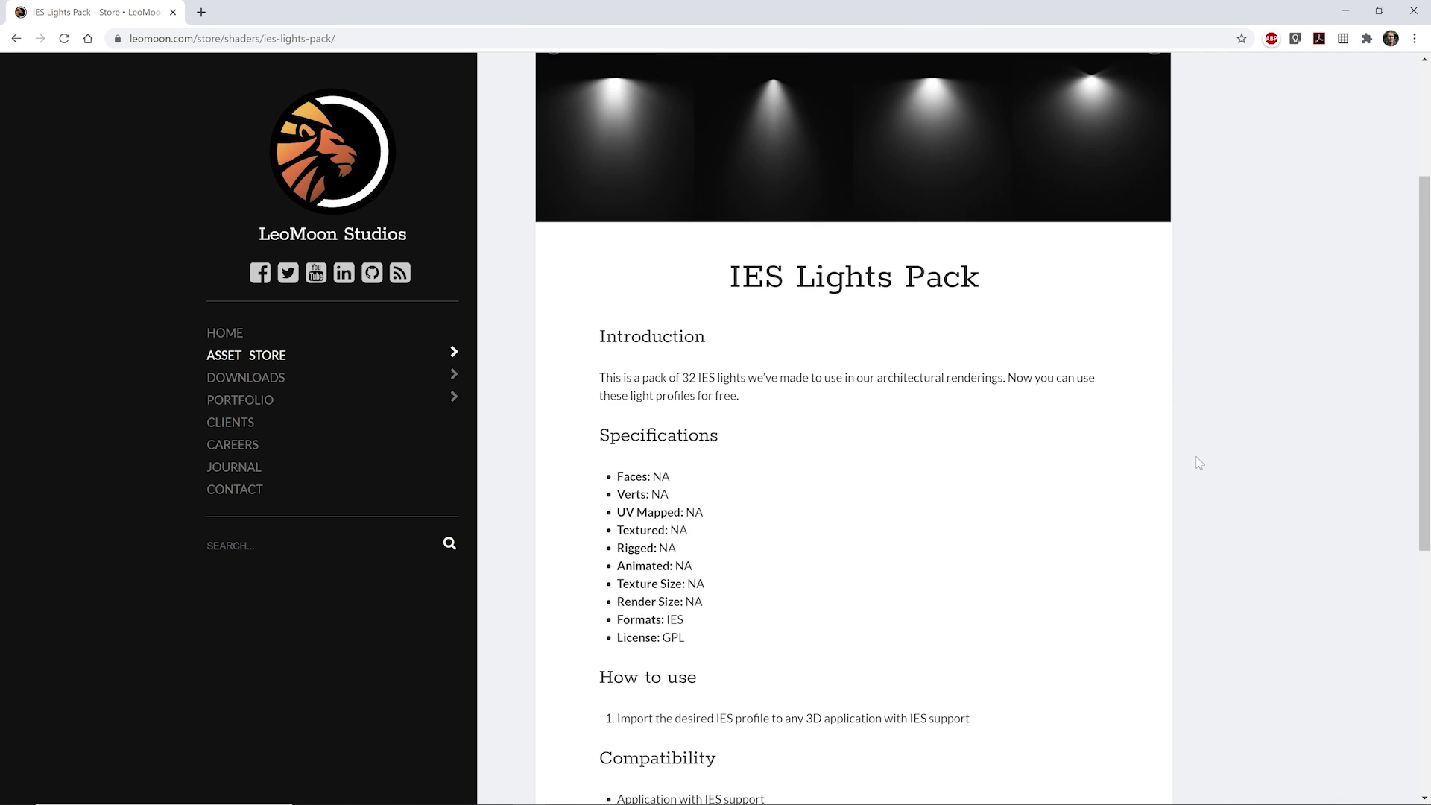
{"action": "left_click", "coordinate": [827, 708]}
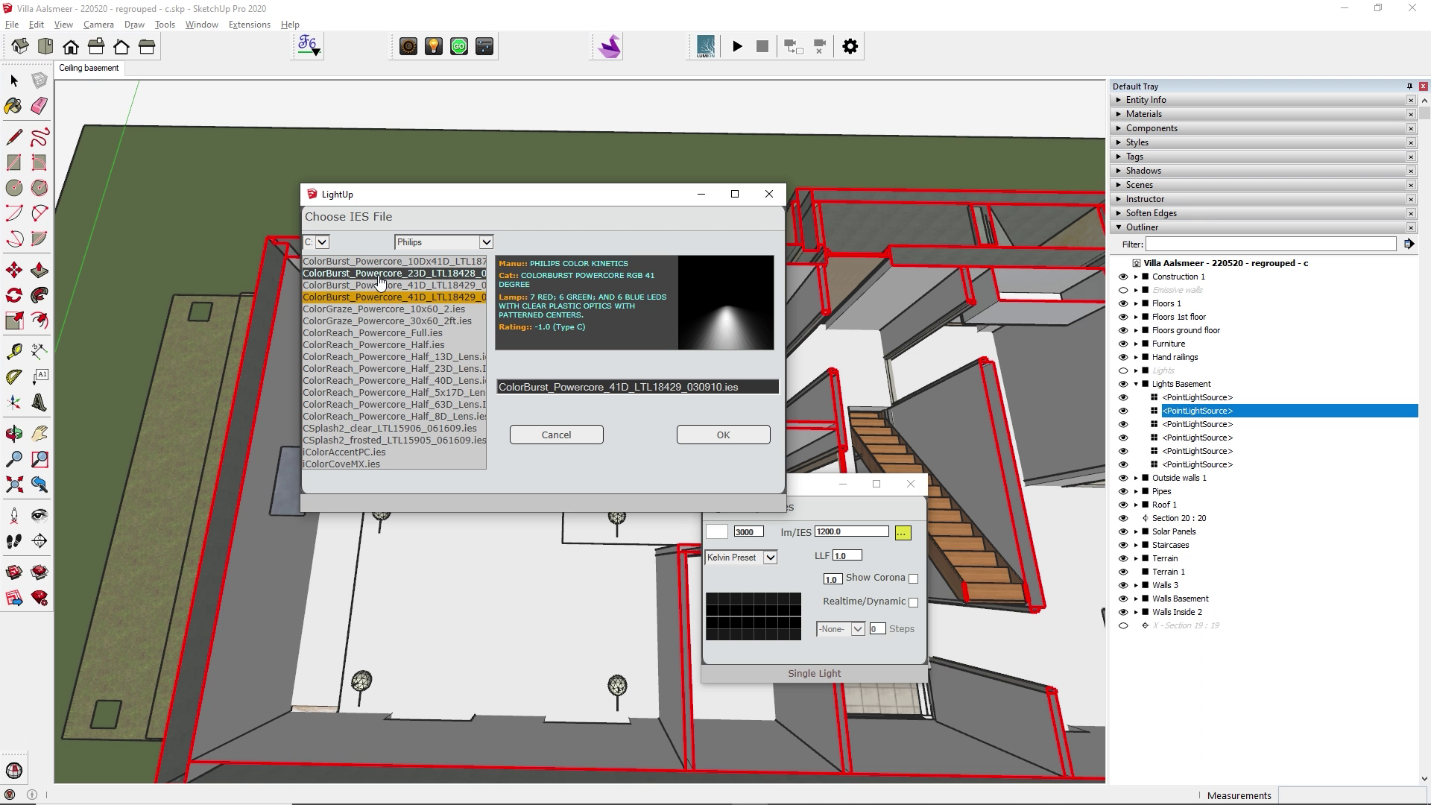
Step: Back in SketchUp, assign ColorBurst_Powercore_41D_LTL18429_030910-1.ies to the point light and inspect the LightUp render of the basement
{"action": "left_click", "coordinate": [380, 275]}
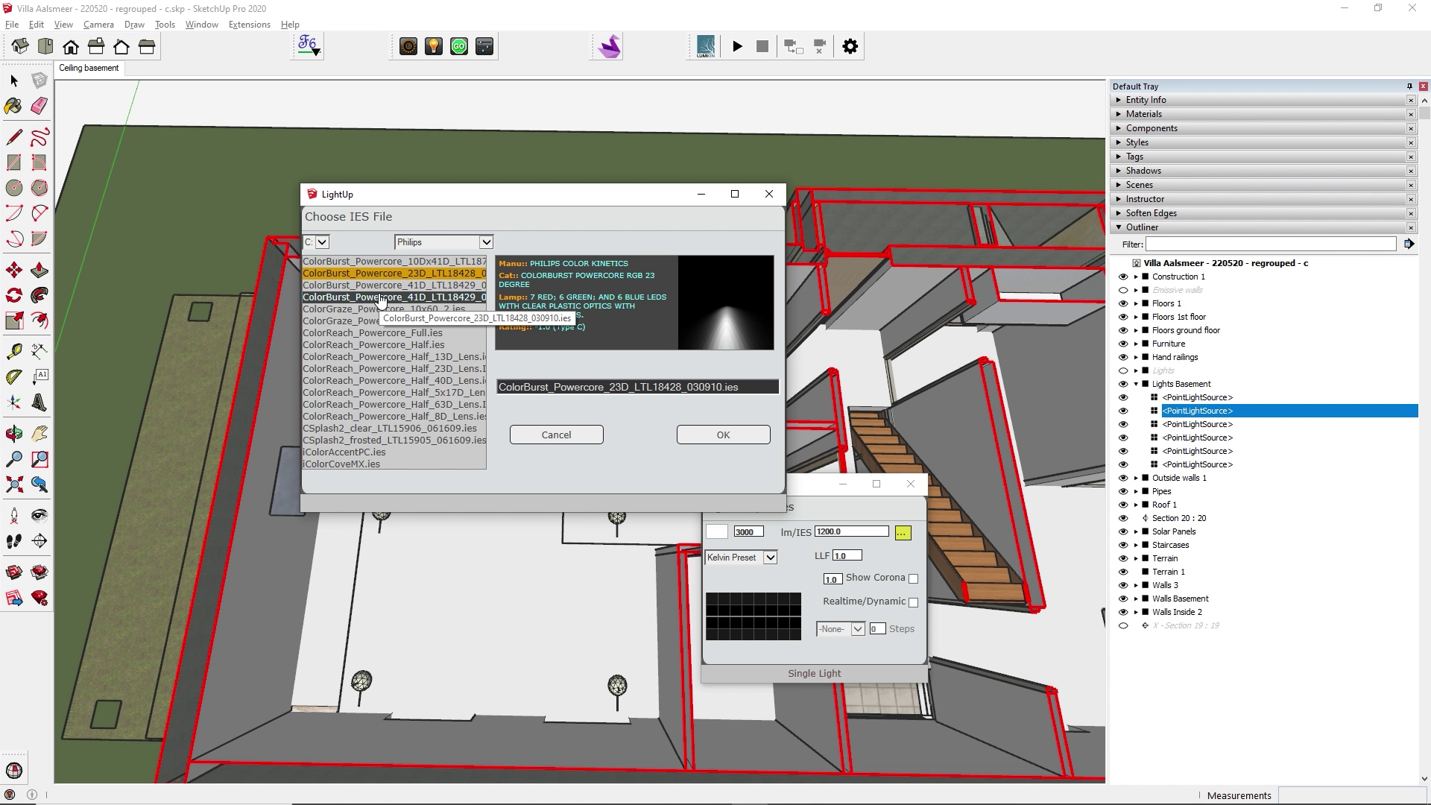
{"action": "left_click", "coordinate": [380, 286]}
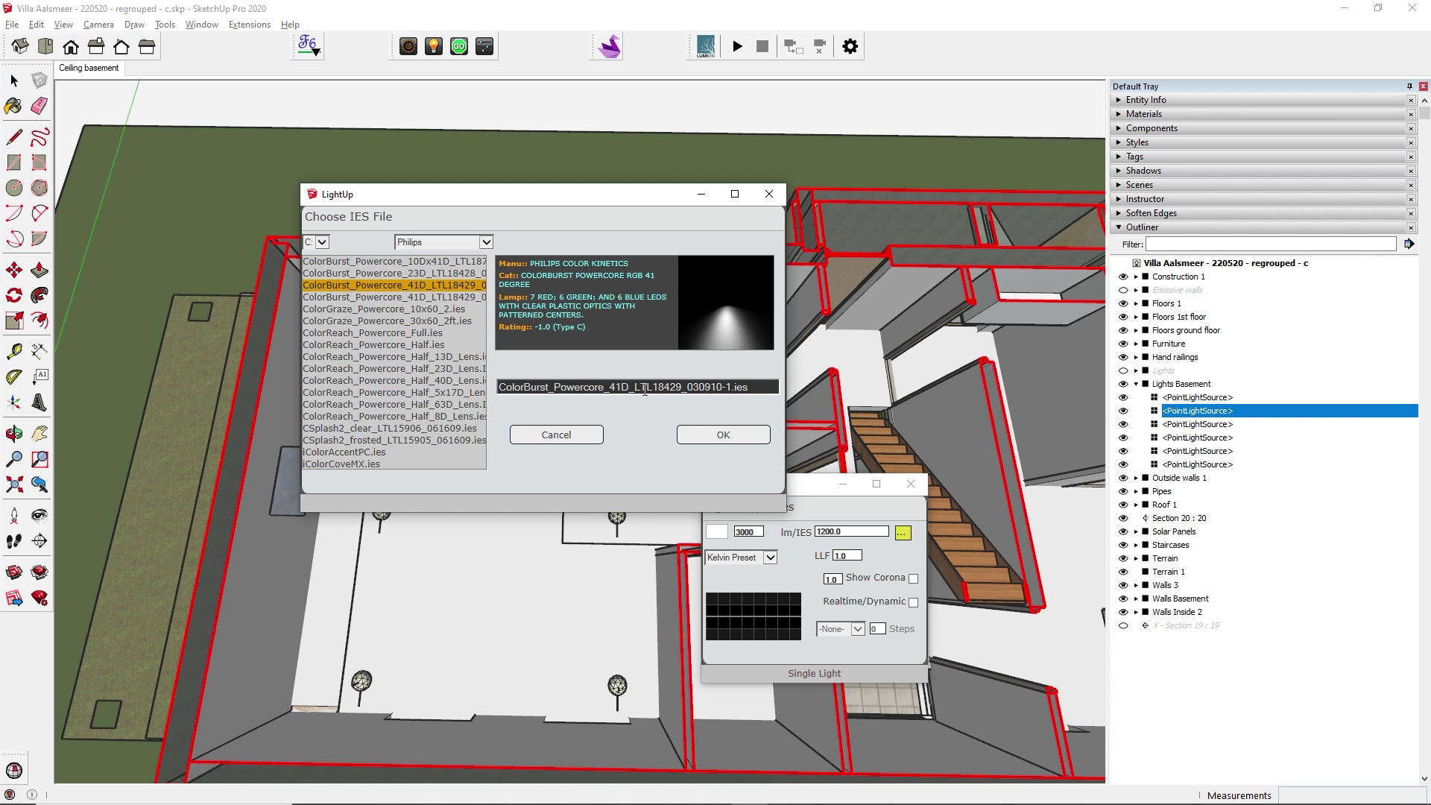
{"action": "left_click", "coordinate": [715, 436]}
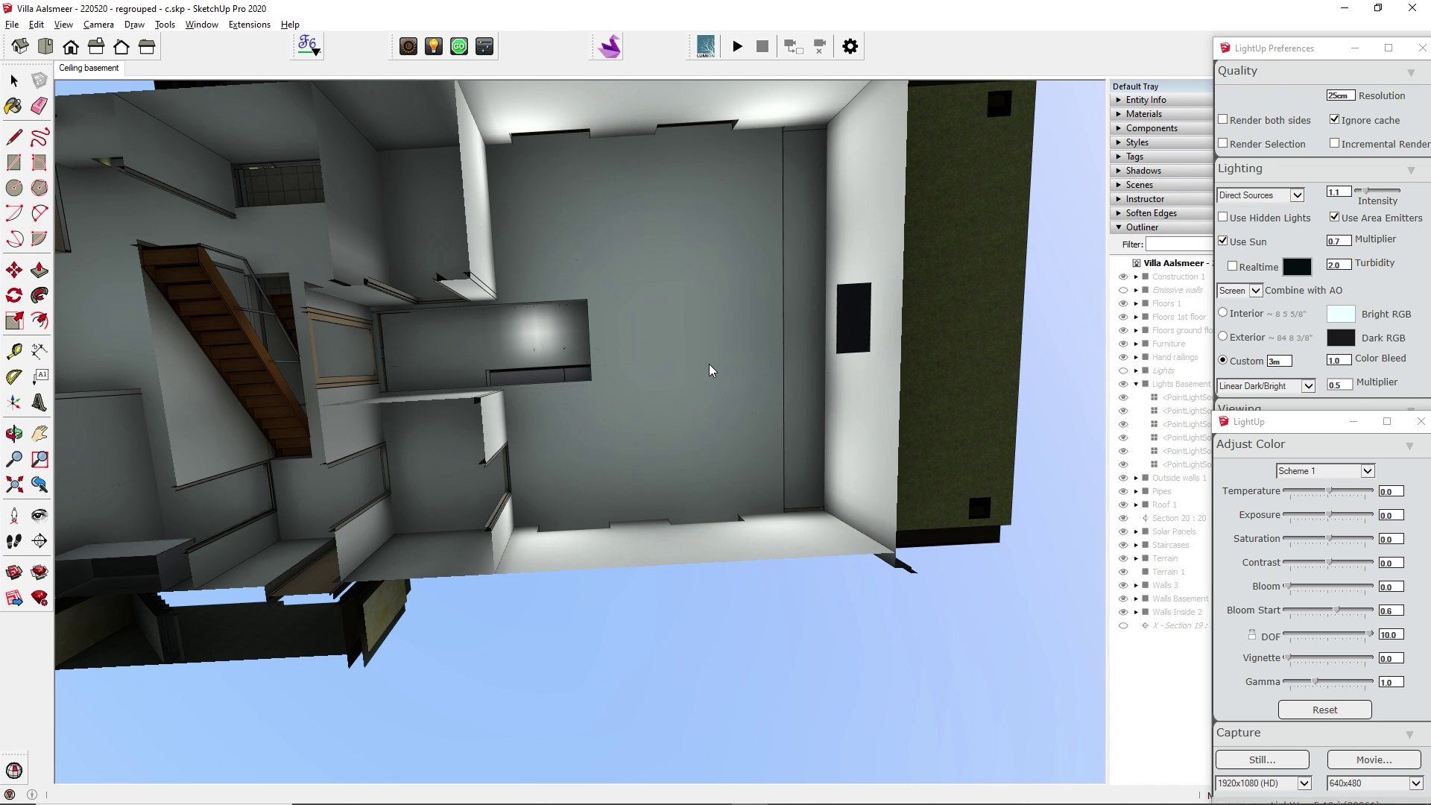
{"action": "middle_click_drag", "start_coordinate": [618, 425], "coordinate": [699, 386]}
{"action": "mouse_move", "coordinate": [684, 333]}
{"action": "middle_mouse_down"}
{"action": "mouse_move", "coordinate": [784, 498]}
{"action": "mouse_move", "coordinate": [794, 588]}
{"action": "middle_mouse_up"}
{"action": "middle_click_drag", "start_coordinate": [746, 490], "coordinate": [770, 630]}
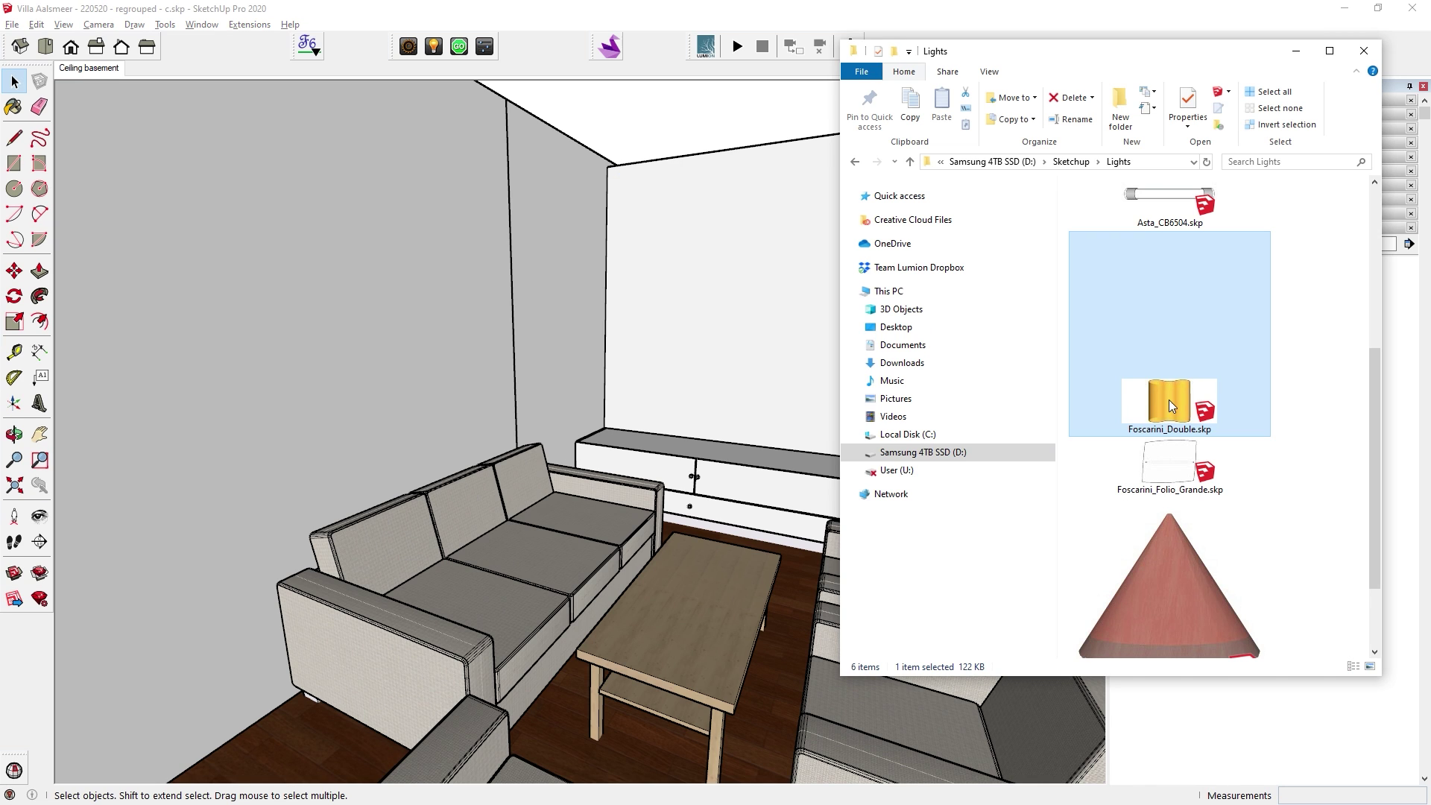
Step: Insert the Foscarini_Double.skp lamp on the wall above the sofa and move its point light up inside the lampshade
{"action": "left_click_drag", "start_coordinate": [1168, 405], "coordinate": [648, 342]}
{"action": "mouse_move", "coordinate": [454, 333]}
{"action": "left_mouse_down"}
{"action": "mouse_move", "coordinate": [417, 333]}
{"action": "mouse_move", "coordinate": [409, 316]}
{"action": "left_mouse_up"}
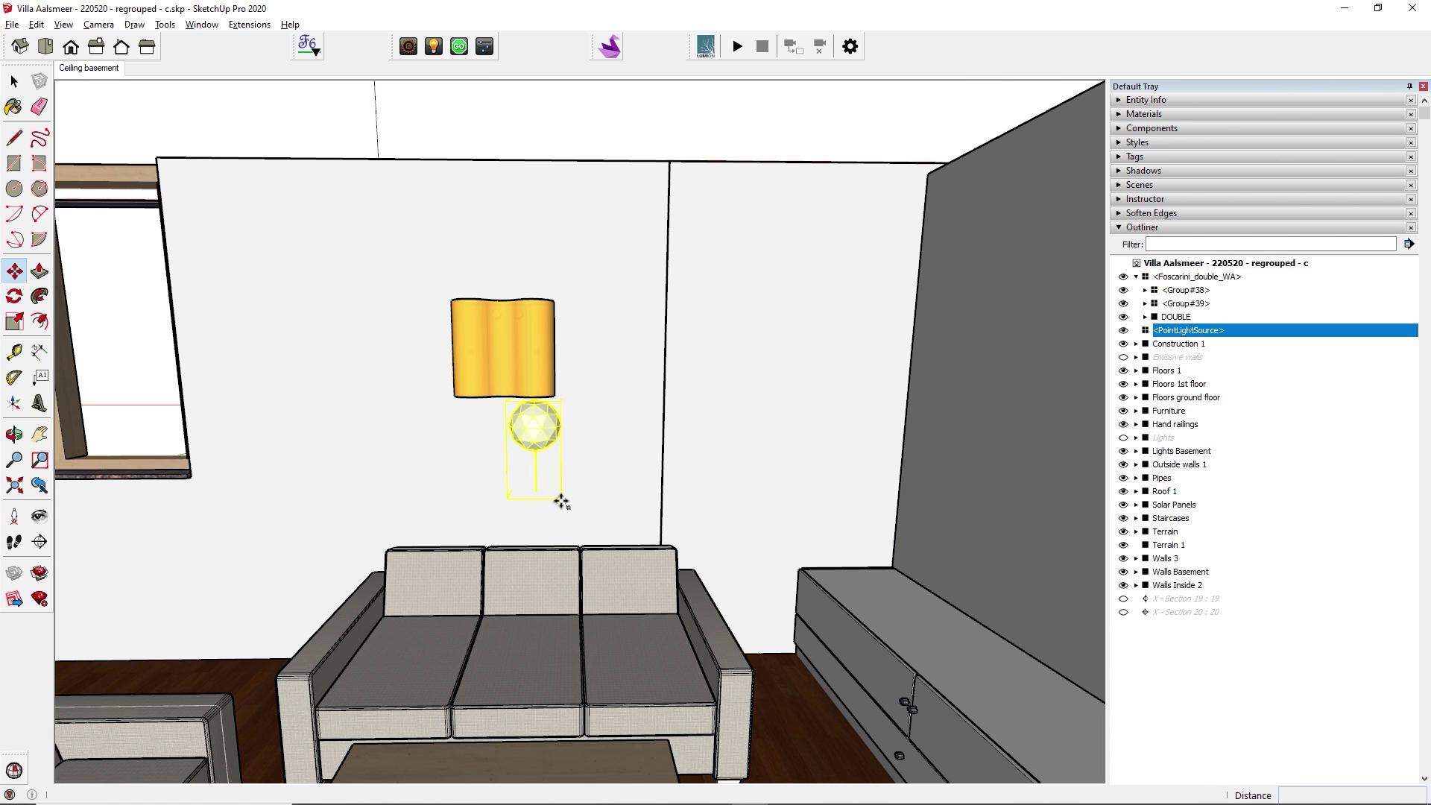
{"action": "left_click", "coordinate": [560, 496]}
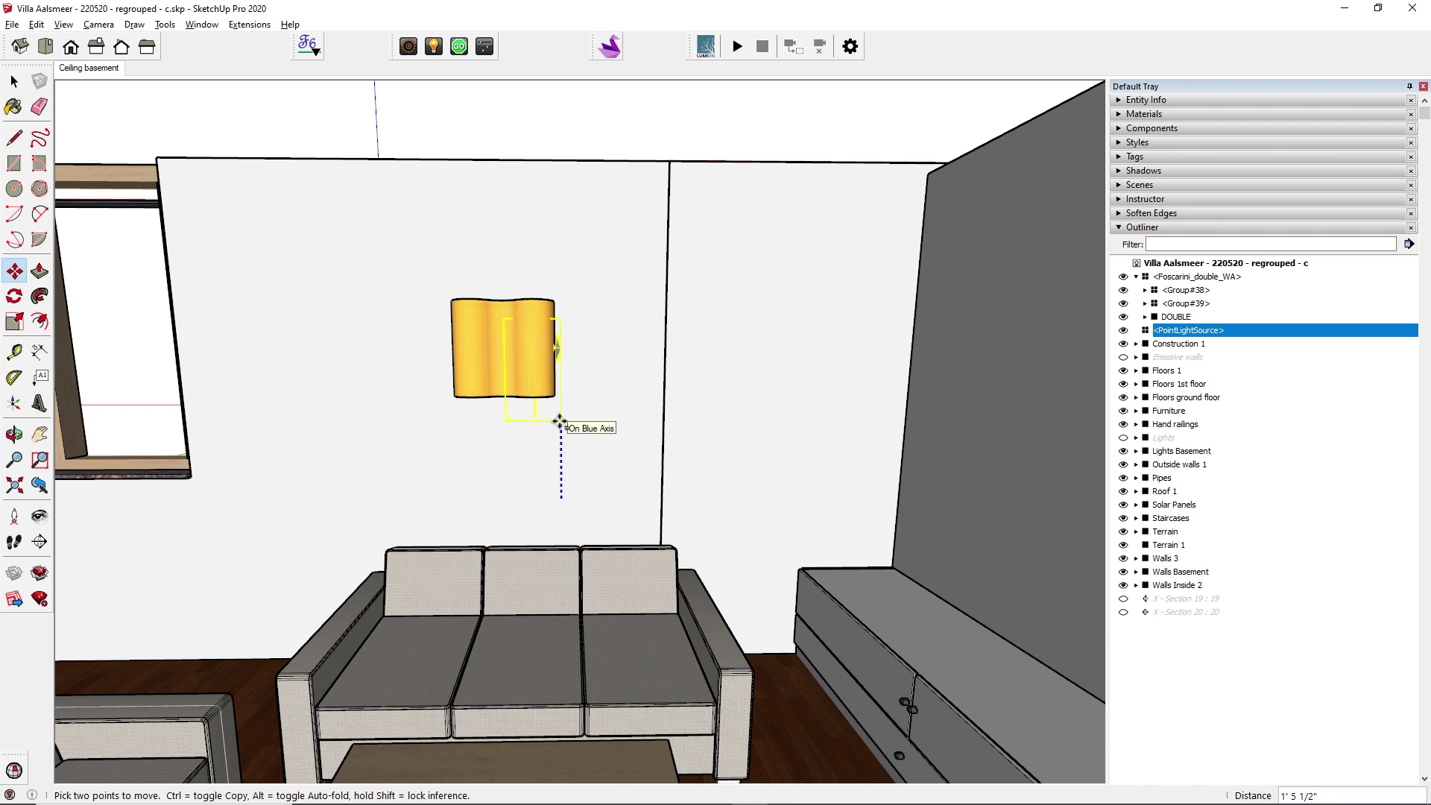
{"action": "left_click", "coordinate": [484, 416]}
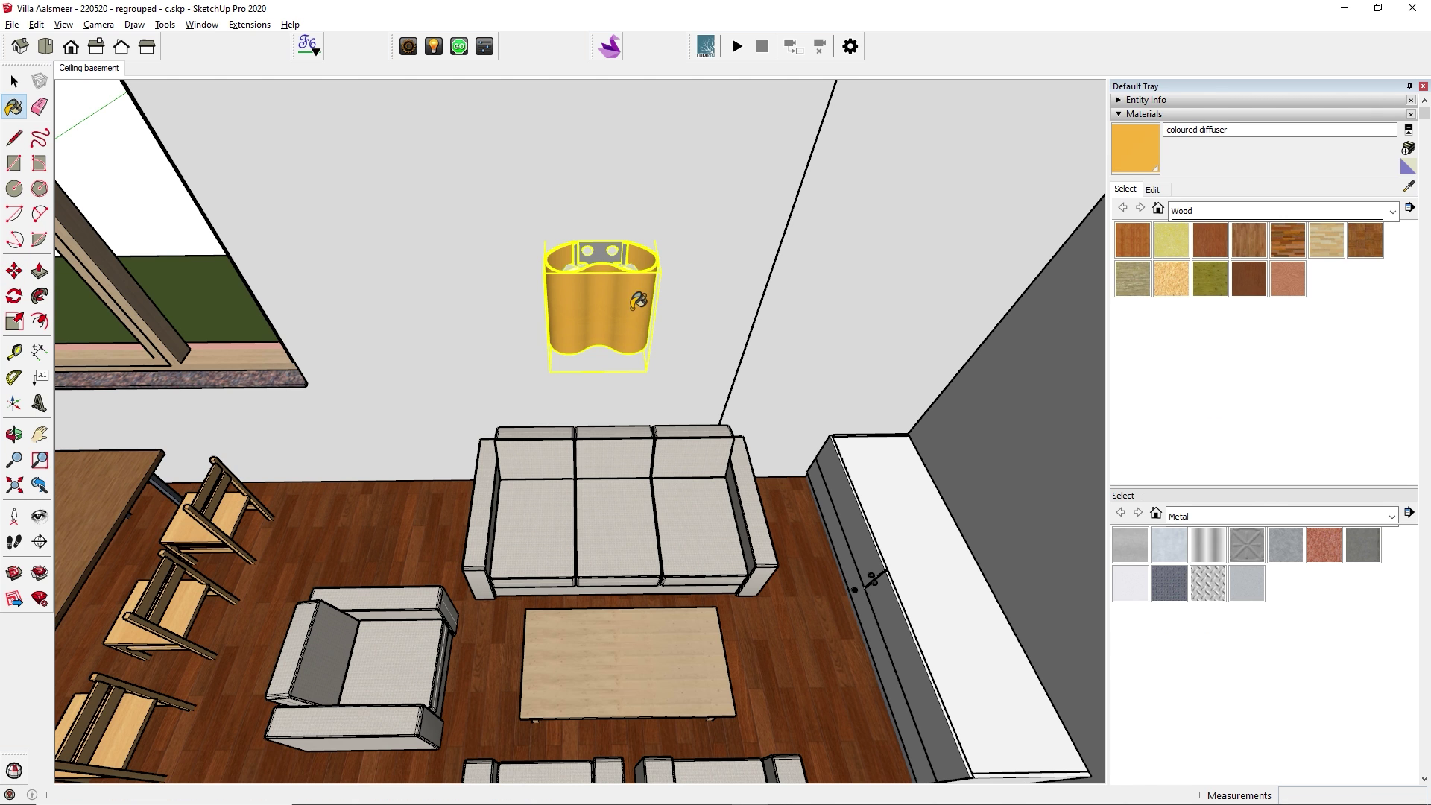
Step: Lower the opacity of the lampshade's coloured diffuser material to about 84 and run a LightUp render
{"action": "left_click", "coordinate": [1152, 189]}
{"action": "left_click_drag", "start_coordinate": [1224, 419], "coordinate": [1210, 419]}
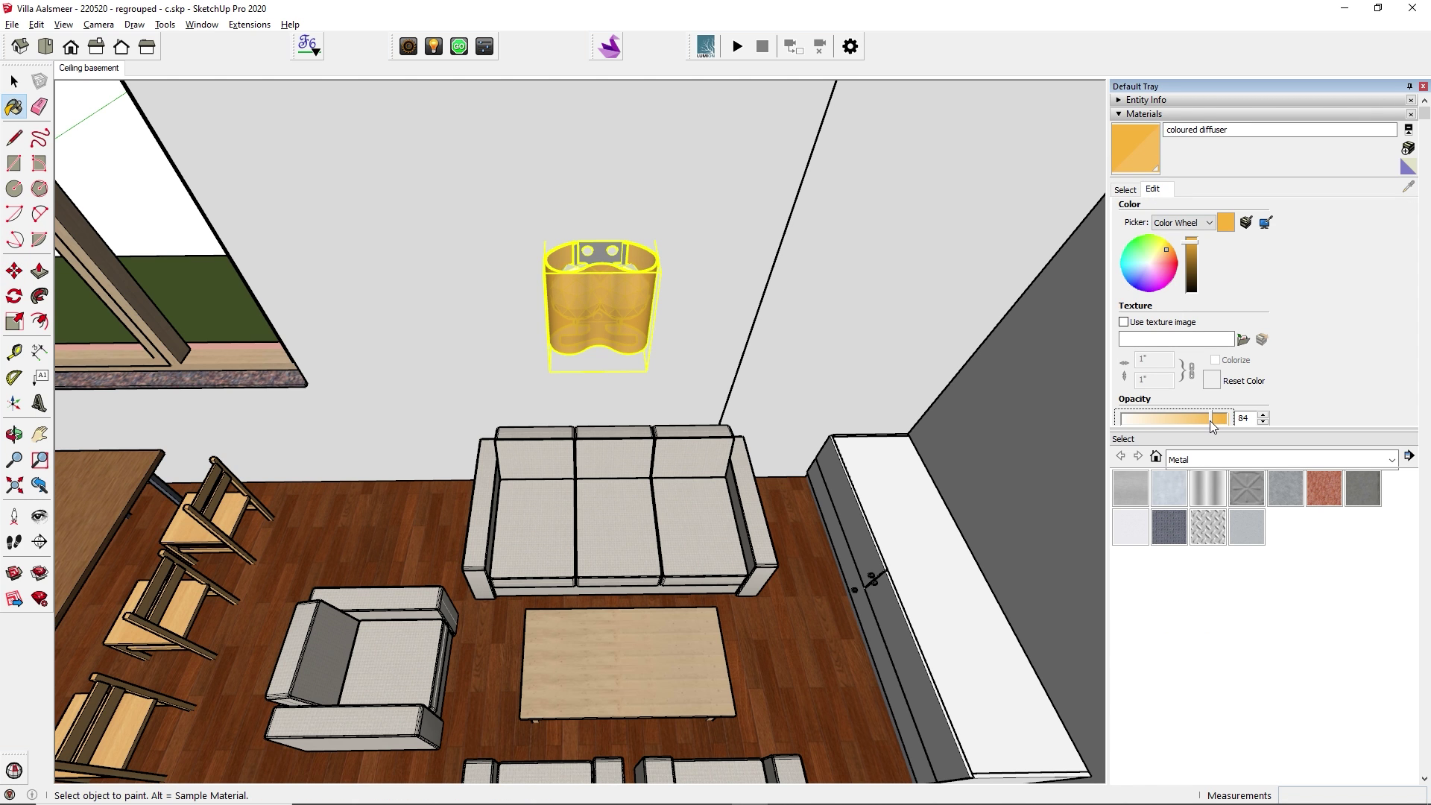
{"action": "left_click", "coordinate": [458, 46]}
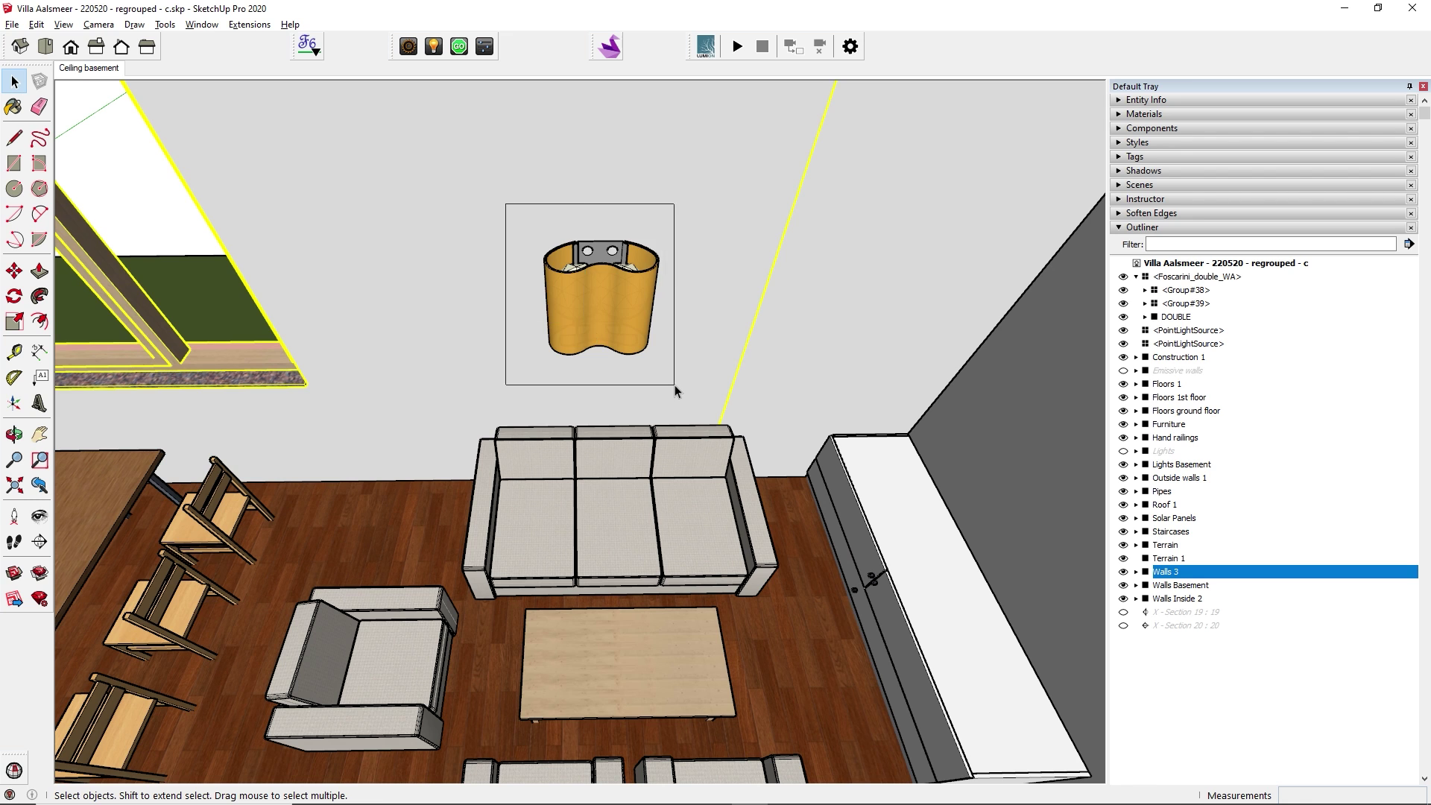
Step: Turn the wall lamp and its two point lights into a component named Light Wall, replacing the existing definition
{"action": "left_click", "coordinate": [669, 368]}
{"action": "right_click", "coordinate": [635, 310]}
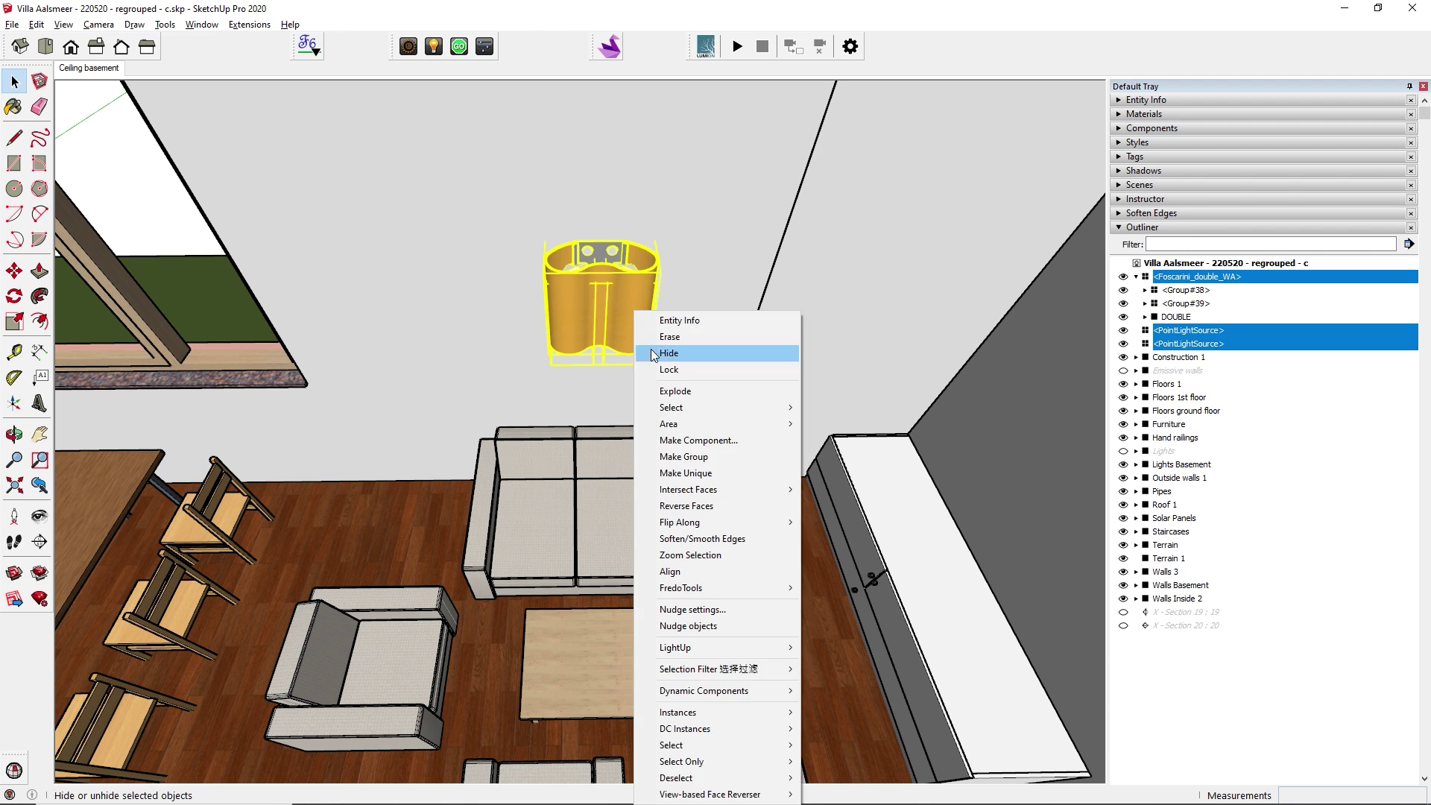
{"action": "left_click", "coordinate": [686, 441]}
{"action": "type", "text": "Light Wall"}
{"action": "key", "text": "Return"}
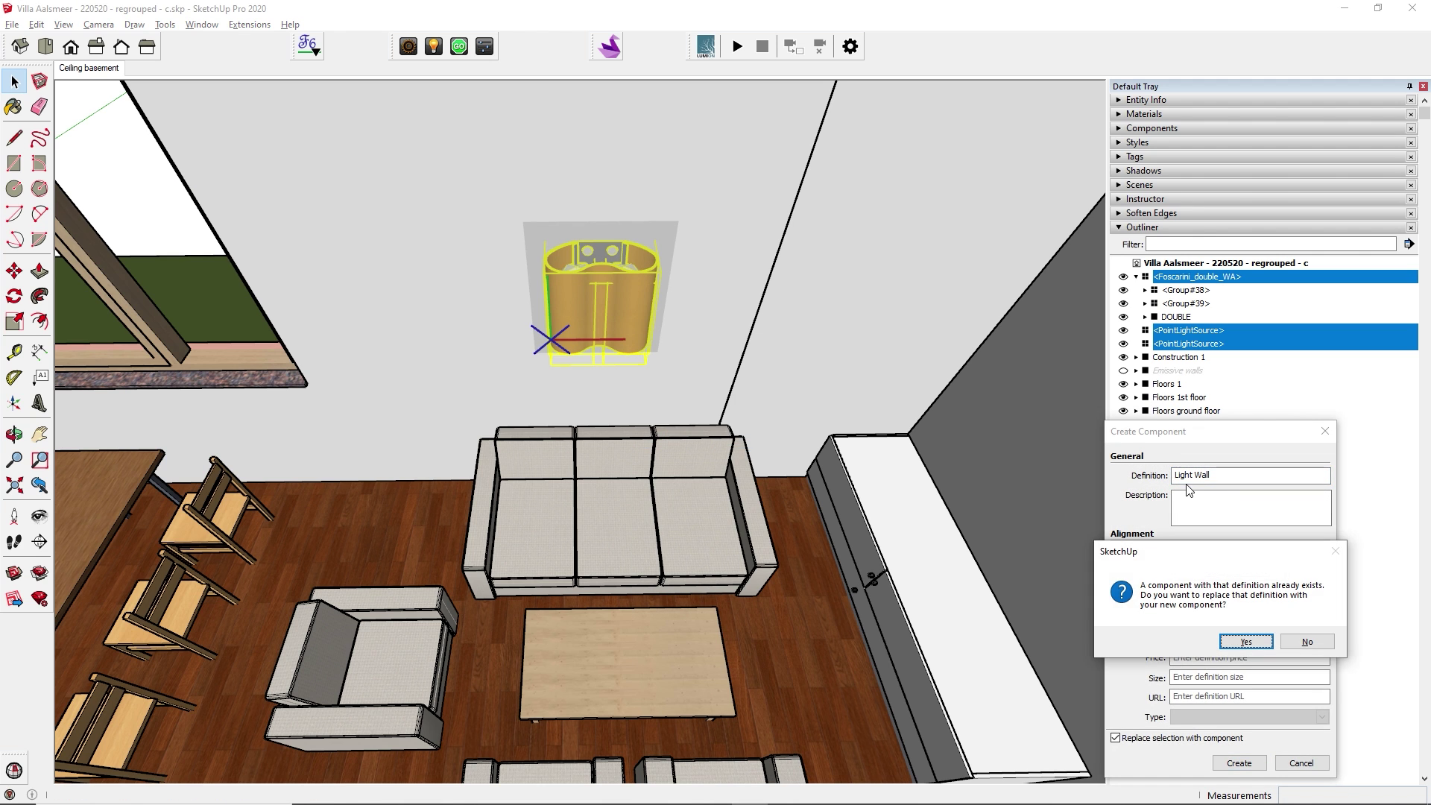
{"action": "left_click", "coordinate": [1245, 641]}
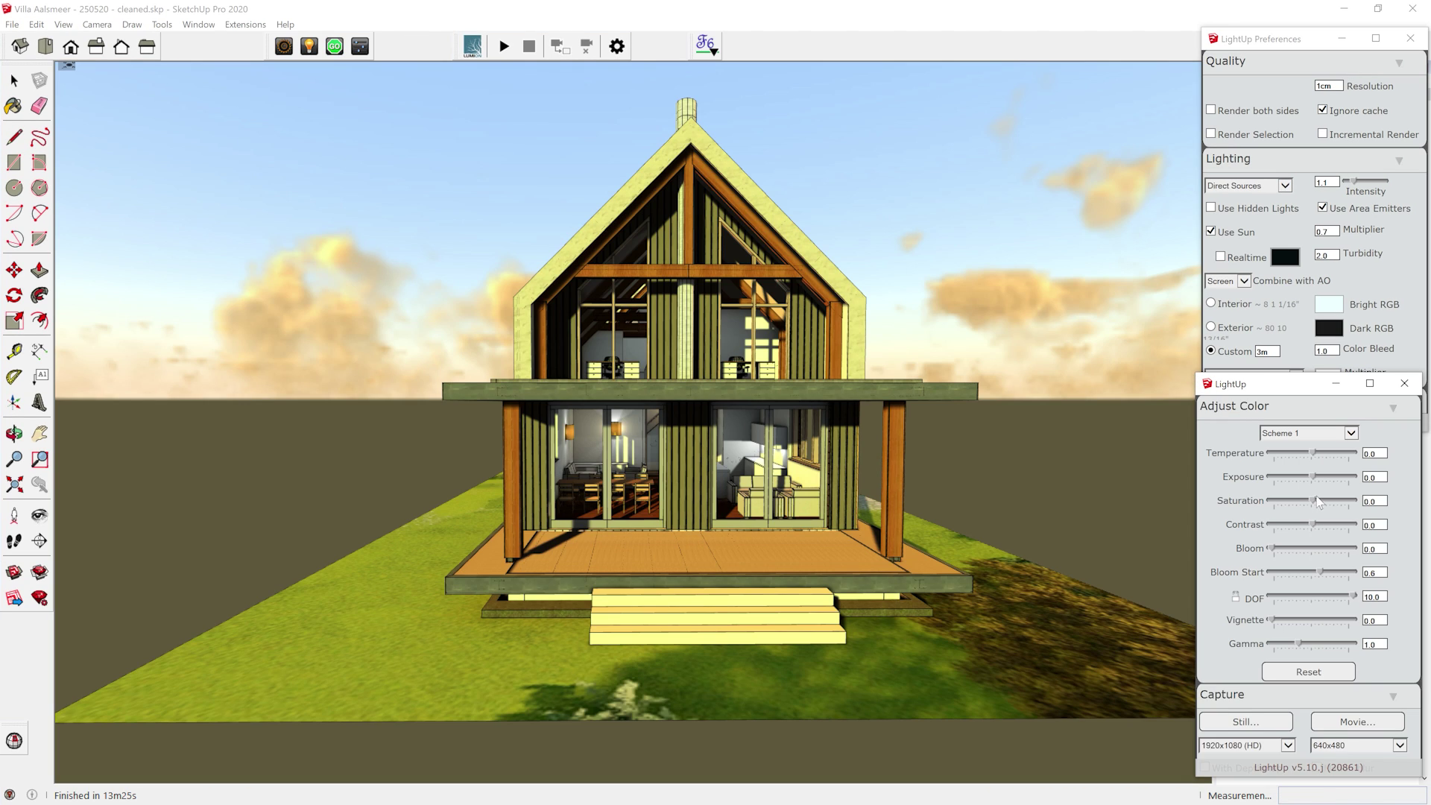
Step: Export the baked model from LightUp with Single Layer lighting as Villa Aalsmeer - 250520.fbx in the LightUp Export 8 folder
{"action": "scroll", "coordinate": [1317, 502], "scroll_direction": "down", "scroll_amount": 8}
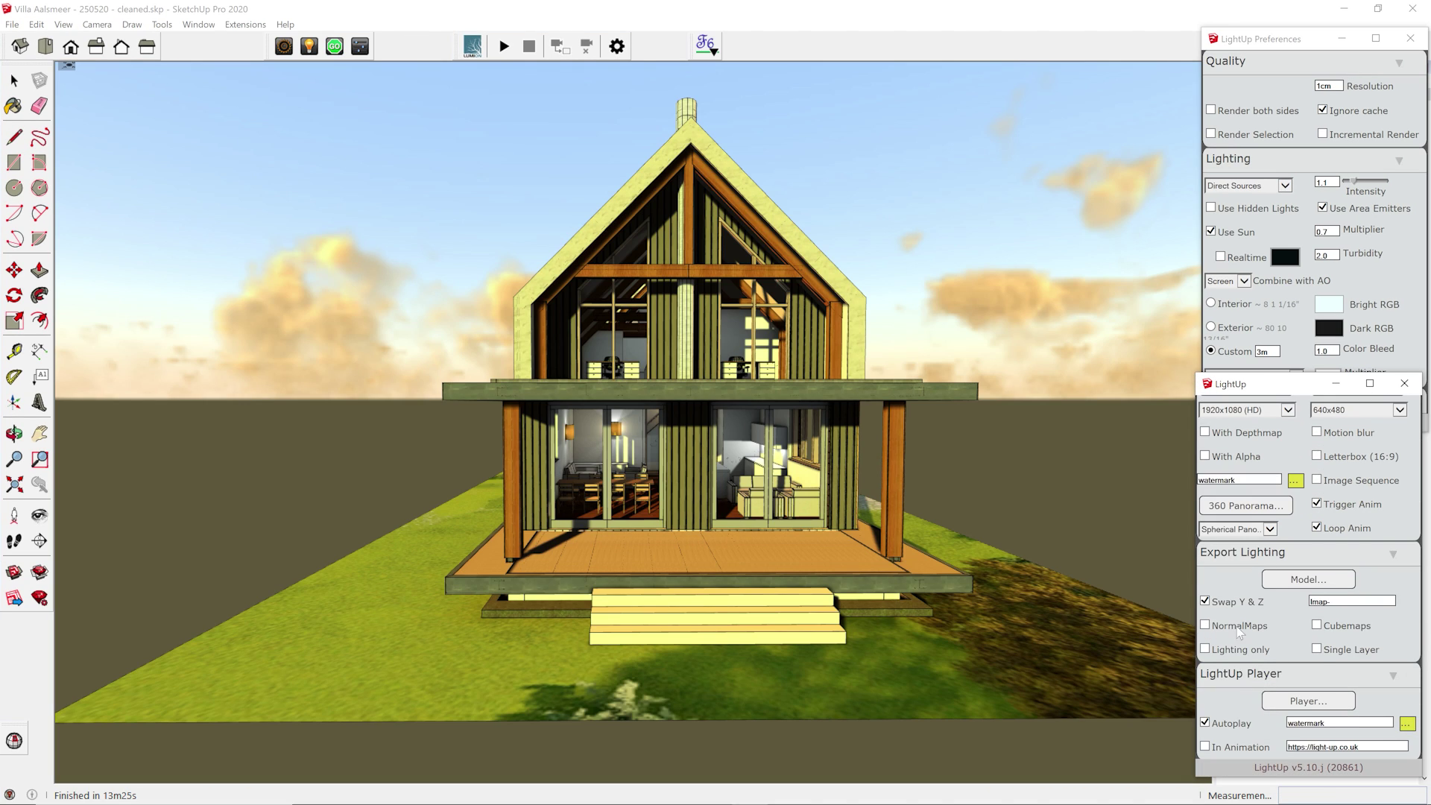
{"action": "left_click", "coordinate": [1316, 648]}
{"action": "left_click", "coordinate": [1308, 579]}
{"action": "left_click_drag", "start_coordinate": [545, 630], "coordinate": [697, 630]}
{"action": "key", "text": "BackSpace"}
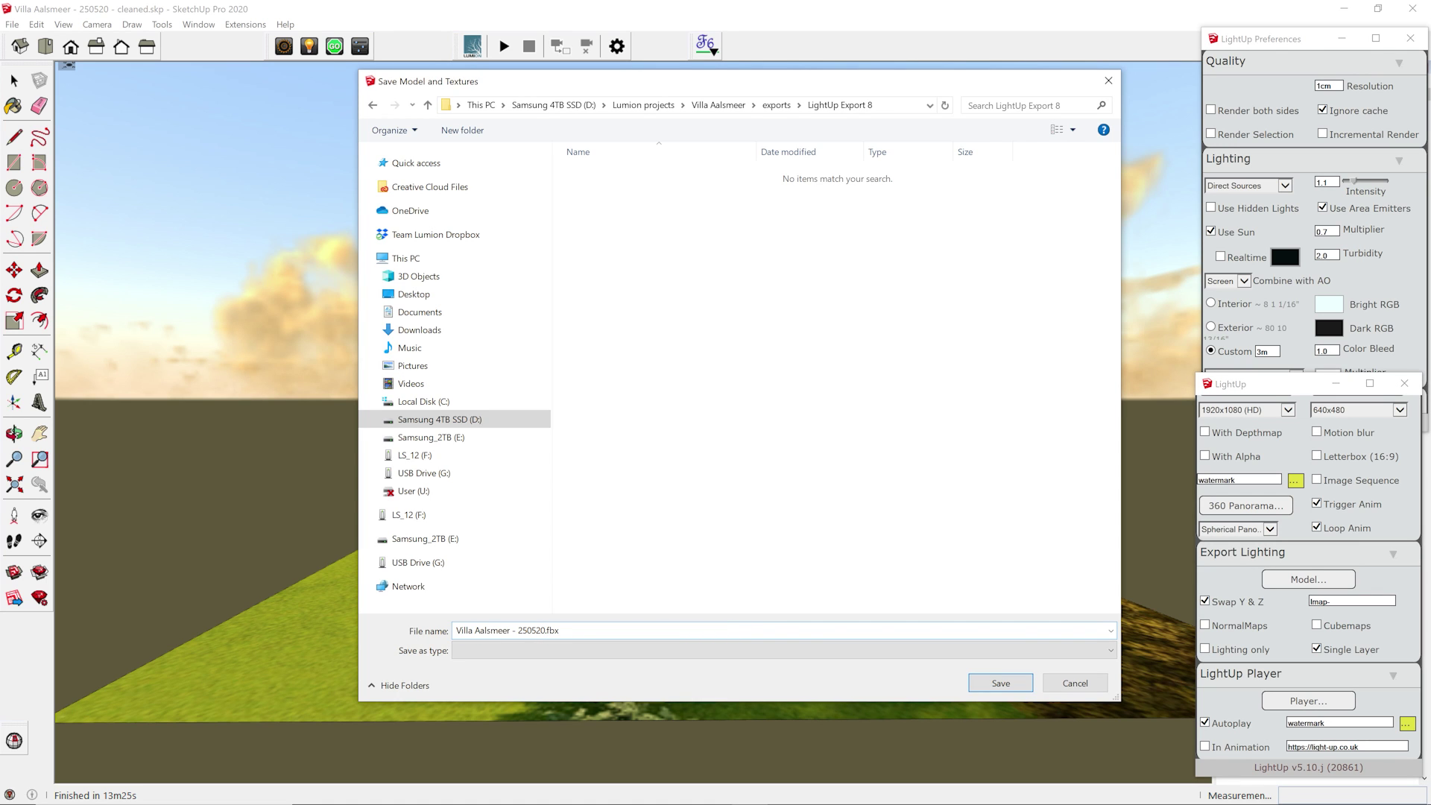
{"action": "left_click", "coordinate": [1000, 683]}
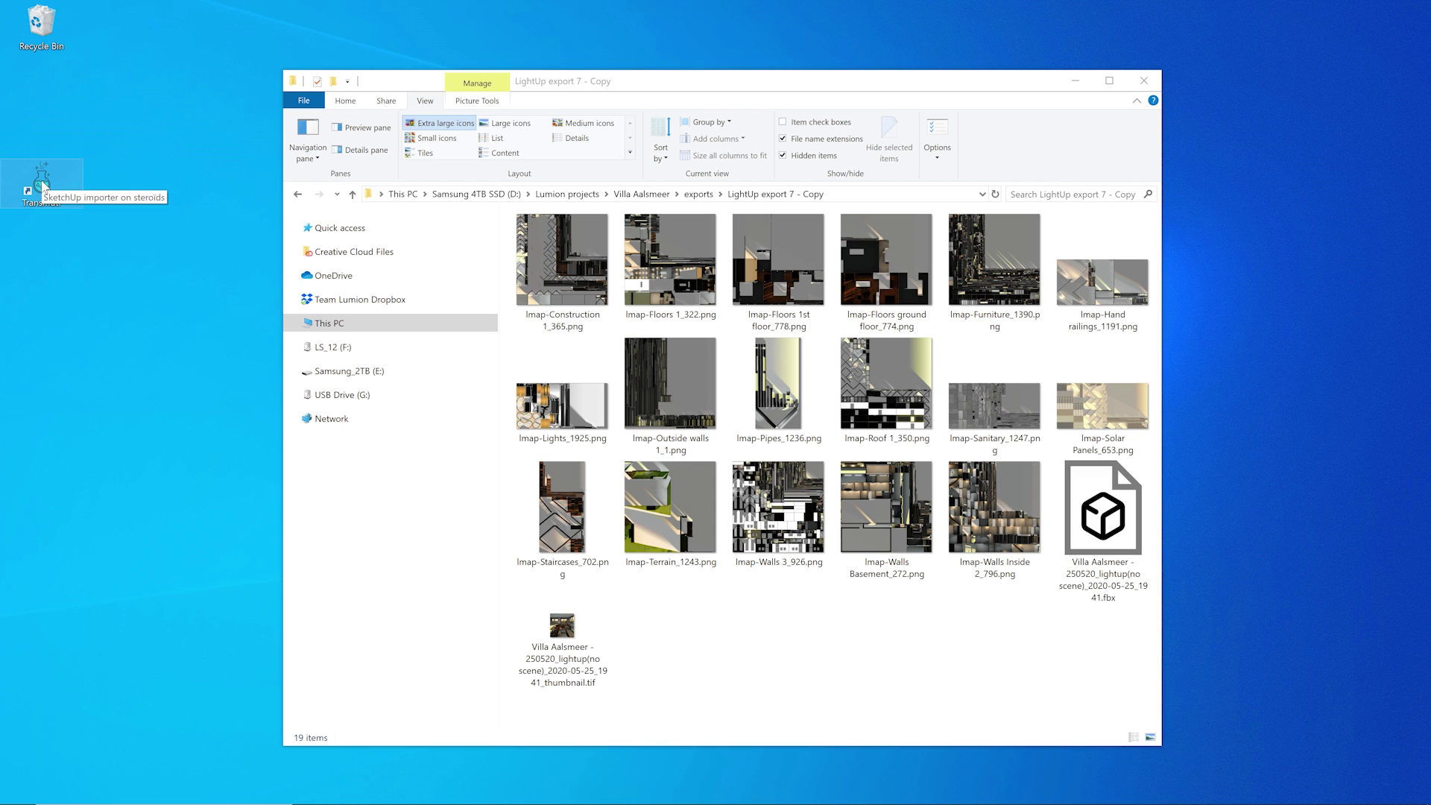
Step: Launch Transmutr, load the villa's FBX from the LightUp export 7 - Copy folder, and look through the transmutr.com overview
{"action": "double_click", "coordinate": [42, 186]}
{"action": "left_click_drag", "start_coordinate": [639, 94], "coordinate": [935, 43]}
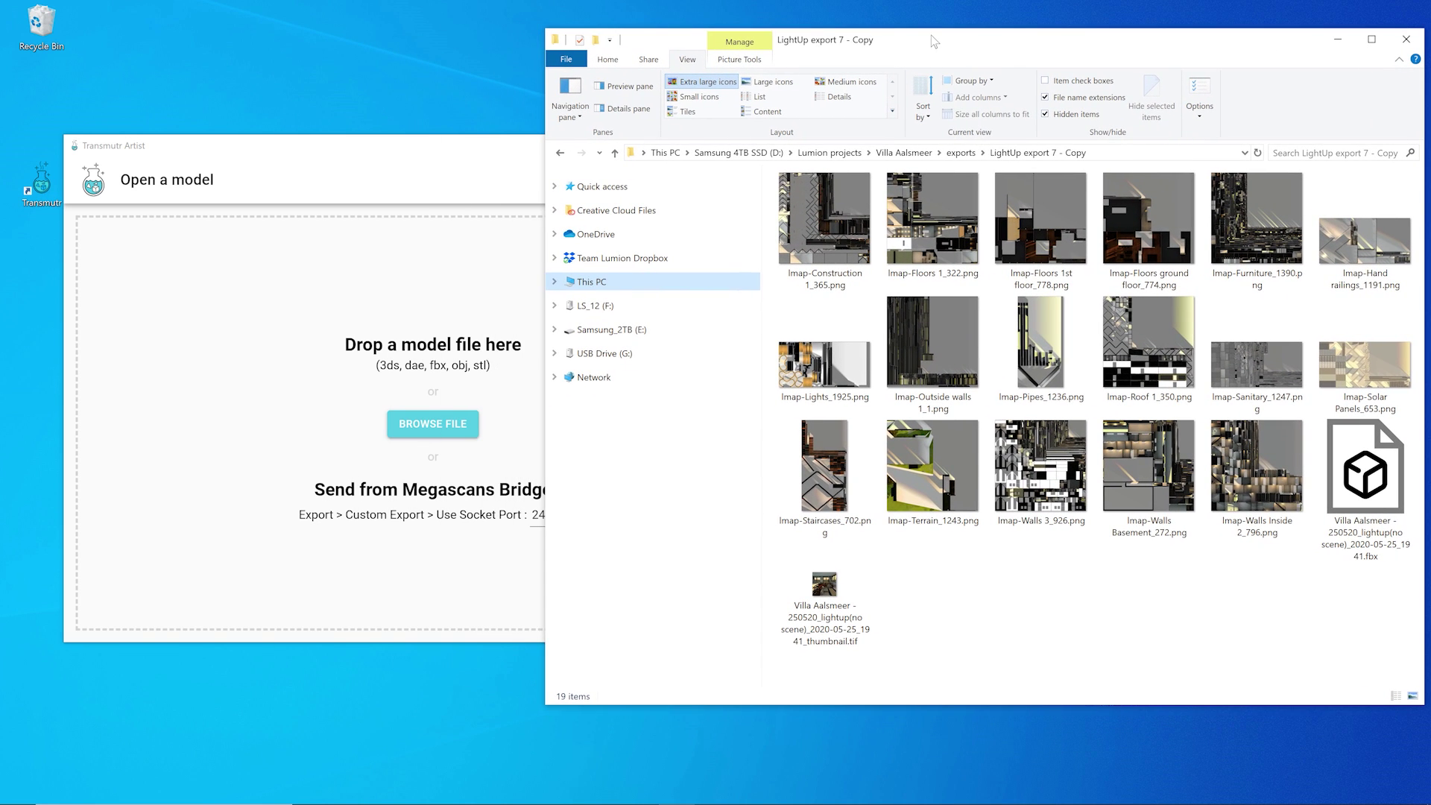
{"action": "left_click_drag", "start_coordinate": [1365, 477], "coordinate": [412, 503]}
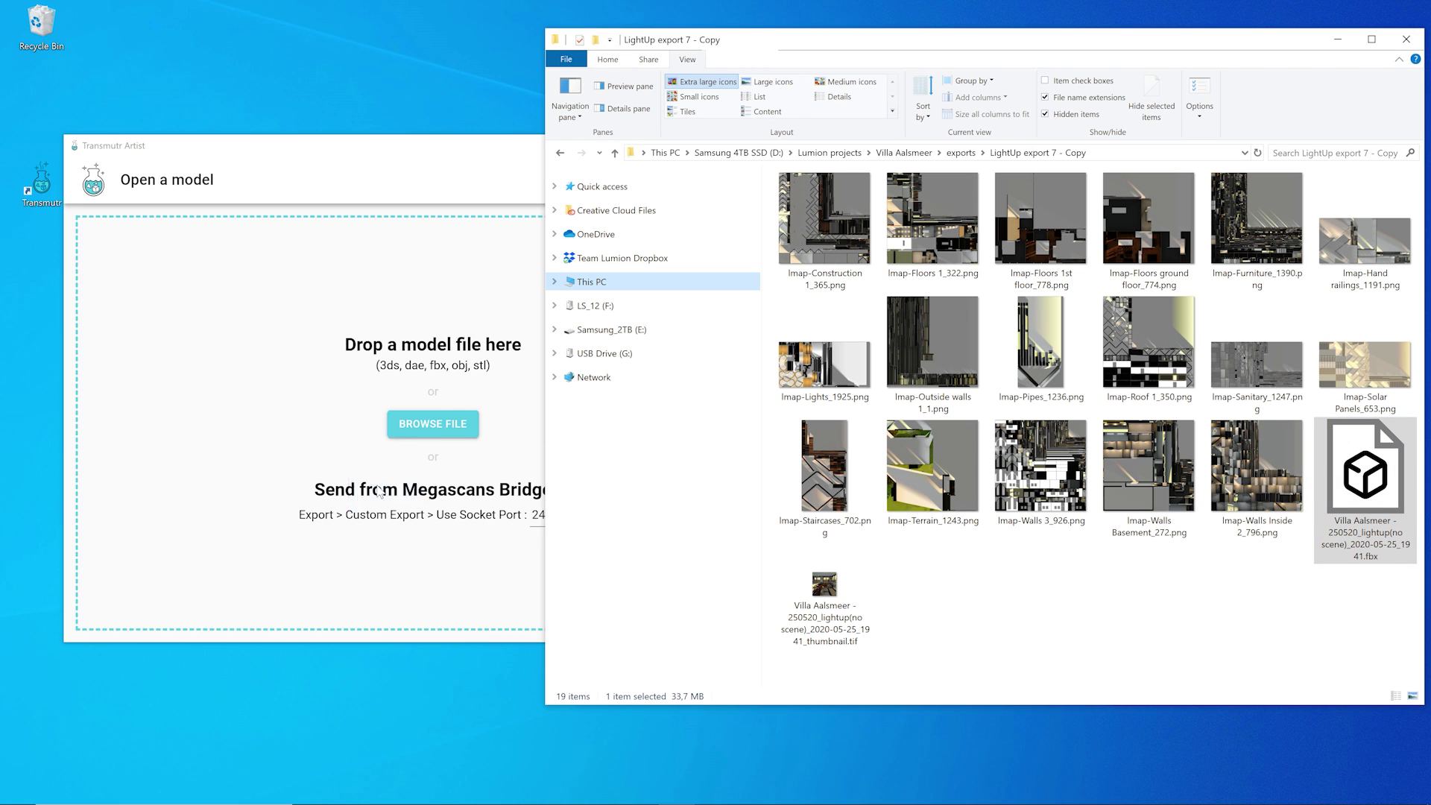
{"action": "left_click", "coordinate": [382, 157]}
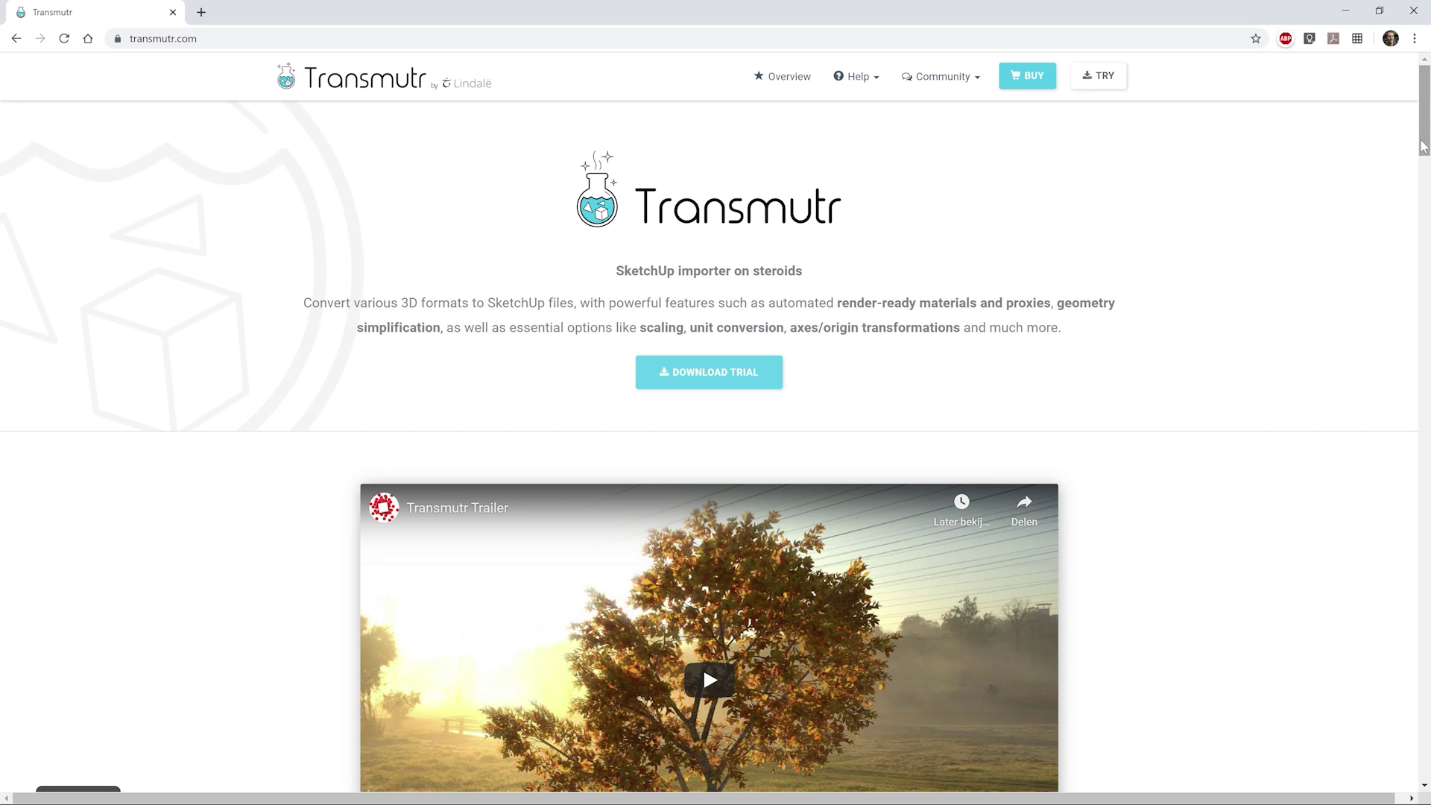
{"action": "scroll", "coordinate": [1339, 308], "scroll_direction": "down", "scroll_amount": 10}
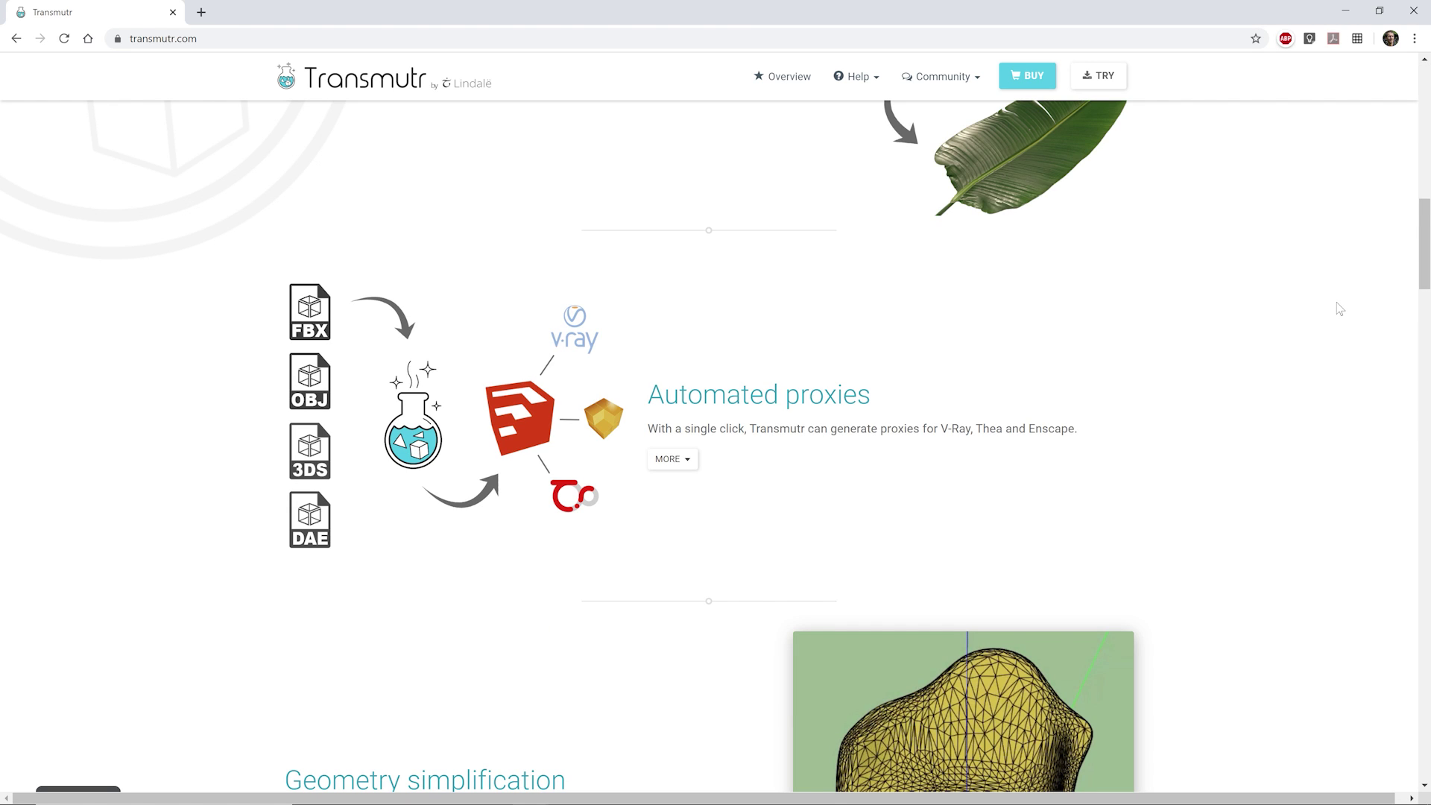
{"action": "scroll", "coordinate": [1339, 309], "scroll_direction": "down", "scroll_amount": 7}
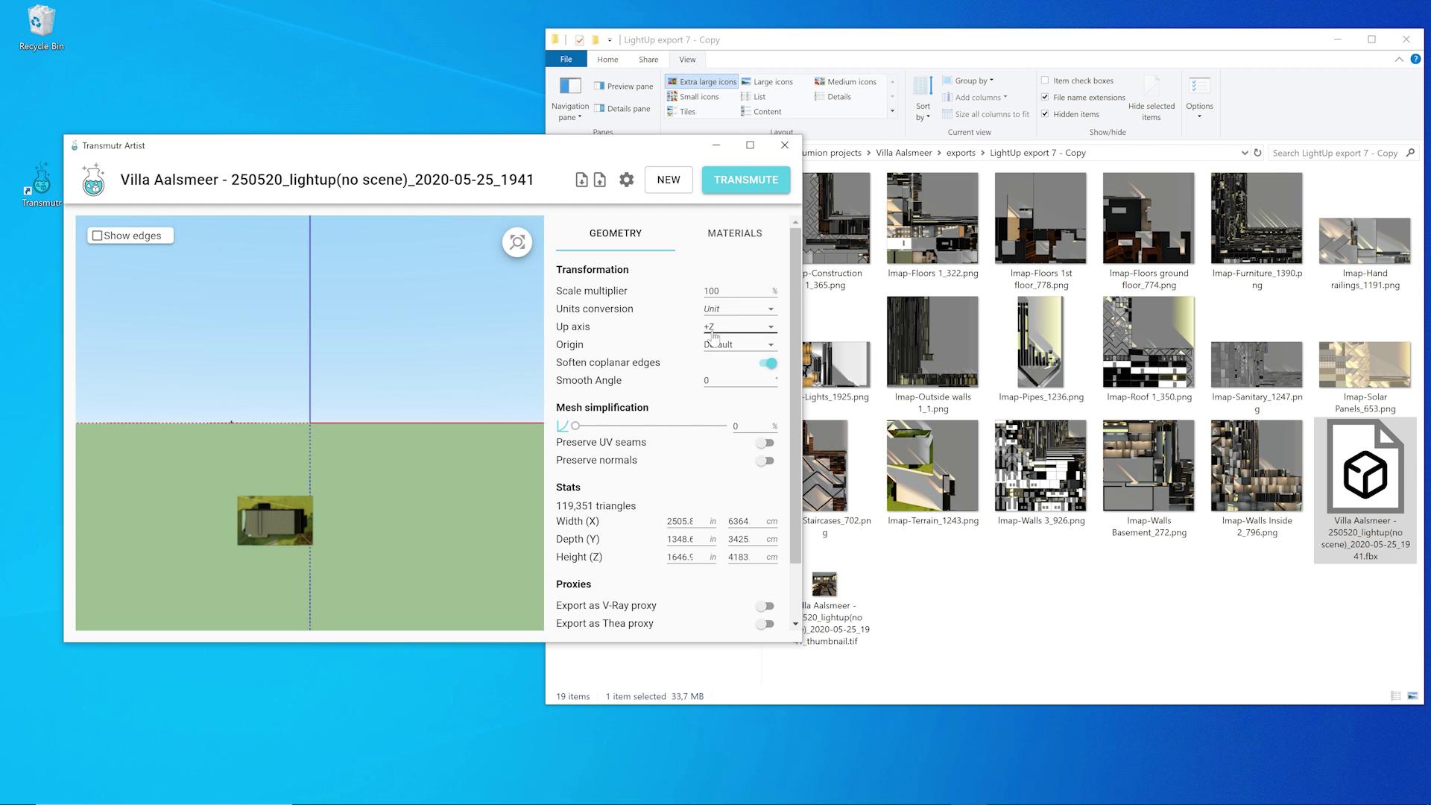
Step: Set the imported villa's up axis to +Y and its units conversion to cm
{"action": "left_click", "coordinate": [714, 332]}
{"action": "left_click", "coordinate": [714, 316]}
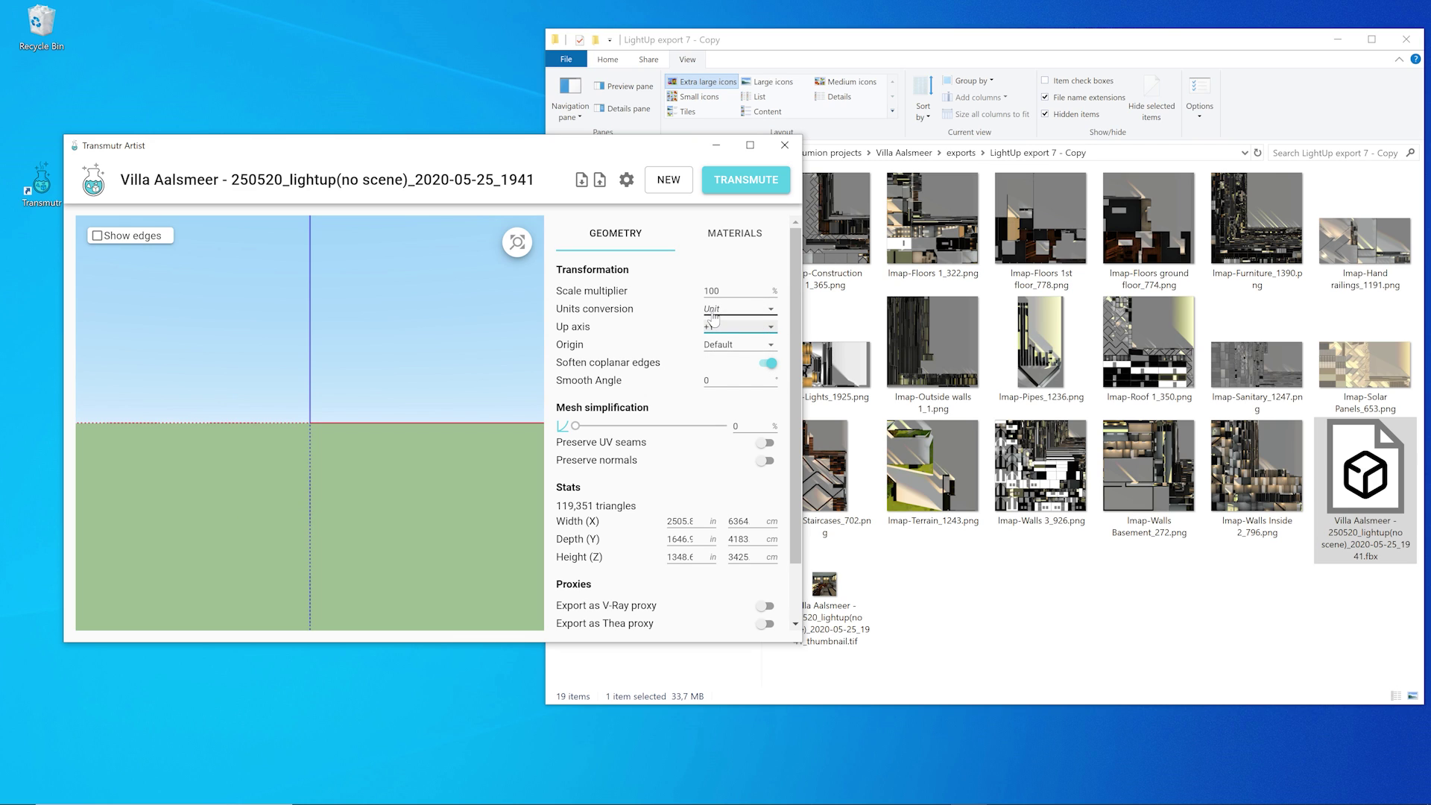
{"action": "left_click", "coordinate": [717, 313]}
{"action": "left_click", "coordinate": [727, 381]}
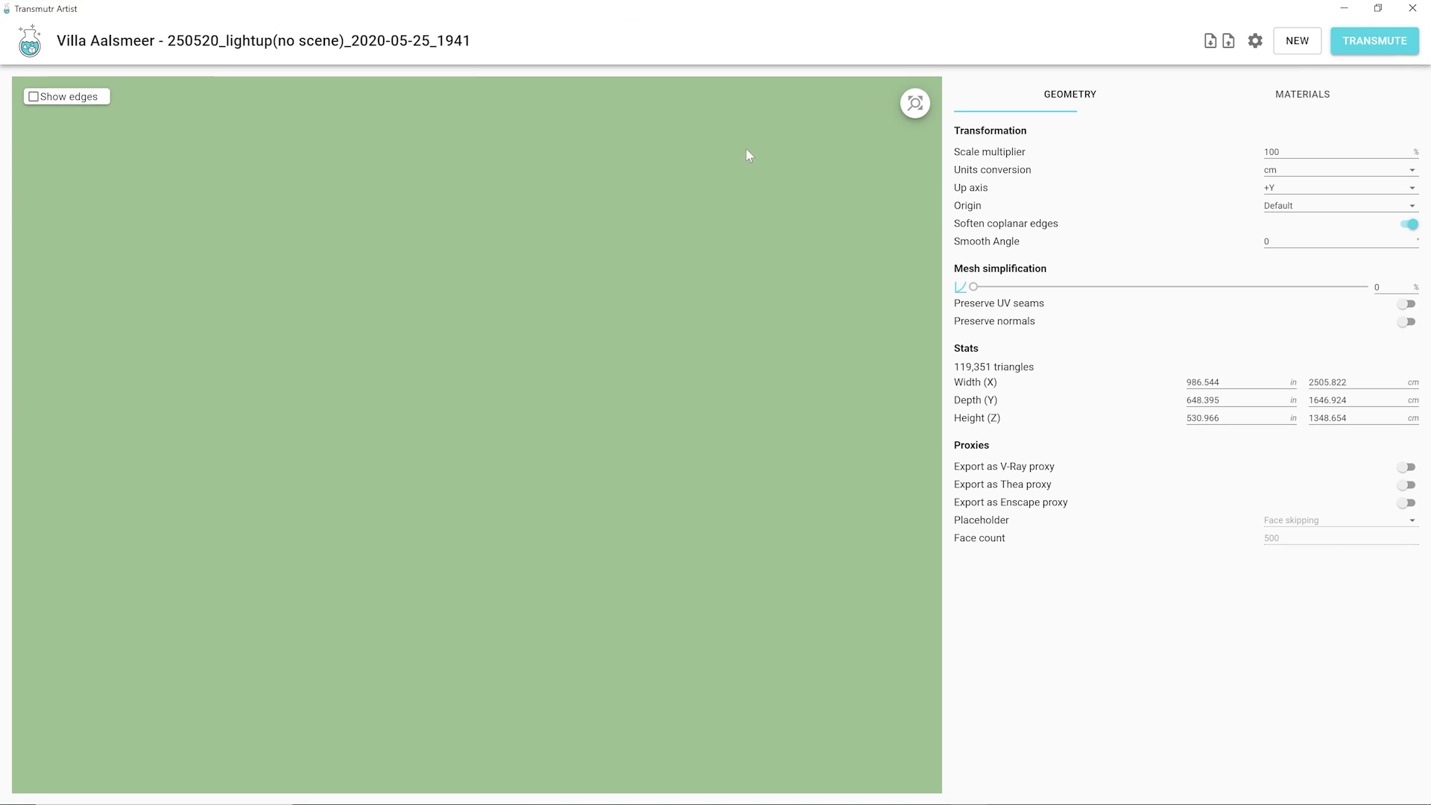
Step: Transmute the villa into a SketchUp file in the LightUp export 7 - Copy folder, keeping the suggested file name
{"action": "left_click", "coordinate": [750, 145]}
{"action": "left_click_drag", "start_coordinate": [420, 451], "coordinate": [320, 408]}
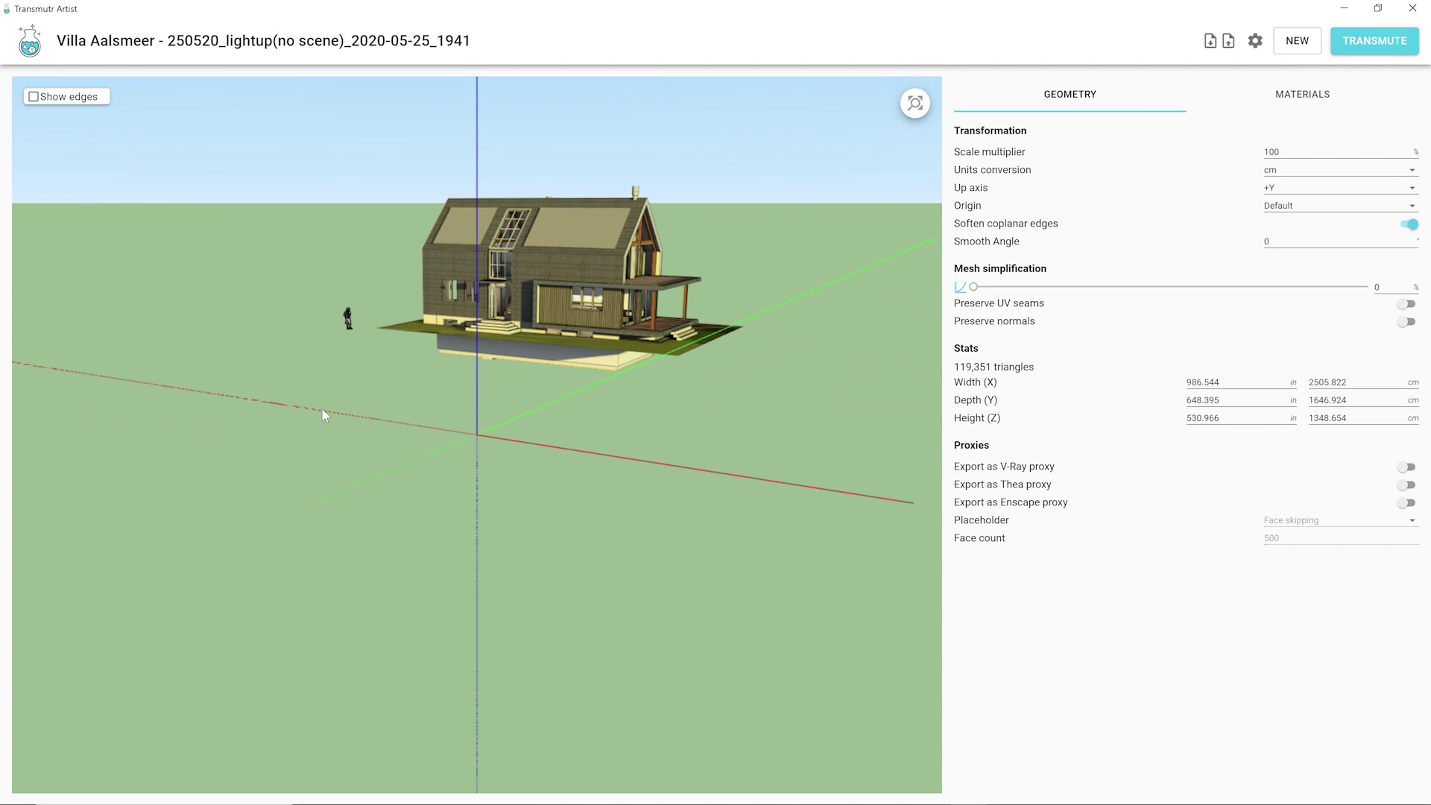
{"action": "left_click", "coordinate": [1375, 40]}
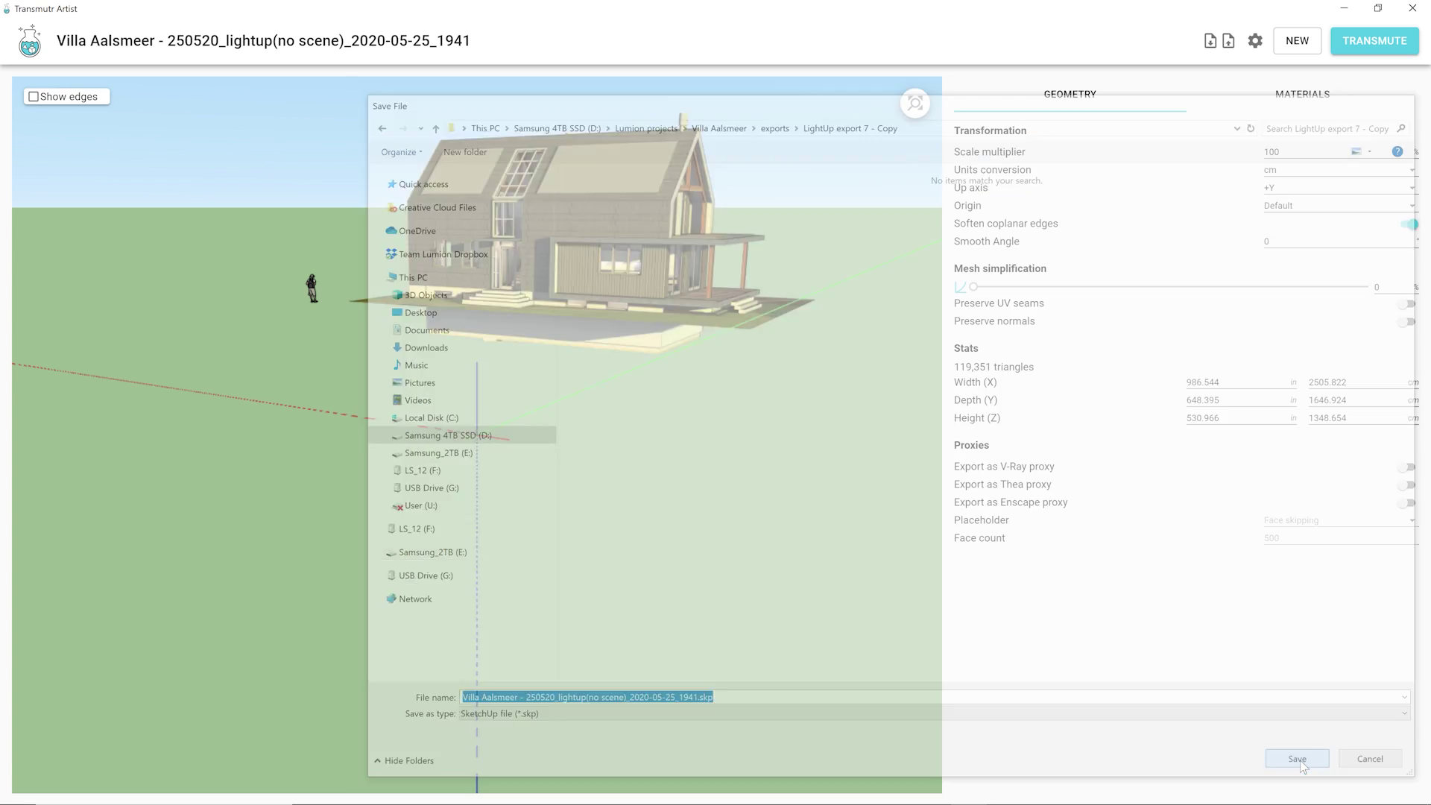
{"action": "left_click", "coordinate": [1297, 759]}
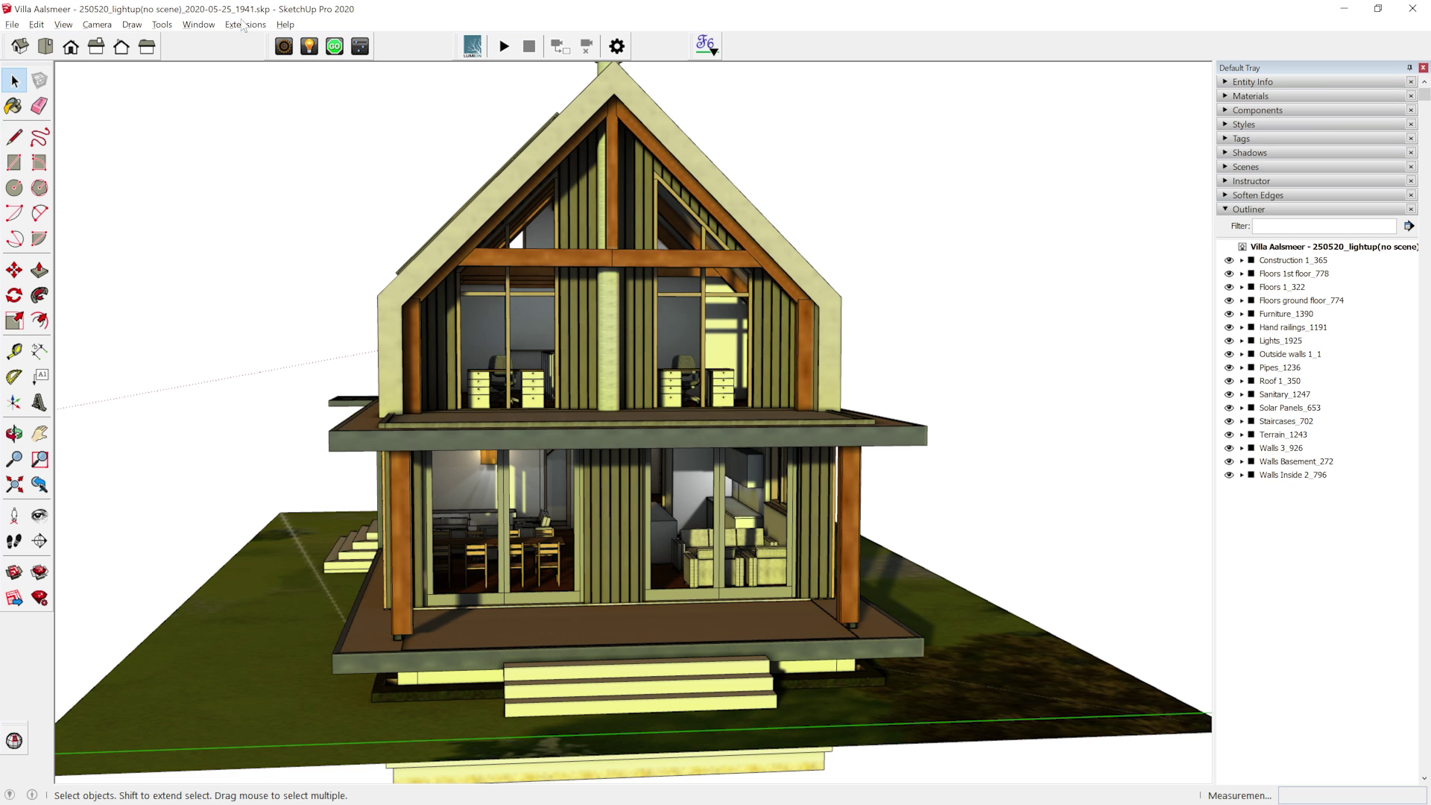
Step: In SketchUp, export the converted villa as the glTF binary file Villa Aalsmeer .glb in the LightUp export 7 - Copy folder
{"action": "left_click", "coordinate": [245, 24]}
{"action": "mouse_move", "coordinate": [288, 139]}
{"action": "left_click", "coordinate": [406, 158]}
{"action": "left_click_drag", "start_coordinate": [495, 638], "coordinate": [668, 638]}
{"action": "key", "text": "BackSpace"}
{"action": "left_click", "coordinate": [985, 690]}
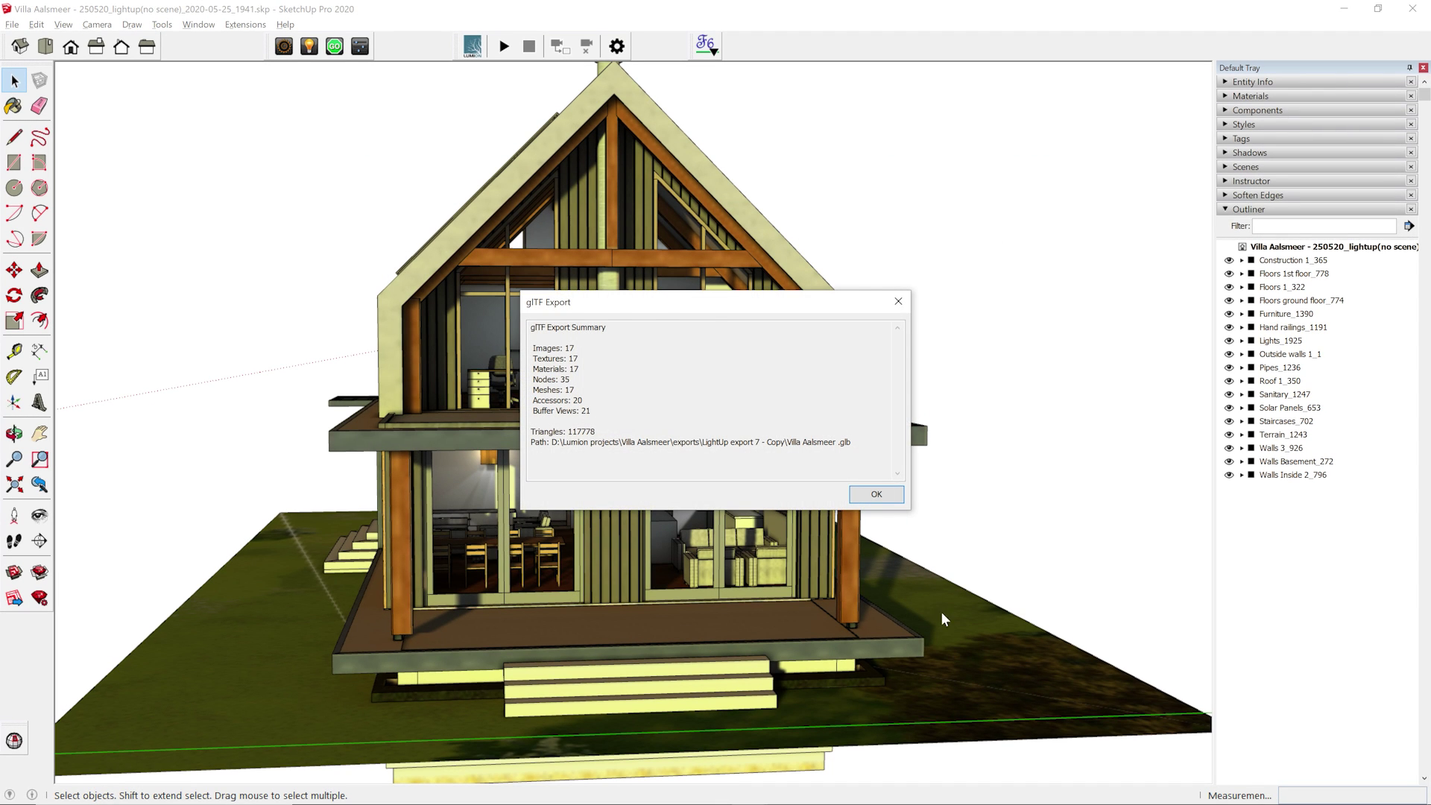
Step: Close the export summary and hide every group of the villa except the three floor groups and the staircases
{"action": "left_click", "coordinate": [874, 492]}
{"action": "left_click", "coordinate": [1280, 261]}
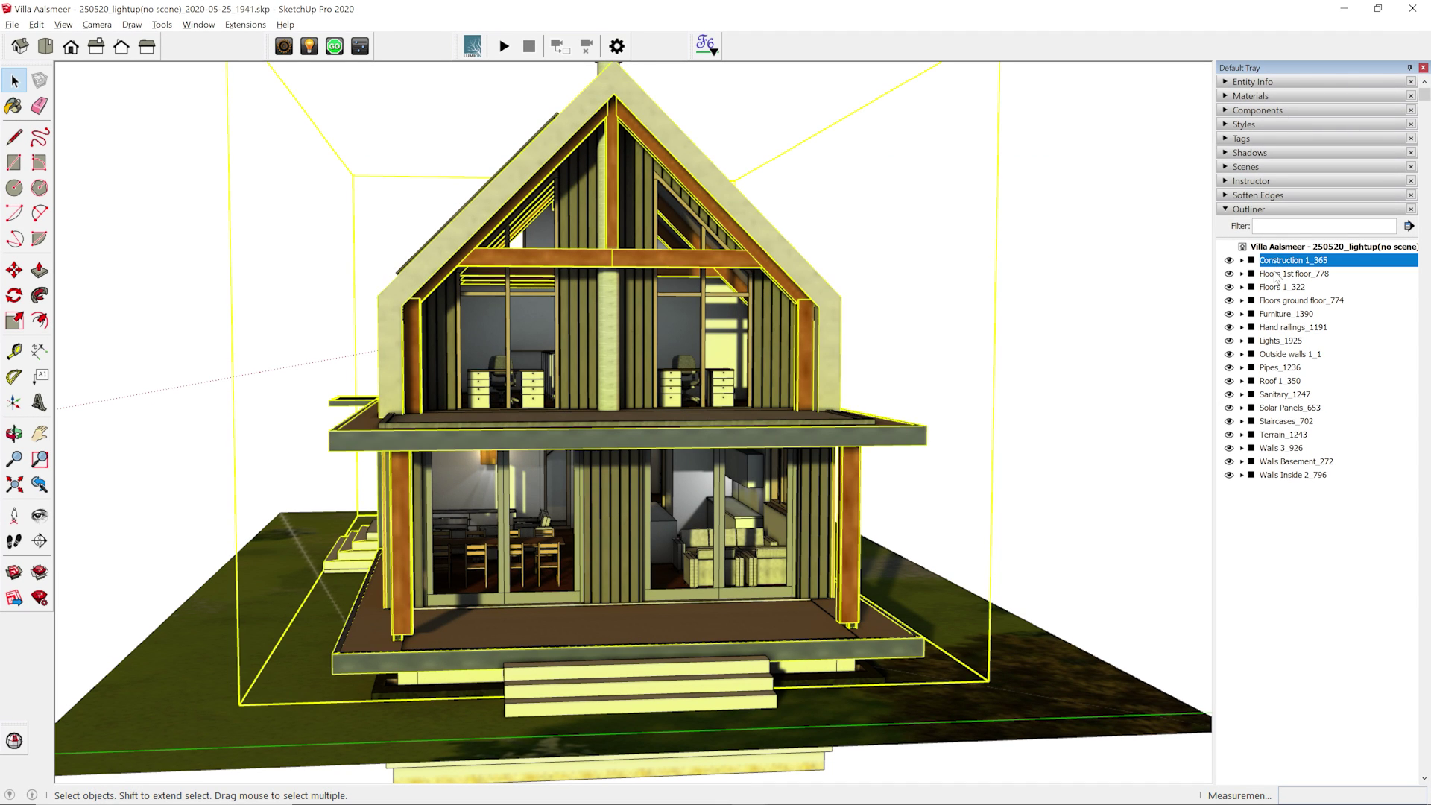
{"action": "left_click", "coordinate": [1301, 477], "text": "shift"}
{"action": "left_click", "coordinate": [1301, 276], "text": "ctrl"}
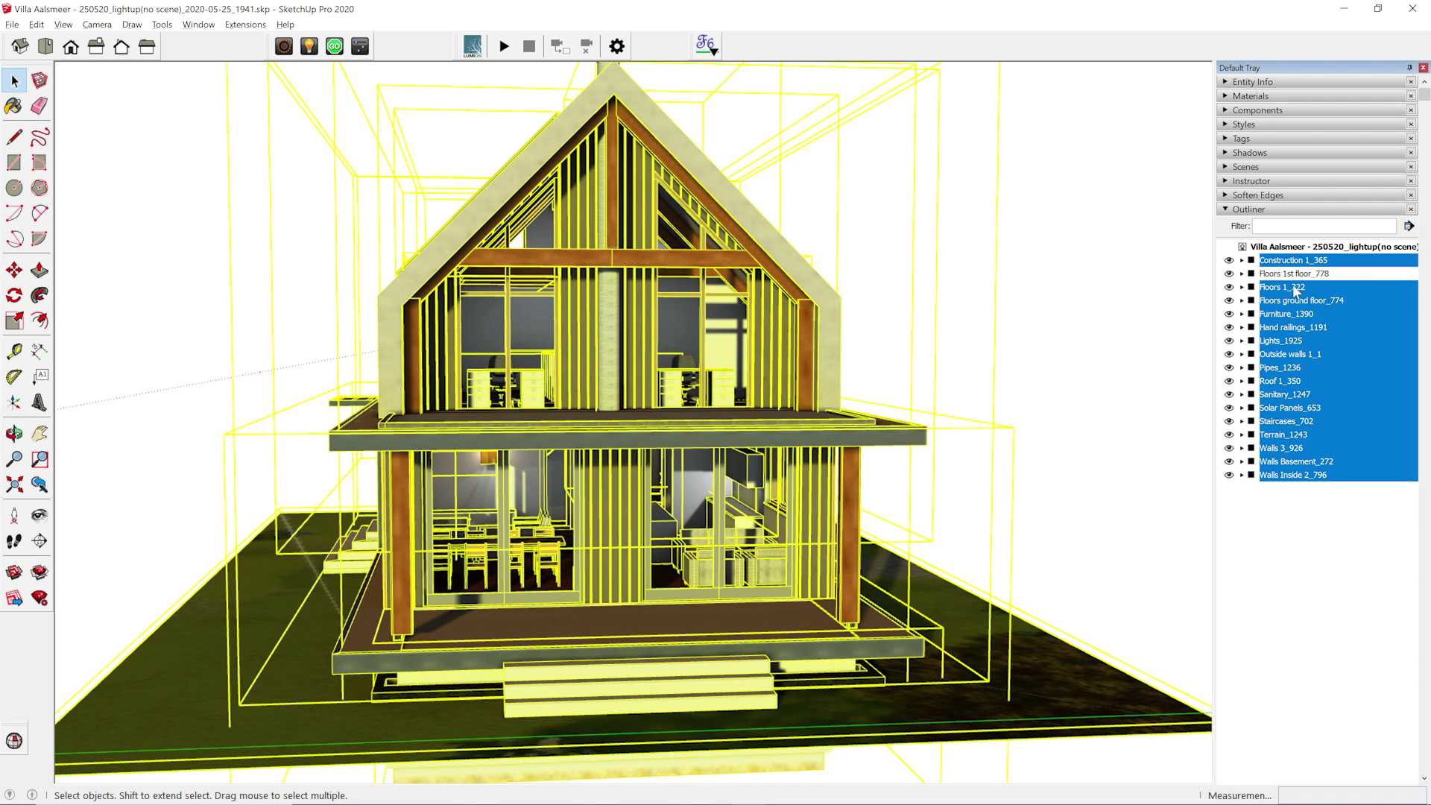
{"action": "left_click", "coordinate": [1292, 289], "text": "ctrl"}
{"action": "left_click", "coordinate": [1294, 301], "text": "ctrl"}
{"action": "left_click", "coordinate": [1287, 422], "text": "ctrl"}
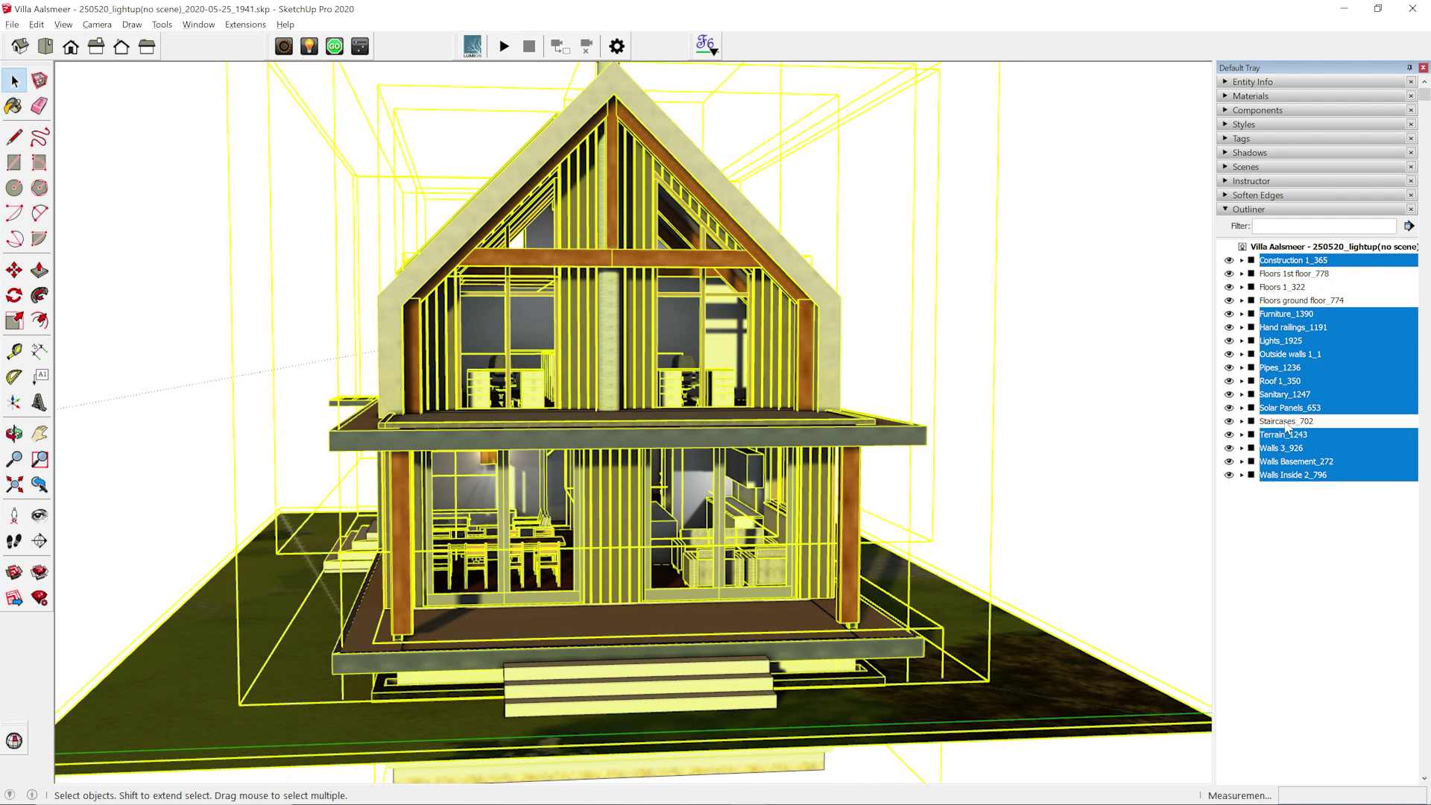
{"action": "right_click", "coordinate": [1288, 419]}
{"action": "left_click", "coordinate": [1286, 400]}
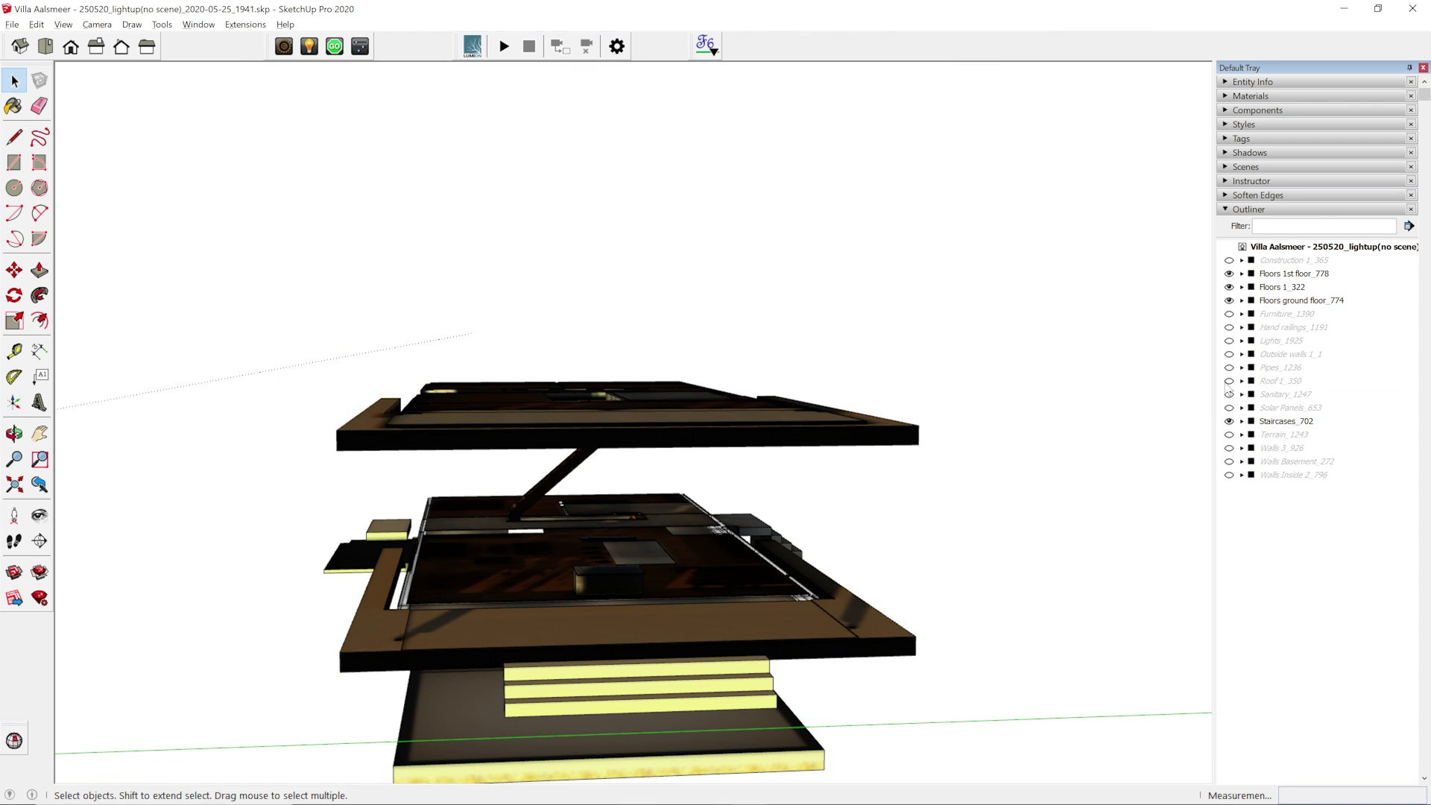
Step: Export the visible floors and staircases as the glTF binary file Villa Aalsmeer Collision.glb
{"action": "left_click", "coordinate": [245, 24]}
{"action": "mouse_move", "coordinate": [267, 142]}
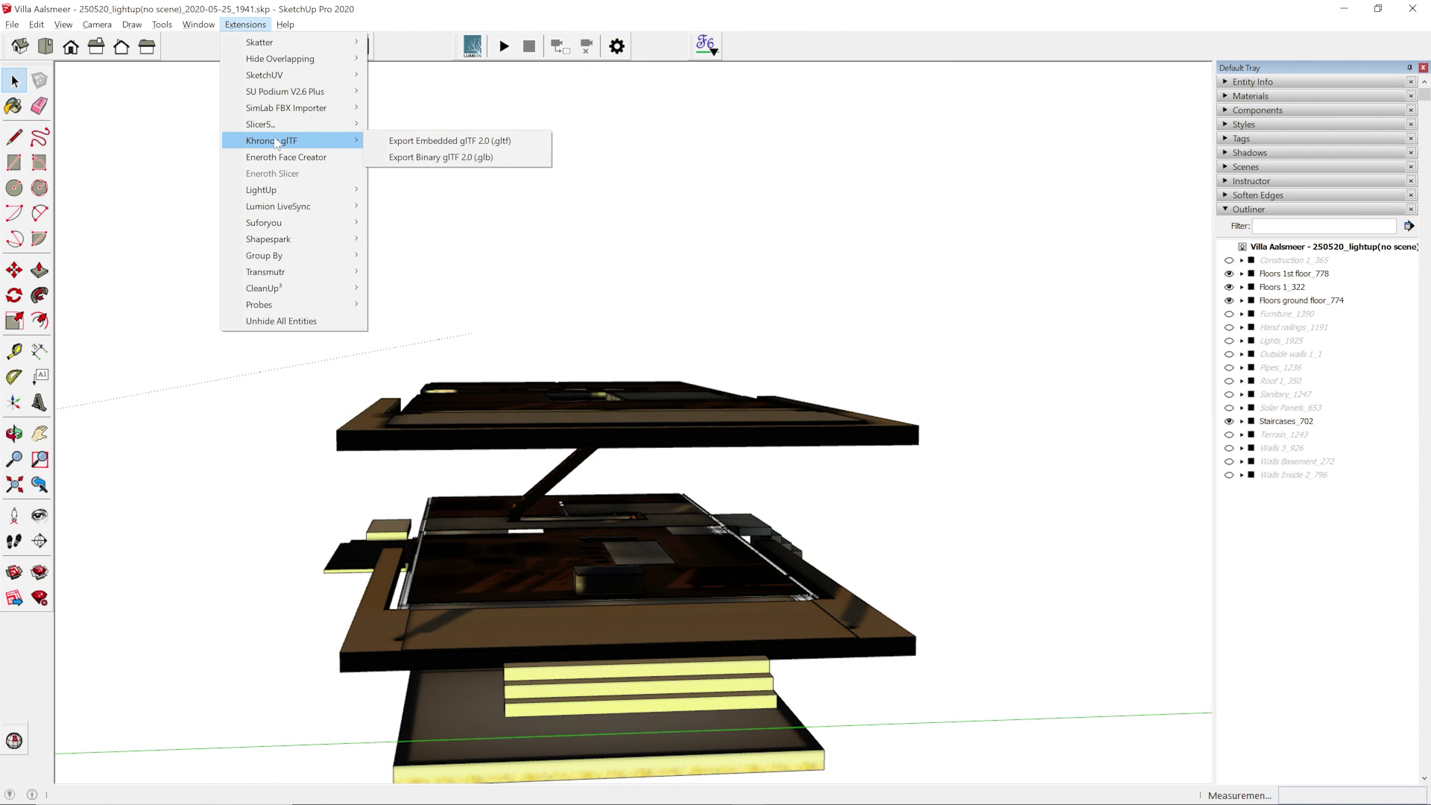
{"action": "left_click", "coordinate": [412, 151]}
{"action": "left_click_drag", "start_coordinate": [497, 638], "coordinate": [594, 638]}
{"action": "key", "text": "BackSpace"}
{"action": "key", "text": "Return"}
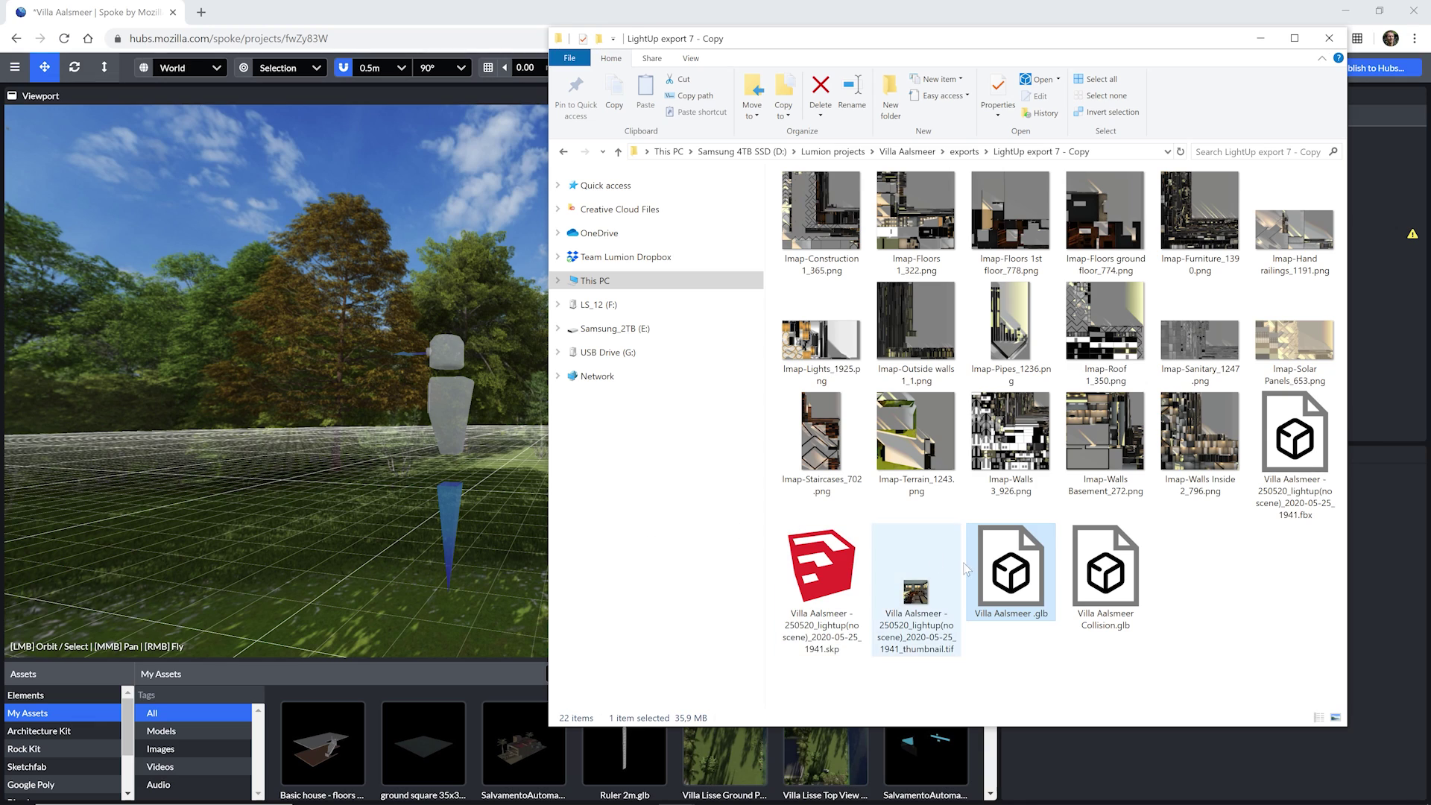
Step: In Spoke, add Villa Aalsmeer .glb to the scene, name it Villa Aalsmeer, and set its position to 4, 0, 32 and its scale to 1
{"action": "left_click_drag", "start_coordinate": [1011, 573], "coordinate": [514, 522]}
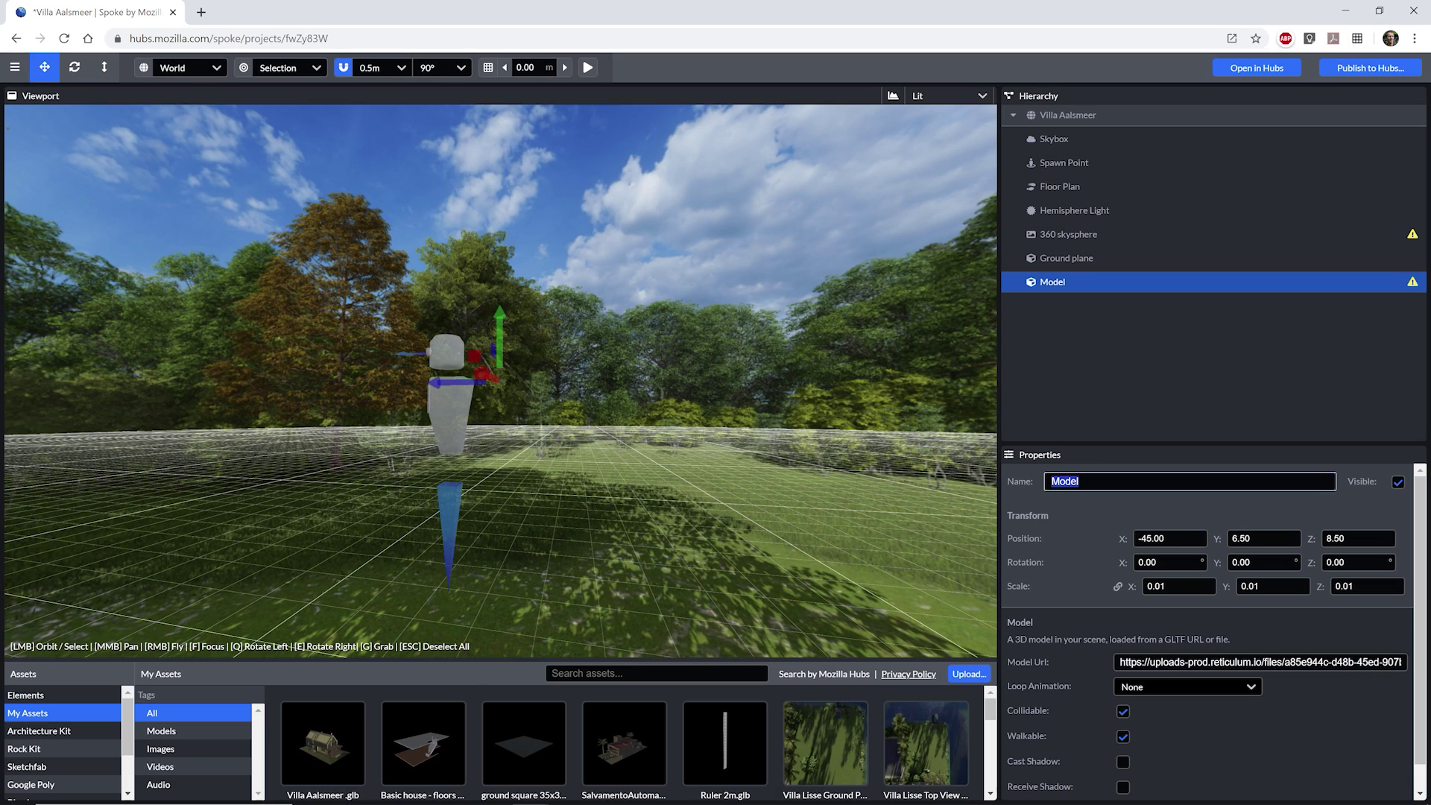
{"action": "double_click", "coordinate": [1059, 481]}
{"action": "type", "text": "Villa Aa"}
{"action": "key", "text": "Tab"}
{"action": "type", "text": "4"}
{"action": "key", "text": "Tab"}
{"action": "type", "text": "0"}
{"action": "key", "text": "Tab"}
{"action": "type", "text": "1"}
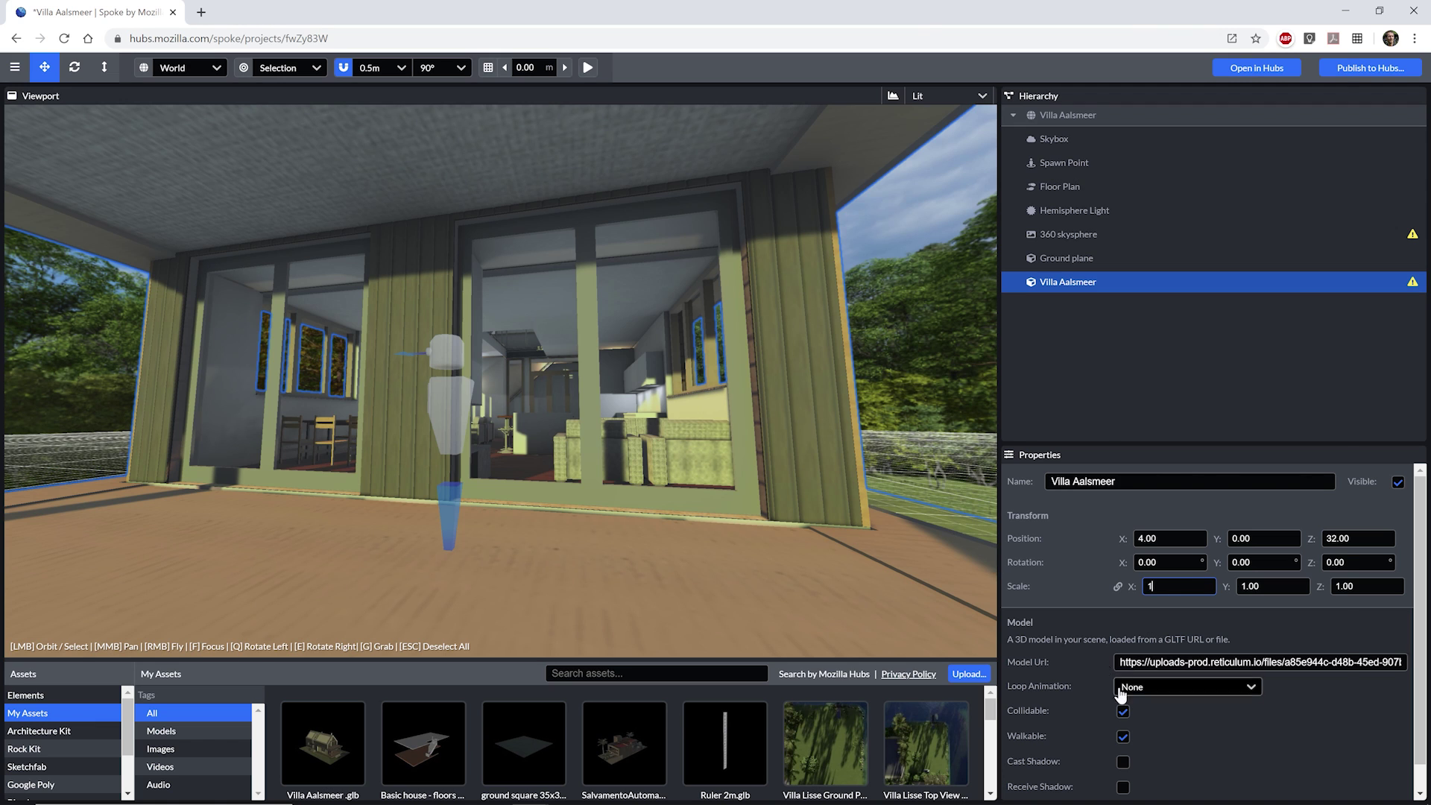
Step: Add Villa Aalsmeer Collision.glb to the scene, name it Collision Model, and set its position to 4, 0, 32 and its scale to 1
{"action": "key", "text": "alt+Tab"}
{"action": "left_click", "coordinate": [1101, 587]}
{"action": "left_click_drag", "start_coordinate": [1101, 587], "coordinate": [535, 548]}
{"action": "double_click", "coordinate": [1064, 482]}
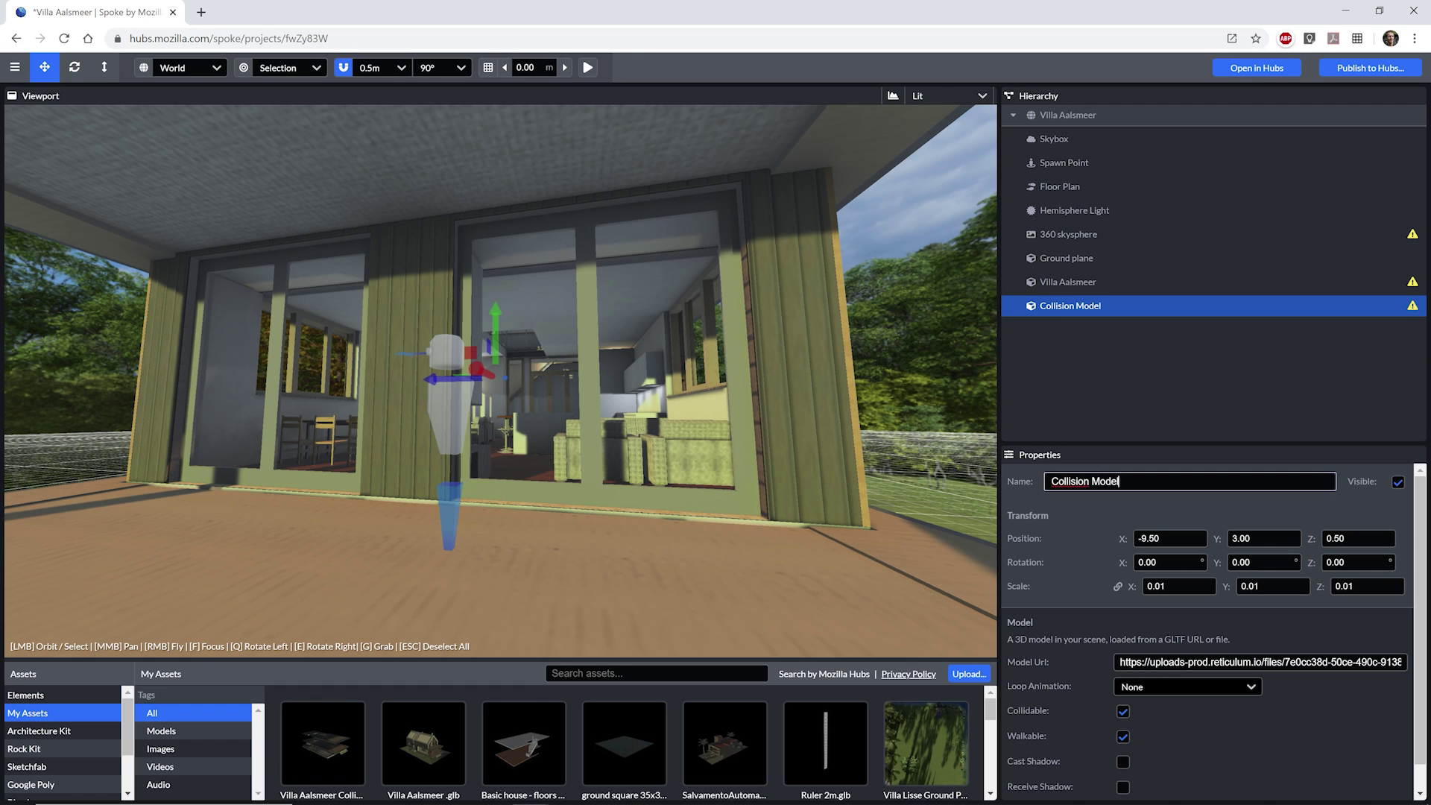
{"action": "left_click", "coordinate": [1191, 537]}
{"action": "type", "text": "4"}
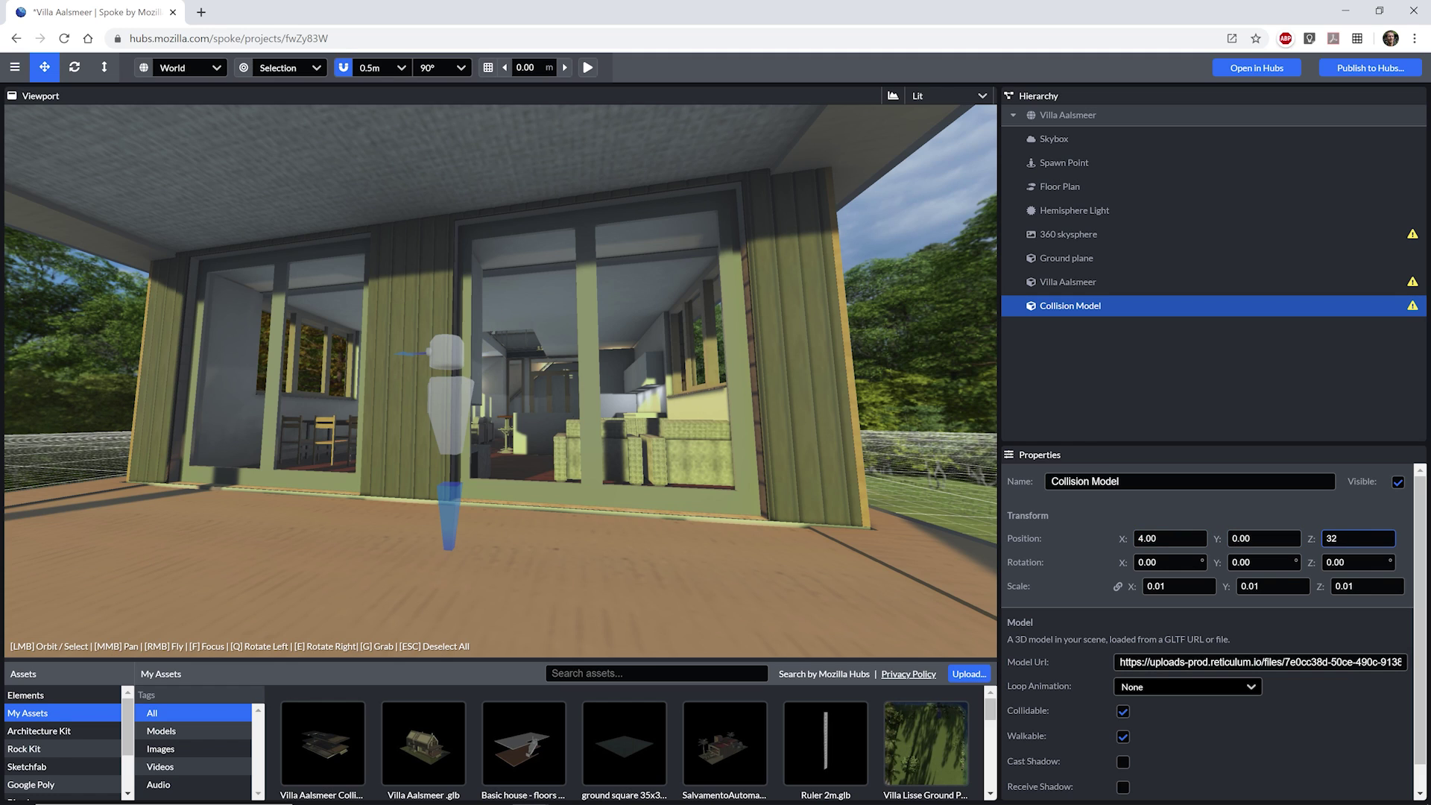
{"action": "type", "text": "1"}
Step: Make the Villa Aalsmeer model neither collidable nor walkable, and hide the Collision Model while leaving the villa visible
{"action": "left_click", "coordinate": [1183, 287]}
{"action": "left_click", "coordinate": [1398, 482]}
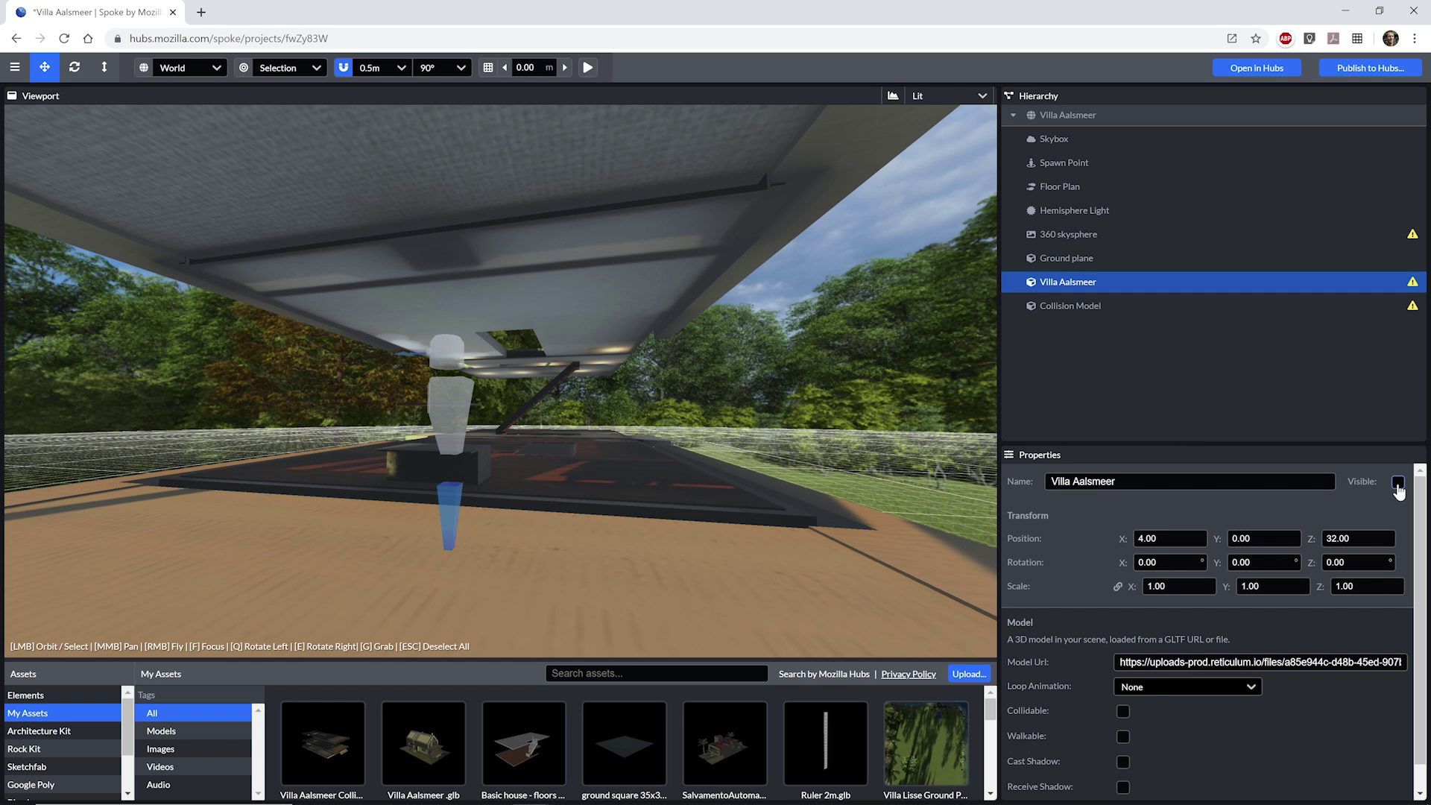
{"action": "left_click", "coordinate": [1071, 305]}
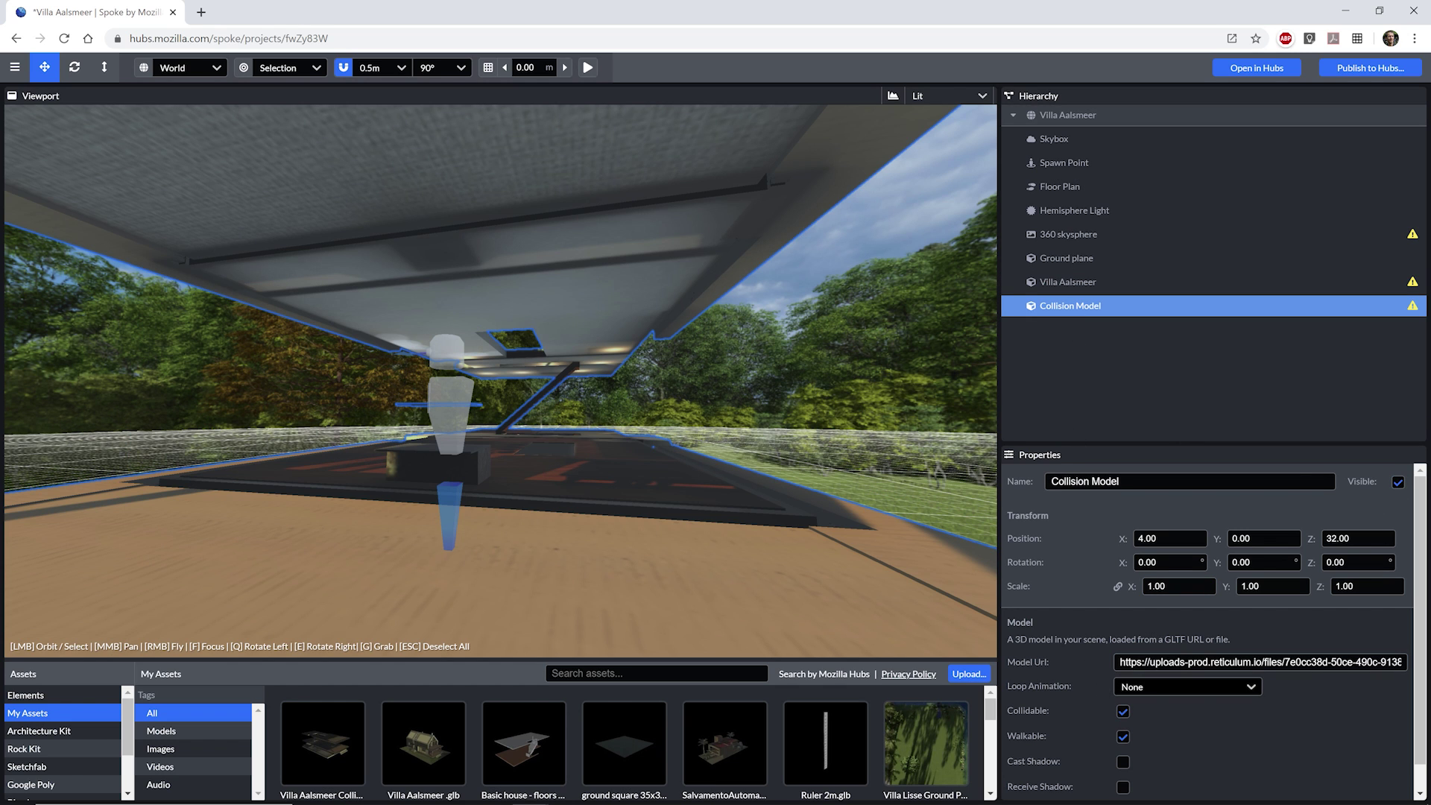
{"action": "left_click", "coordinate": [1397, 482]}
{"action": "left_click", "coordinate": [1068, 282]}
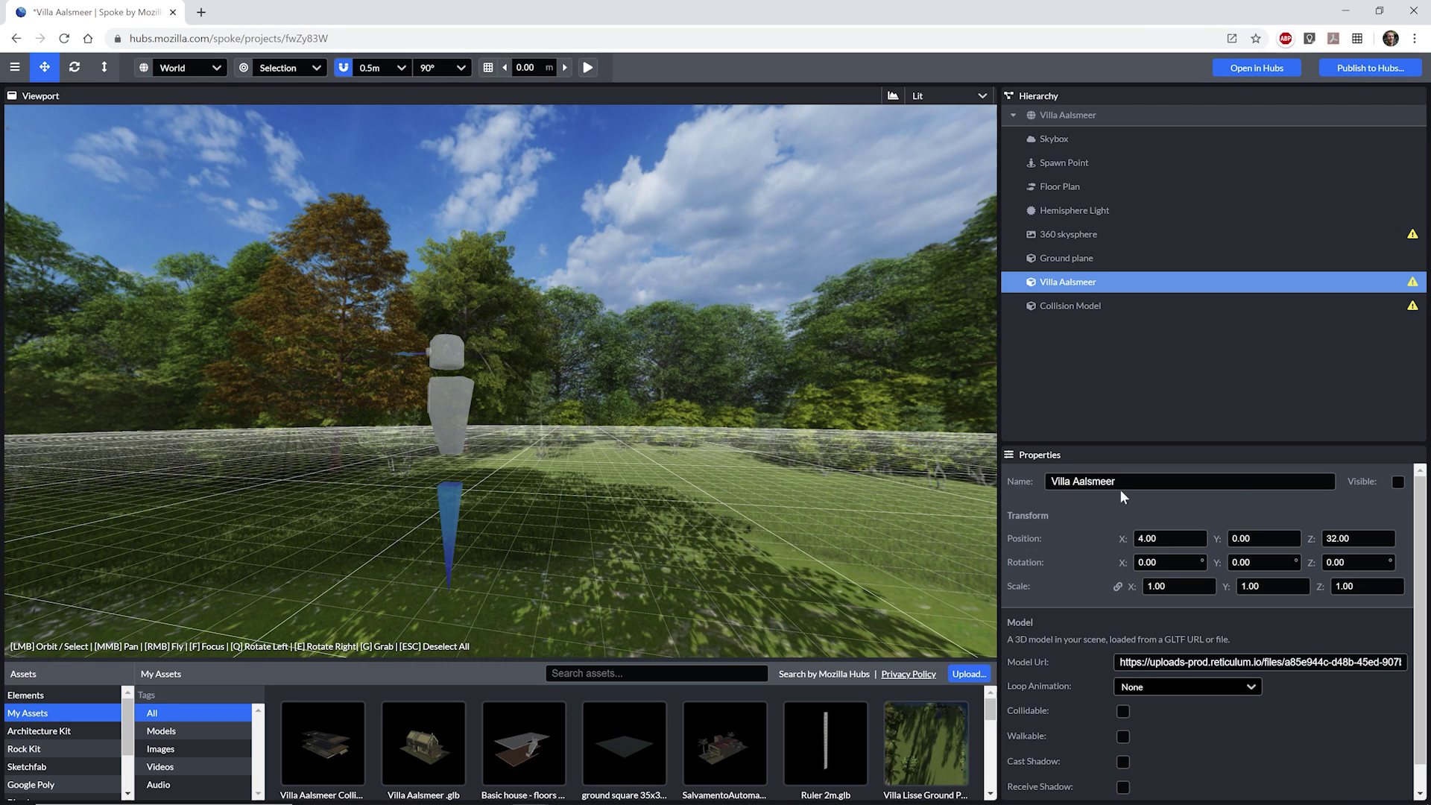
{"action": "left_click", "coordinate": [1397, 482]}
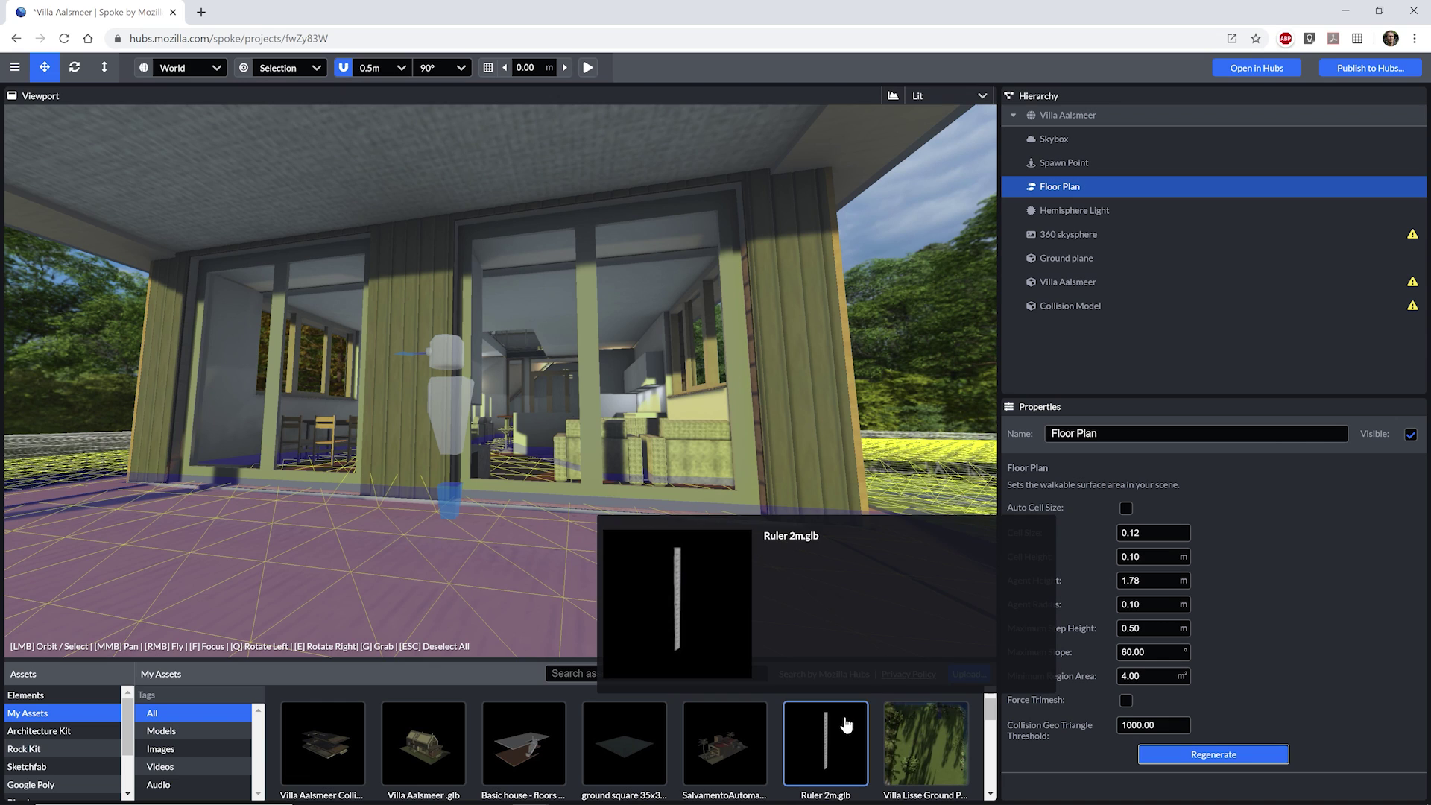
Step: Place two Ruler 2m.glb models in the scene, one on the terrace at position 0, 0.8, -3
{"action": "left_click_drag", "start_coordinate": [831, 747], "coordinate": [743, 612]}
{"action": "type", "text": "0.8"}
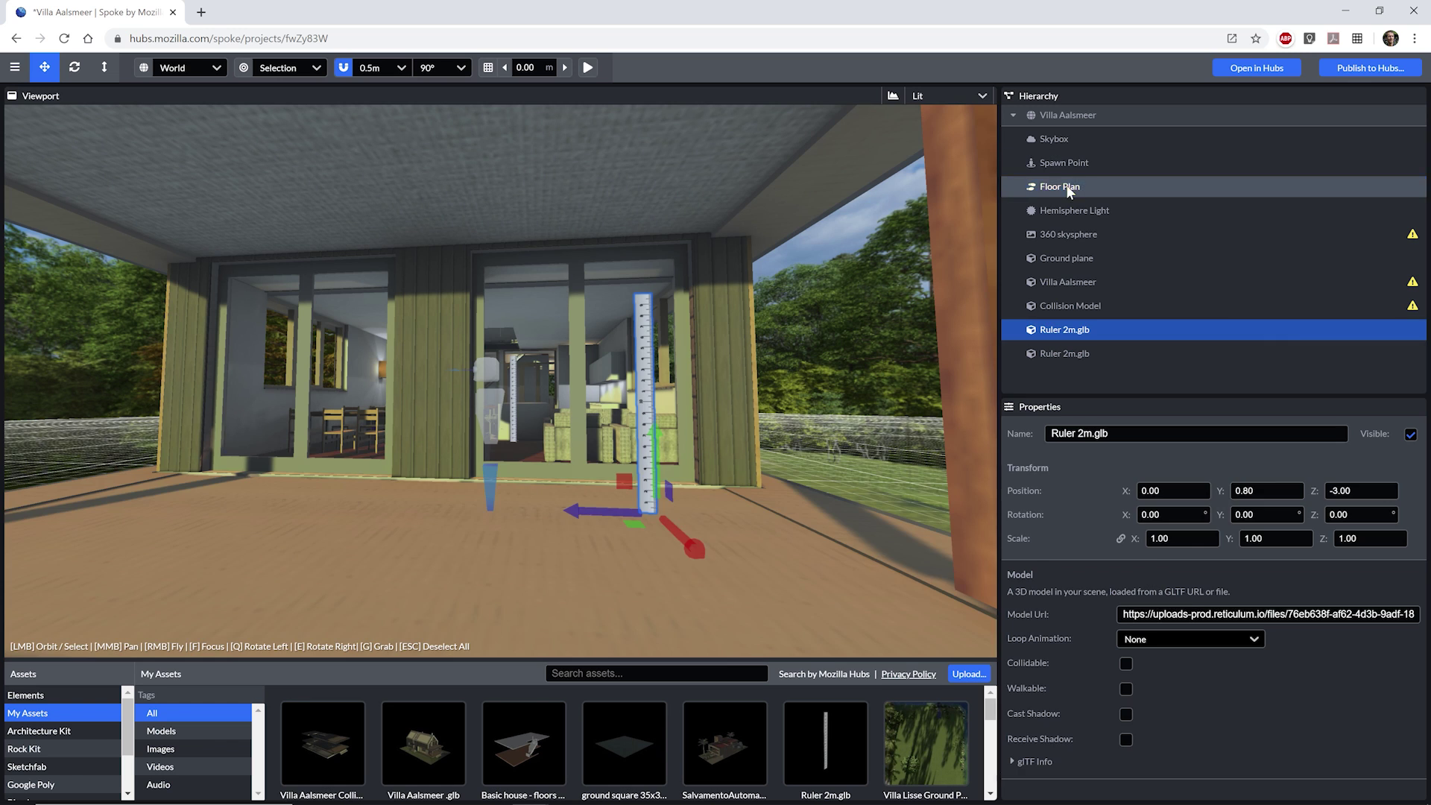
Step: Check the Floor Plan on the villa and publish the Villa Aalsmeer scene to Hubs
{"action": "left_click", "coordinate": [1067, 186]}
{"action": "left_click", "coordinate": [1363, 74]}
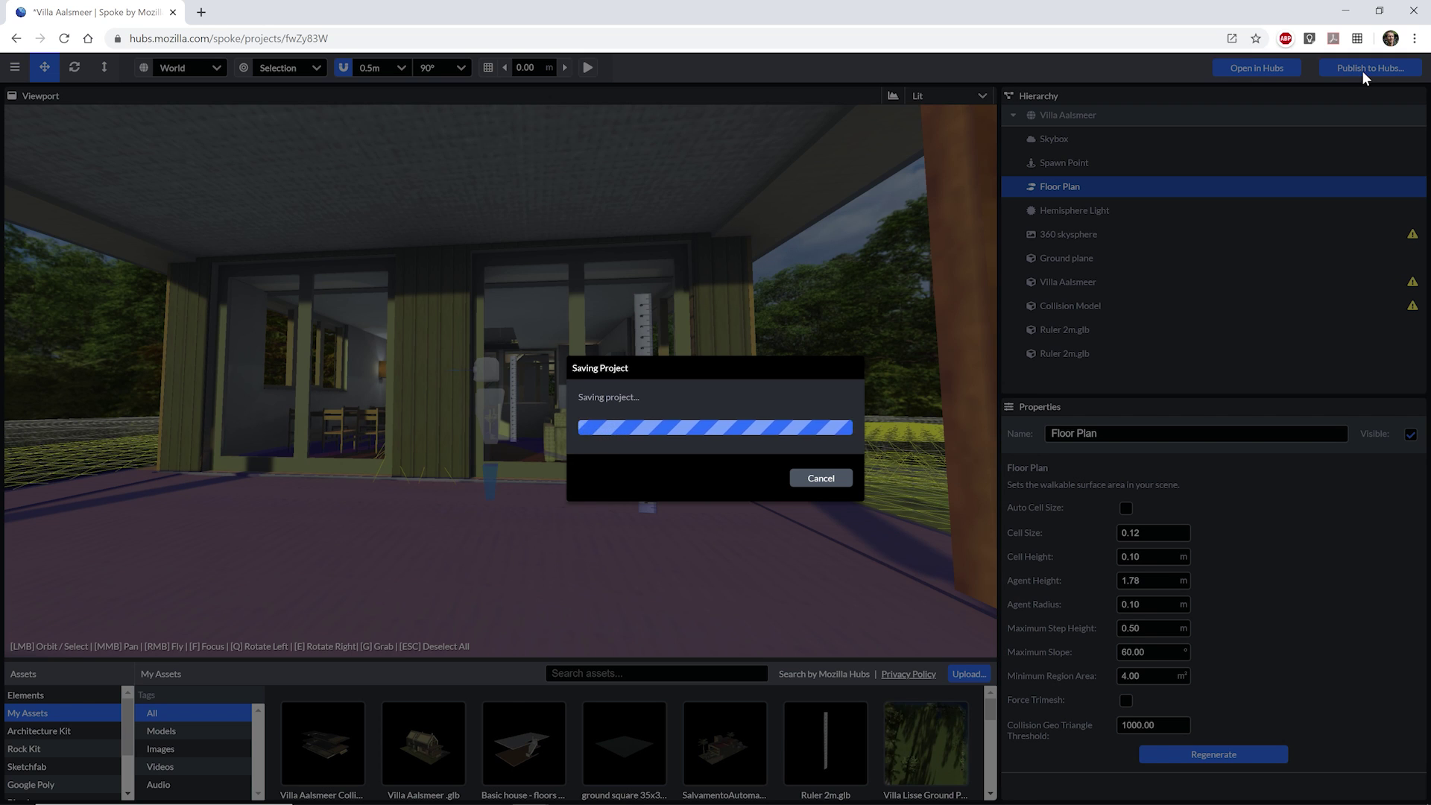
{"action": "left_click", "coordinate": [906, 552]}
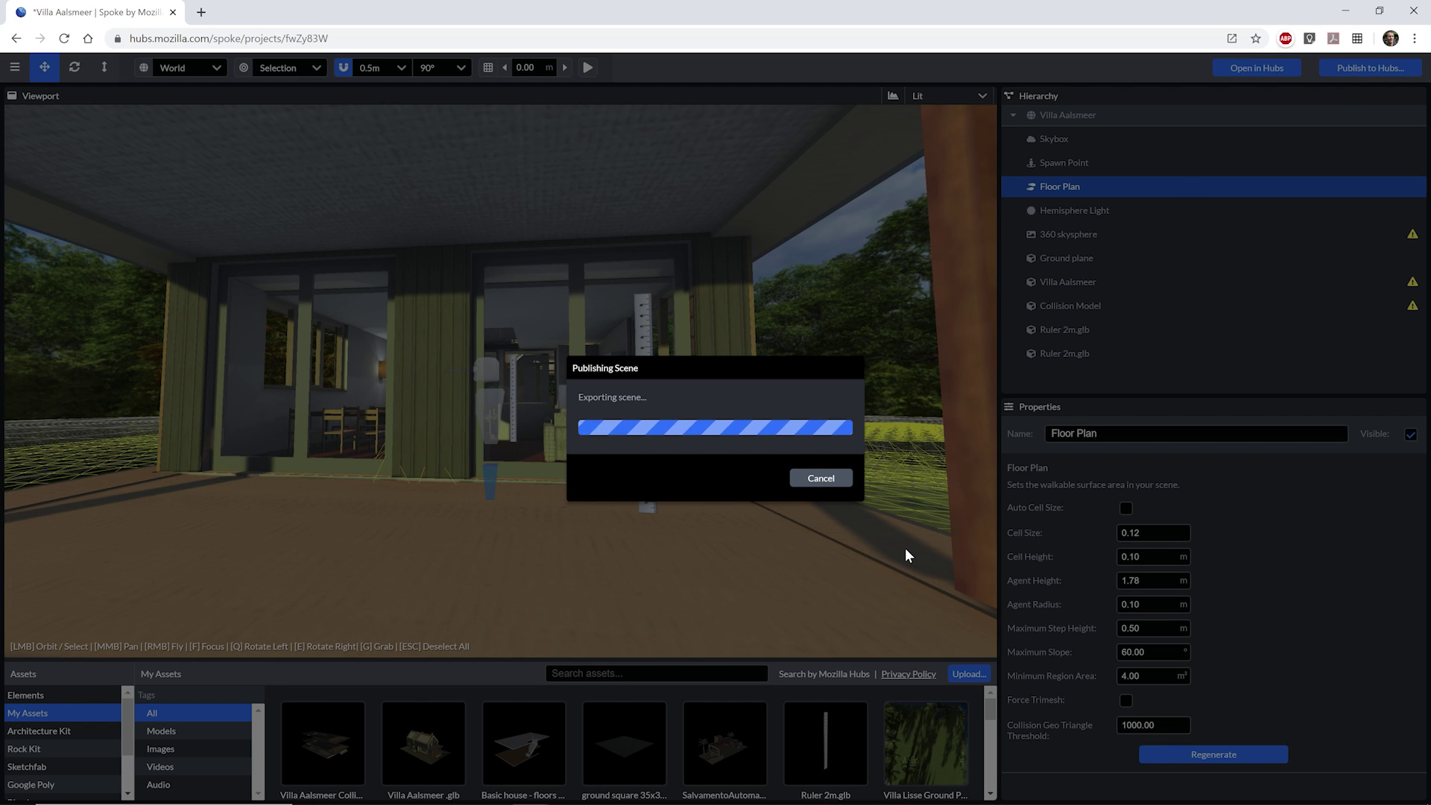
{"action": "left_click", "coordinate": [914, 642]}
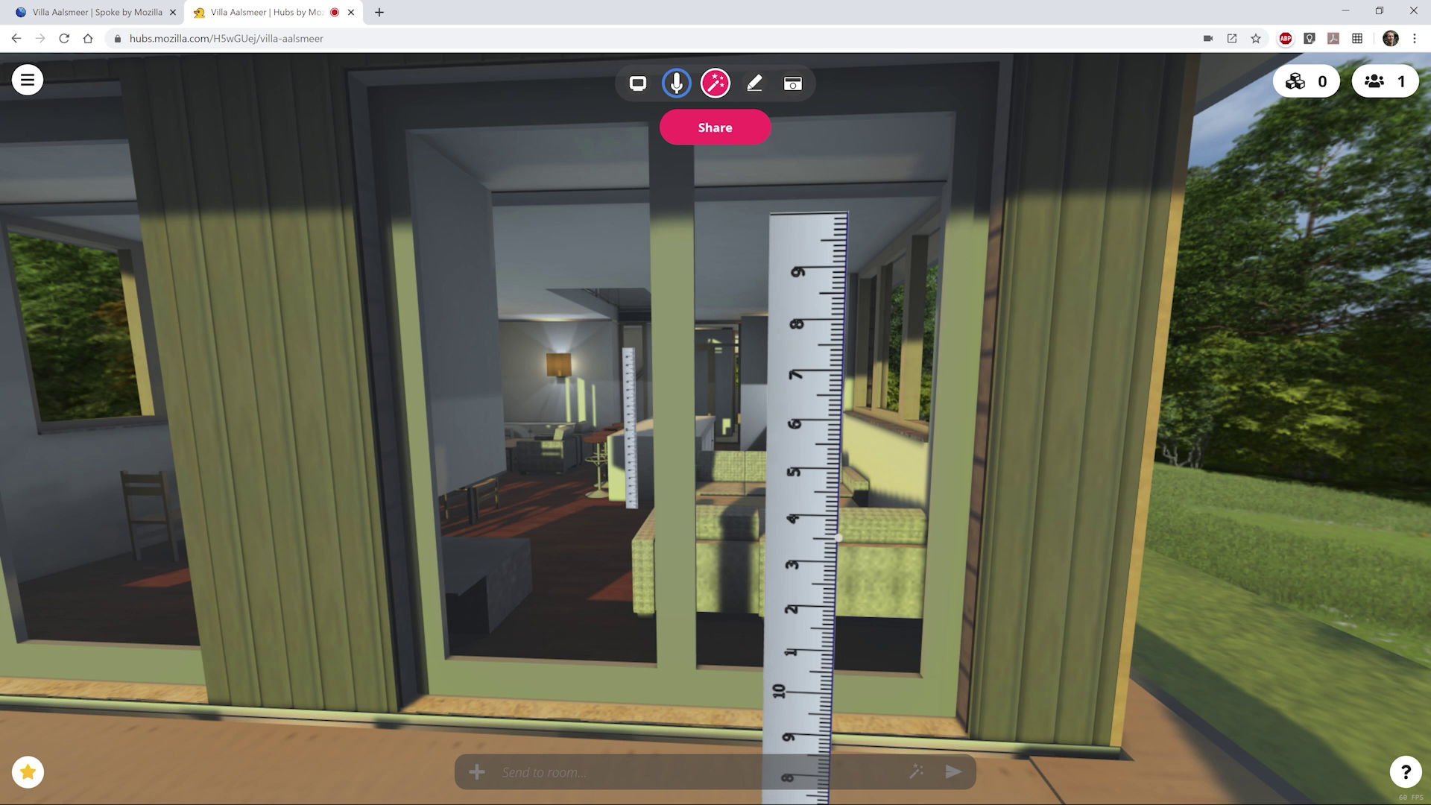
Step: Walk from the terrace into the living room of the Hubs room and open the room's sharing options
{"action": "key", "text": "w"}
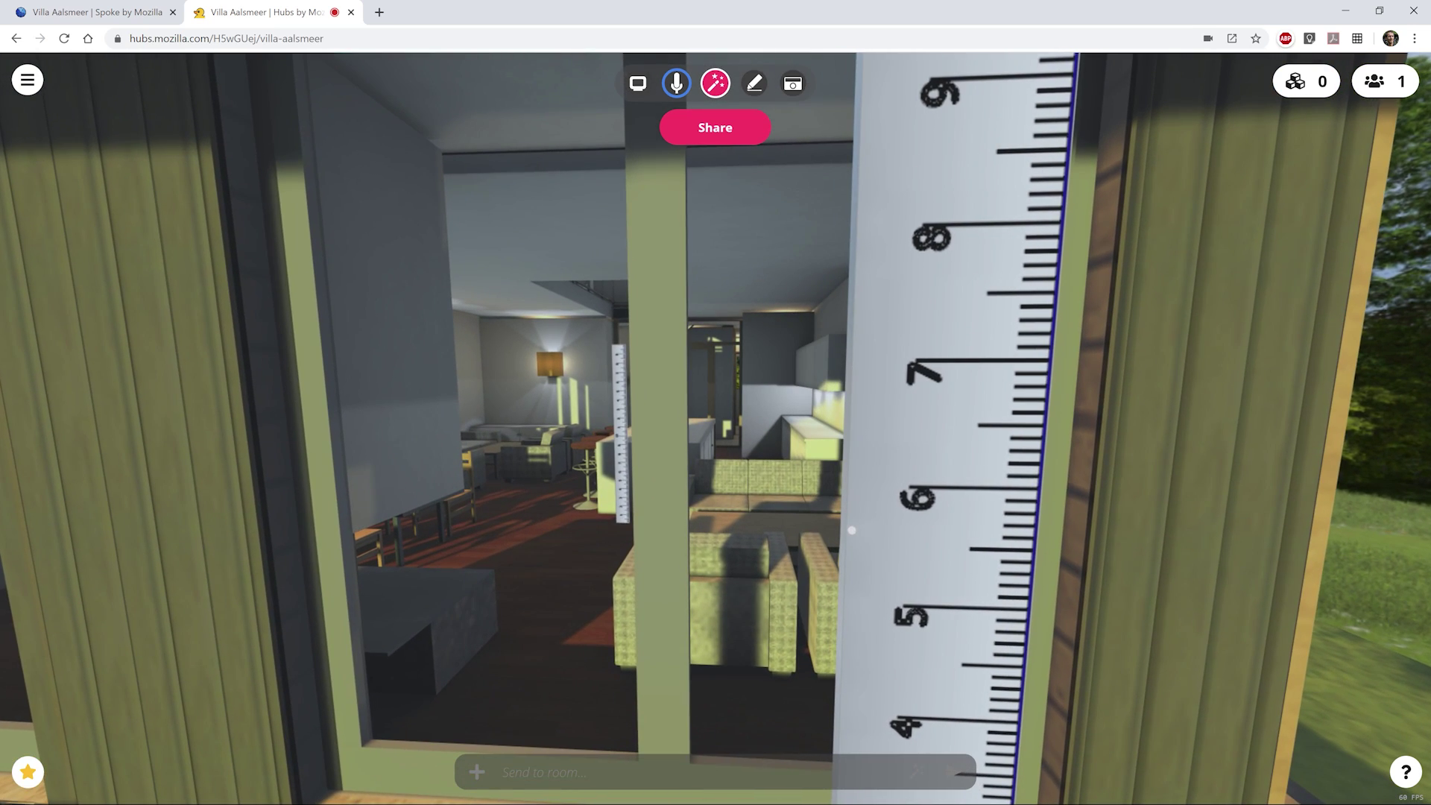
{"action": "left_click_drag", "start_coordinate": [720, 505], "coordinate": [644, 491]}
{"action": "key", "text": "w"}
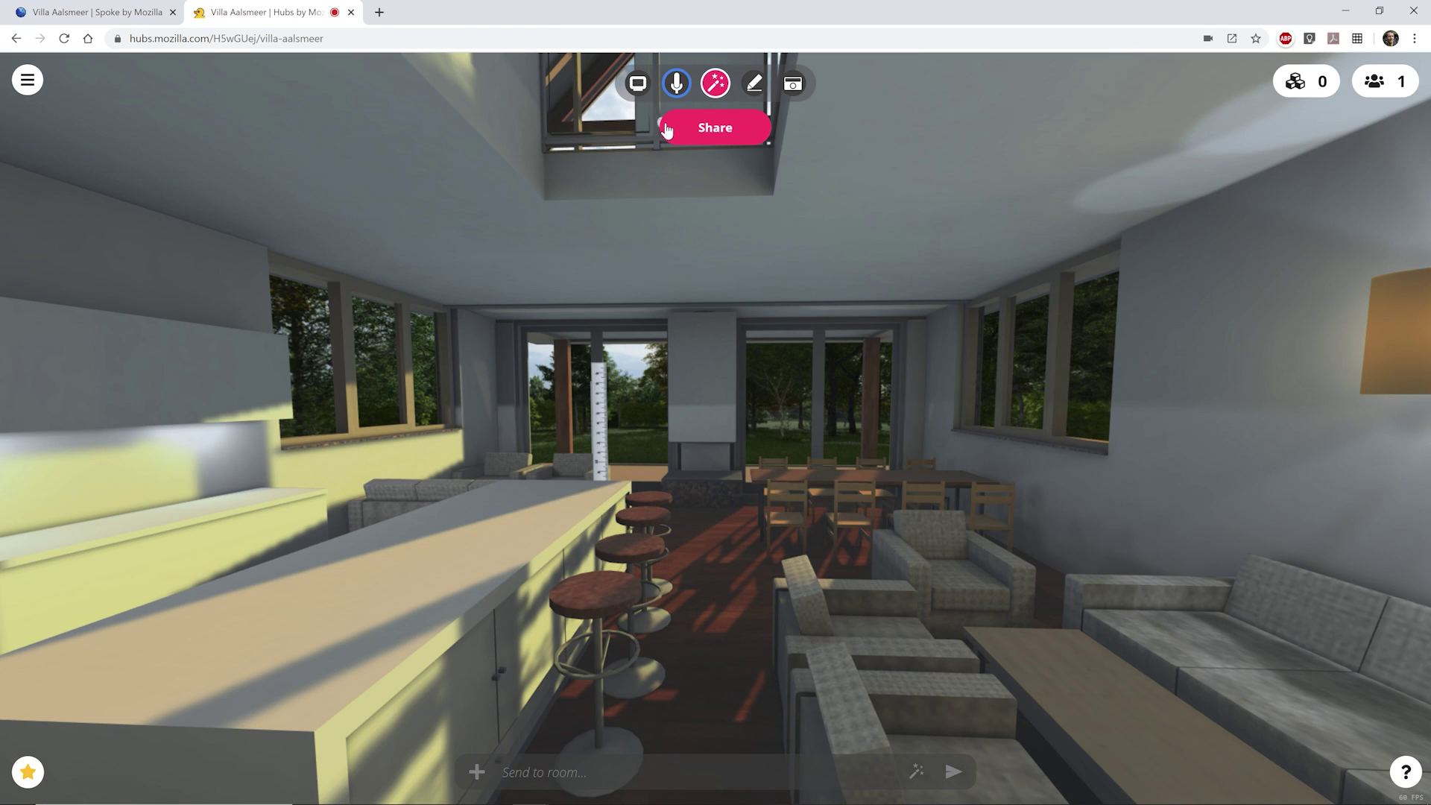
{"action": "left_click", "coordinate": [722, 131]}
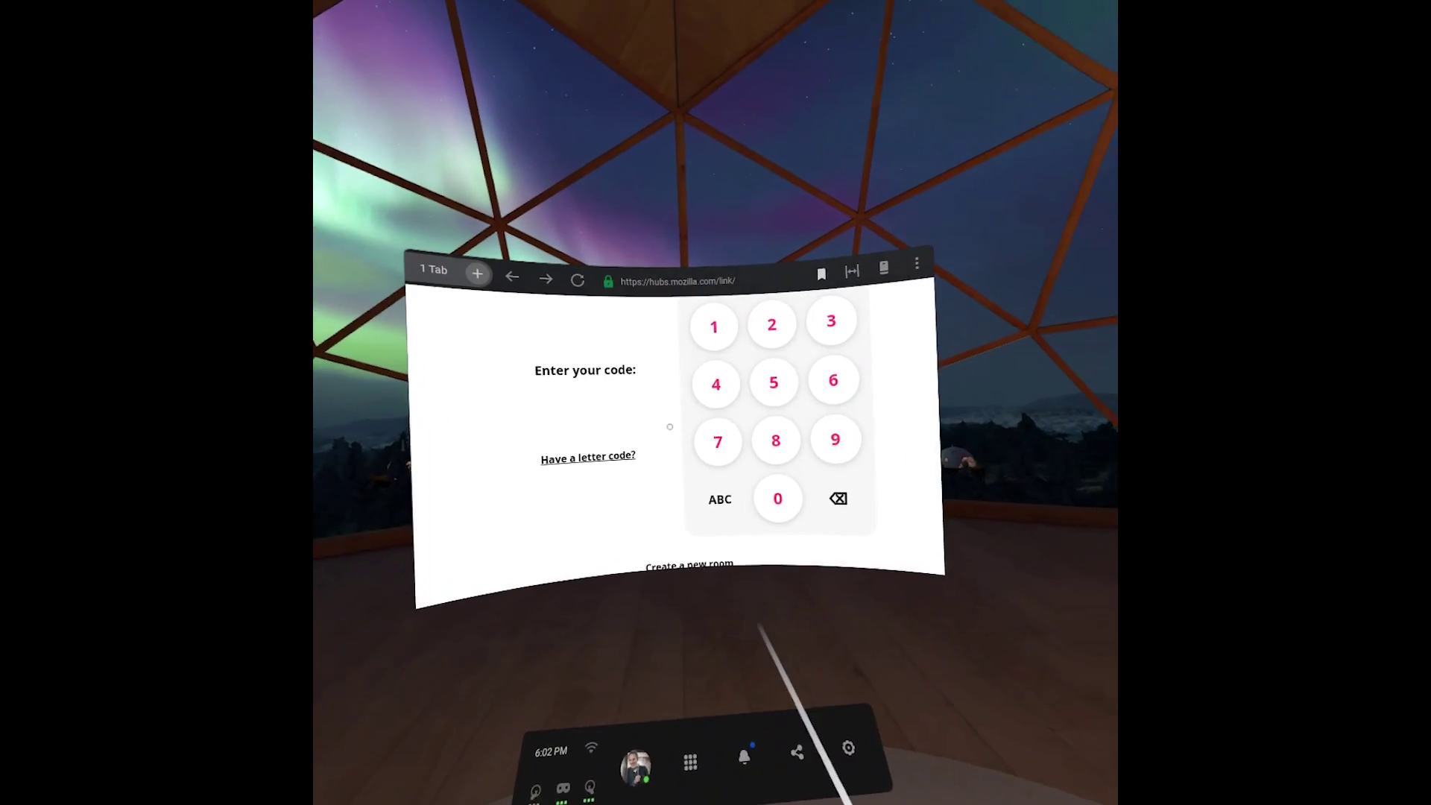
Step: In the headset browser, enter the room's link code on hubs.mozilla.com/link and enter the Villa Aalsmeer room
{"action": "left_click", "coordinate": [798, 428]}
{"action": "left_click", "coordinate": [674, 367]}
{"action": "left_click", "coordinate": [822, 493]}
{"action": "left_click", "coordinate": [699, 382]}
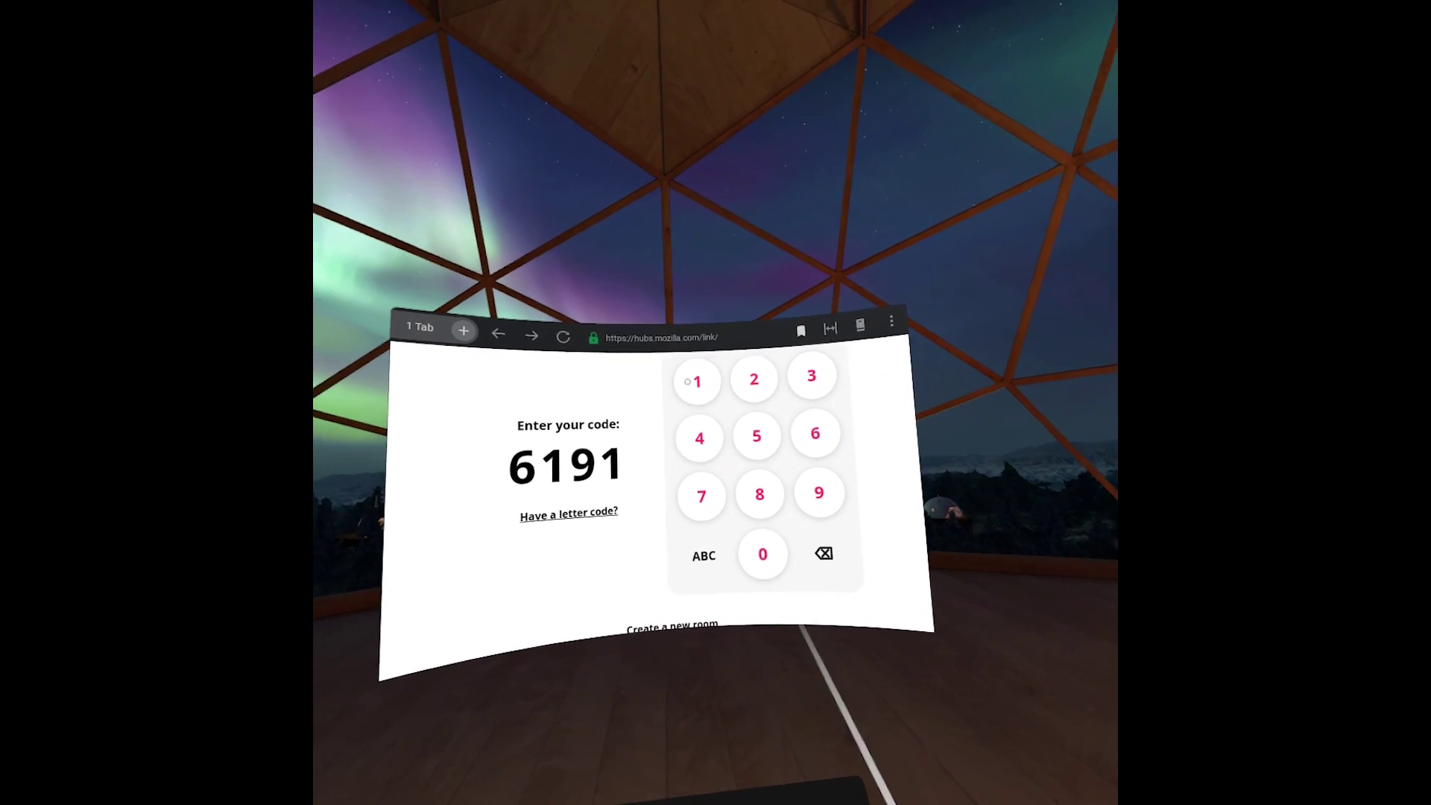
{"action": "left_click", "coordinate": [765, 554]}
{"action": "left_click", "coordinate": [765, 555]}
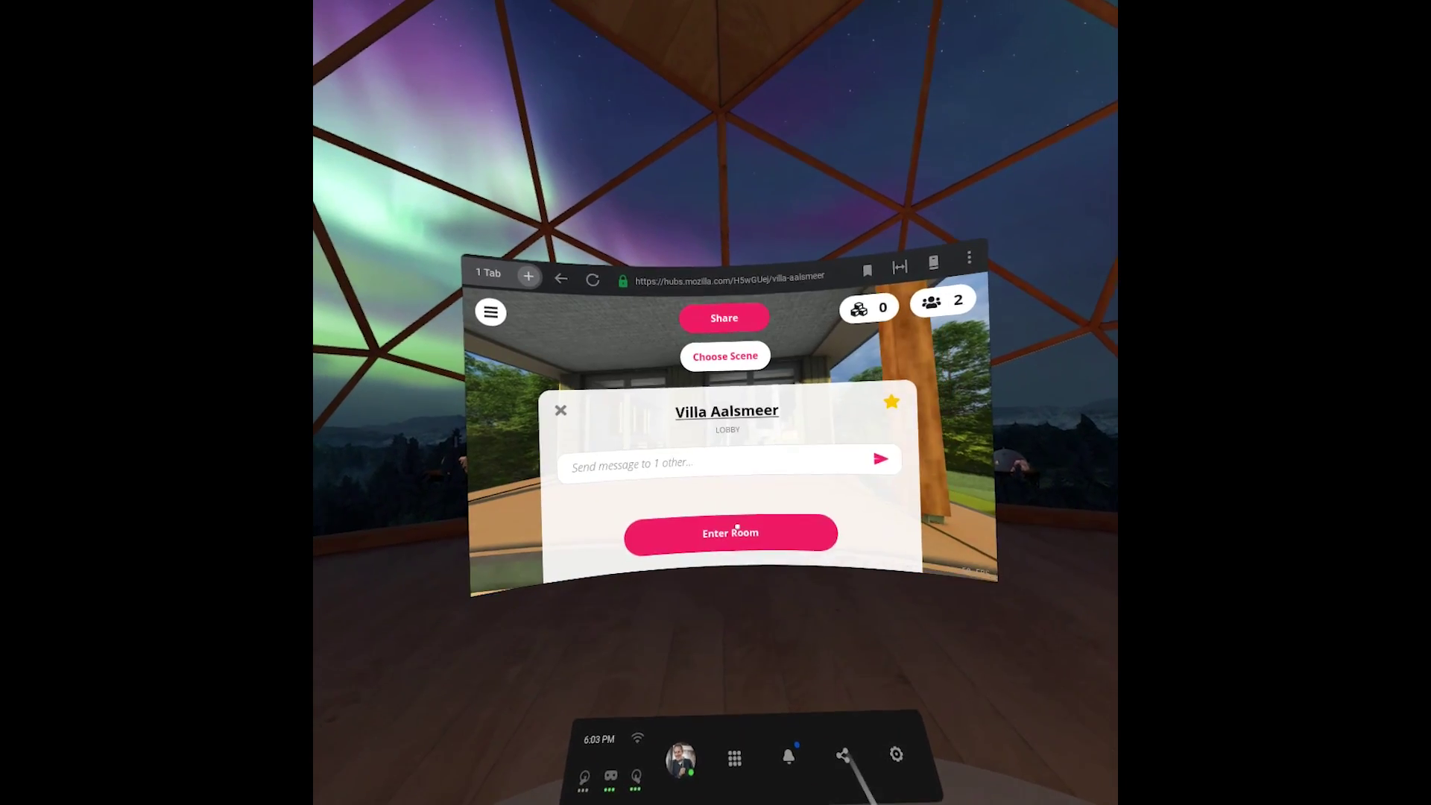
{"action": "left_click", "coordinate": [737, 527]}
{"action": "left_click", "coordinate": [729, 534]}
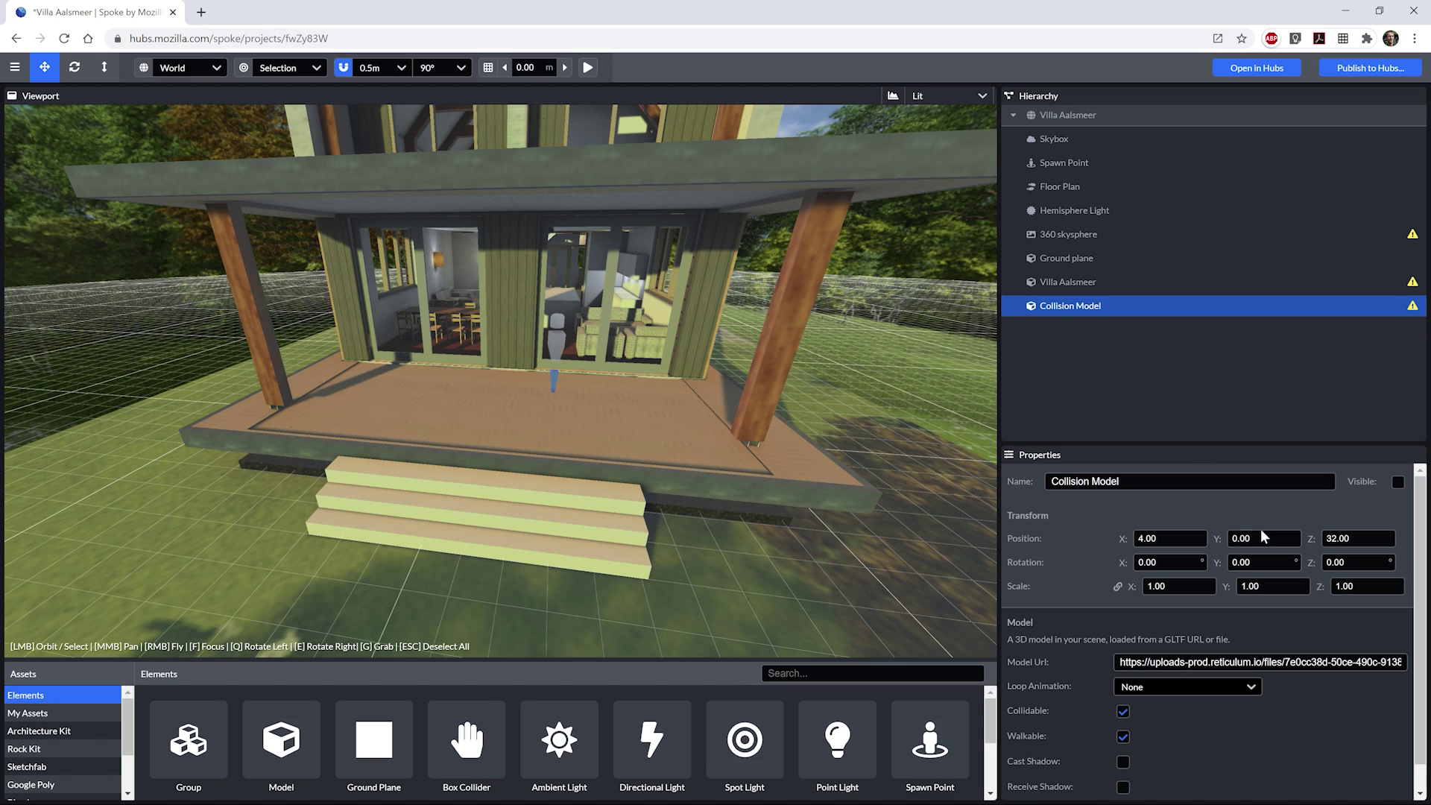
Step: In Spoke, set the Collision Model's Y position to -0.1 and publish the scene to Hubs again
{"action": "type", "text": ".1"}
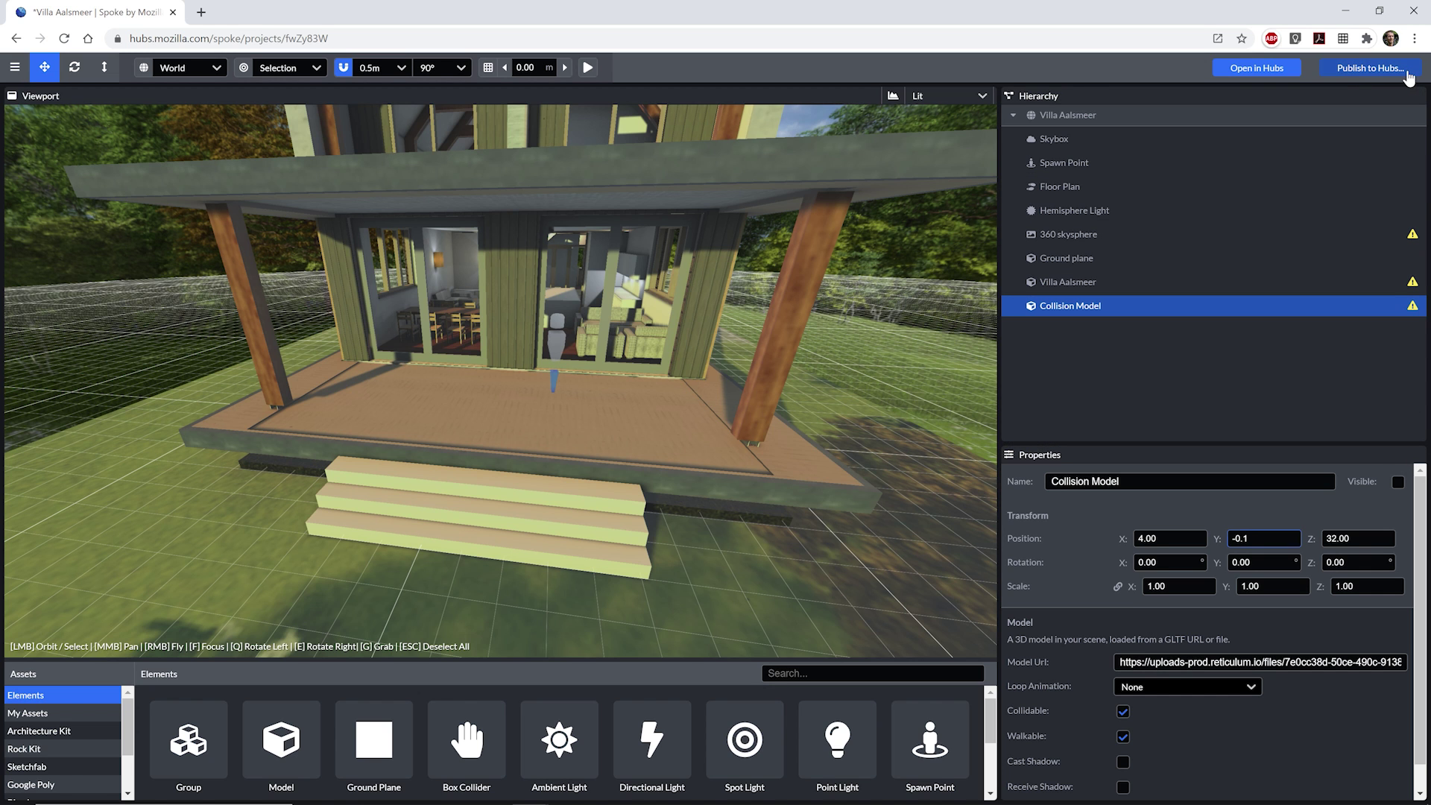
{"action": "left_click", "coordinate": [1369, 68]}
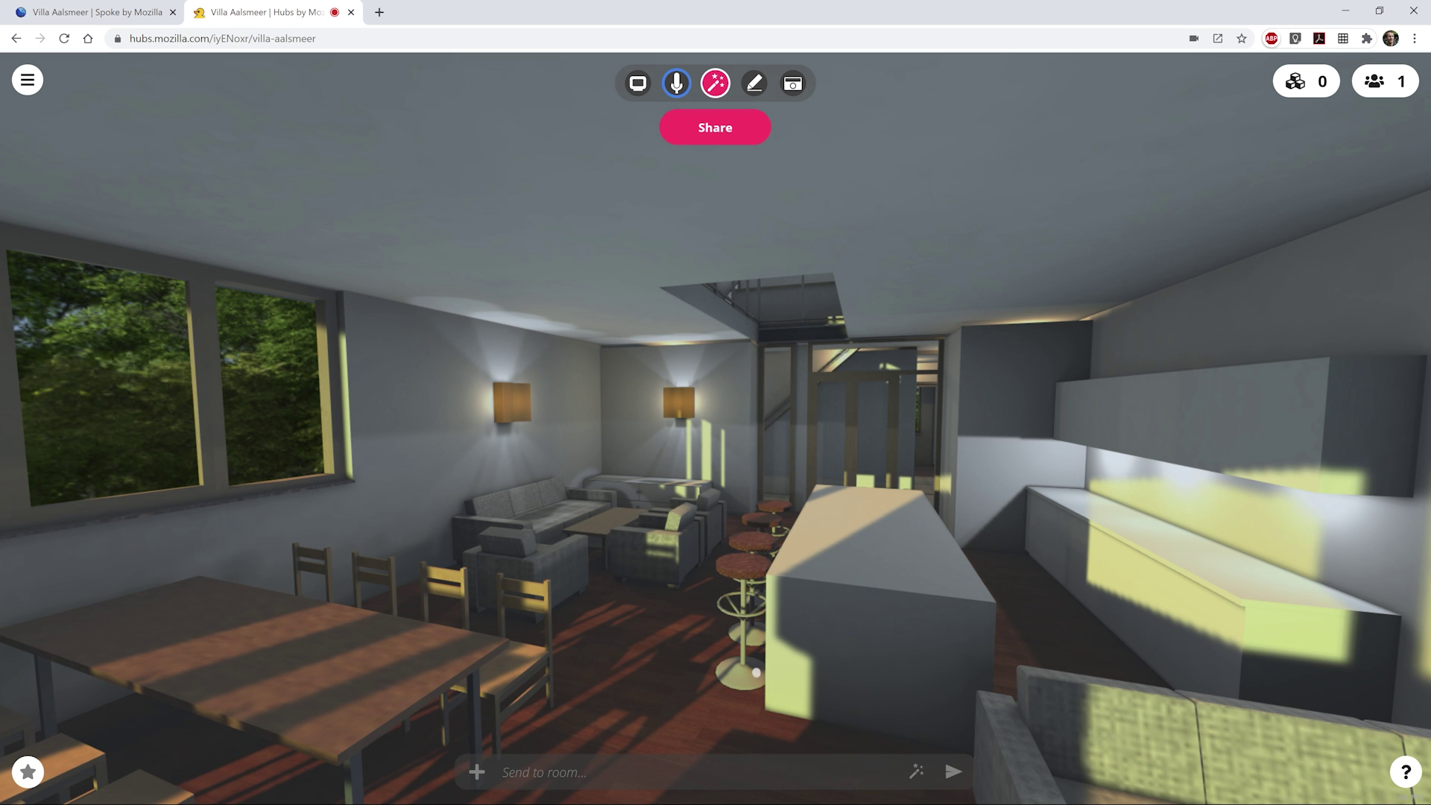
Step: Walk past the kitchen island in the republished Hubs room and open its sharing options
{"action": "key", "text": "w"}
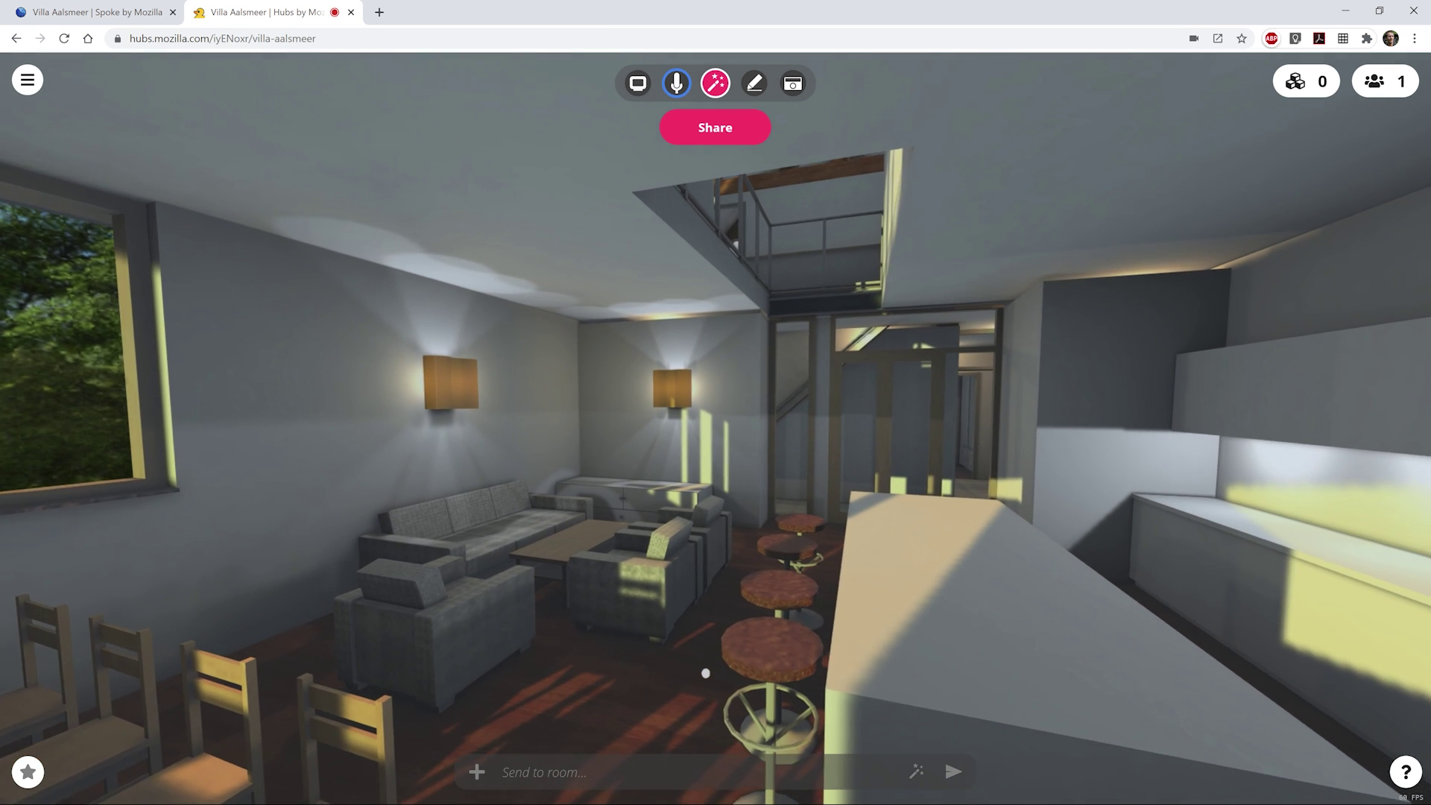
{"action": "left_click", "coordinate": [709, 131]}
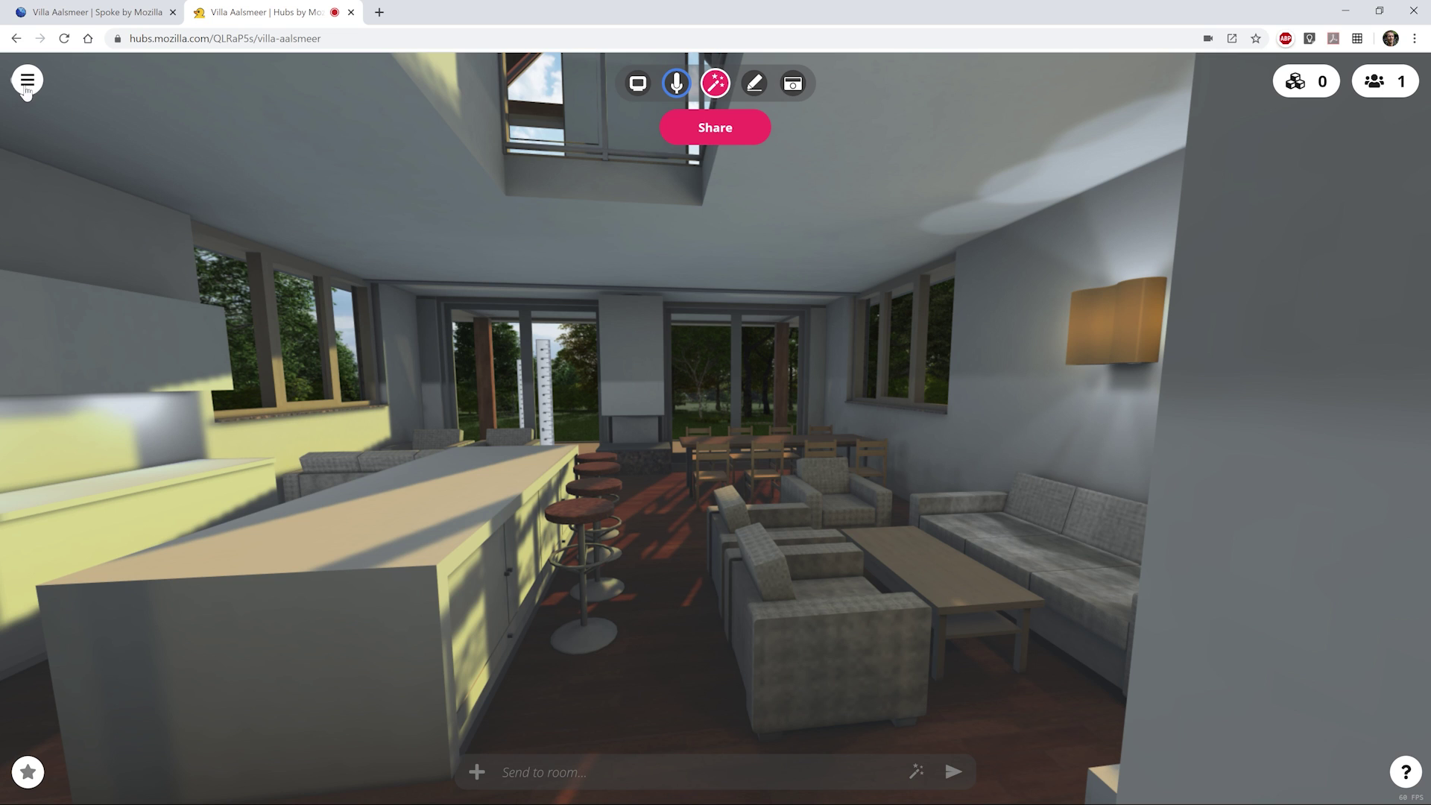
Step: Open the name and avatar settings in Hubs and browse the featured avatars
{"action": "left_click", "coordinate": [27, 83]}
{"action": "left_click", "coordinate": [97, 152]}
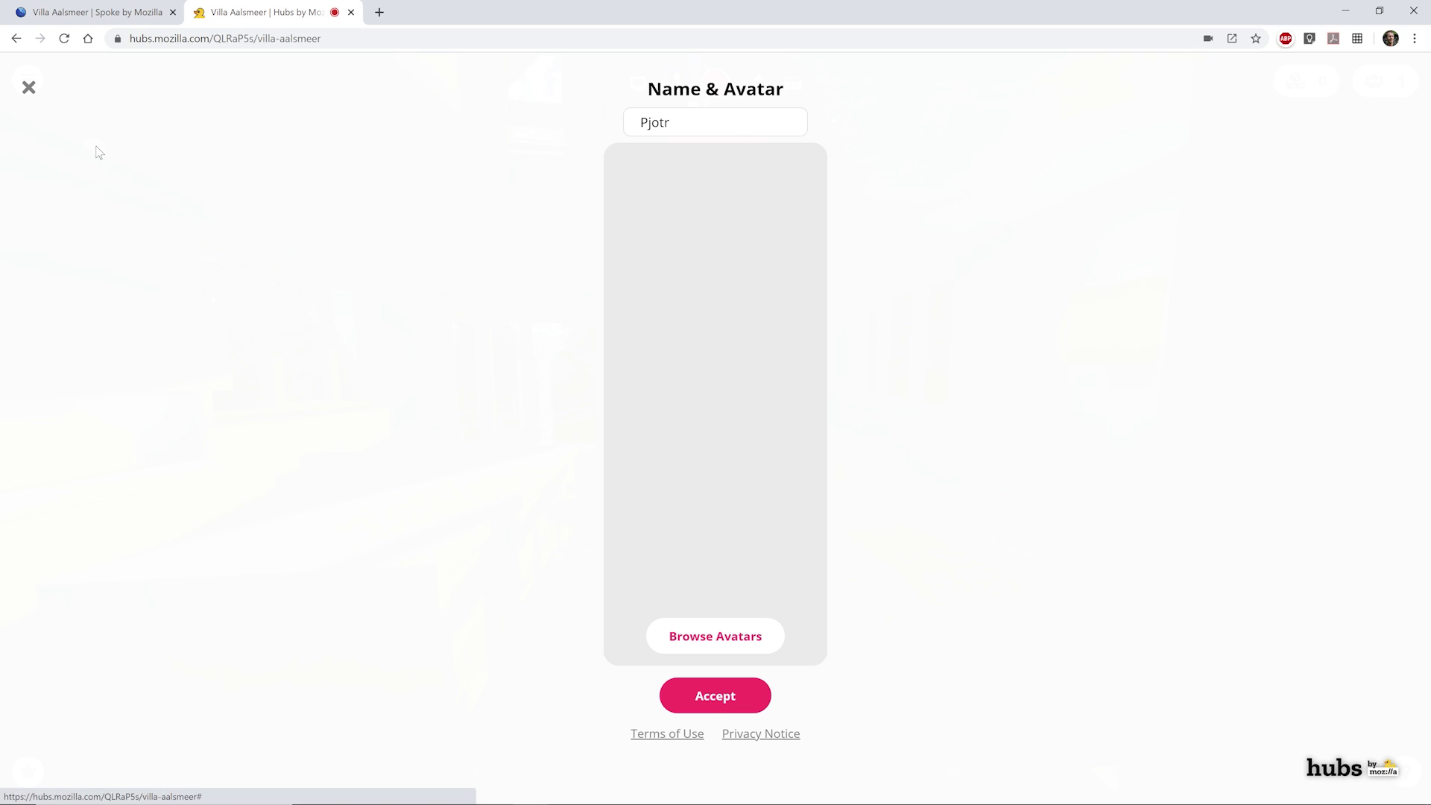
{"action": "left_click", "coordinate": [742, 648]}
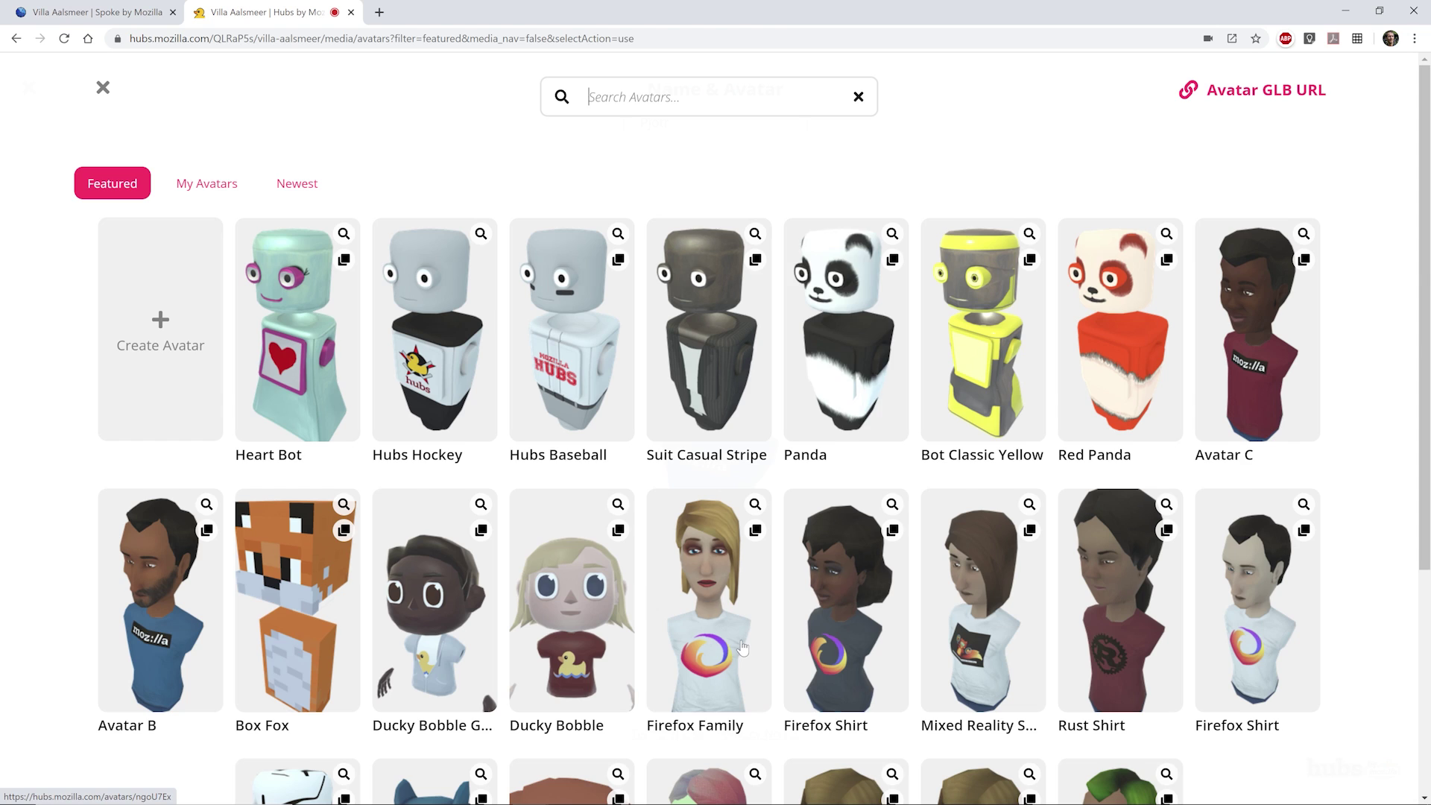
{"action": "scroll", "coordinate": [943, 546], "scroll_direction": "down", "scroll_amount": 5}
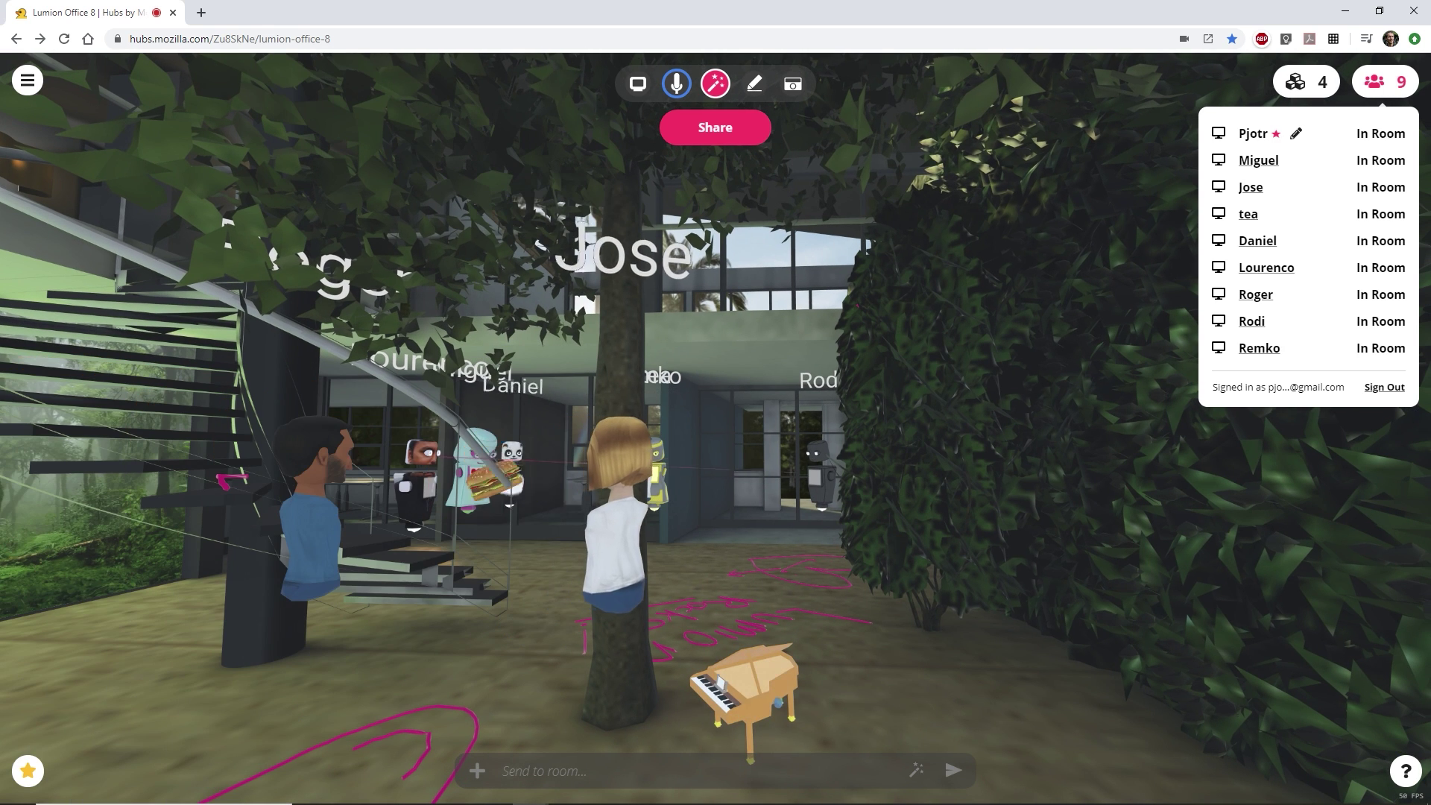
{"action": "left_click_drag", "start_coordinate": [753, 693], "coordinate": [1058, 536]}
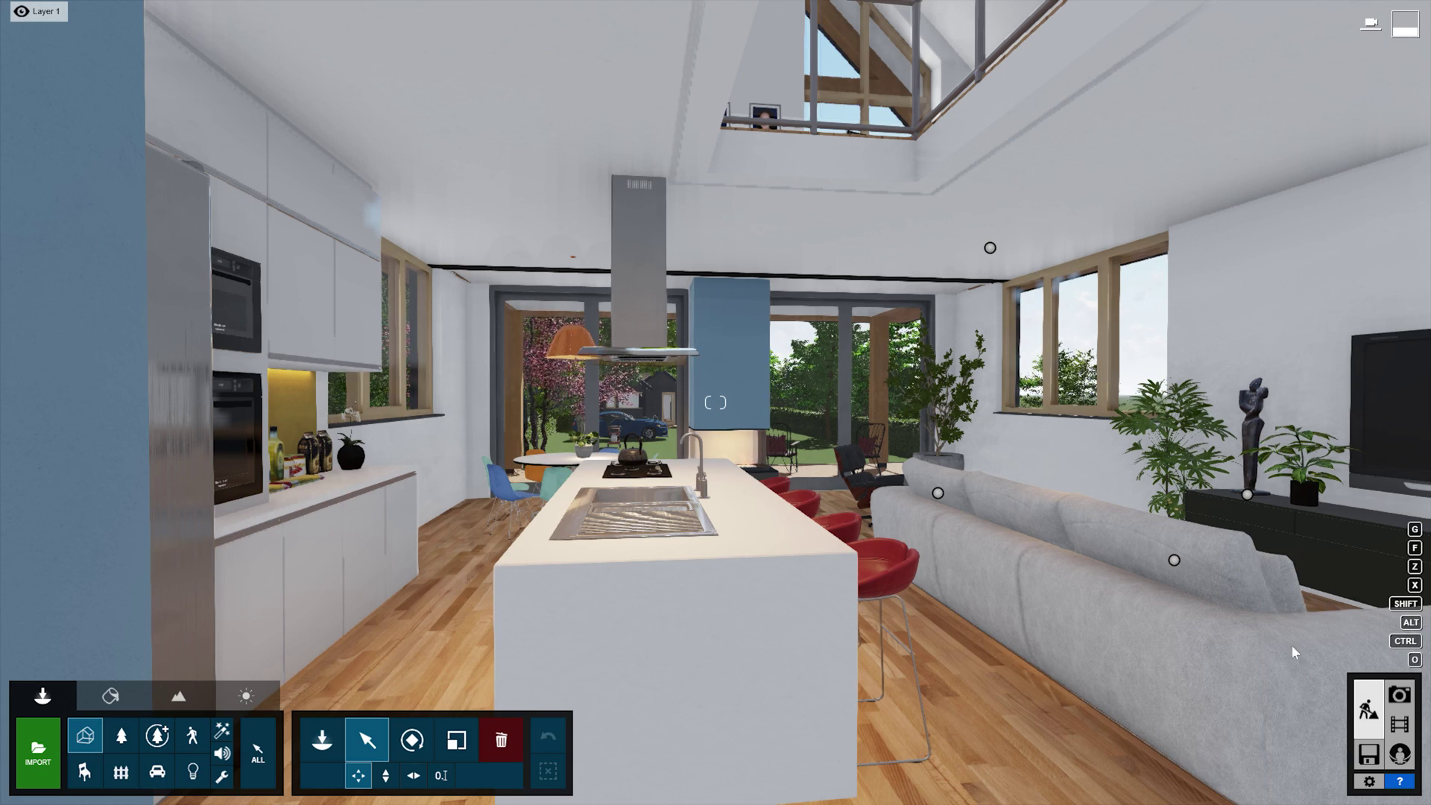
Step: In Lumion, switch to Photo mode and view the saved interior photos 51 to 54
{"action": "left_click", "coordinate": [1399, 695]}
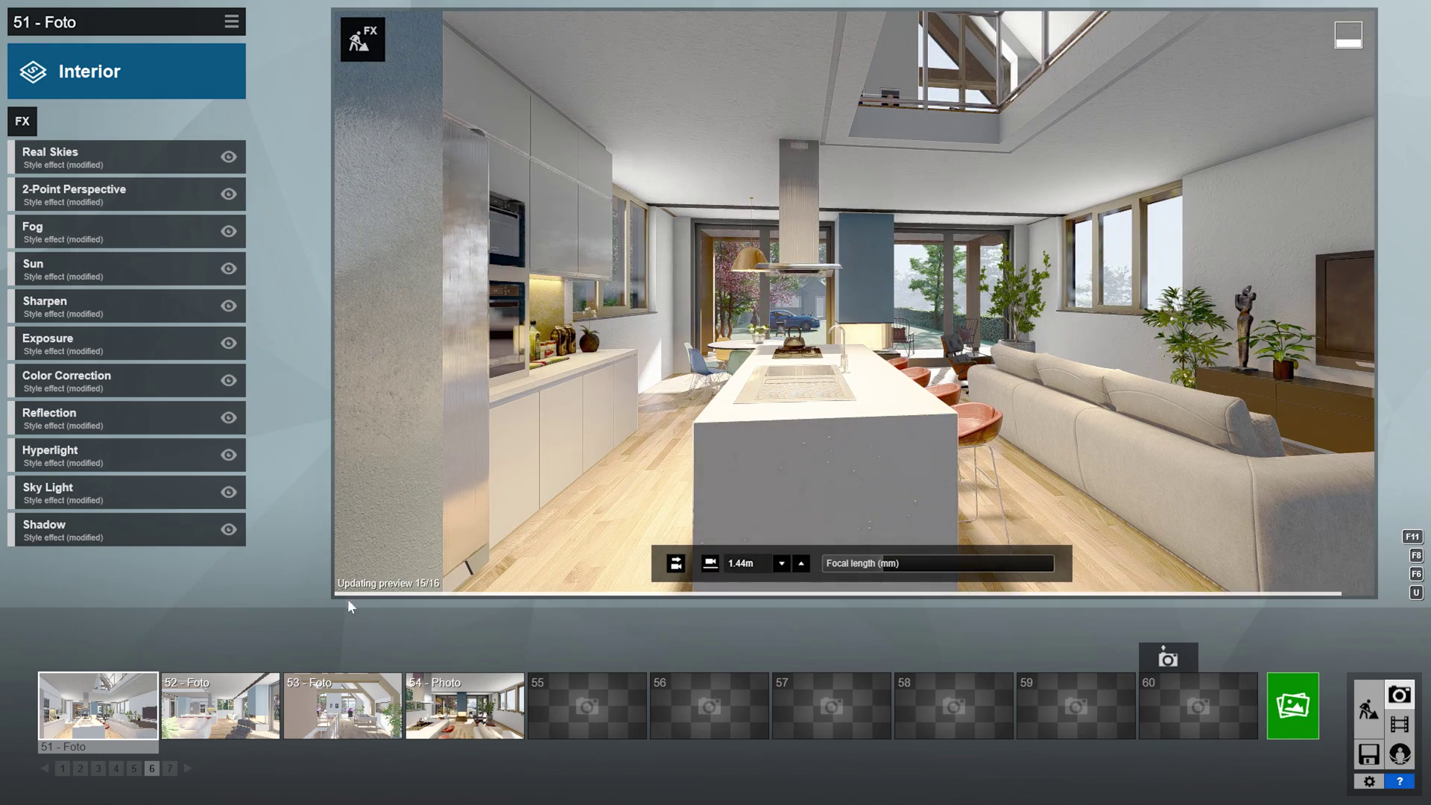
{"action": "left_click", "coordinate": [220, 705]}
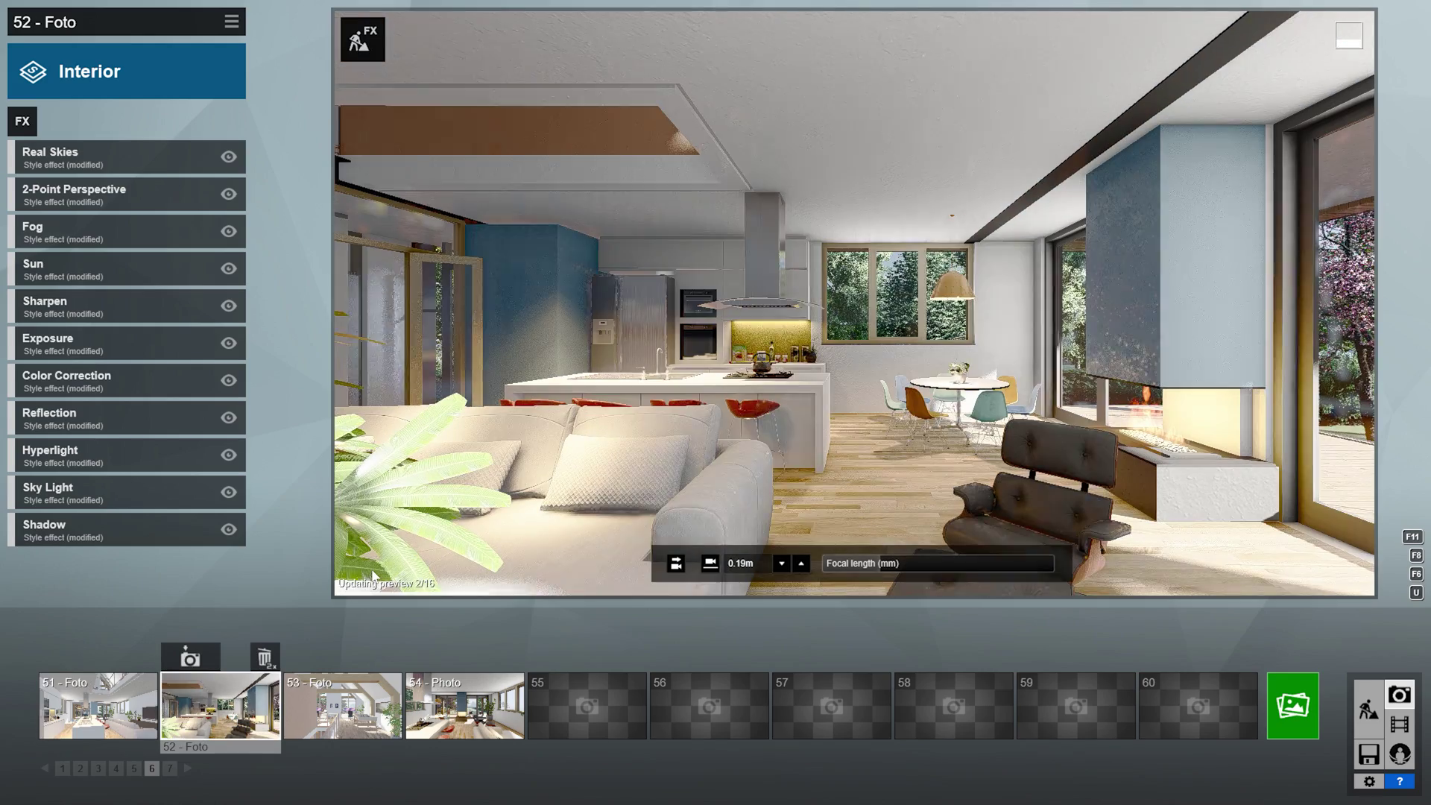
{"action": "left_click", "coordinate": [342, 704]}
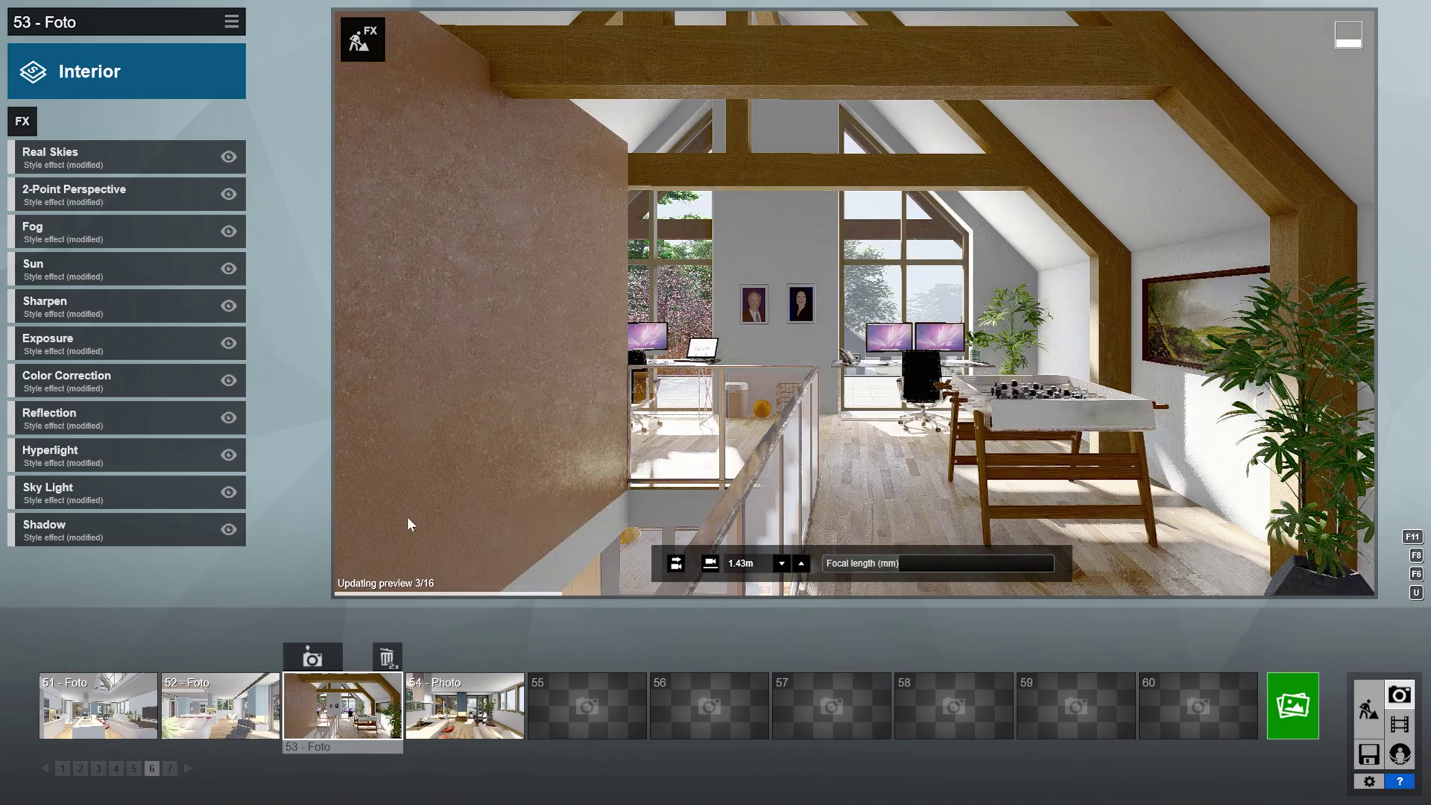
{"action": "left_click", "coordinate": [464, 706]}
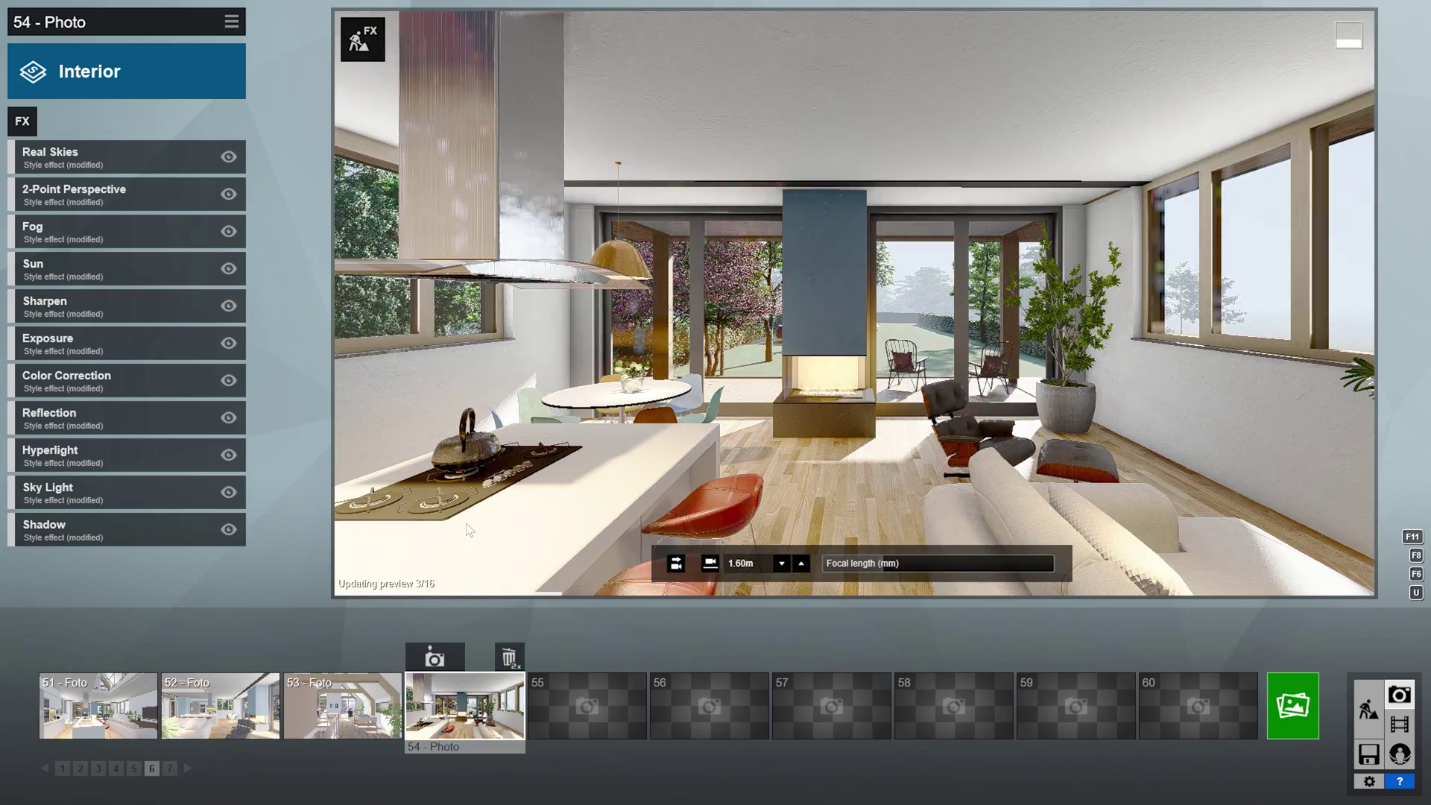